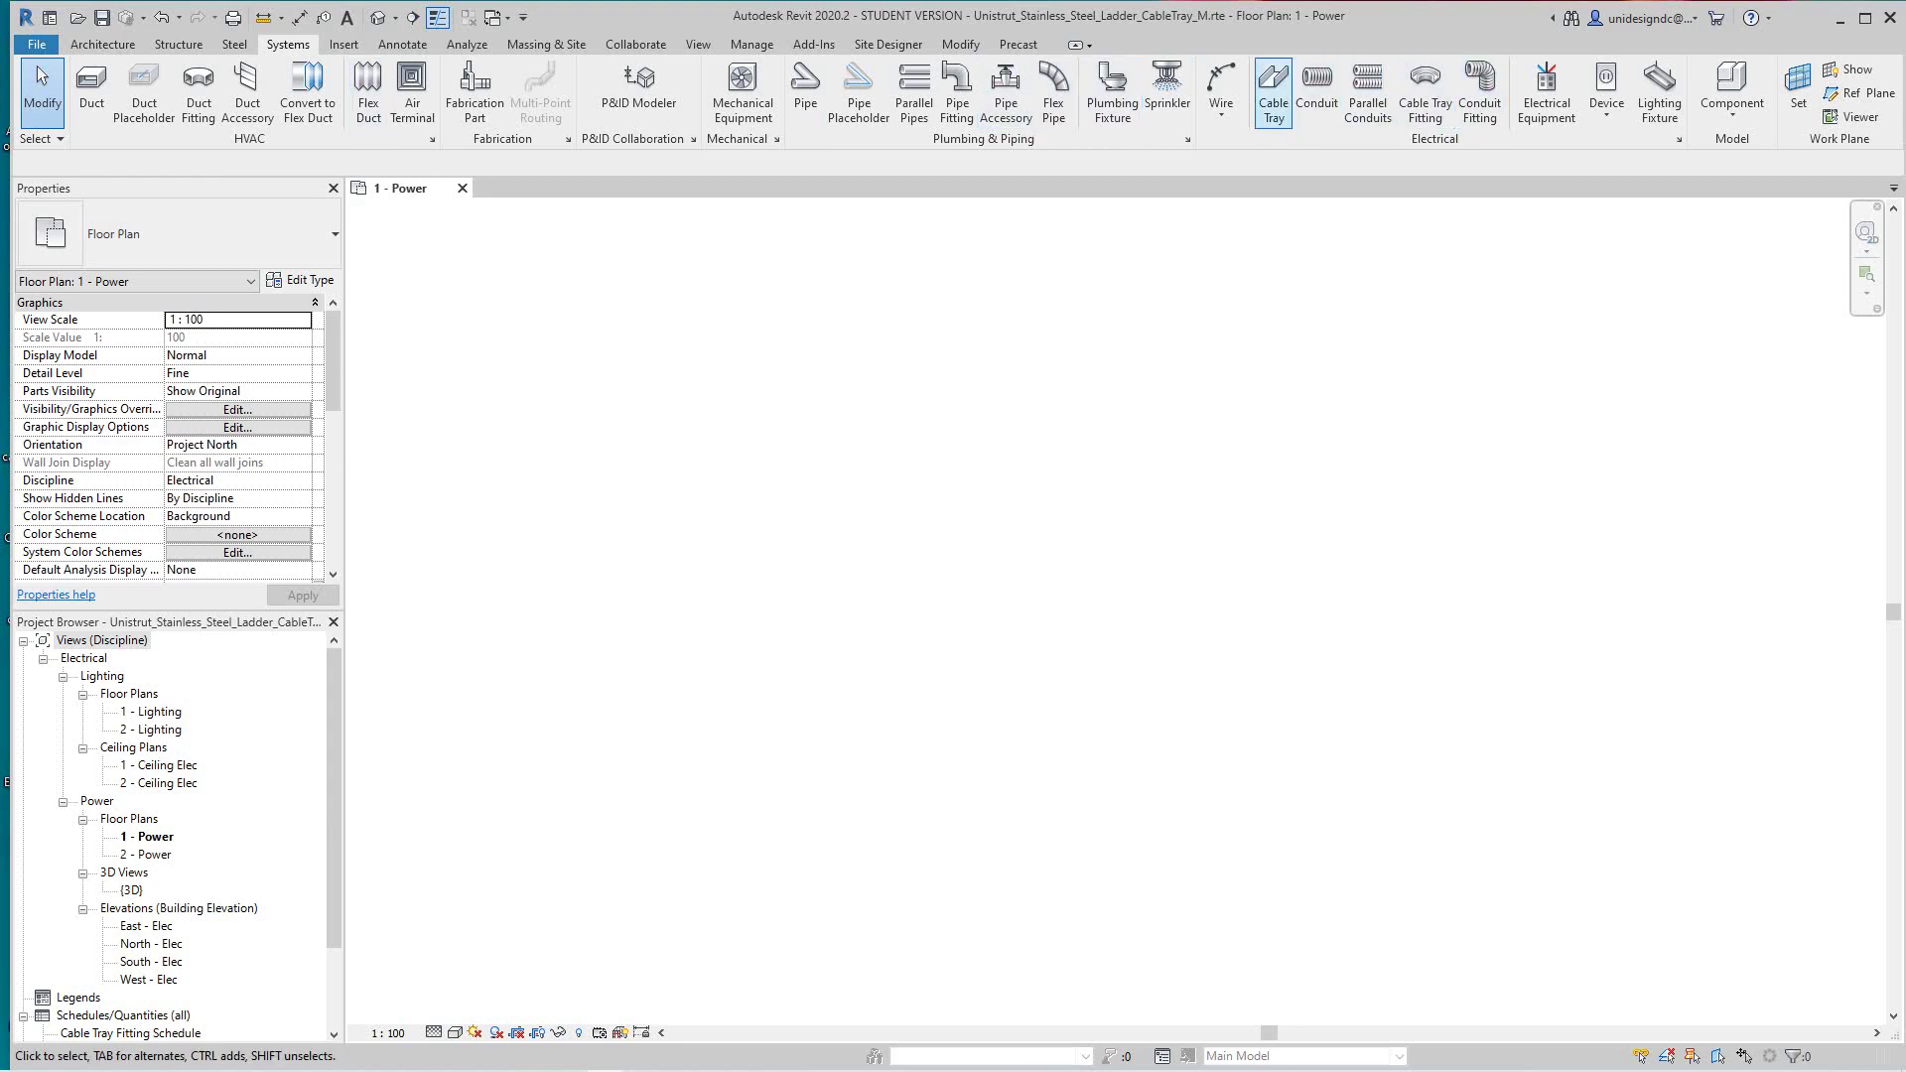
Draw a horizontal ladder cable tray run of type U15L3300S in the 1 - Power floor plan
left_click(1273, 94)
left_click(729, 483)
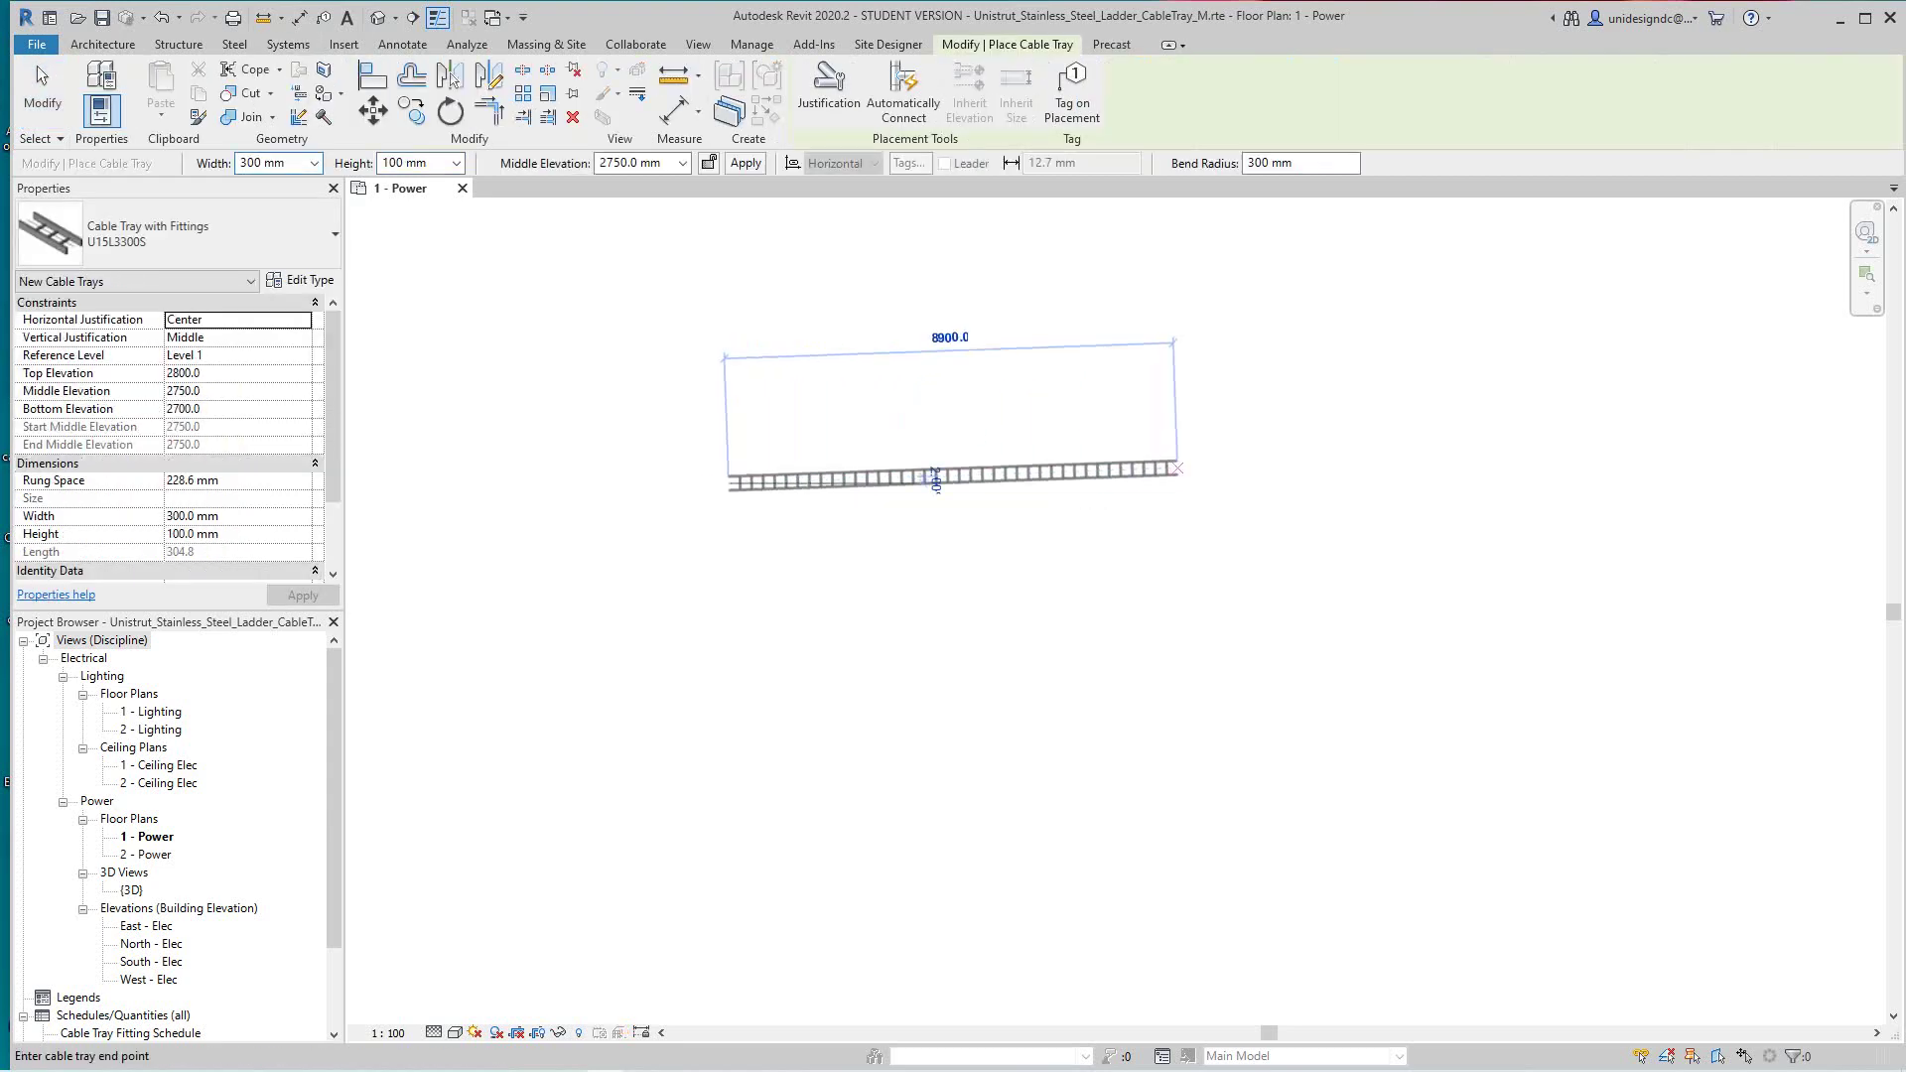
scroll(1000, 484, "up", 5)
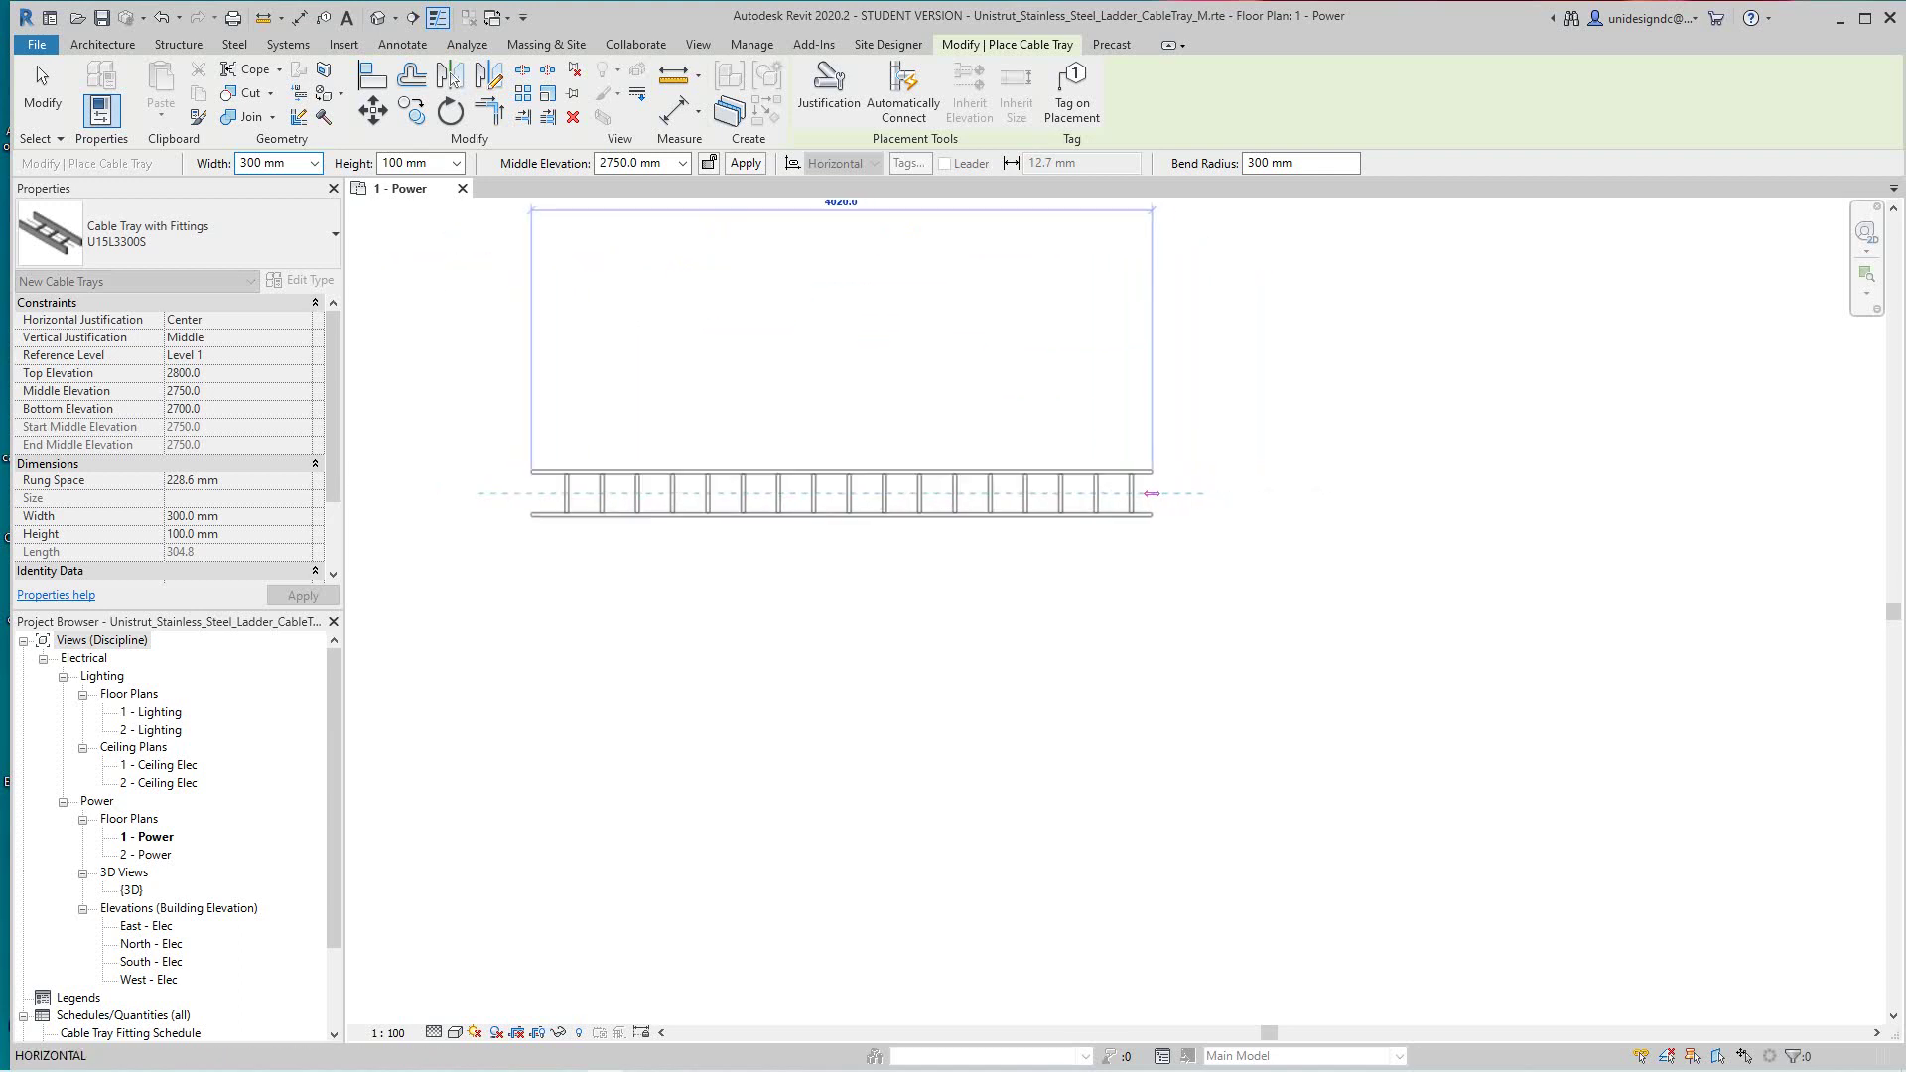
scroll(1171, 493, "up", 1)
left_click(1014, 493)
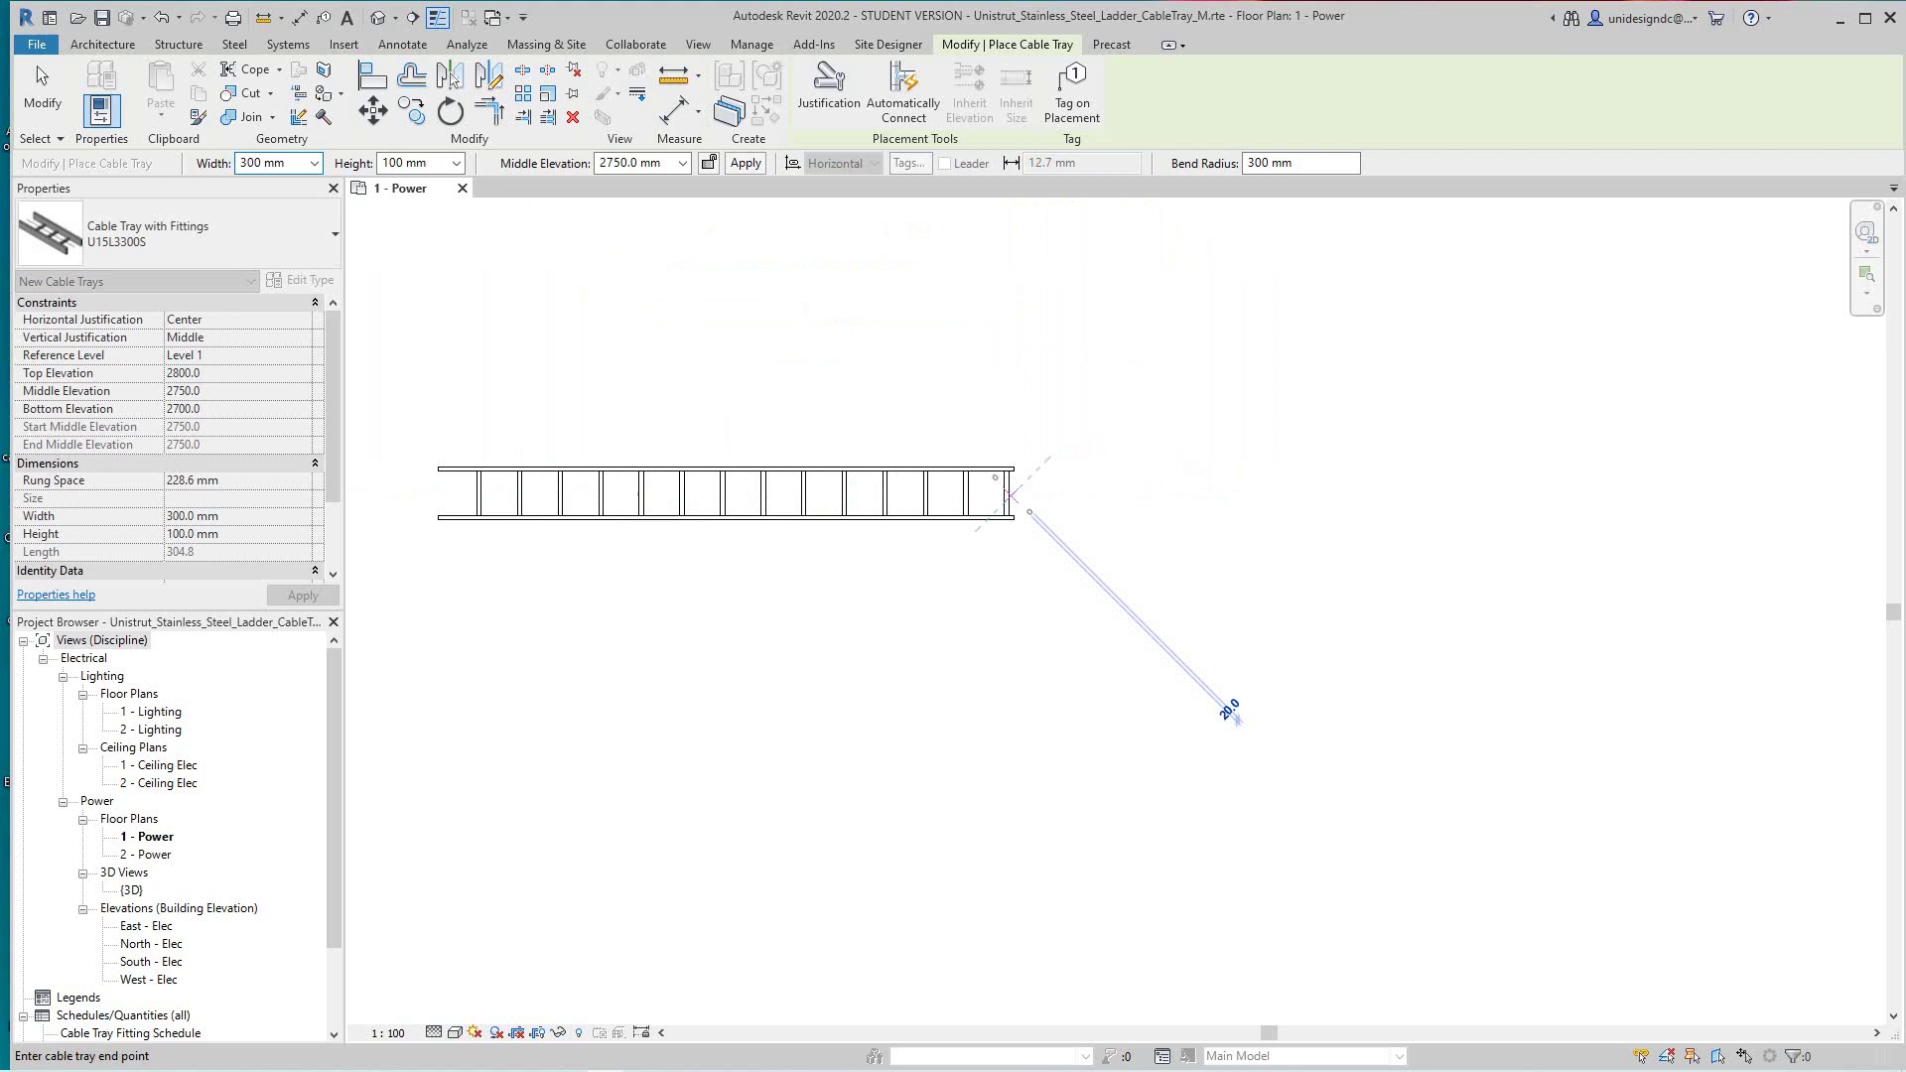
Continue the tray vertically downward from the horizontal run's right end with a 90° bend, and finish placement
middle_click_drag(1014, 613, 1026, 528)
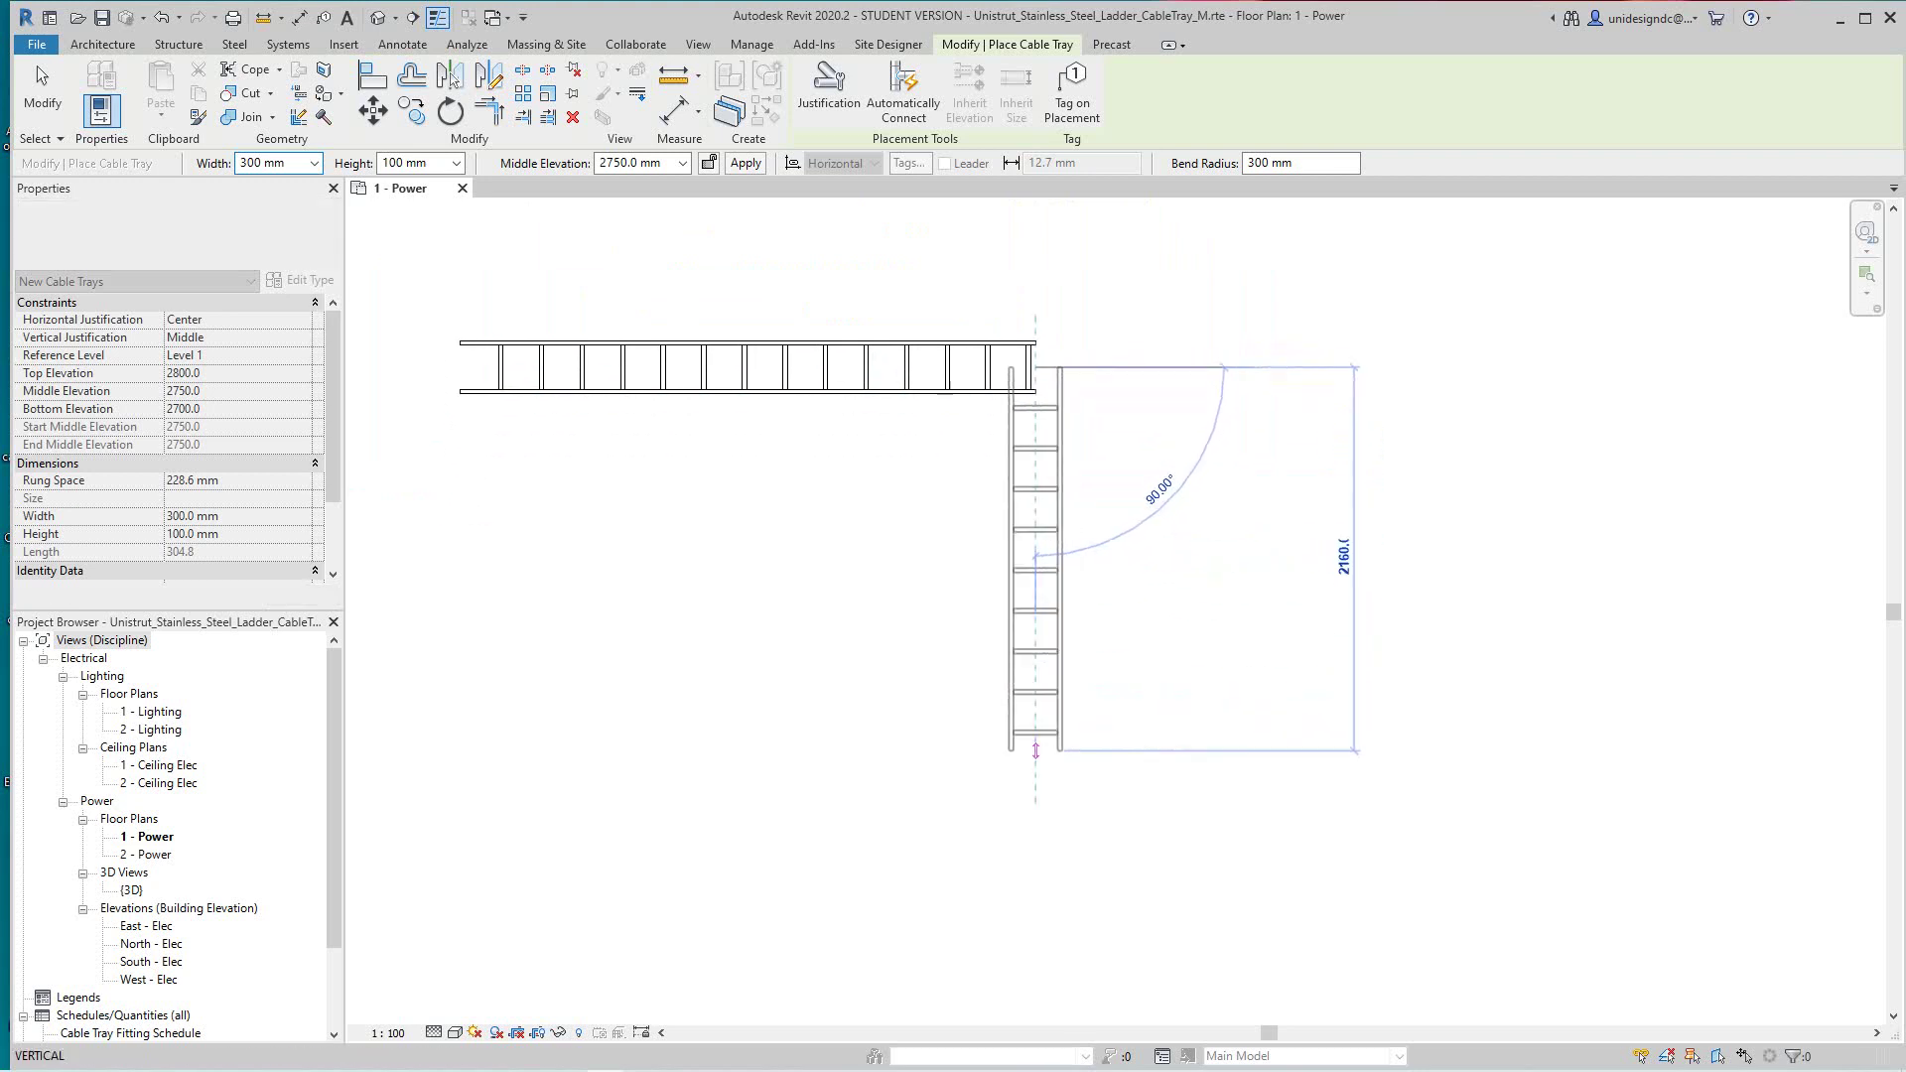
right_click(1035, 778)
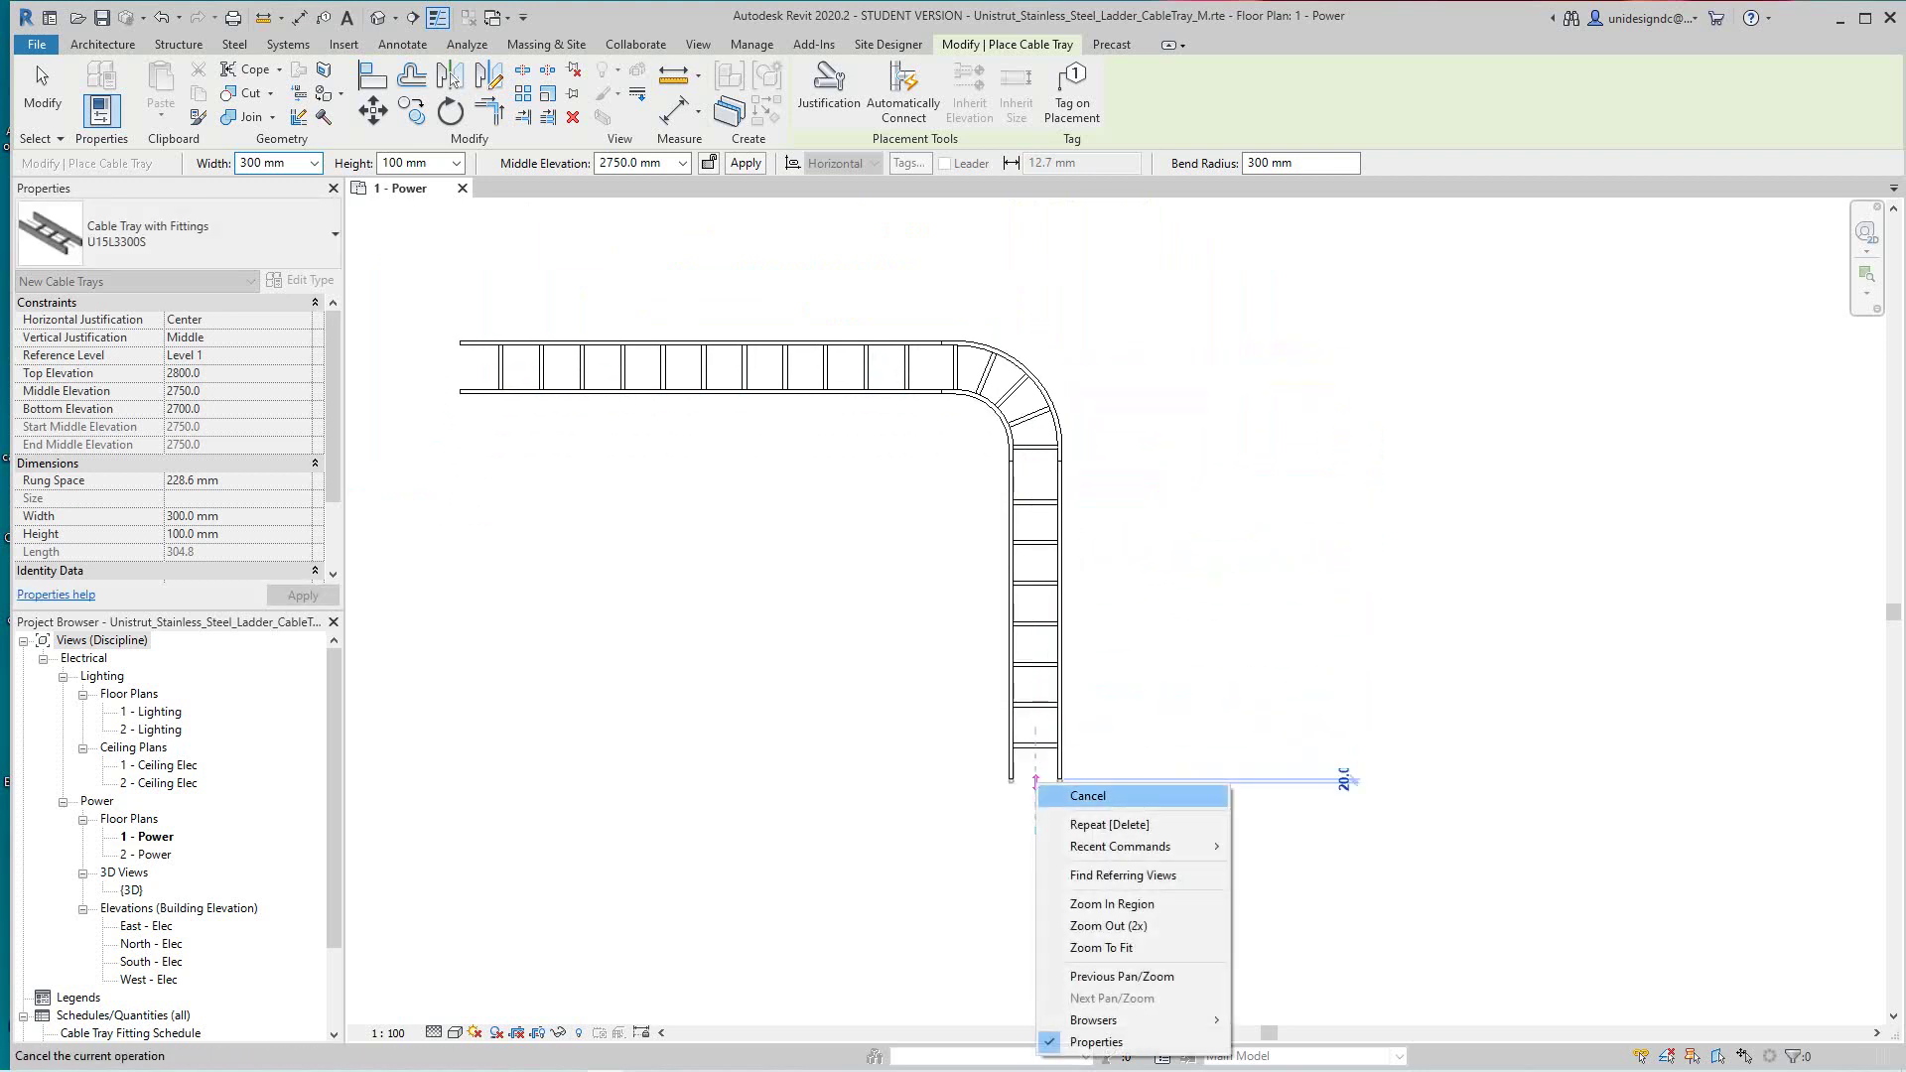
left_click(1067, 791)
scroll(1067, 791, "down", 1)
middle_click_drag(1067, 791, 1135, 882)
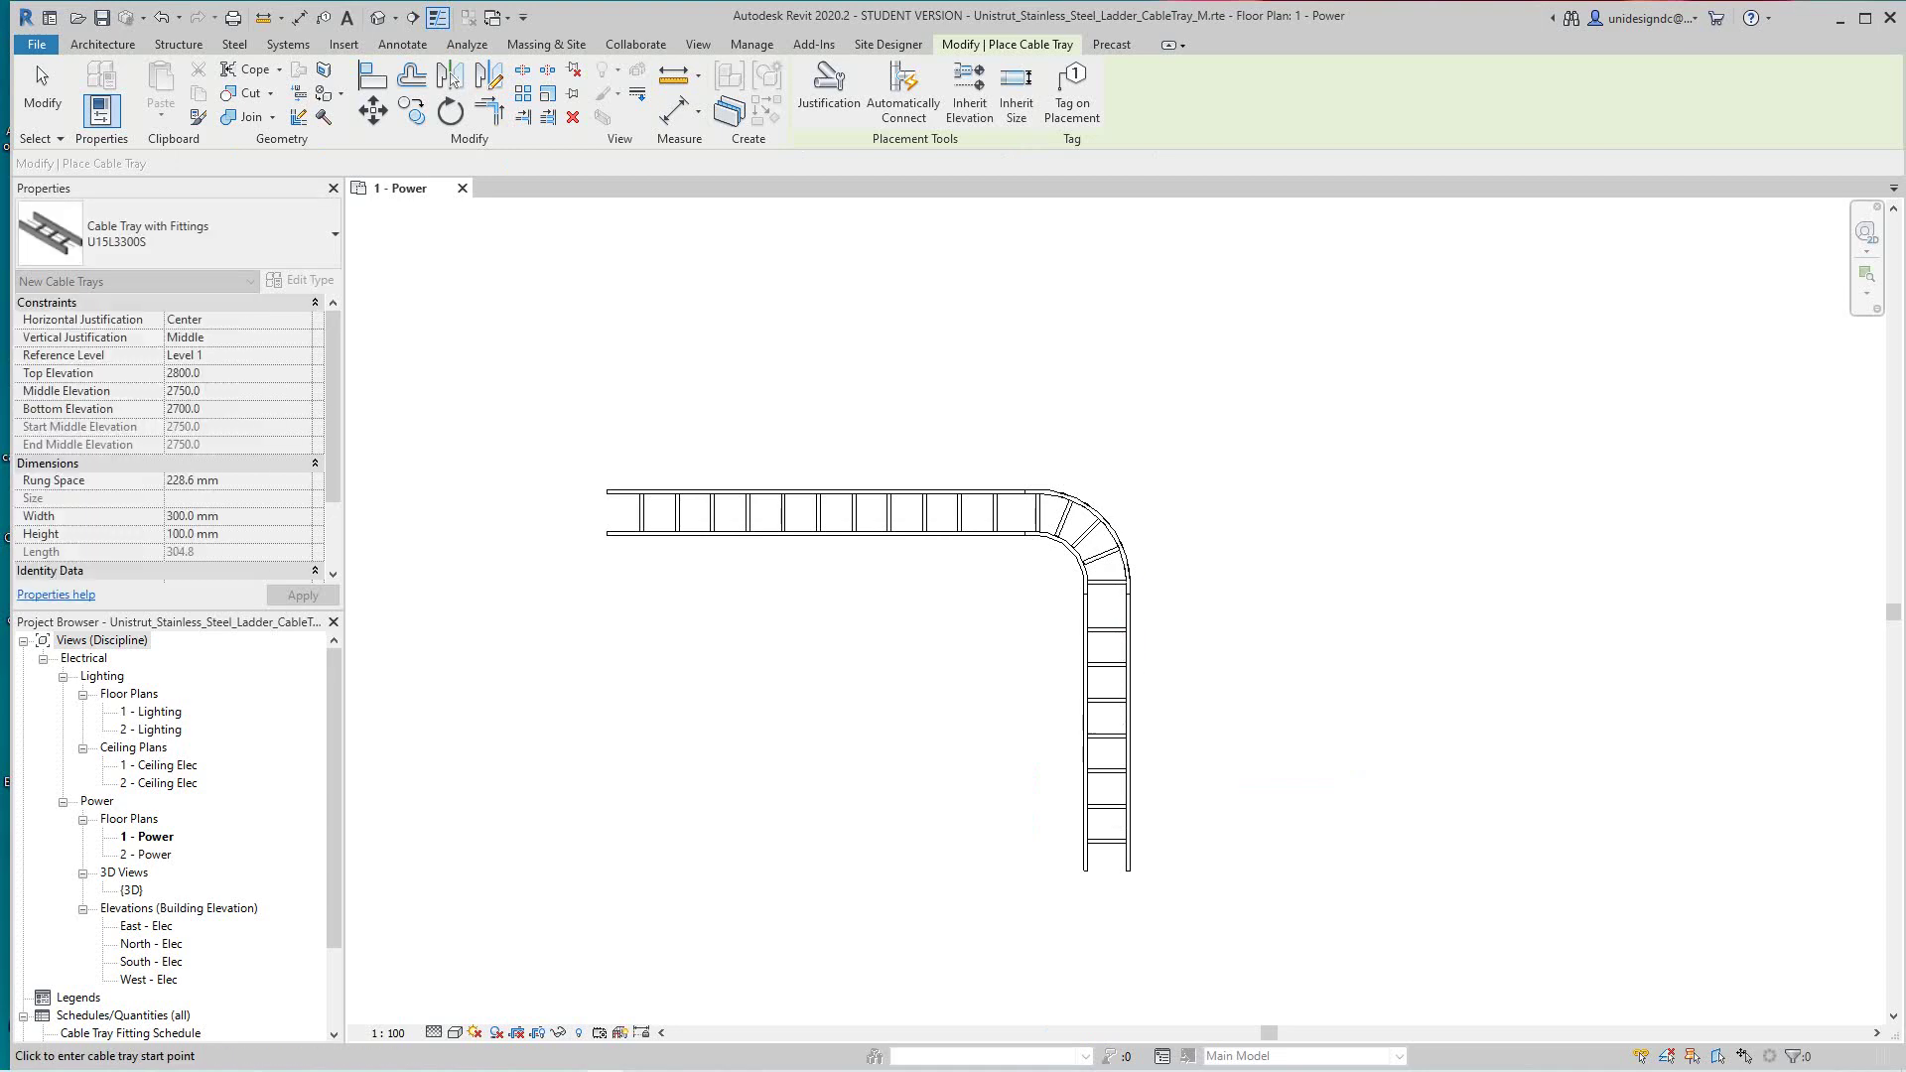
right_click(1174, 528)
left_click(1221, 542)
Draw a separate vertical cable tray to the left, starting on the horizontal run's extension line and running downward
scroll(1057, 496, "up", 5)
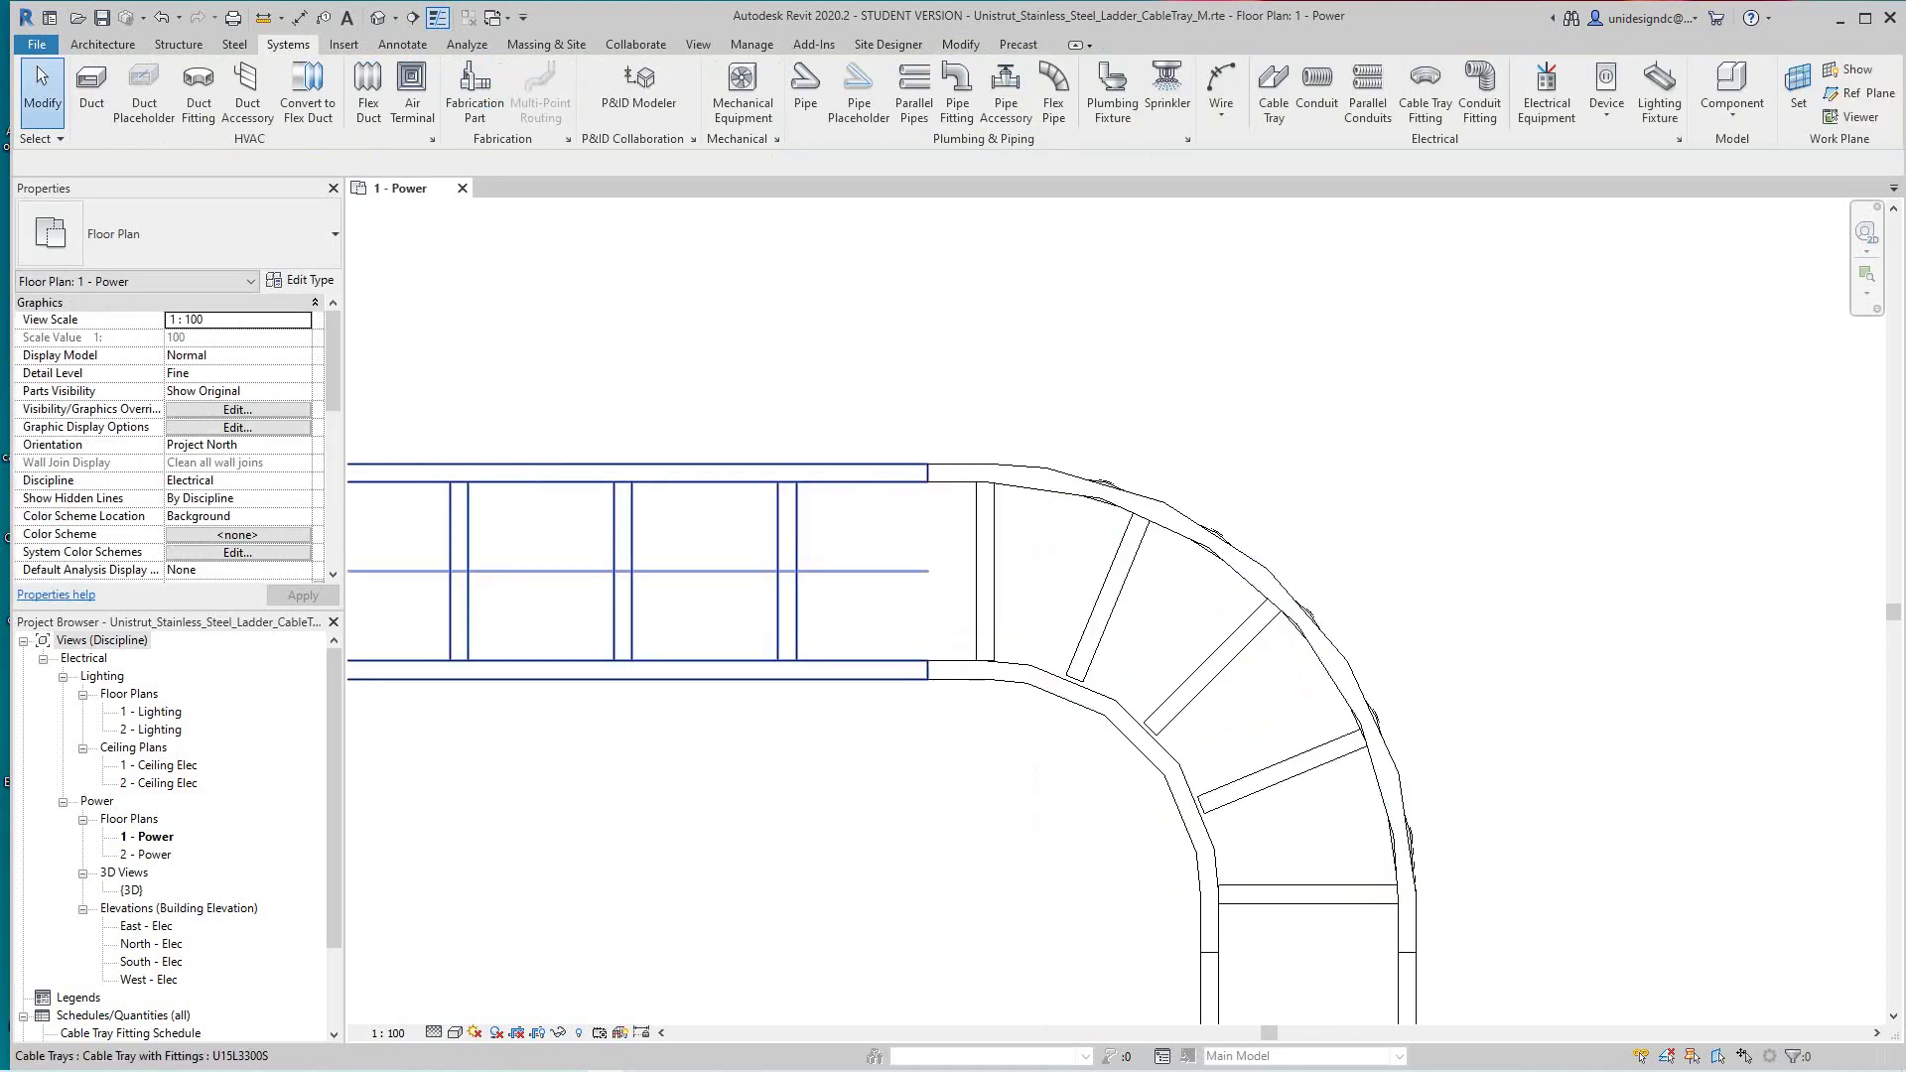
scroll(996, 566, "down", 8)
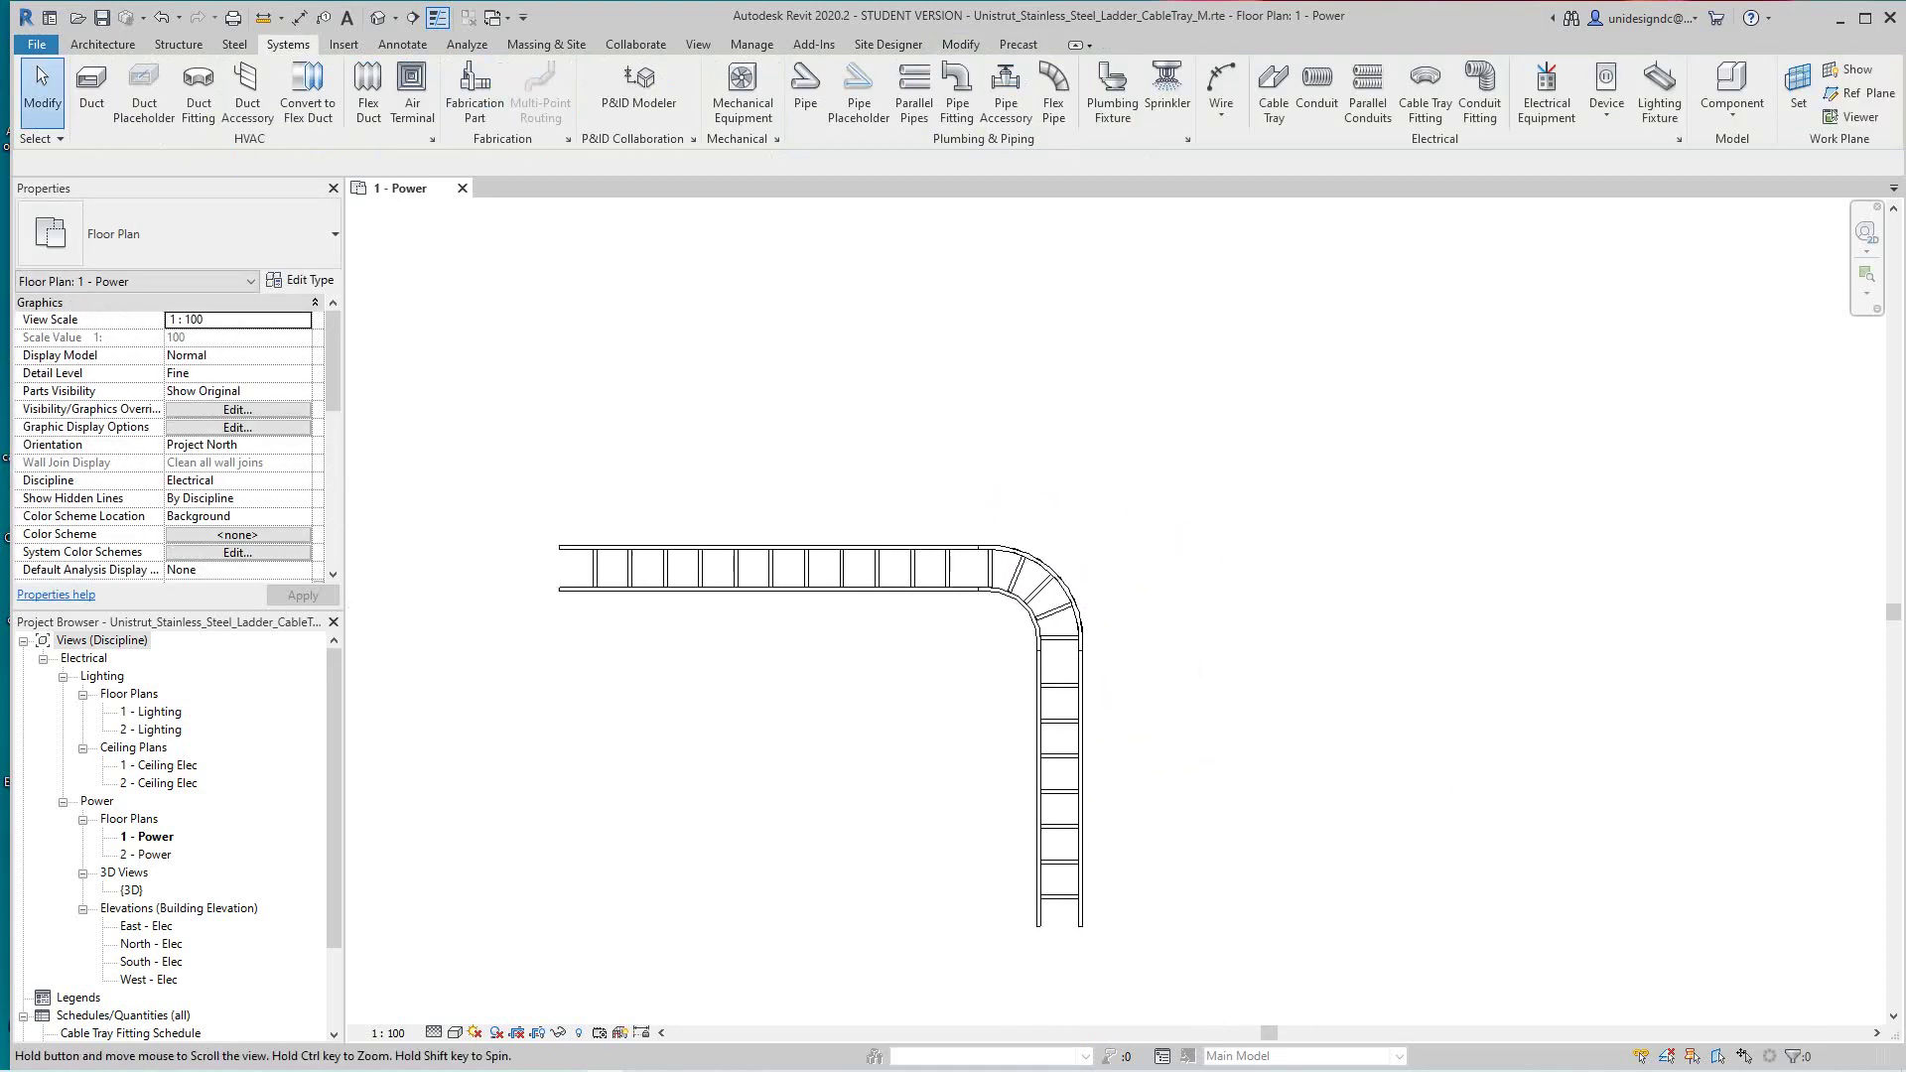
scroll(1082, 576, "down", 3)
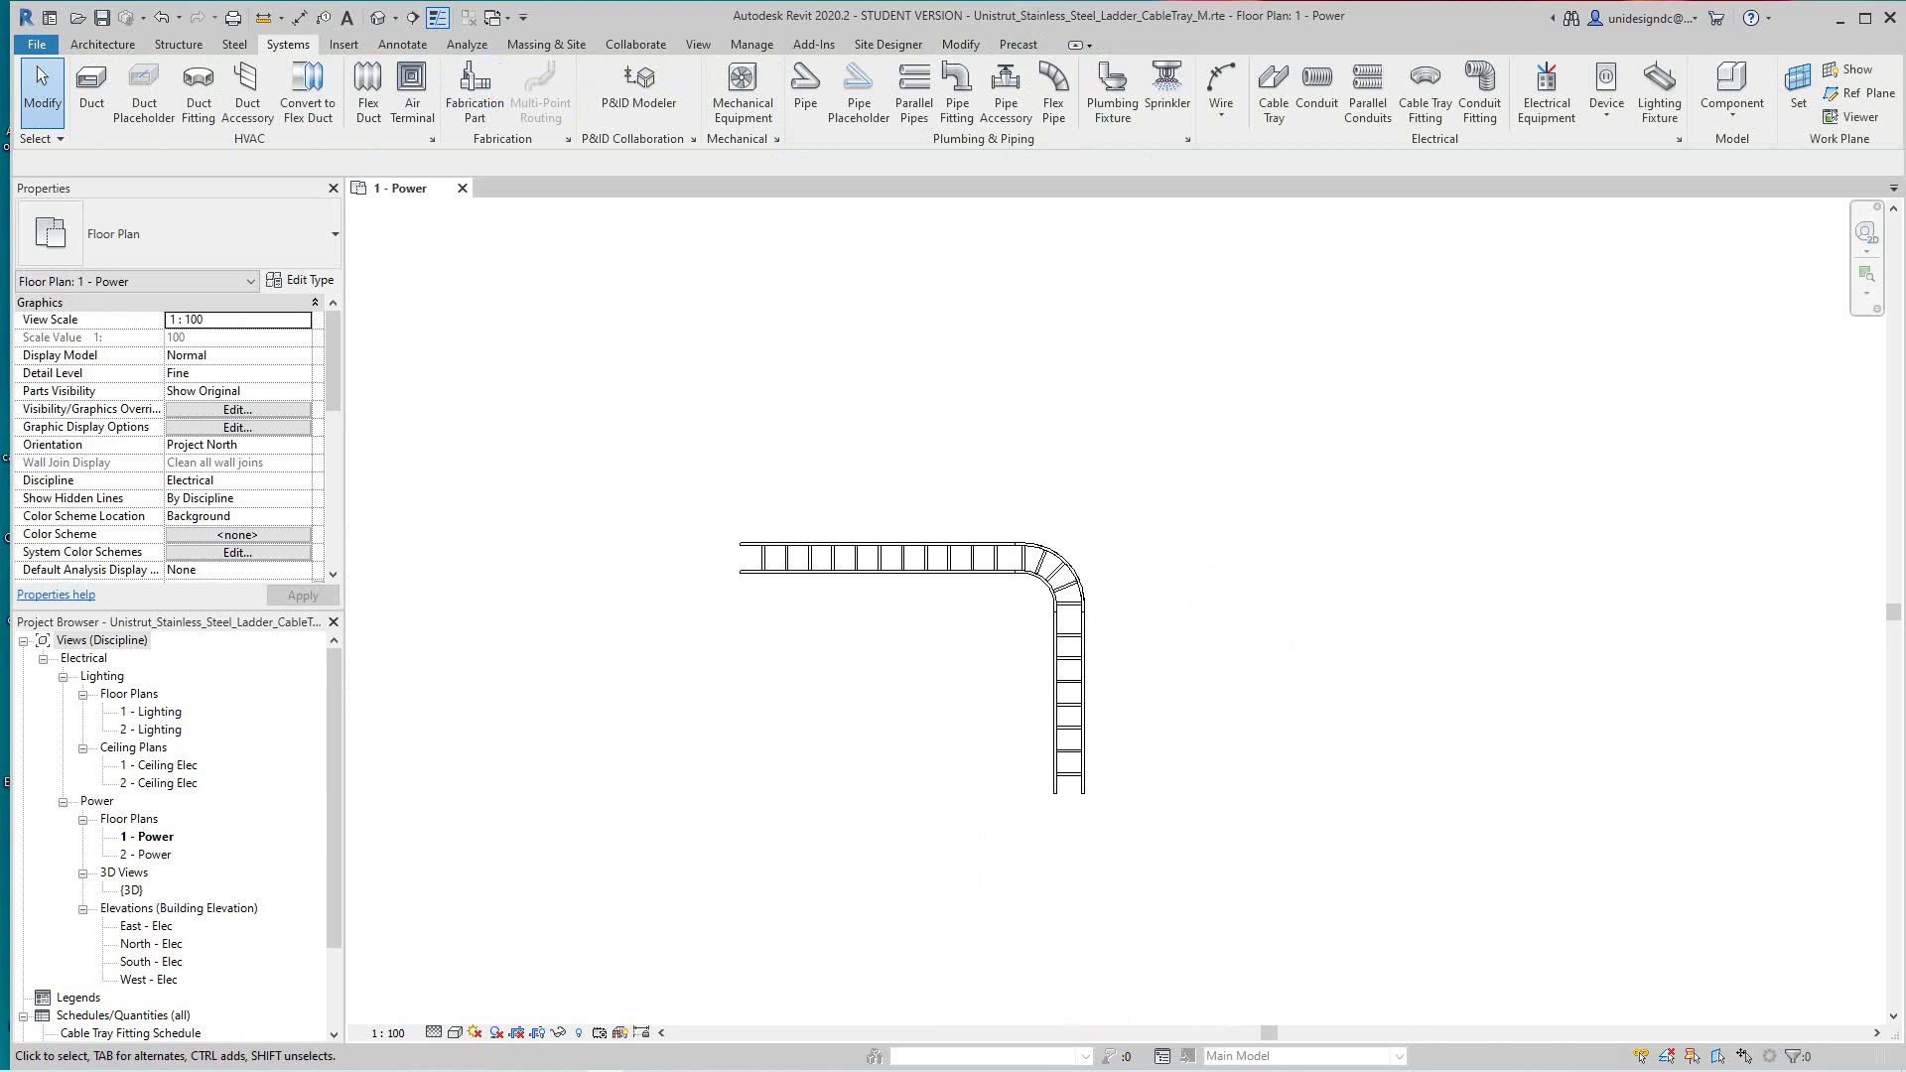
scroll(885, 695, "down", 1)
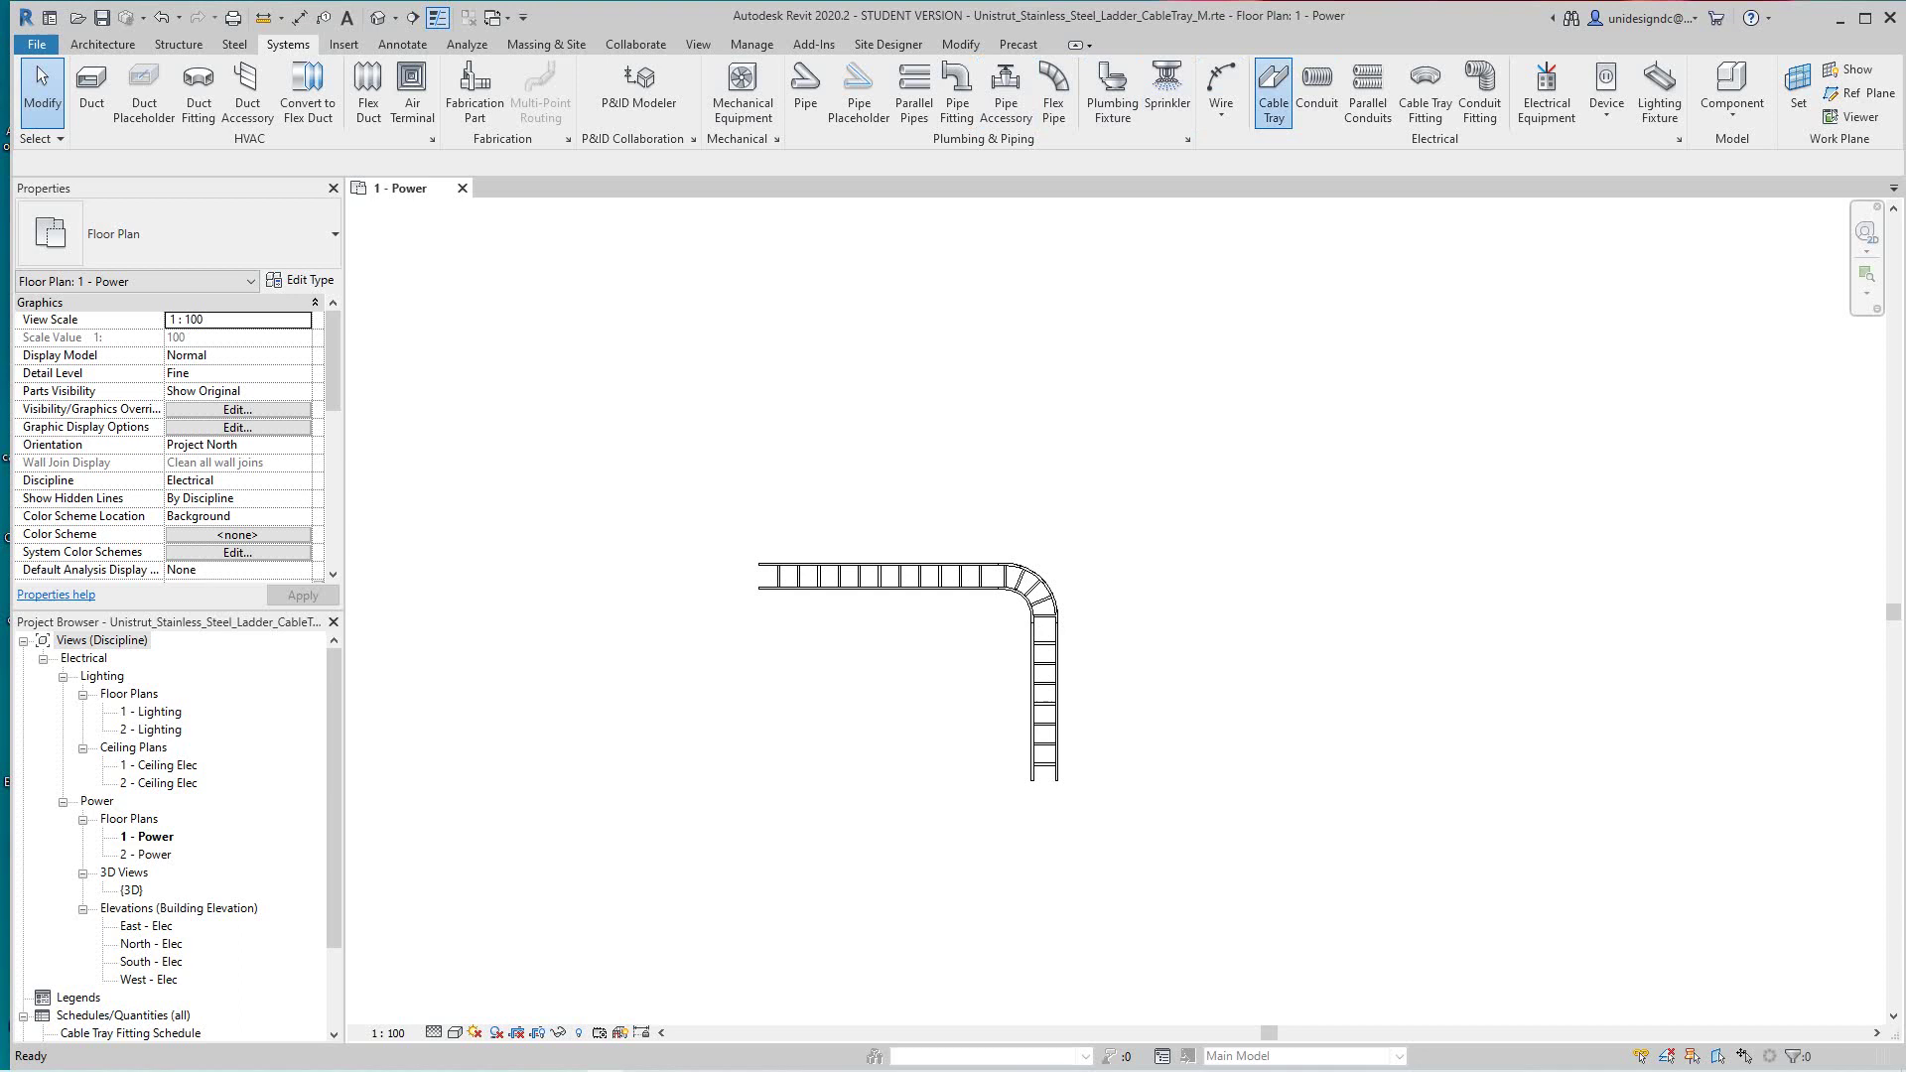
left_click(1274, 91)
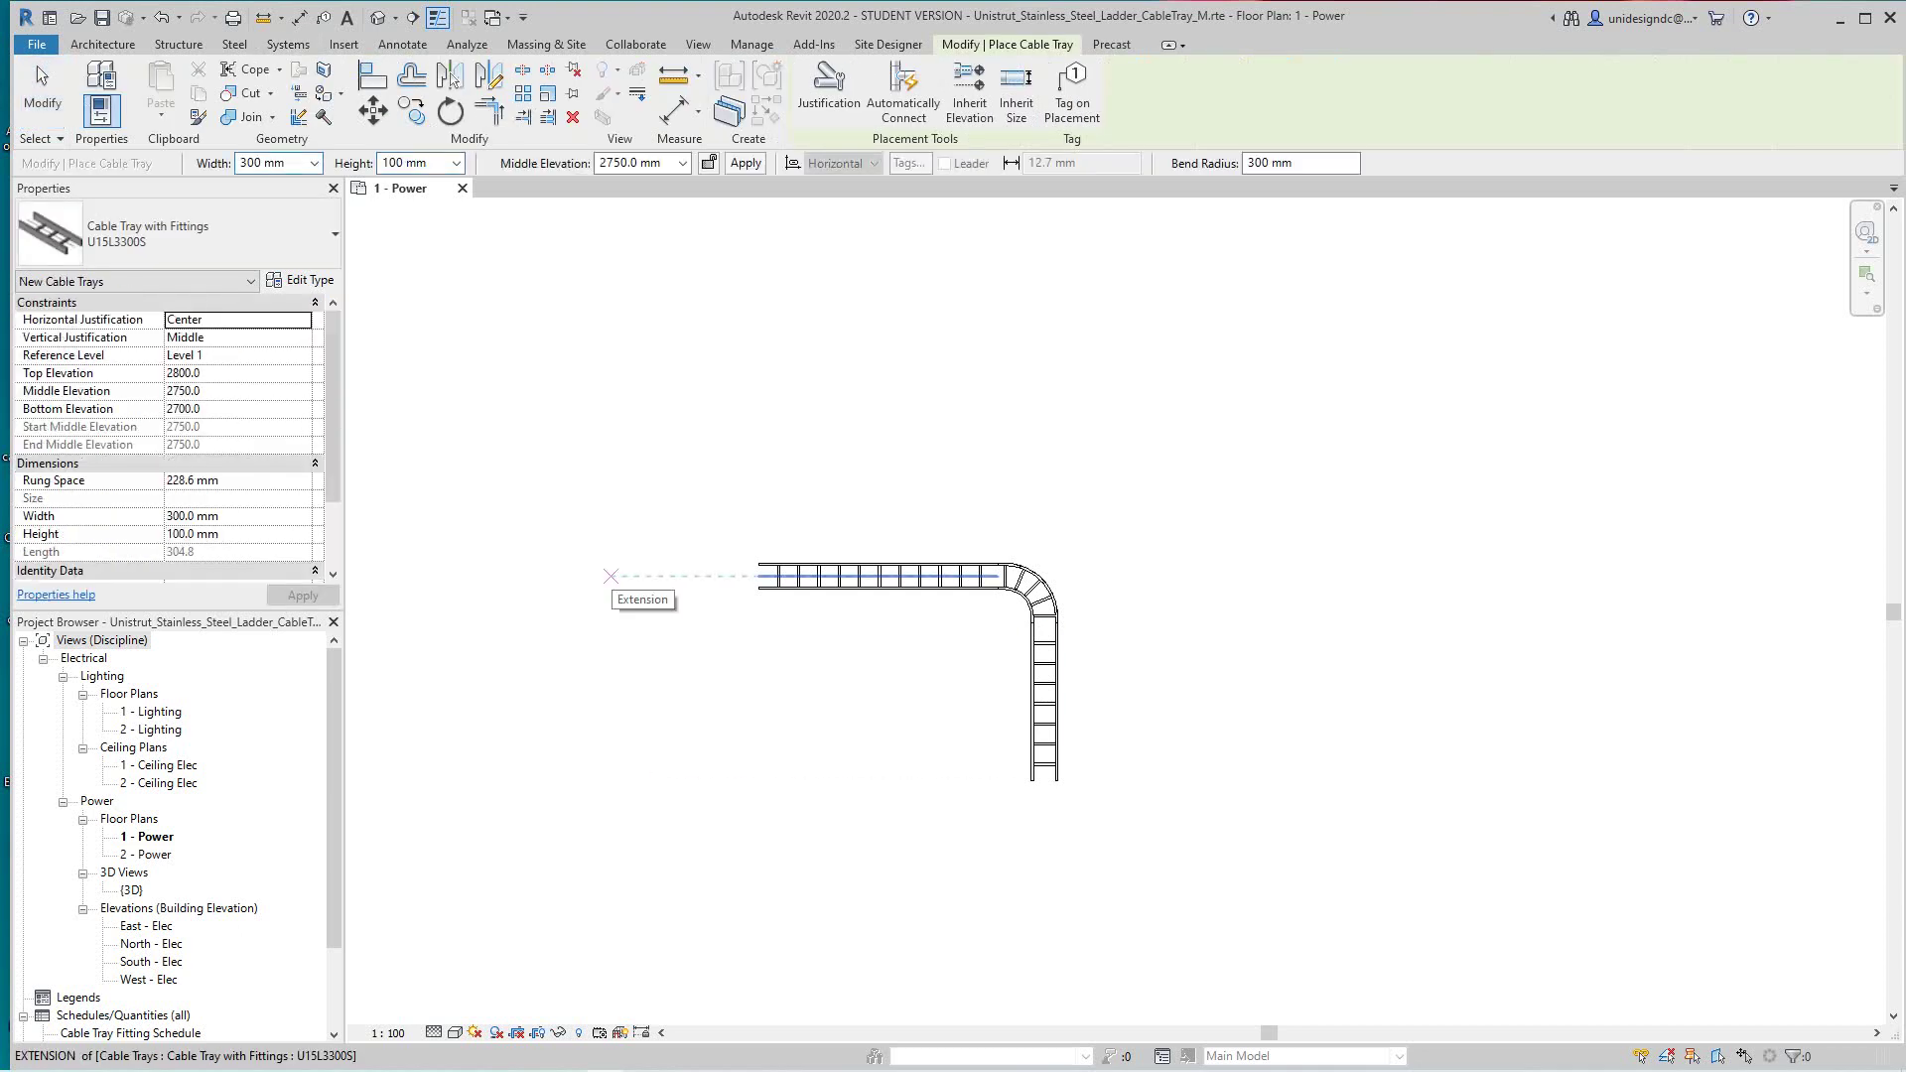
left_click(611, 576)
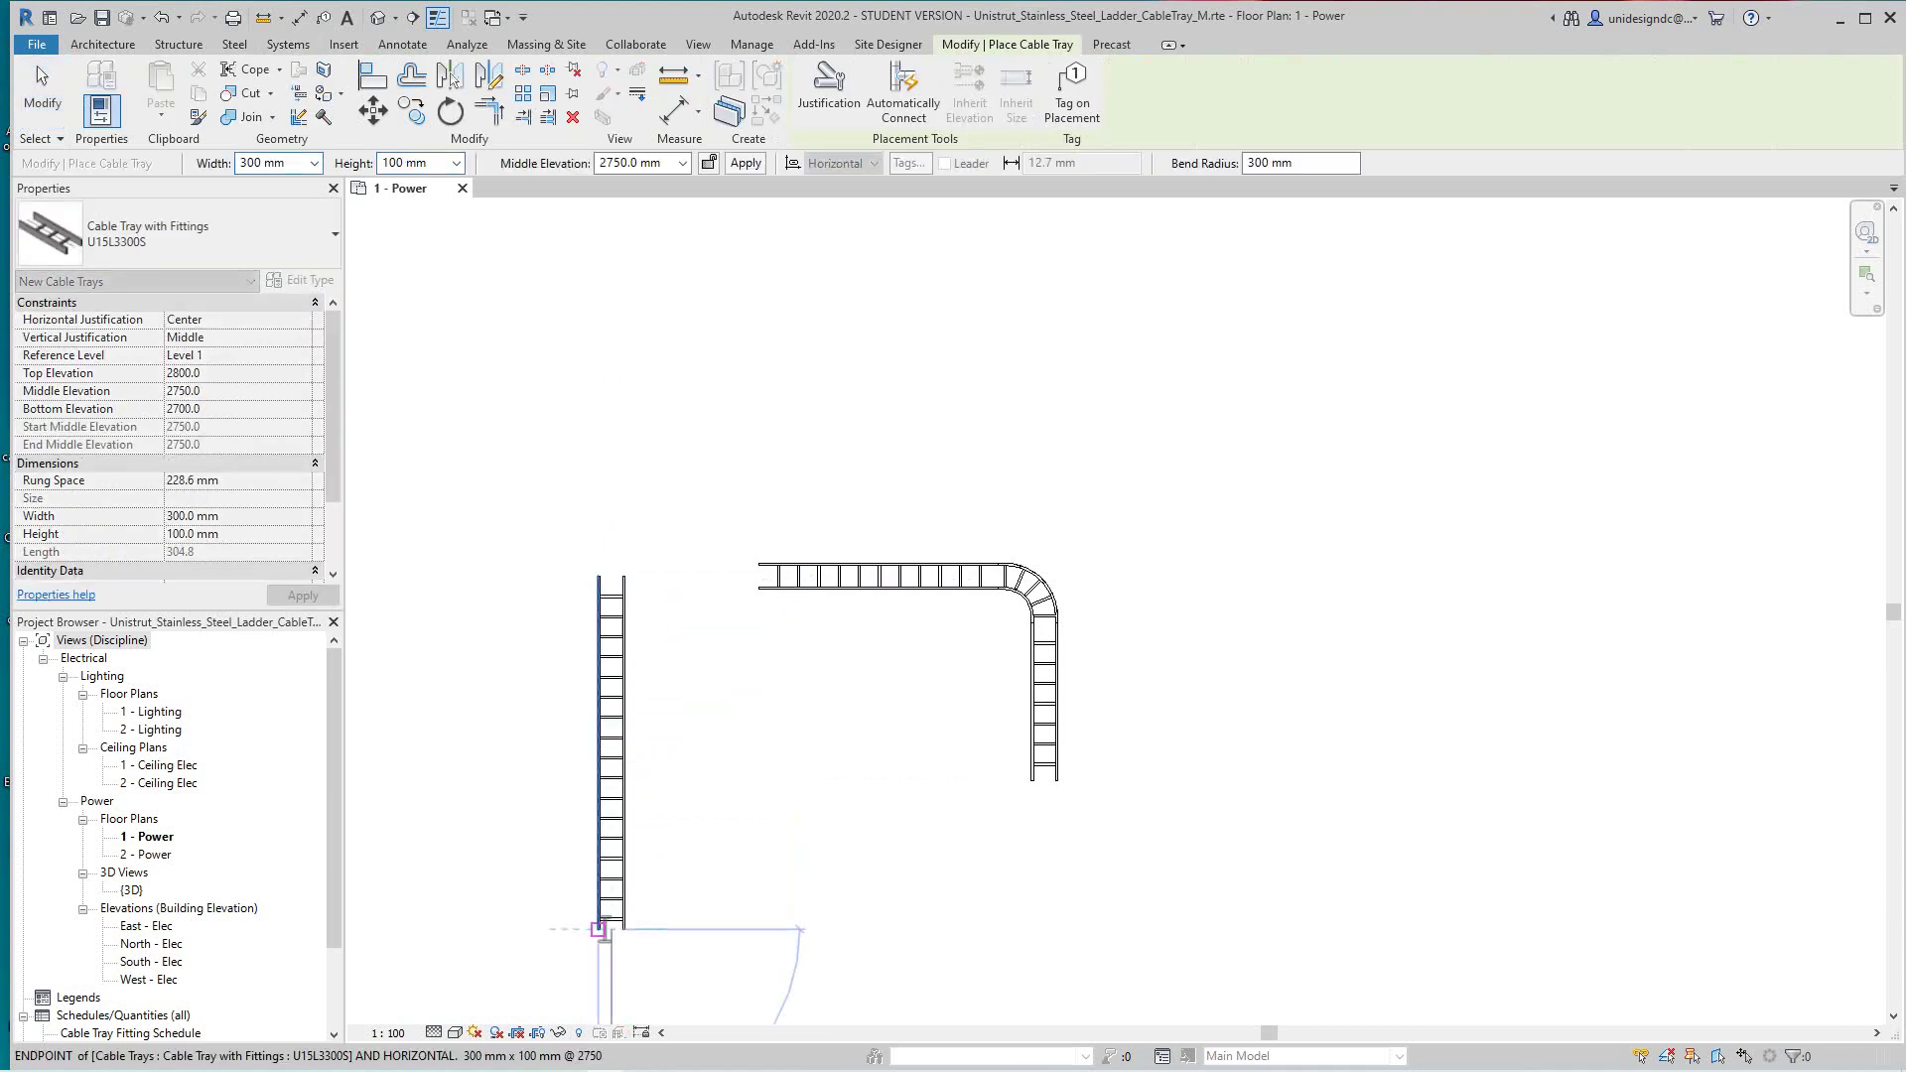
right_click(706, 886)
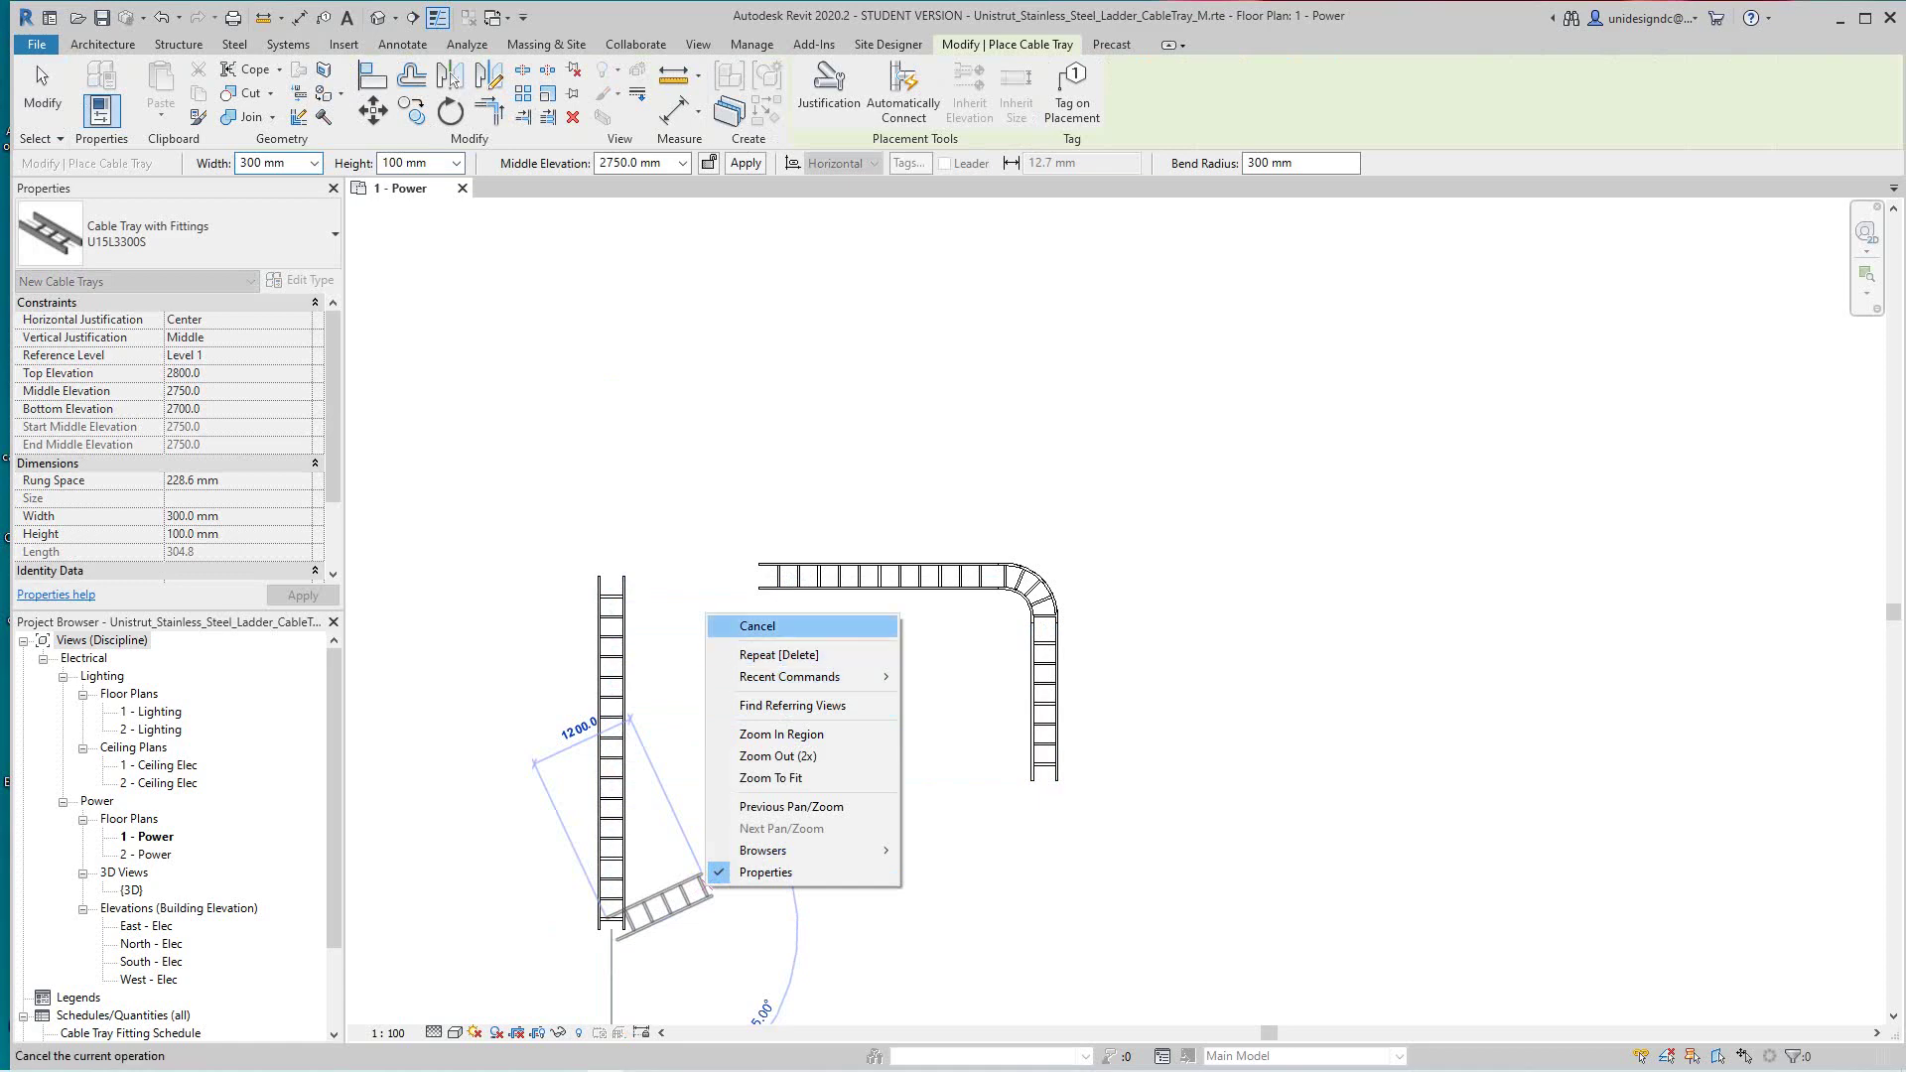
left_click(758, 626)
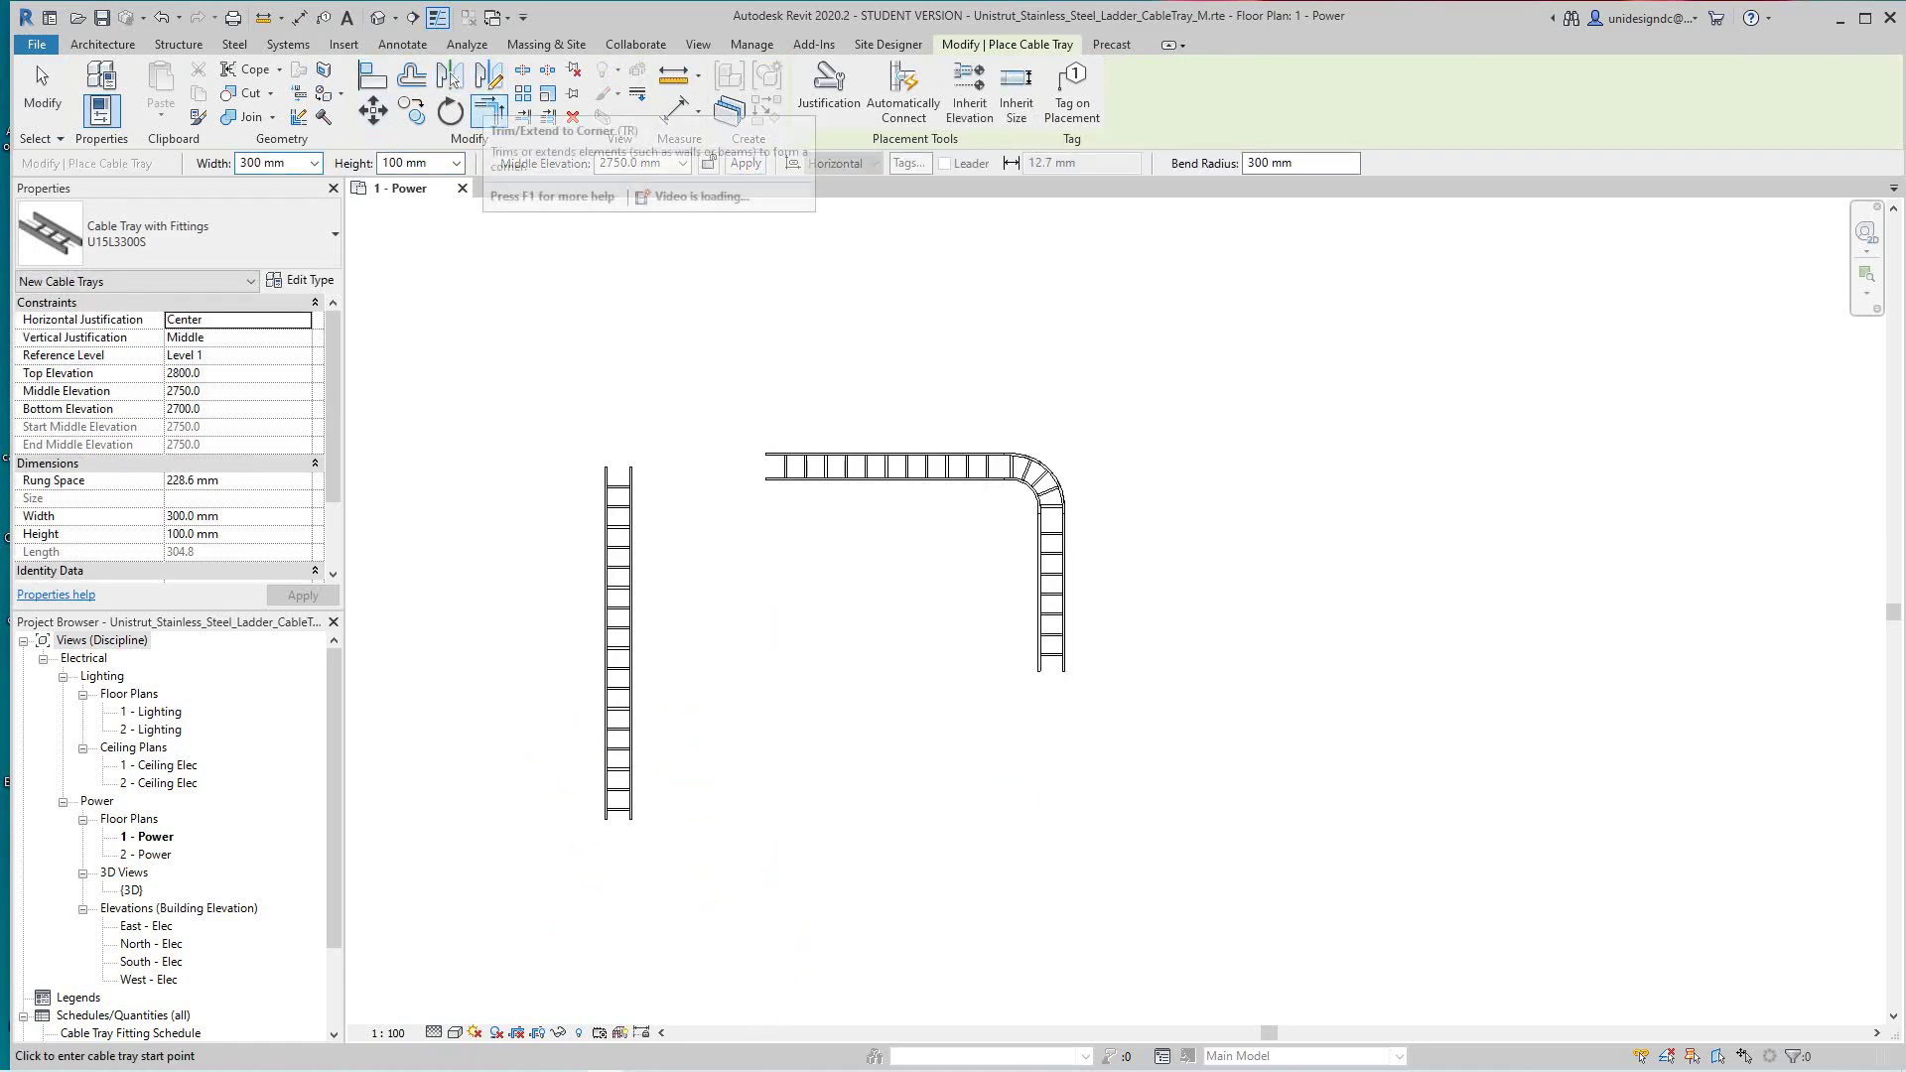
Join the separate vertical tray and the horizontal run into a corner with Trim/Extend to Corner
left_click(38, 66)
left_click(617, 643)
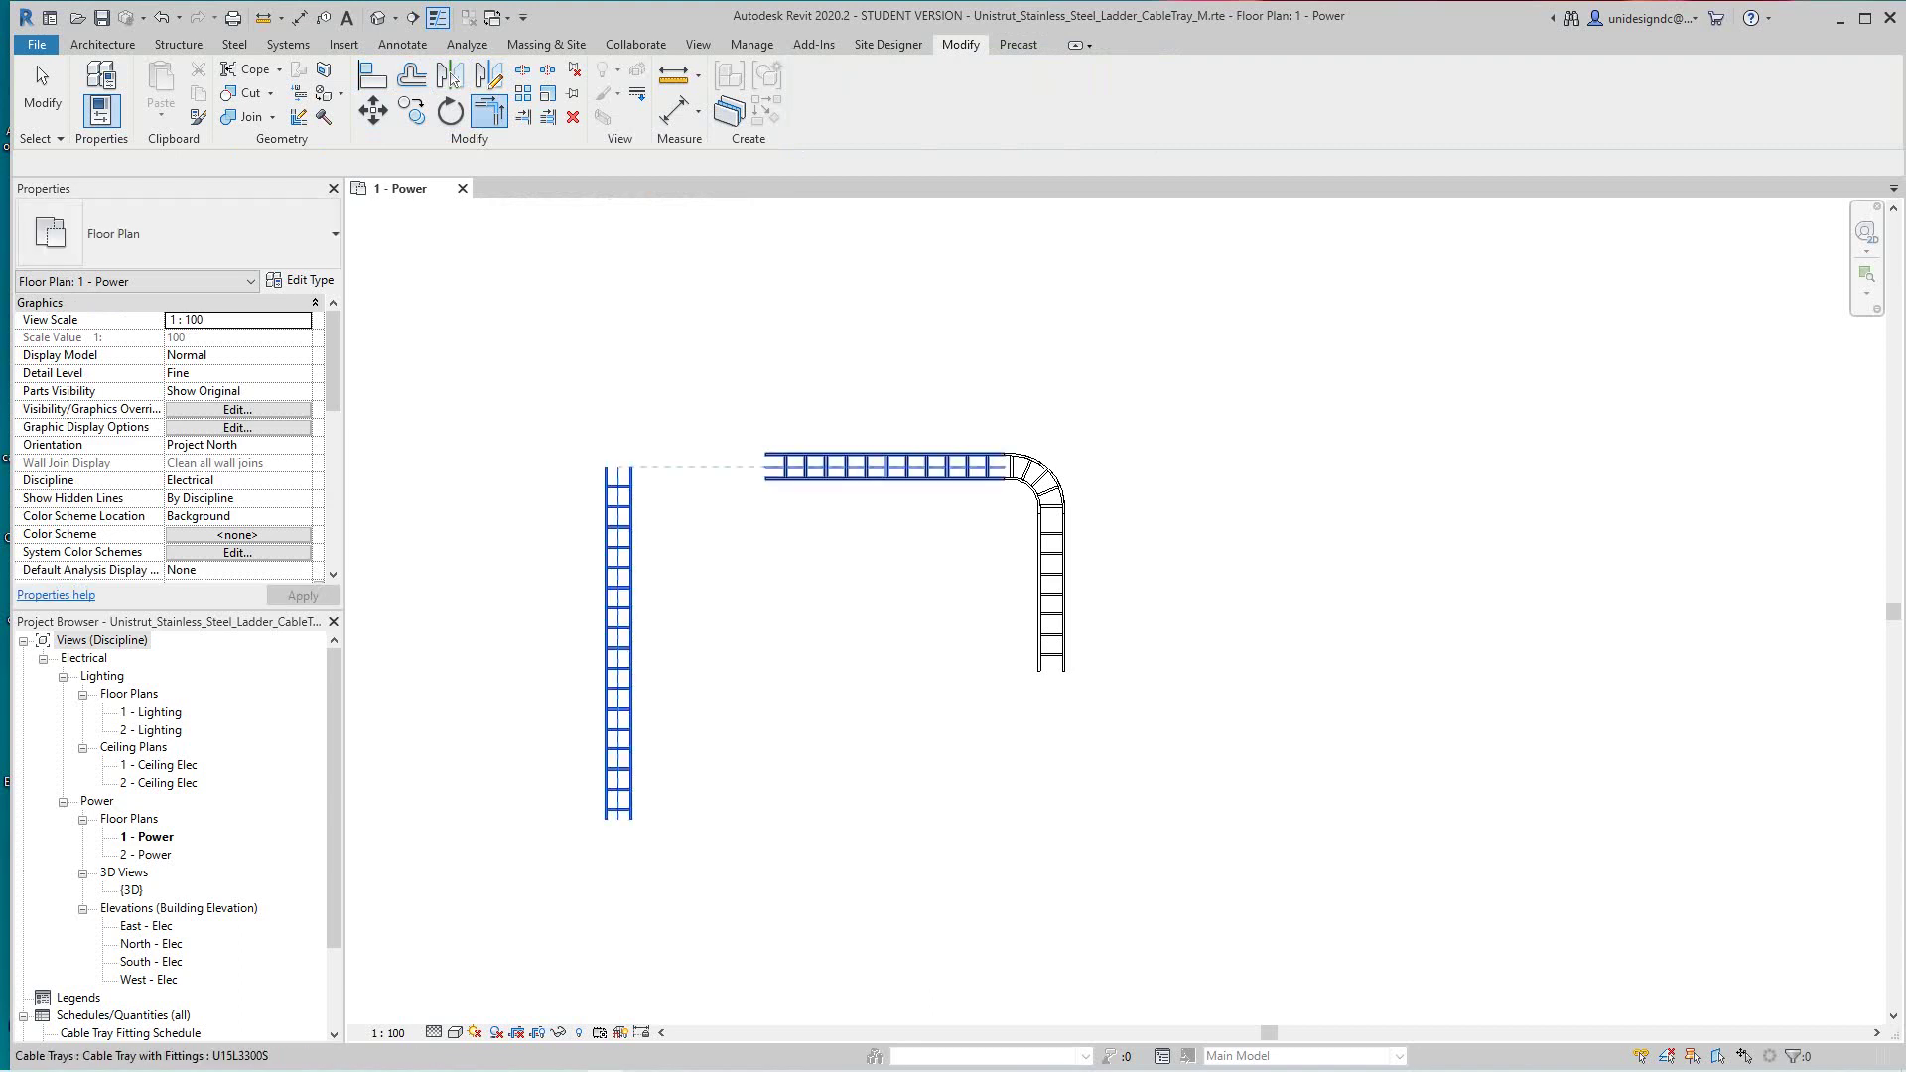
left_click(844, 467)
scroll(713, 633, "down", 2)
middle_click_drag(712, 634, 713, 553)
scroll(713, 549, "down", 1)
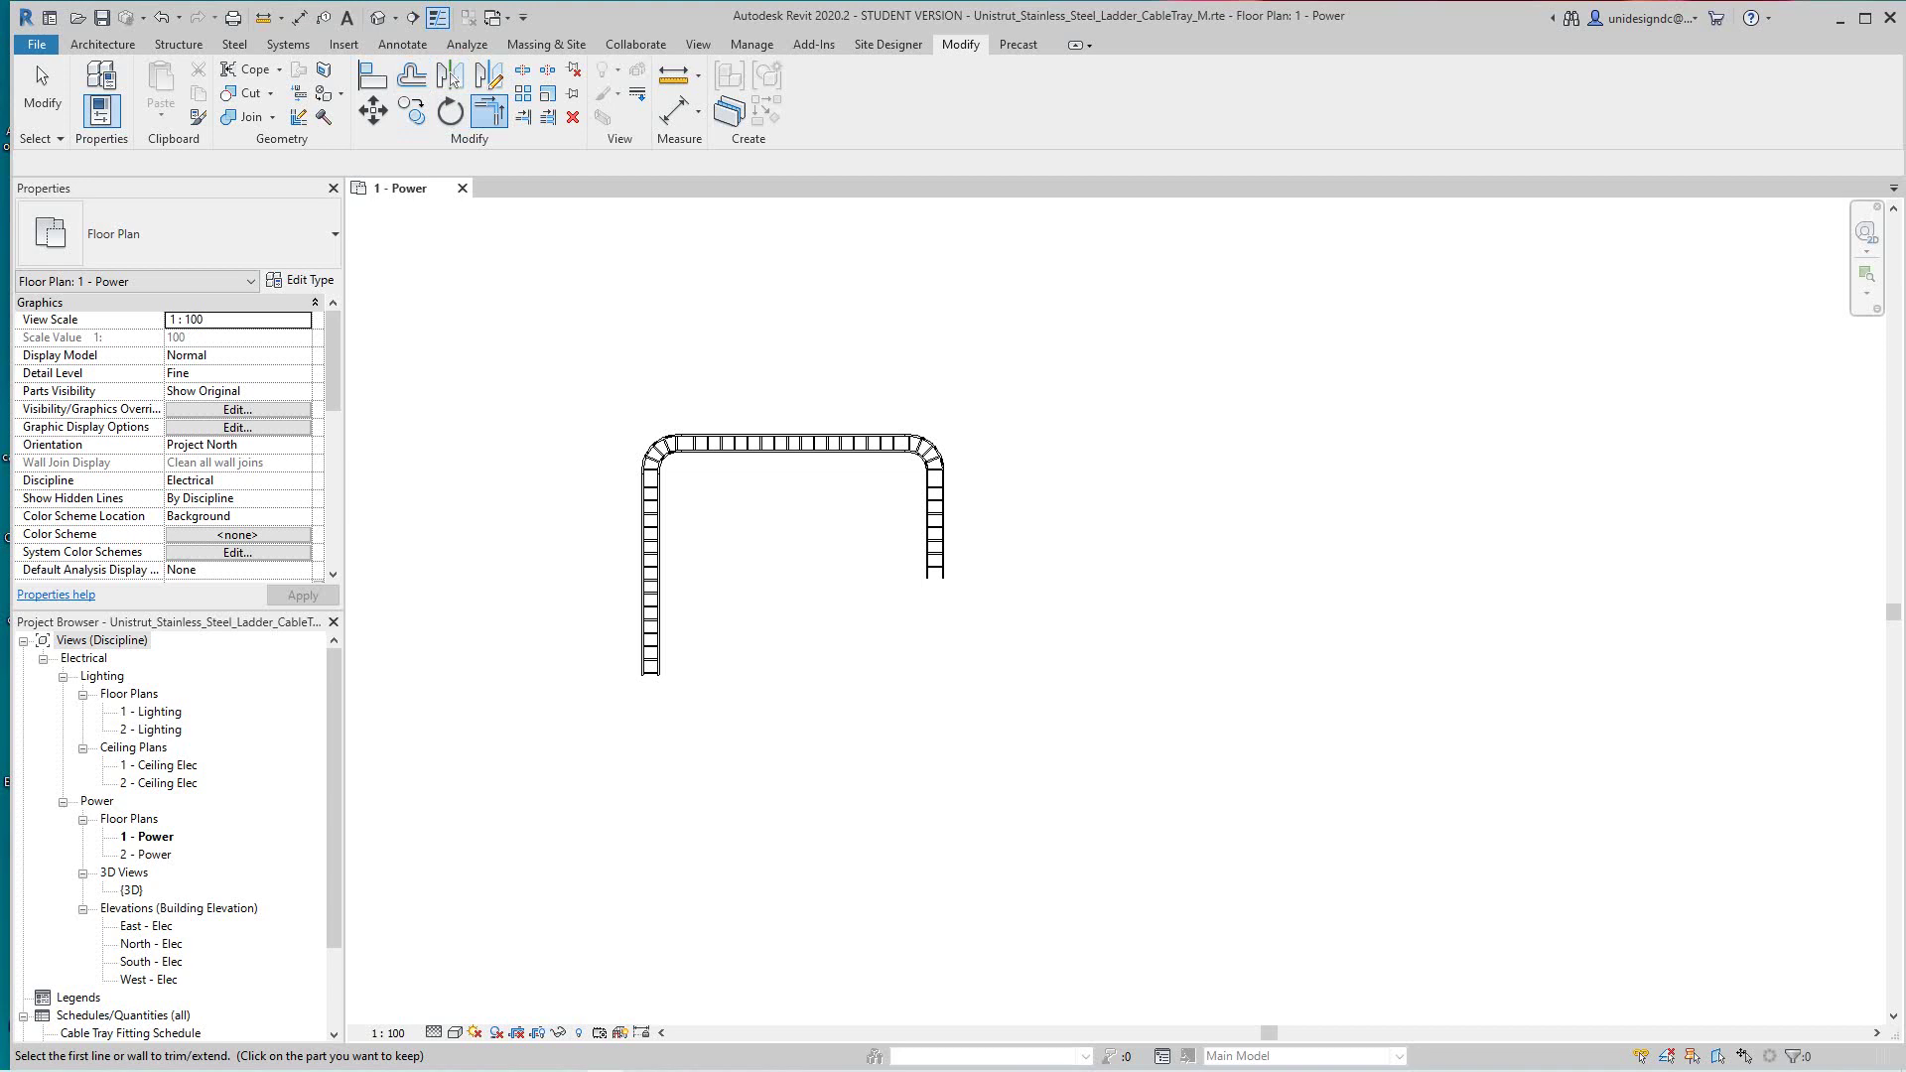
right_click(974, 565)
left_click(1013, 578)
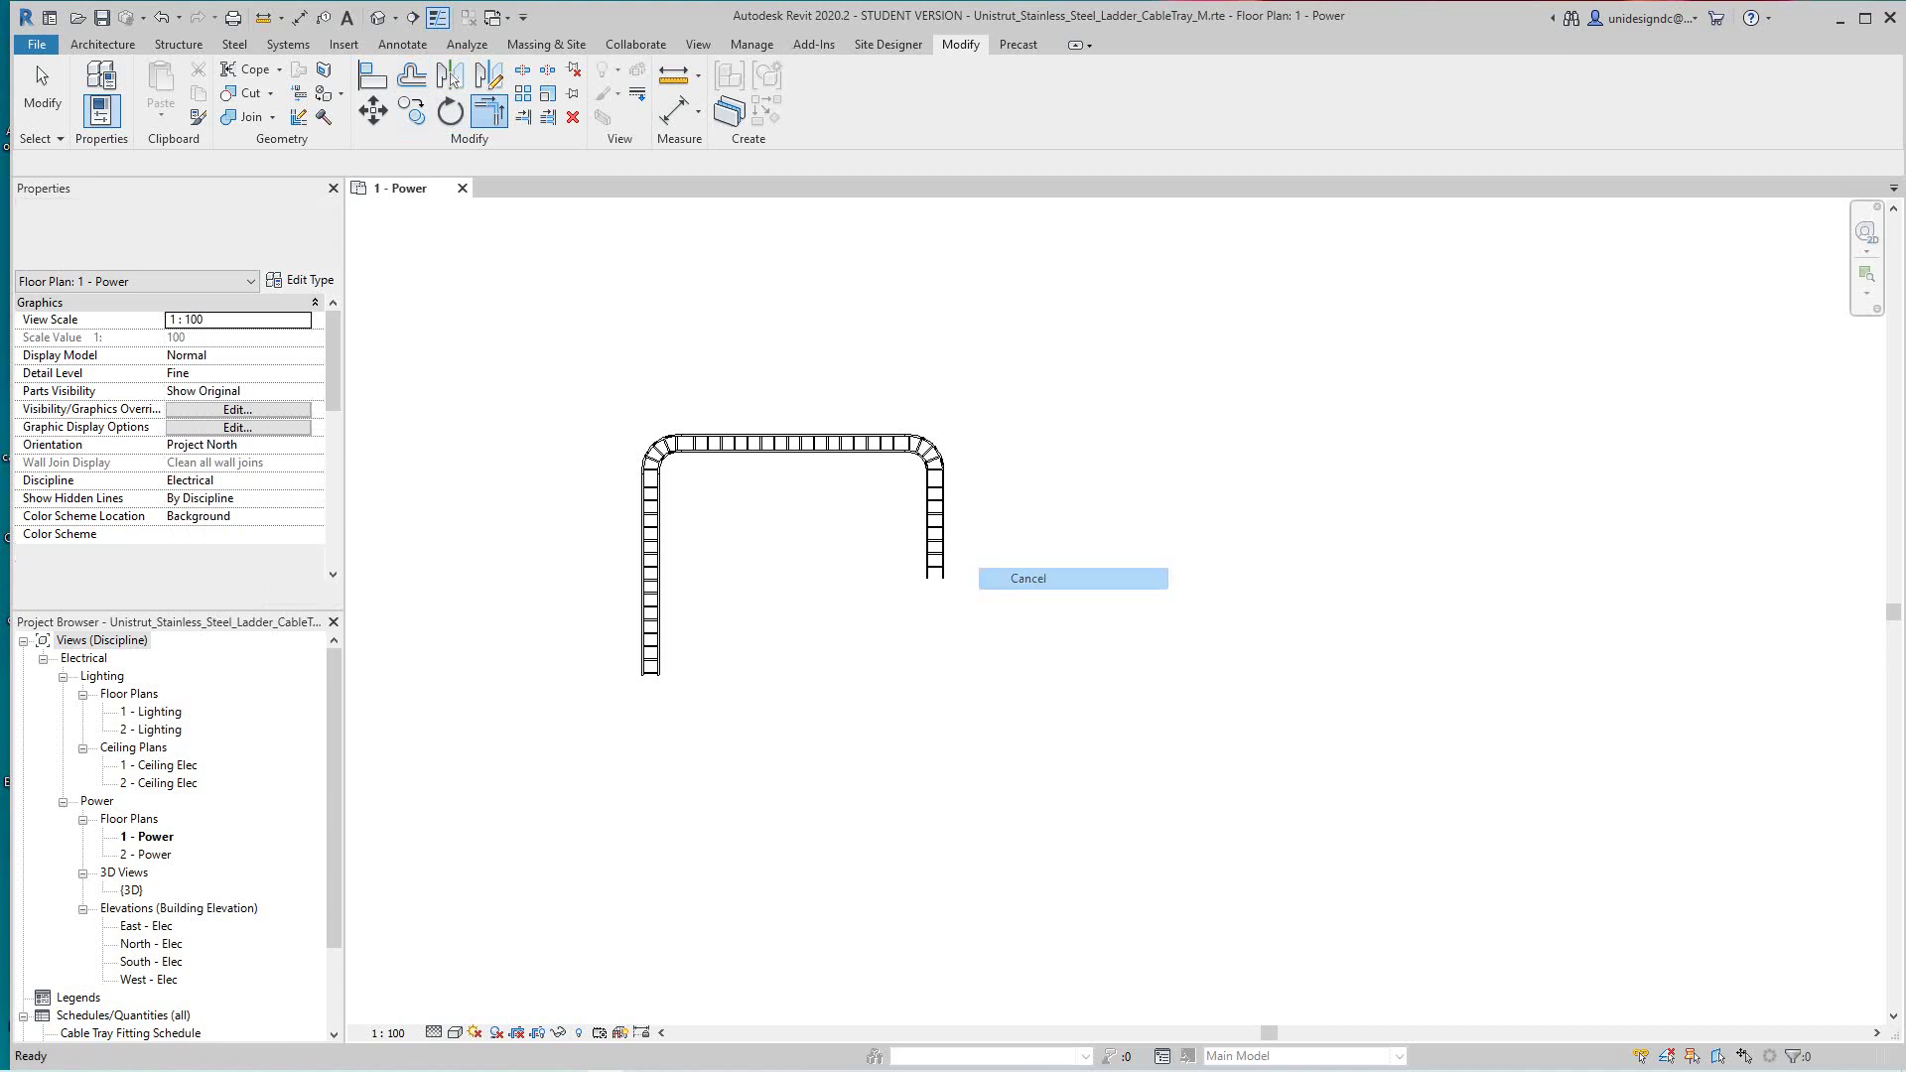
Mirror a copy of the whole U-shaped tray run across a drawn vertical axis to its right
left_click_drag(595, 375, 1042, 711)
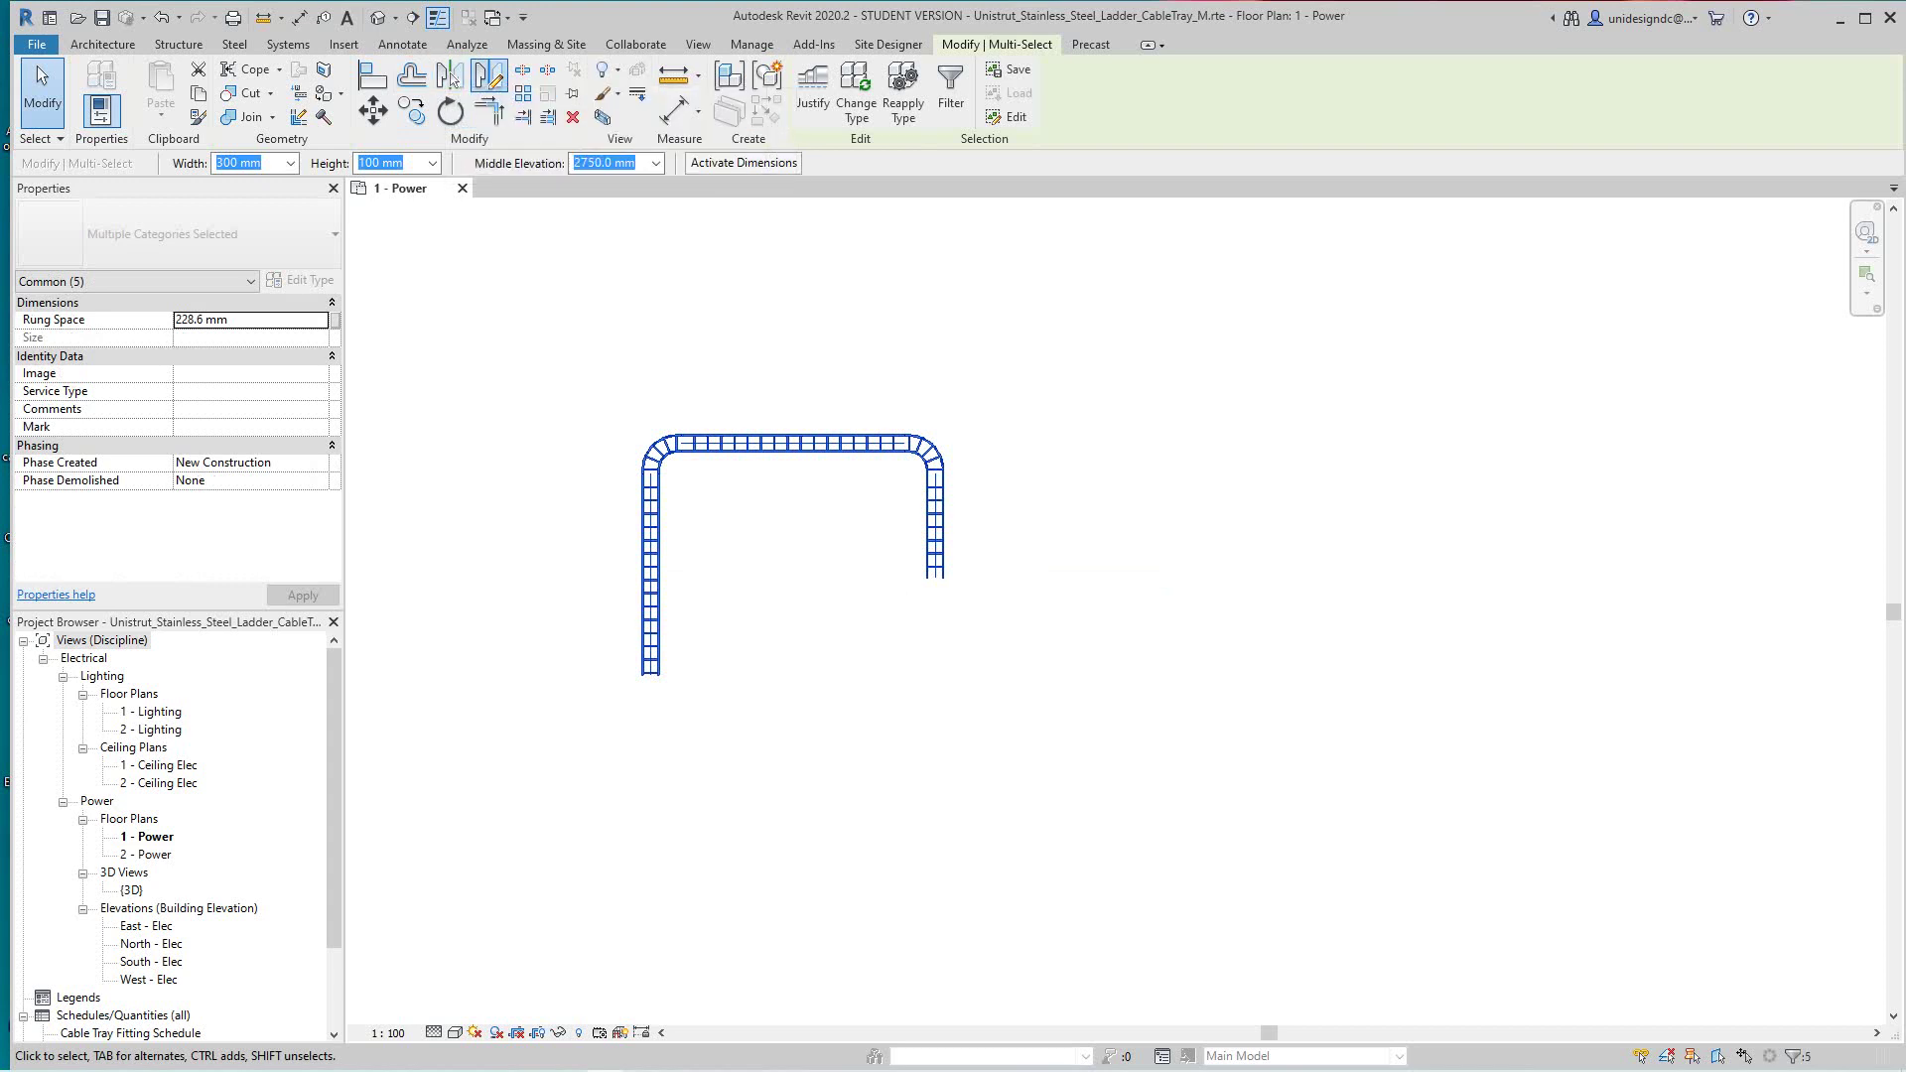
key("r")
key("o")
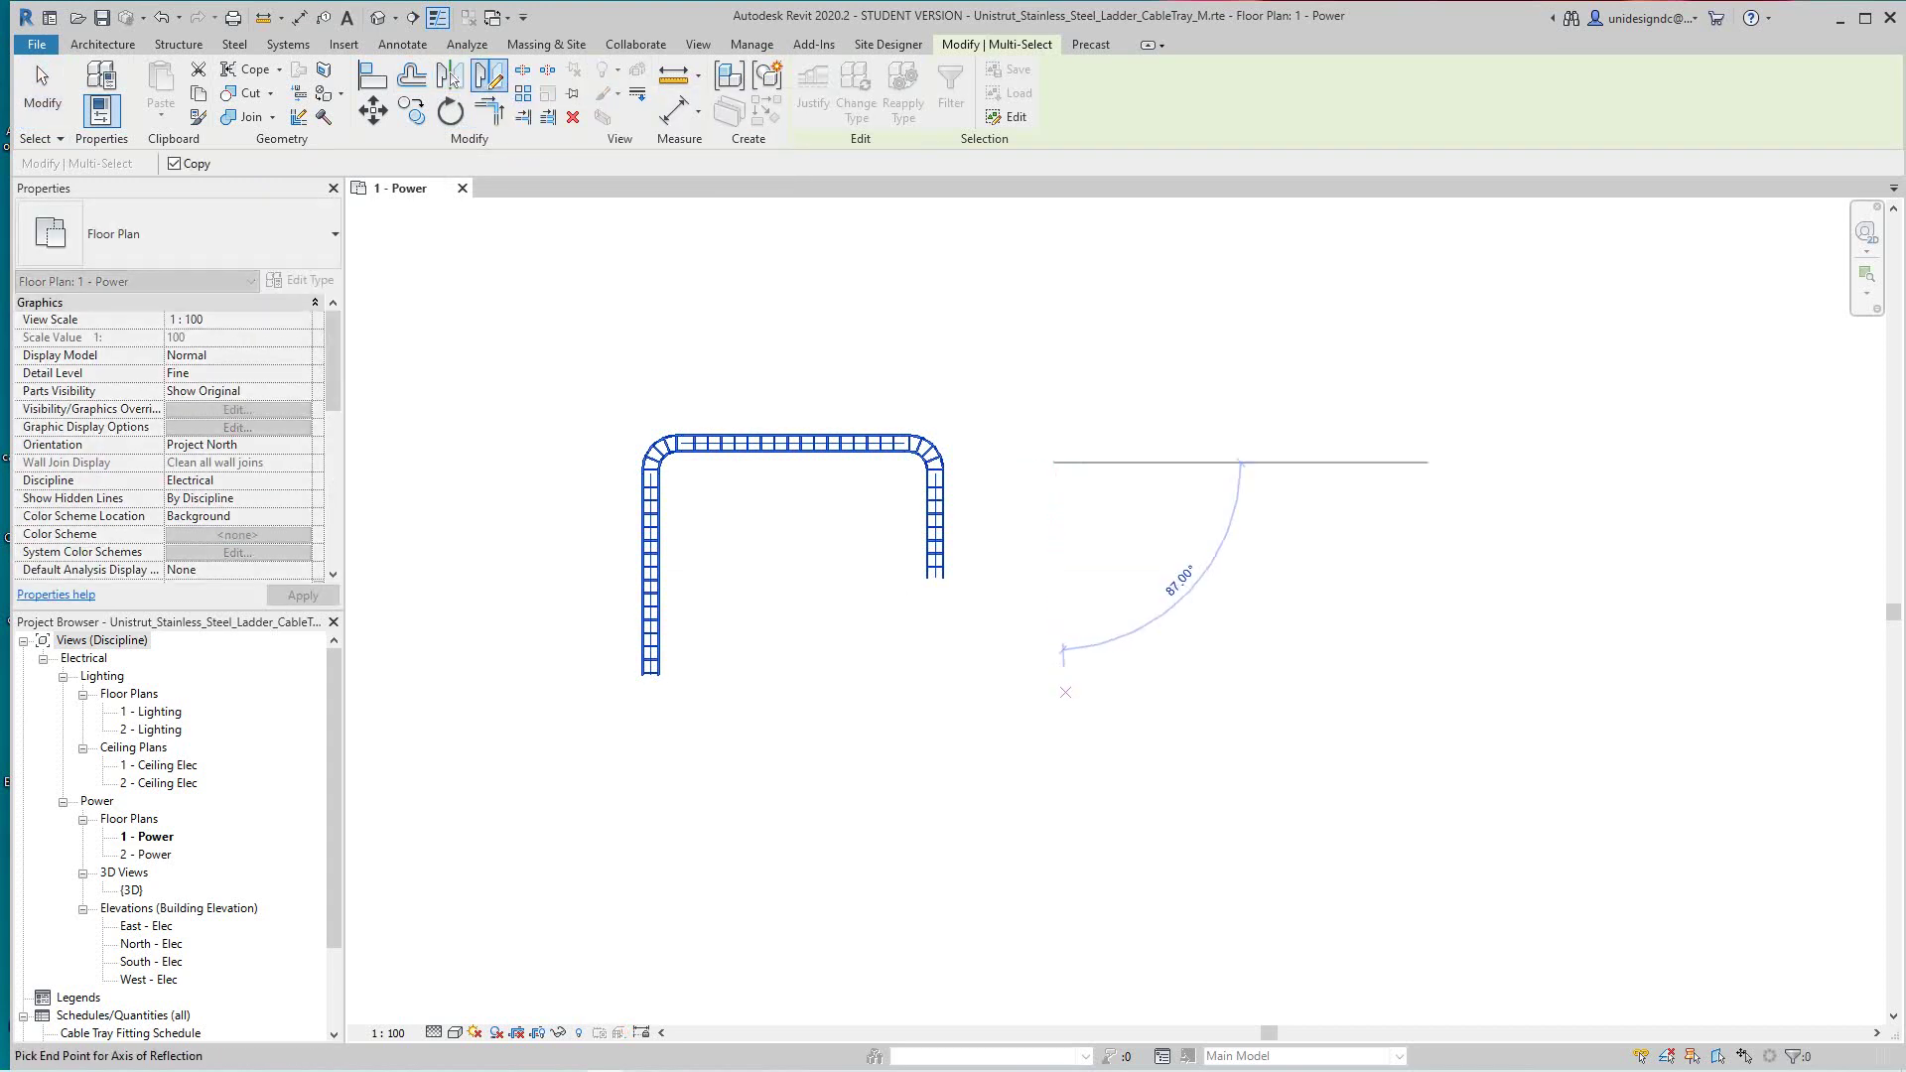
left_click(1052, 673)
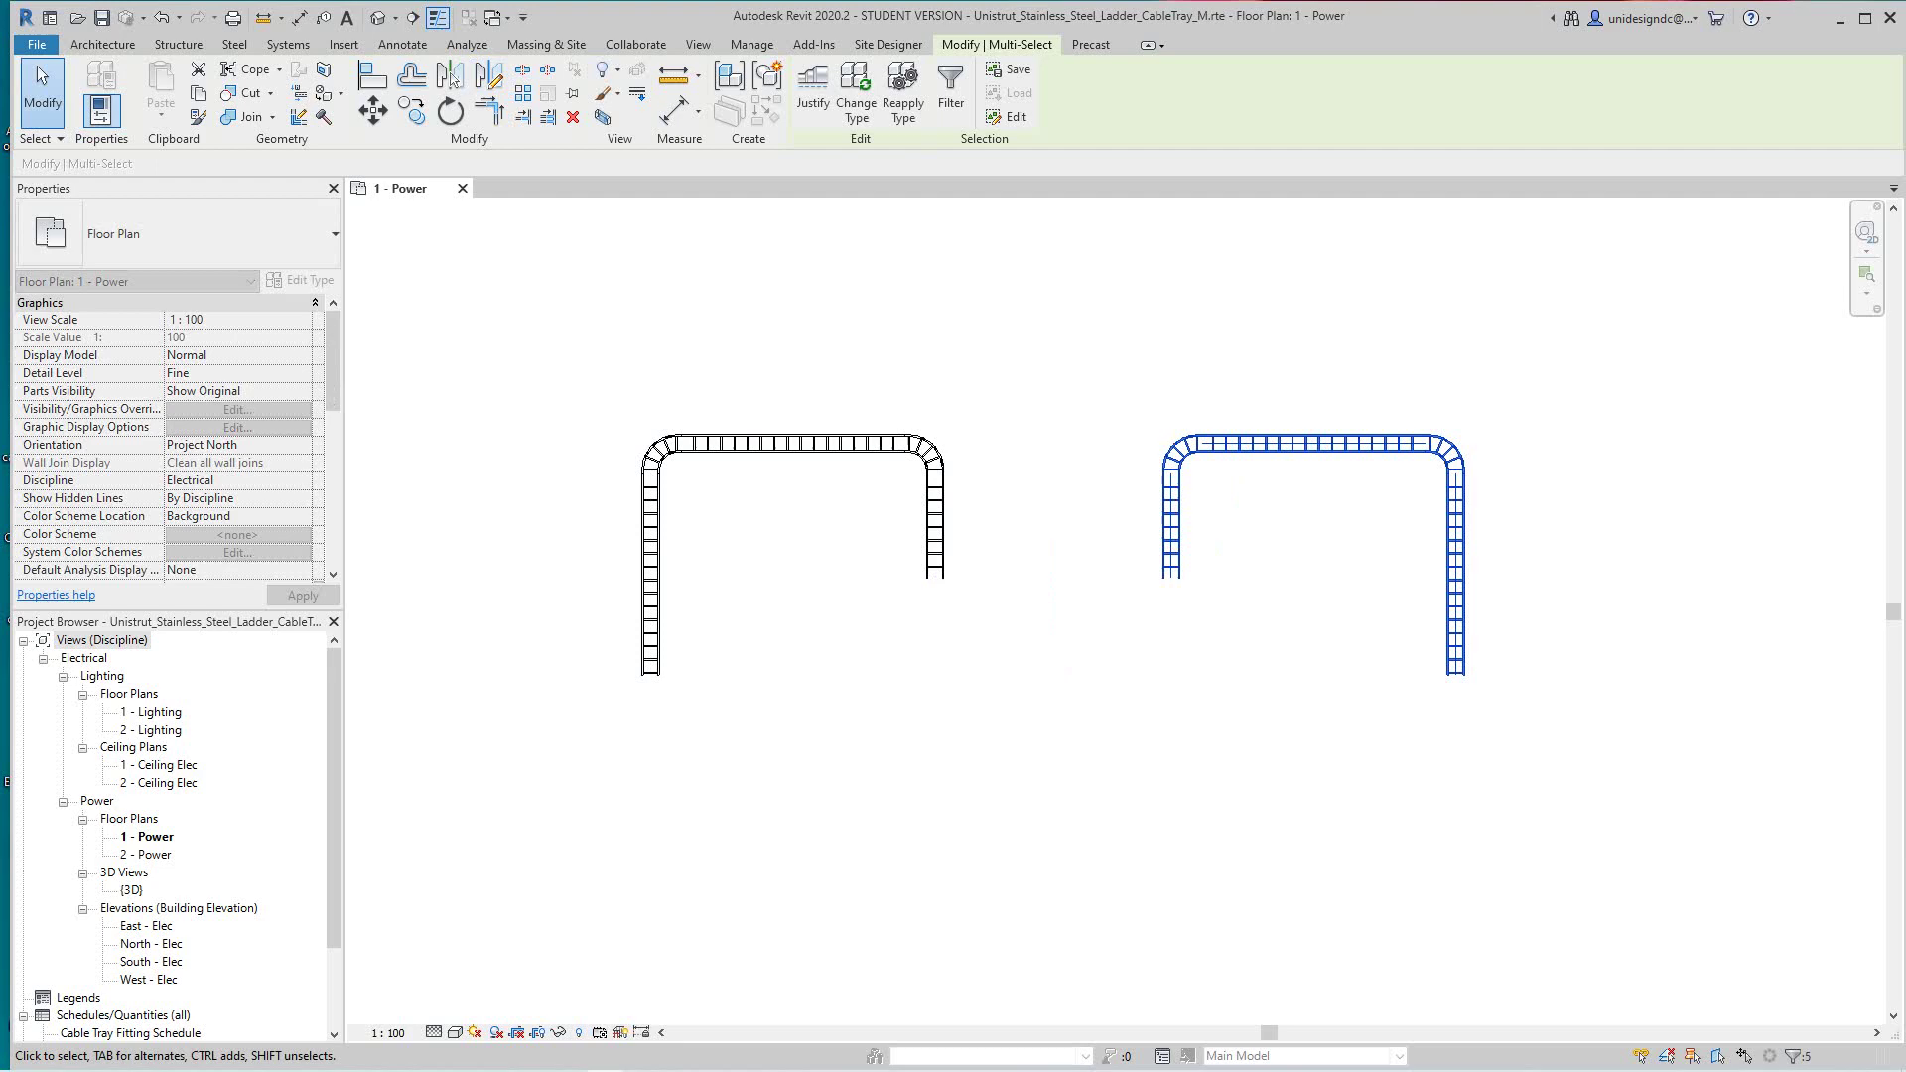
key("Escape")
scroll(621, 392, "down", 1)
middle_click_drag(922, 591, 855, 615)
scroll(908, 592, "down", 1)
scroll(845, 551, "up", 5)
scroll(859, 606, "up", 2)
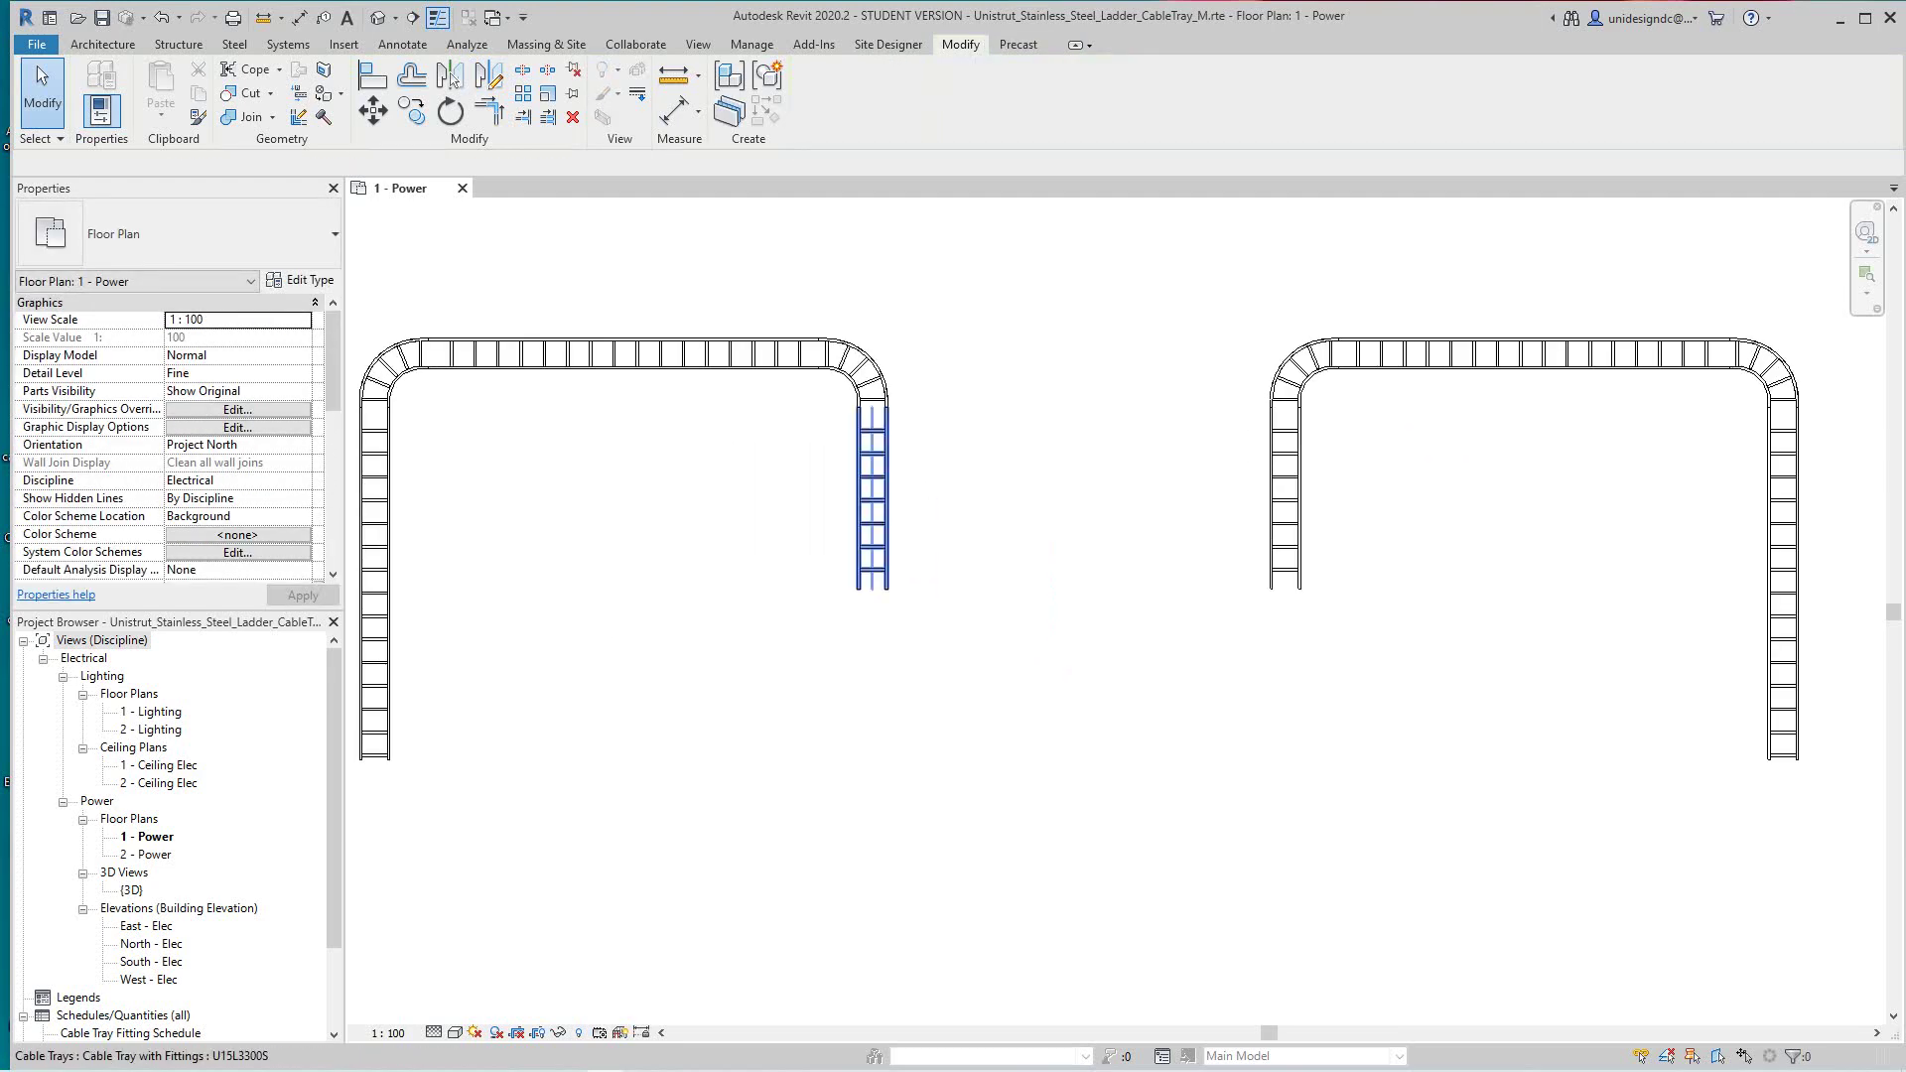
left_click(873, 496)
scroll(851, 595, "down", 2)
key("Escape")
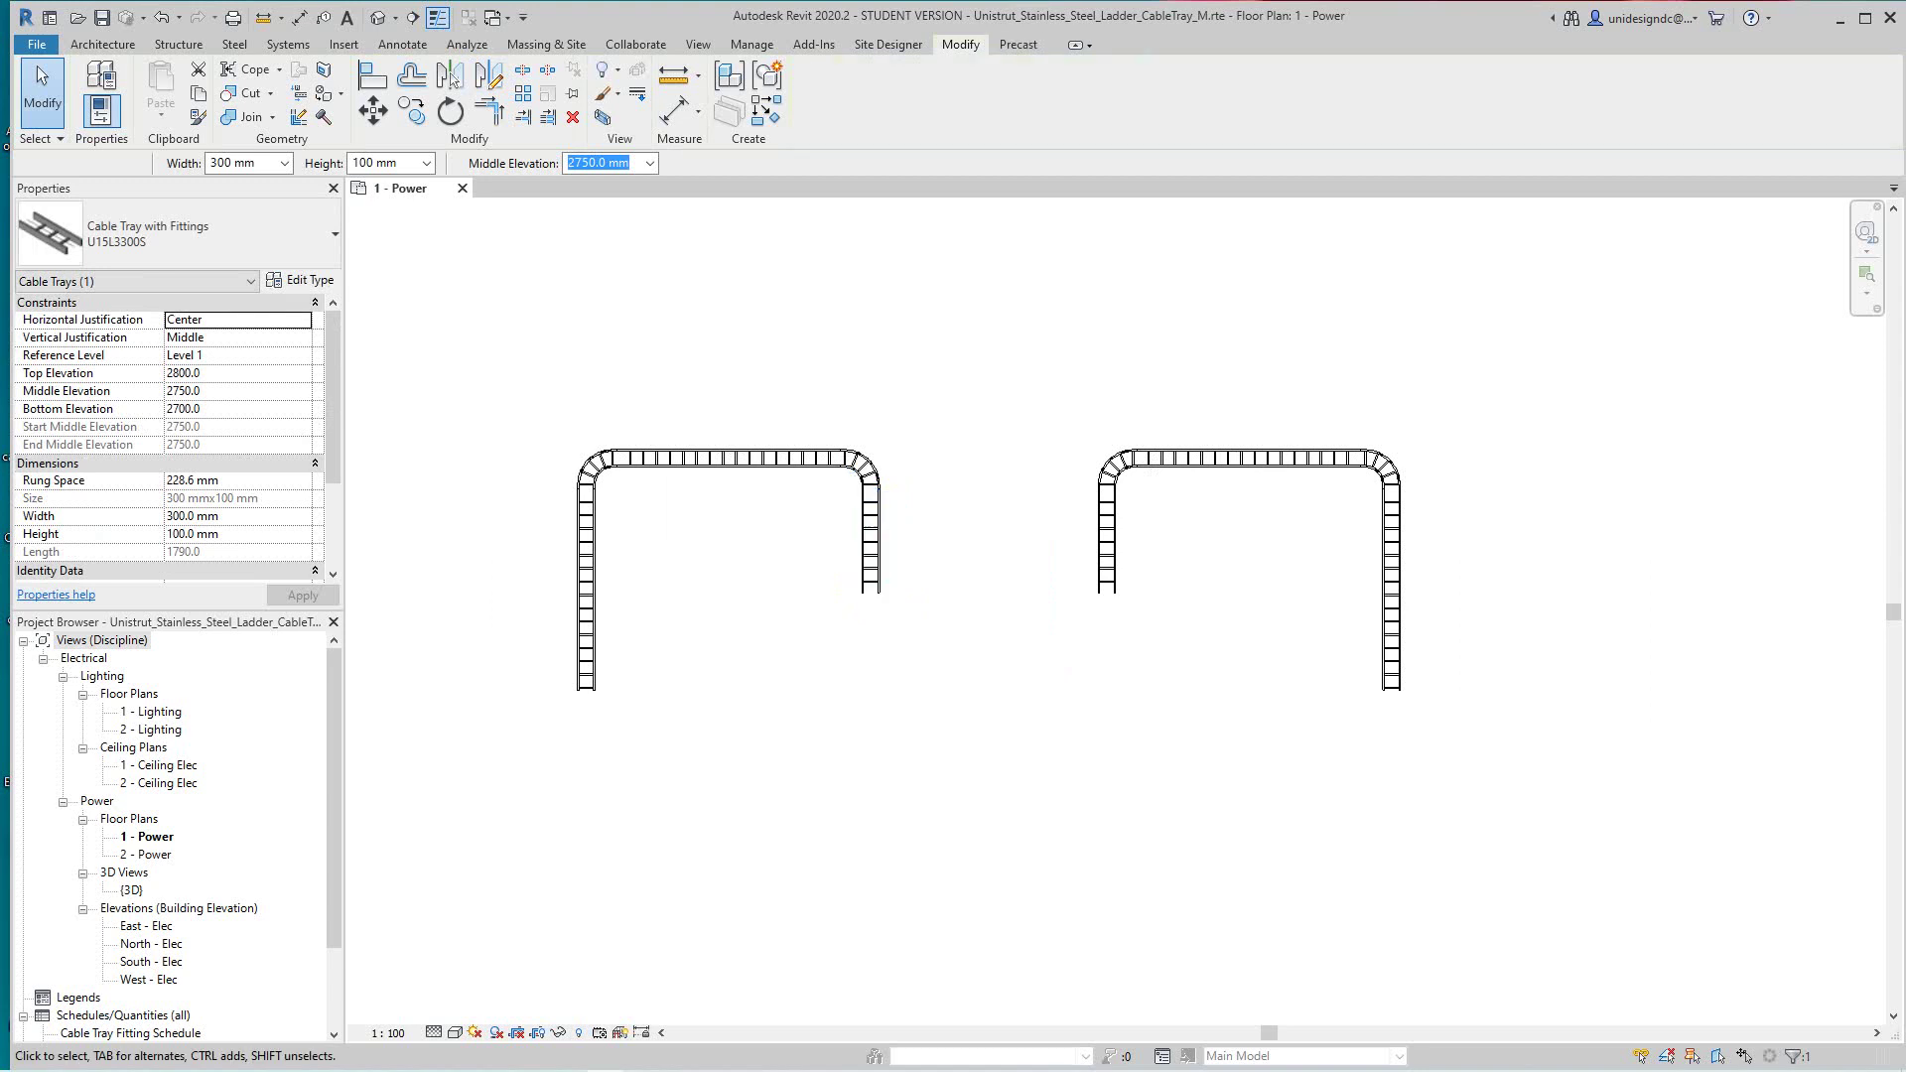
middle_click_drag(851, 596, 853, 598)
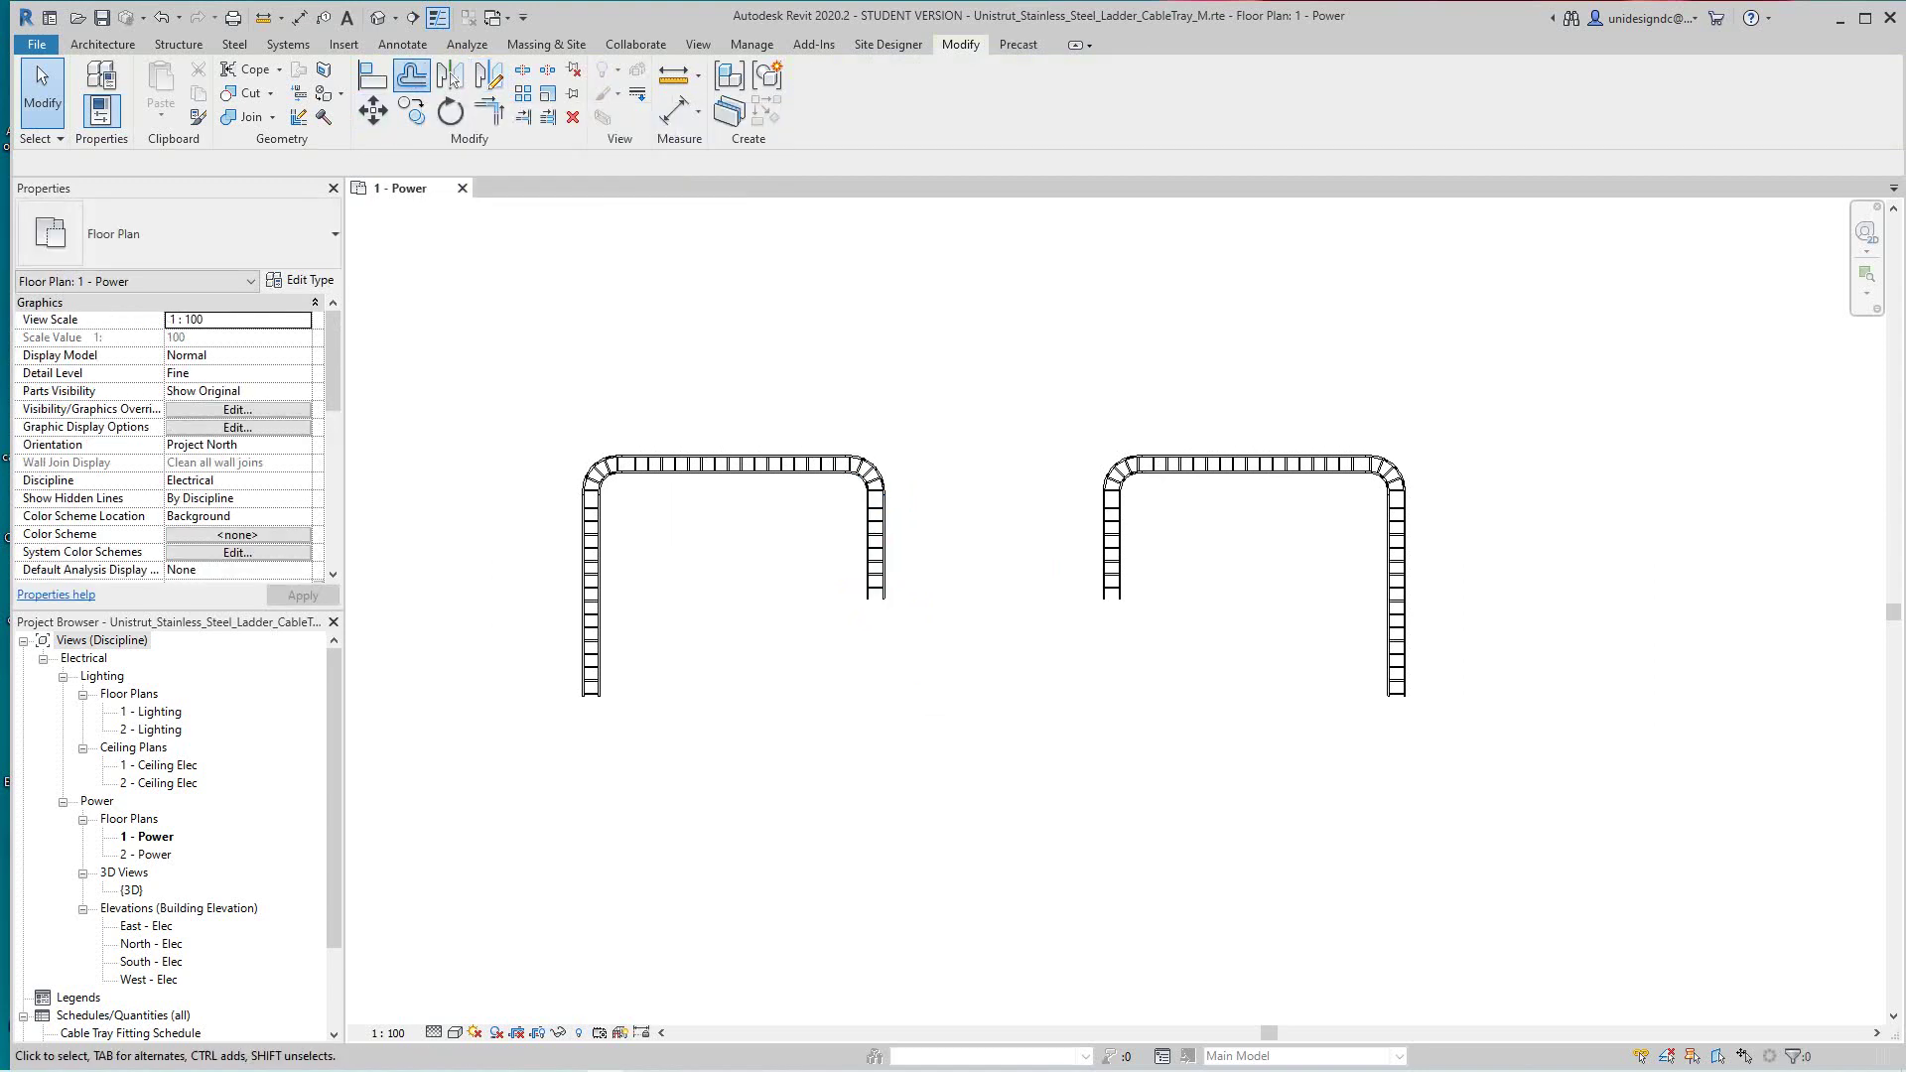
Offset copies of the original run's left, top and right trays outward by 1000 mm to form a parallel outer run
key("o")
key("f")
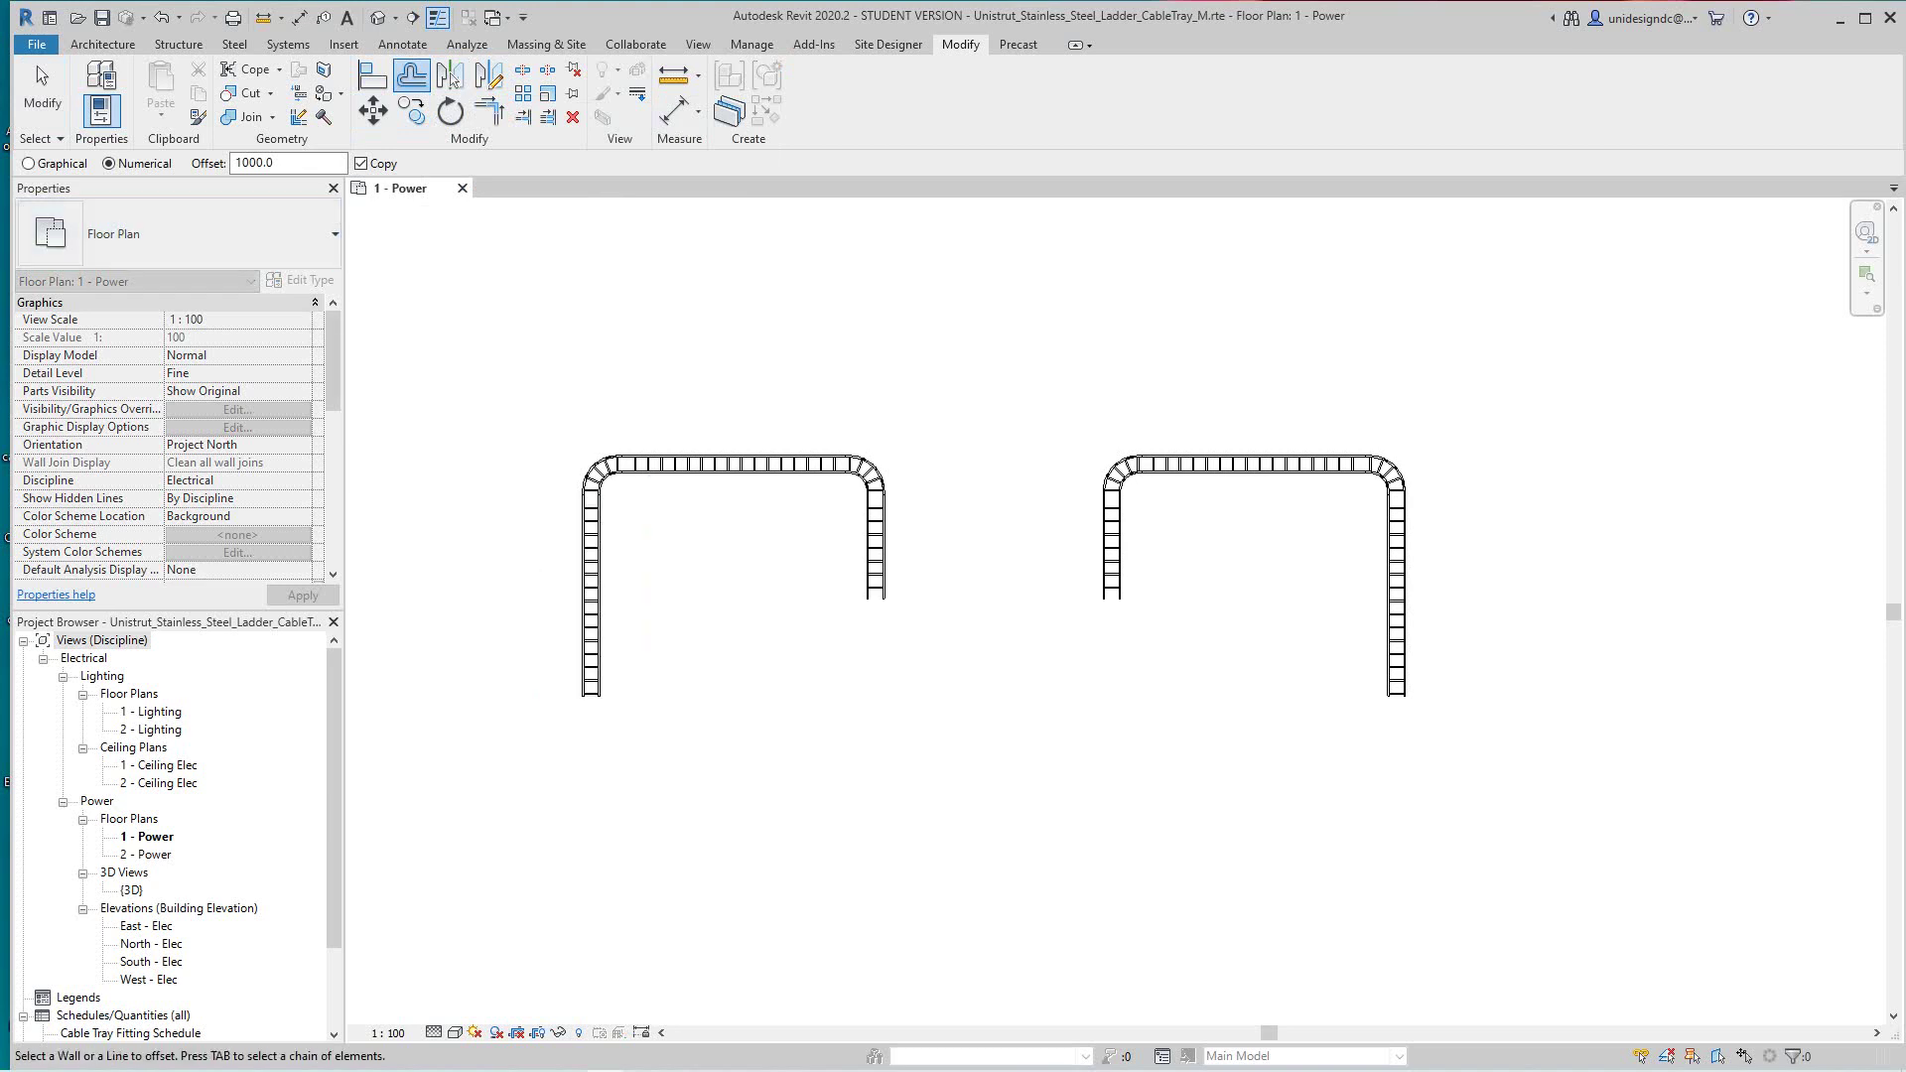
left_click(584, 556)
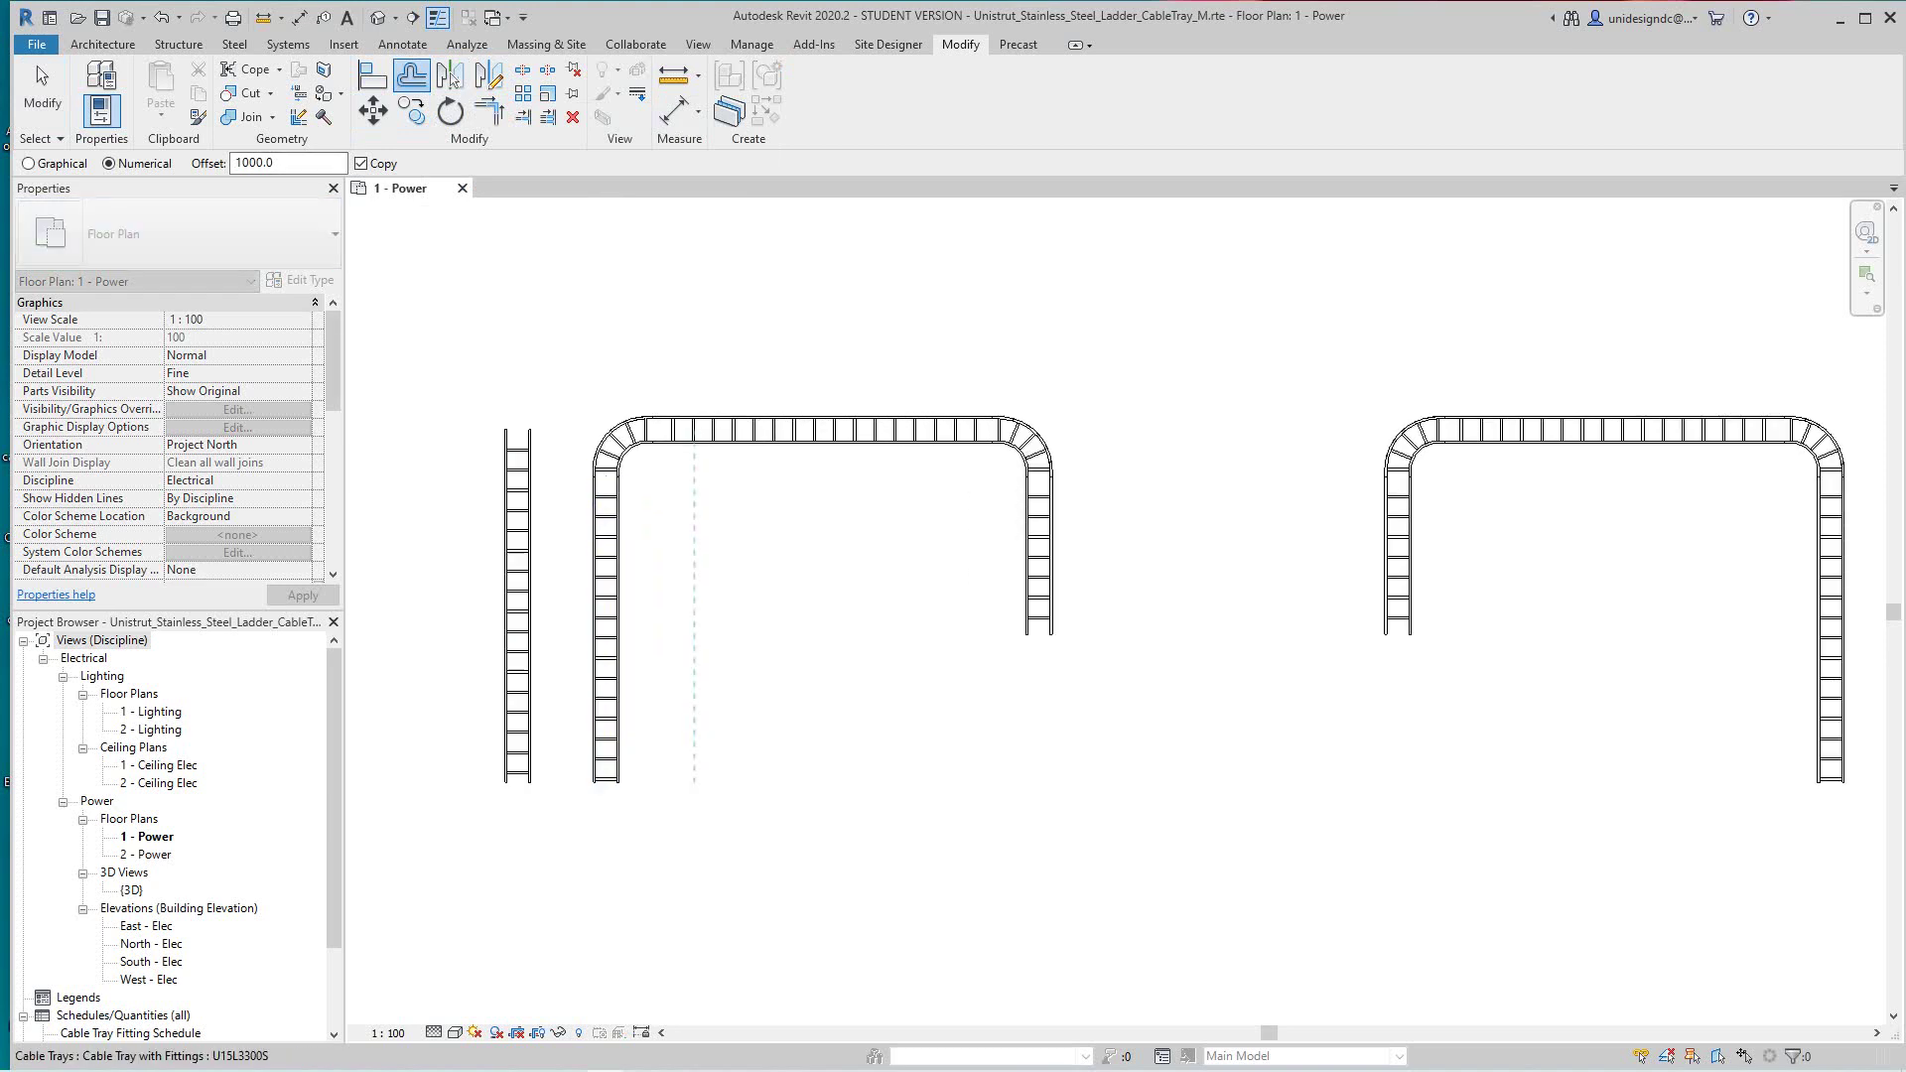
scroll(566, 524, "up", 2)
scroll(596, 474, "up", 1)
left_click(806, 388)
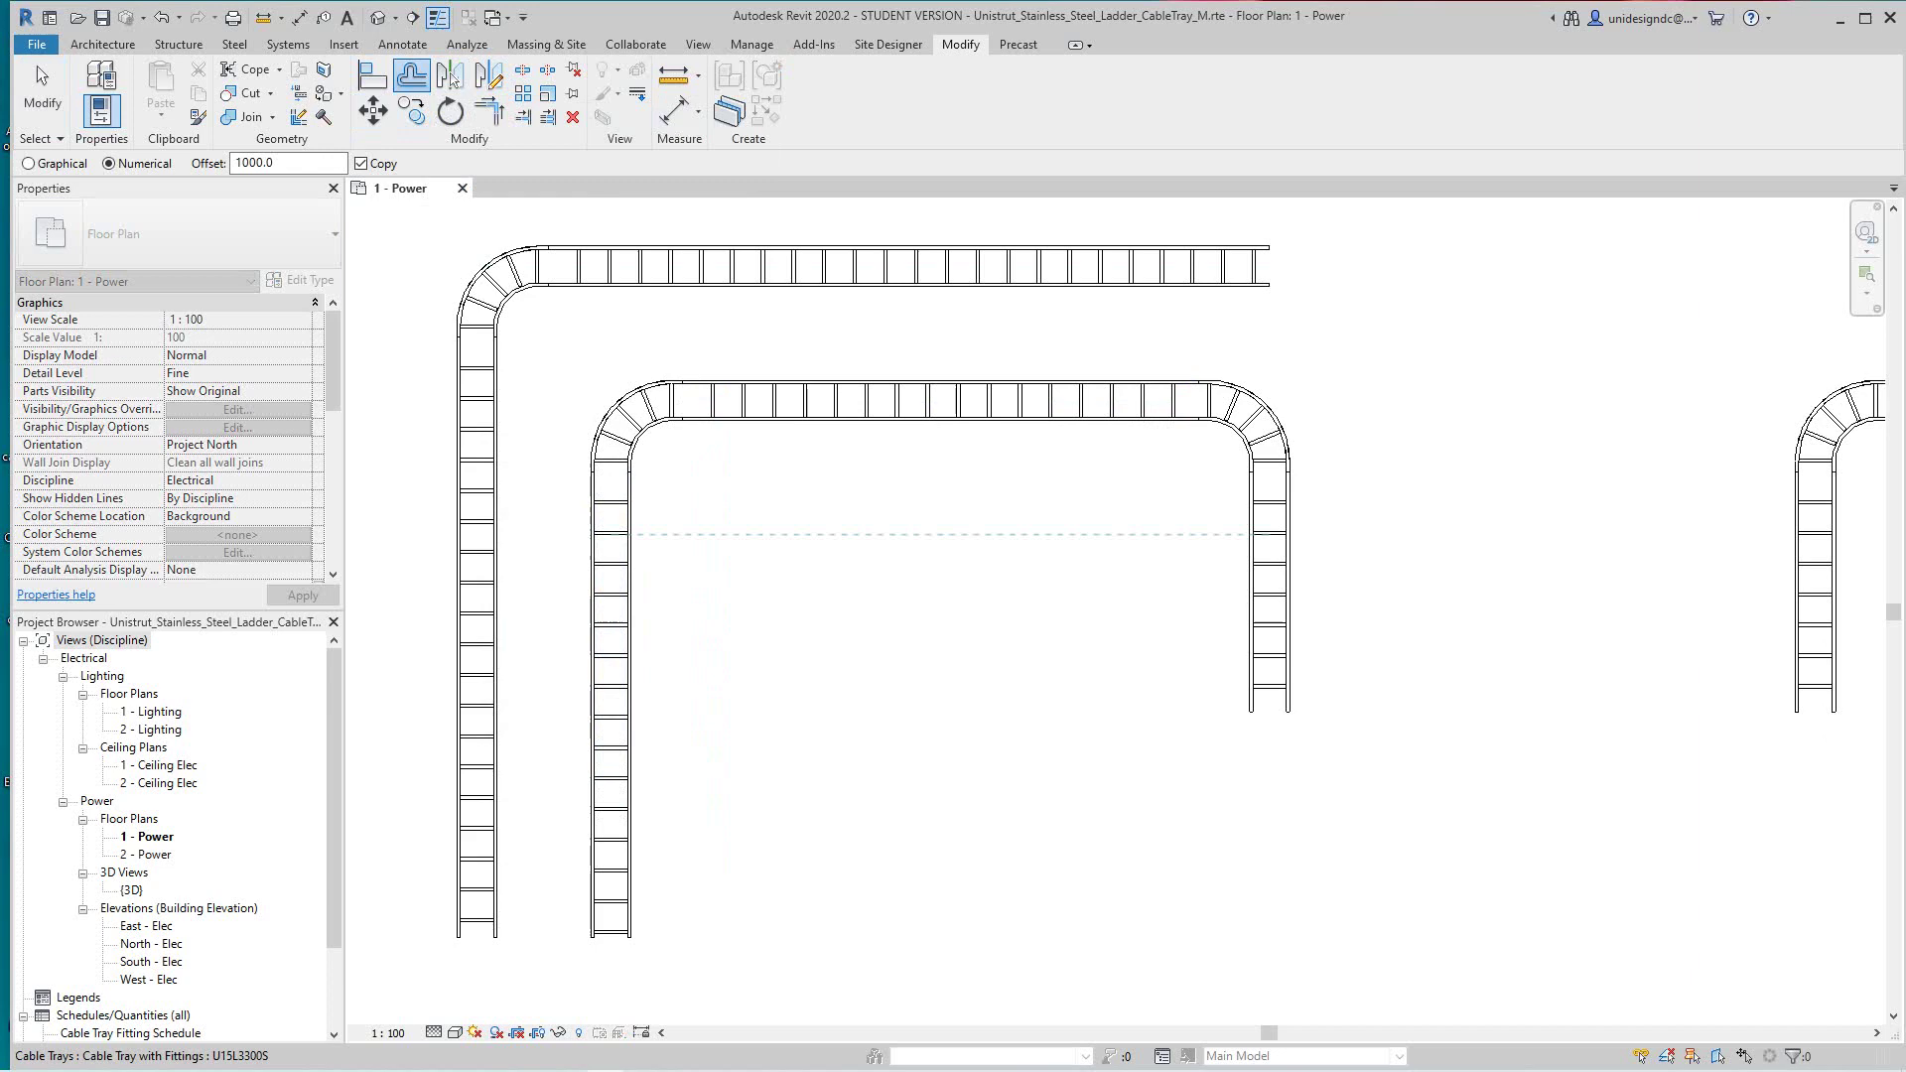
scroll(821, 555, "down", 2)
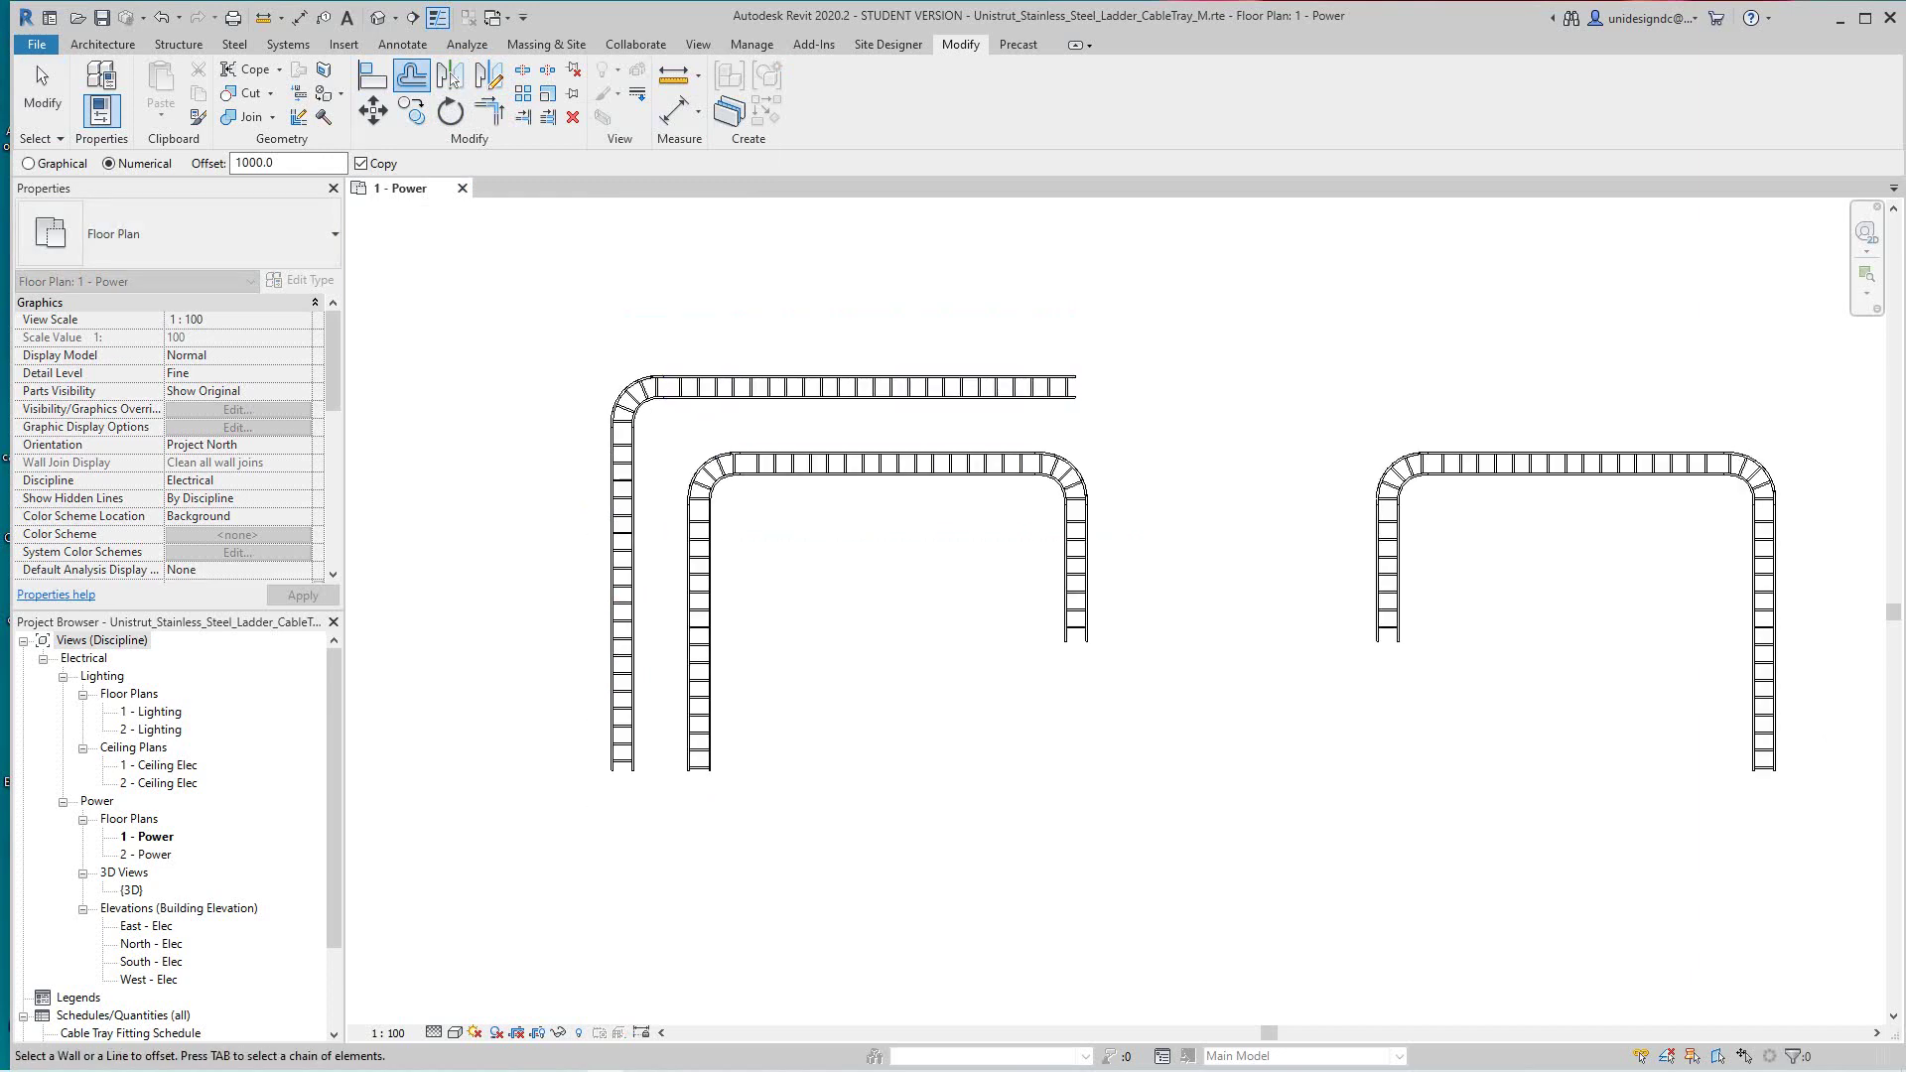
middle_click_drag(1054, 591, 795, 624)
scroll(795, 624, "up", 2)
left_click(834, 605)
scroll(789, 611, "down", 5)
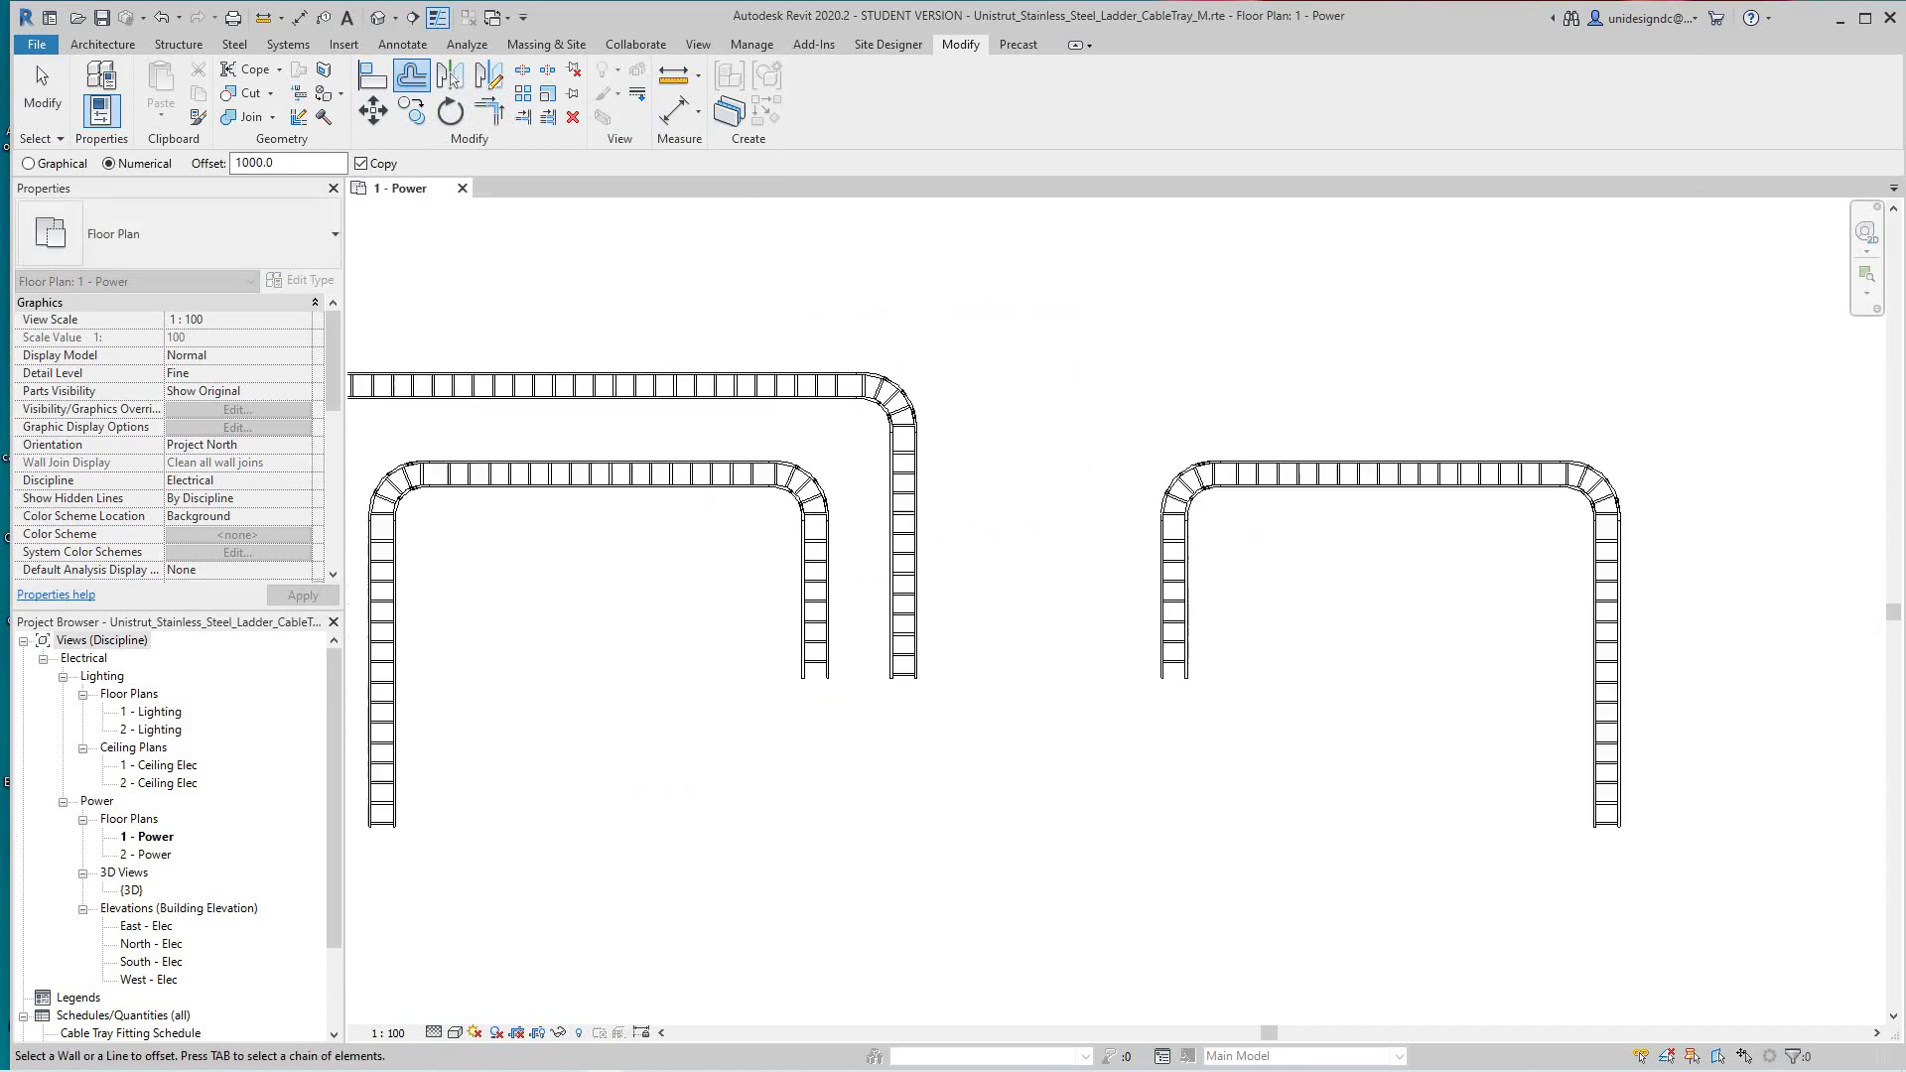
Offset copies of the mirrored run's left, top and right trays outward by 1000 mm
middle_click_drag(1043, 633, 972, 543)
scroll(972, 544, "up", 4)
left_click(972, 544)
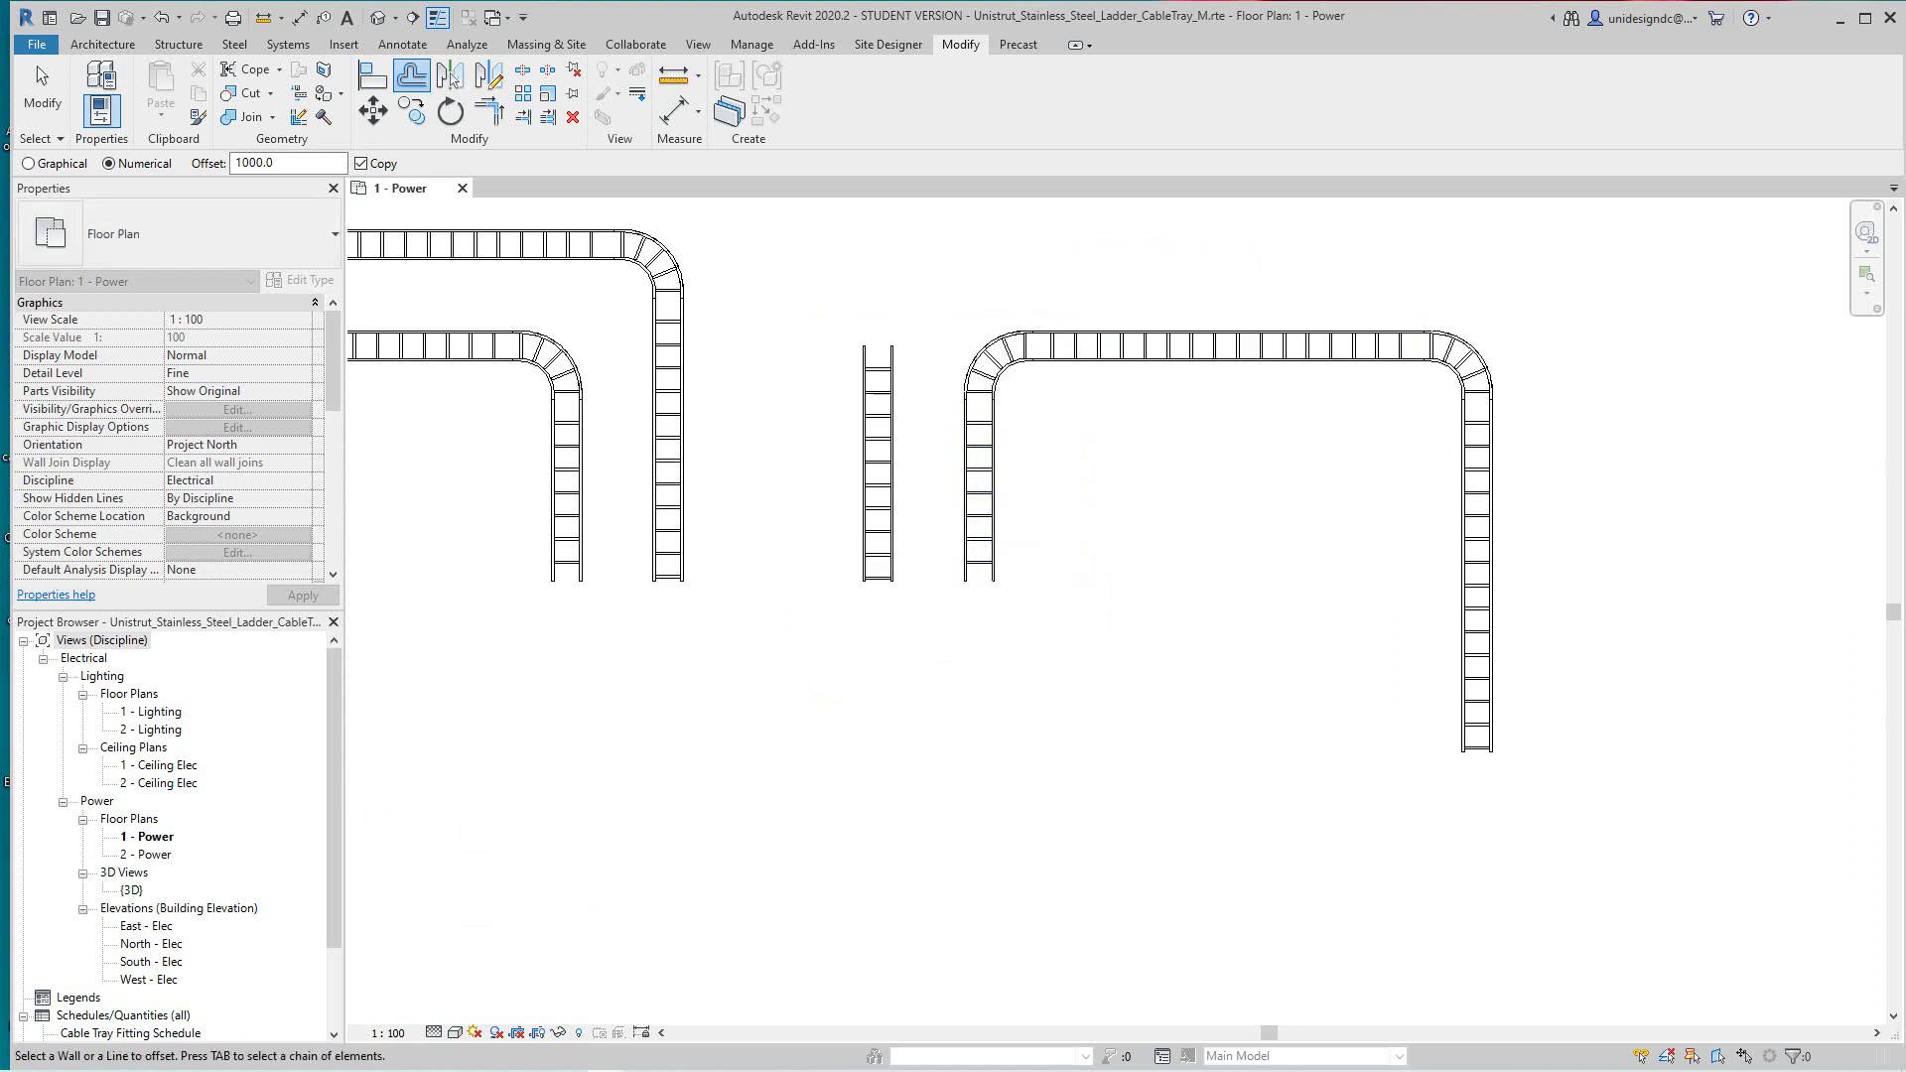
left_click(1163, 340)
scroll(1163, 416, "down", 1)
middle_click_drag(1163, 416, 933, 395)
scroll(1083, 423, "up", 2)
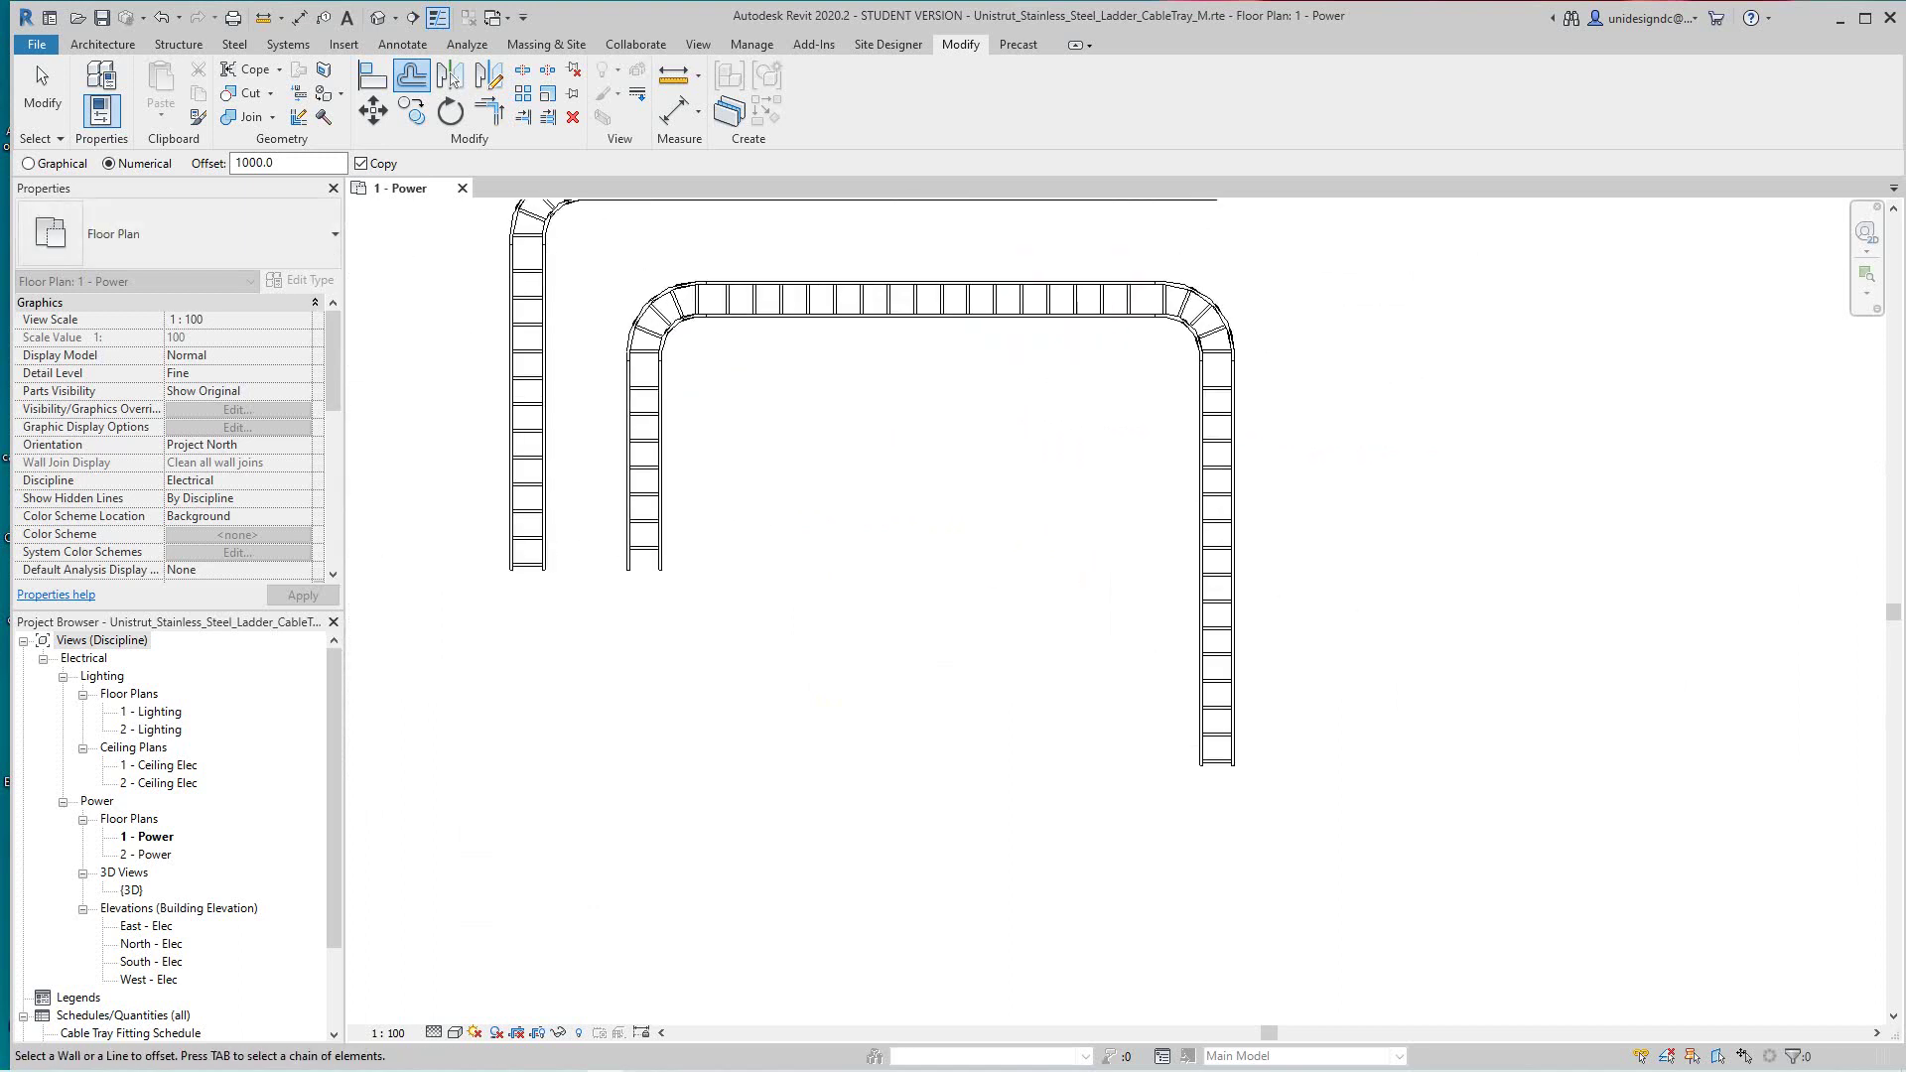
left_click(1225, 536)
scroll(1092, 536, "down", 5)
middle_click_drag(1092, 536, 1219, 541)
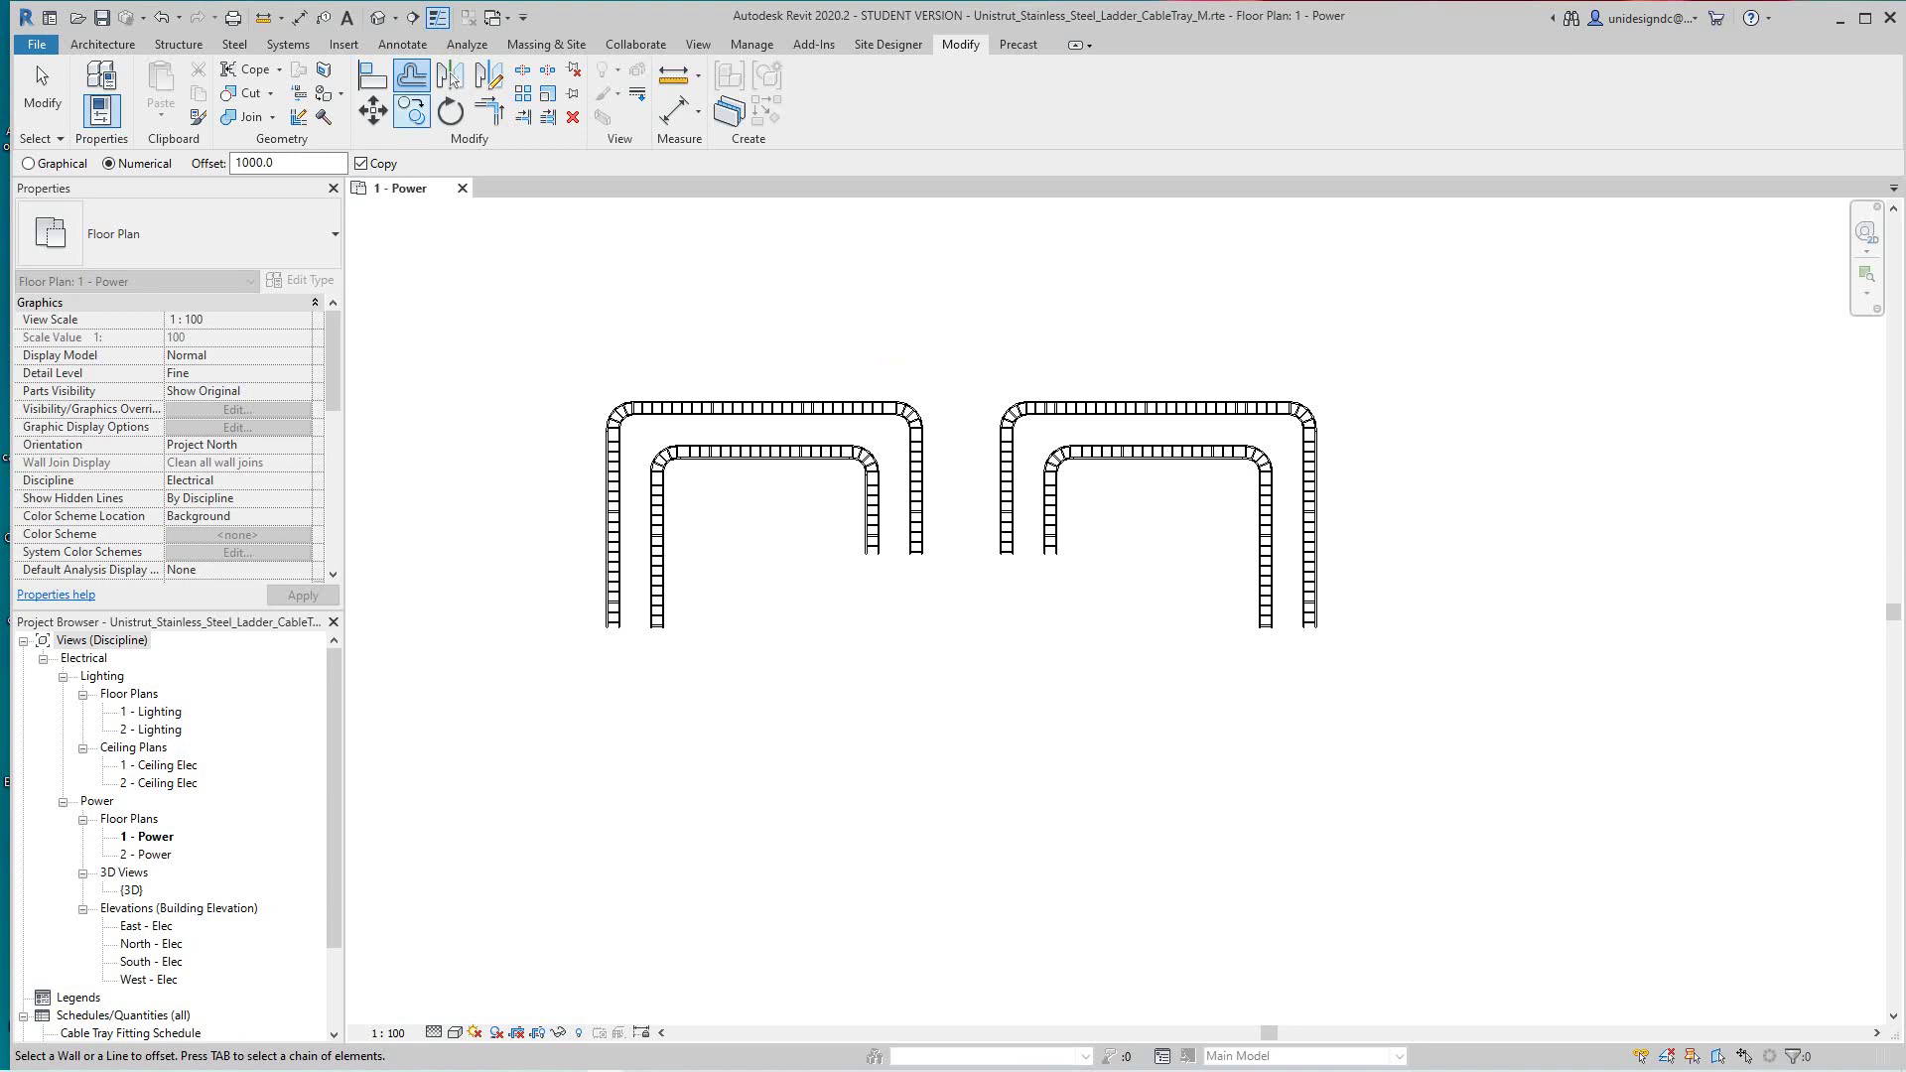
left_click(374, 109)
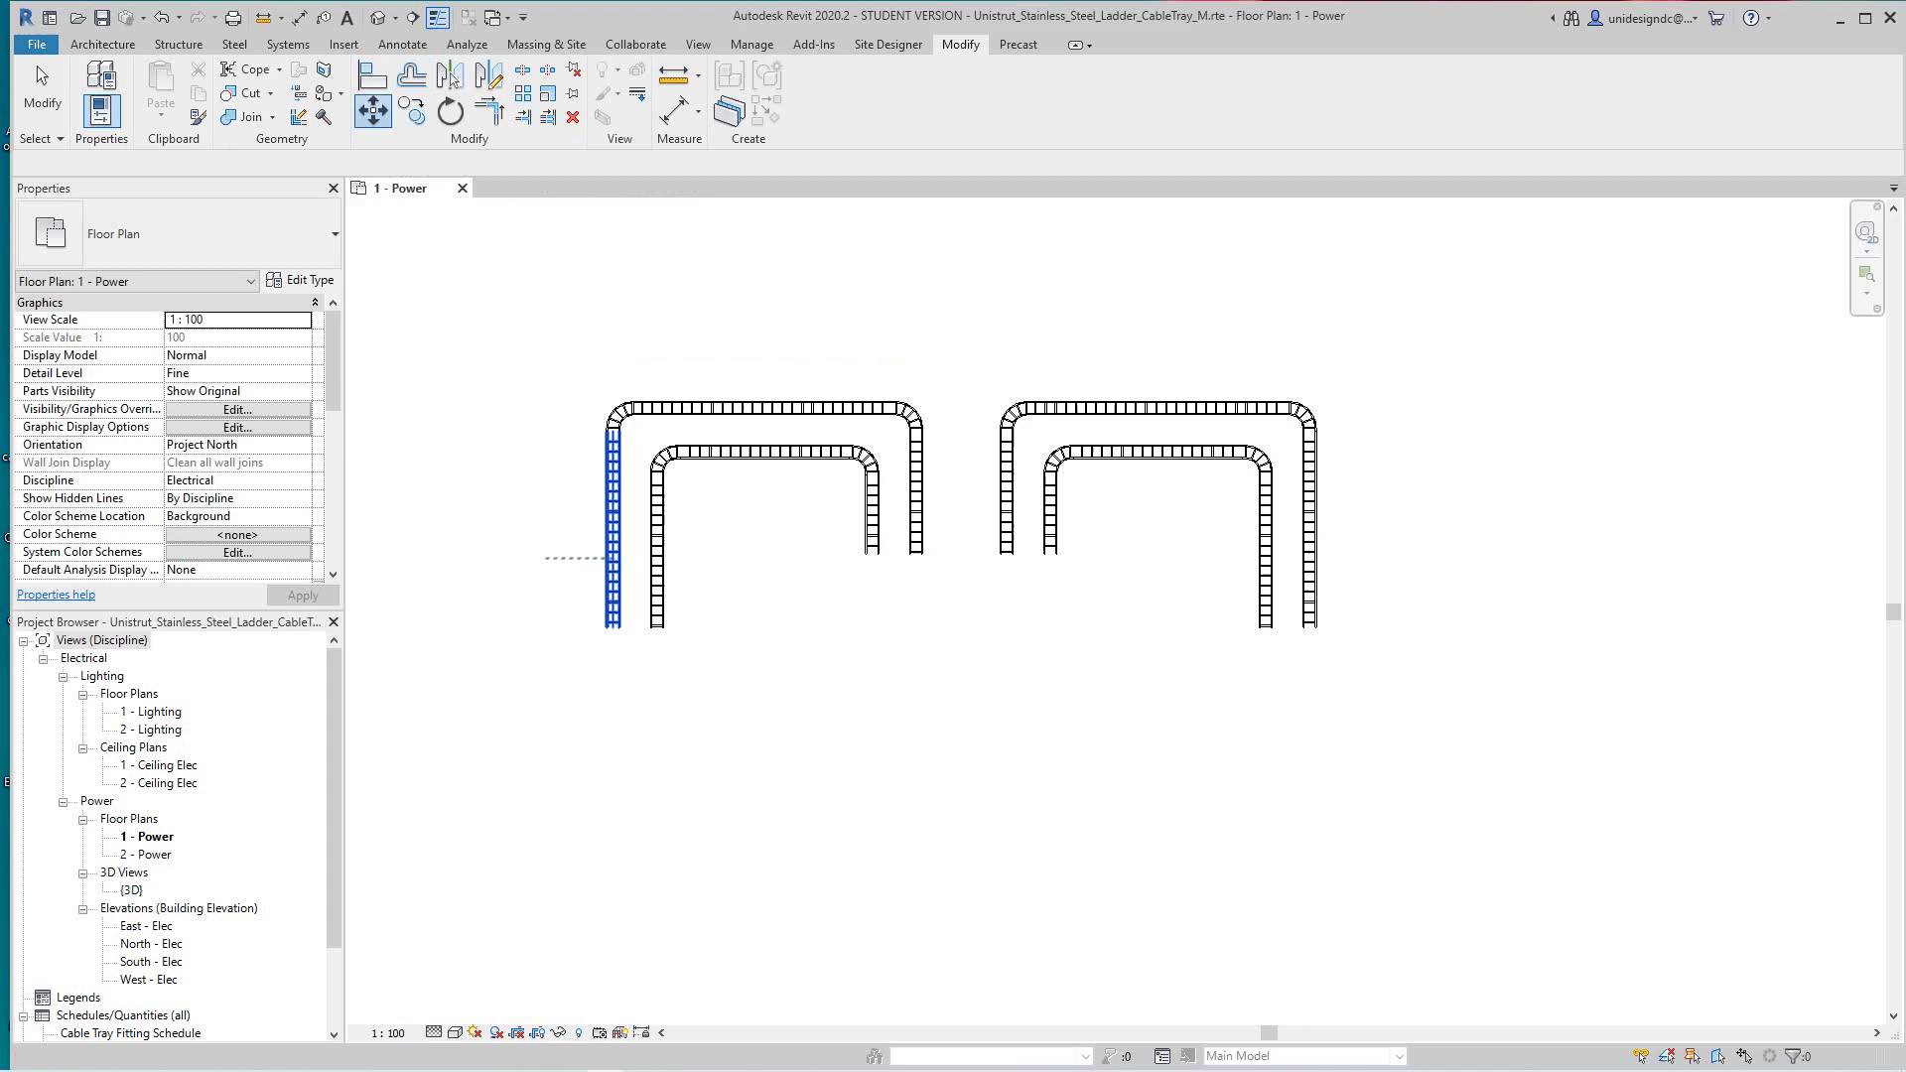
left_click(613, 558)
right_click(559, 607)
left_click(627, 619)
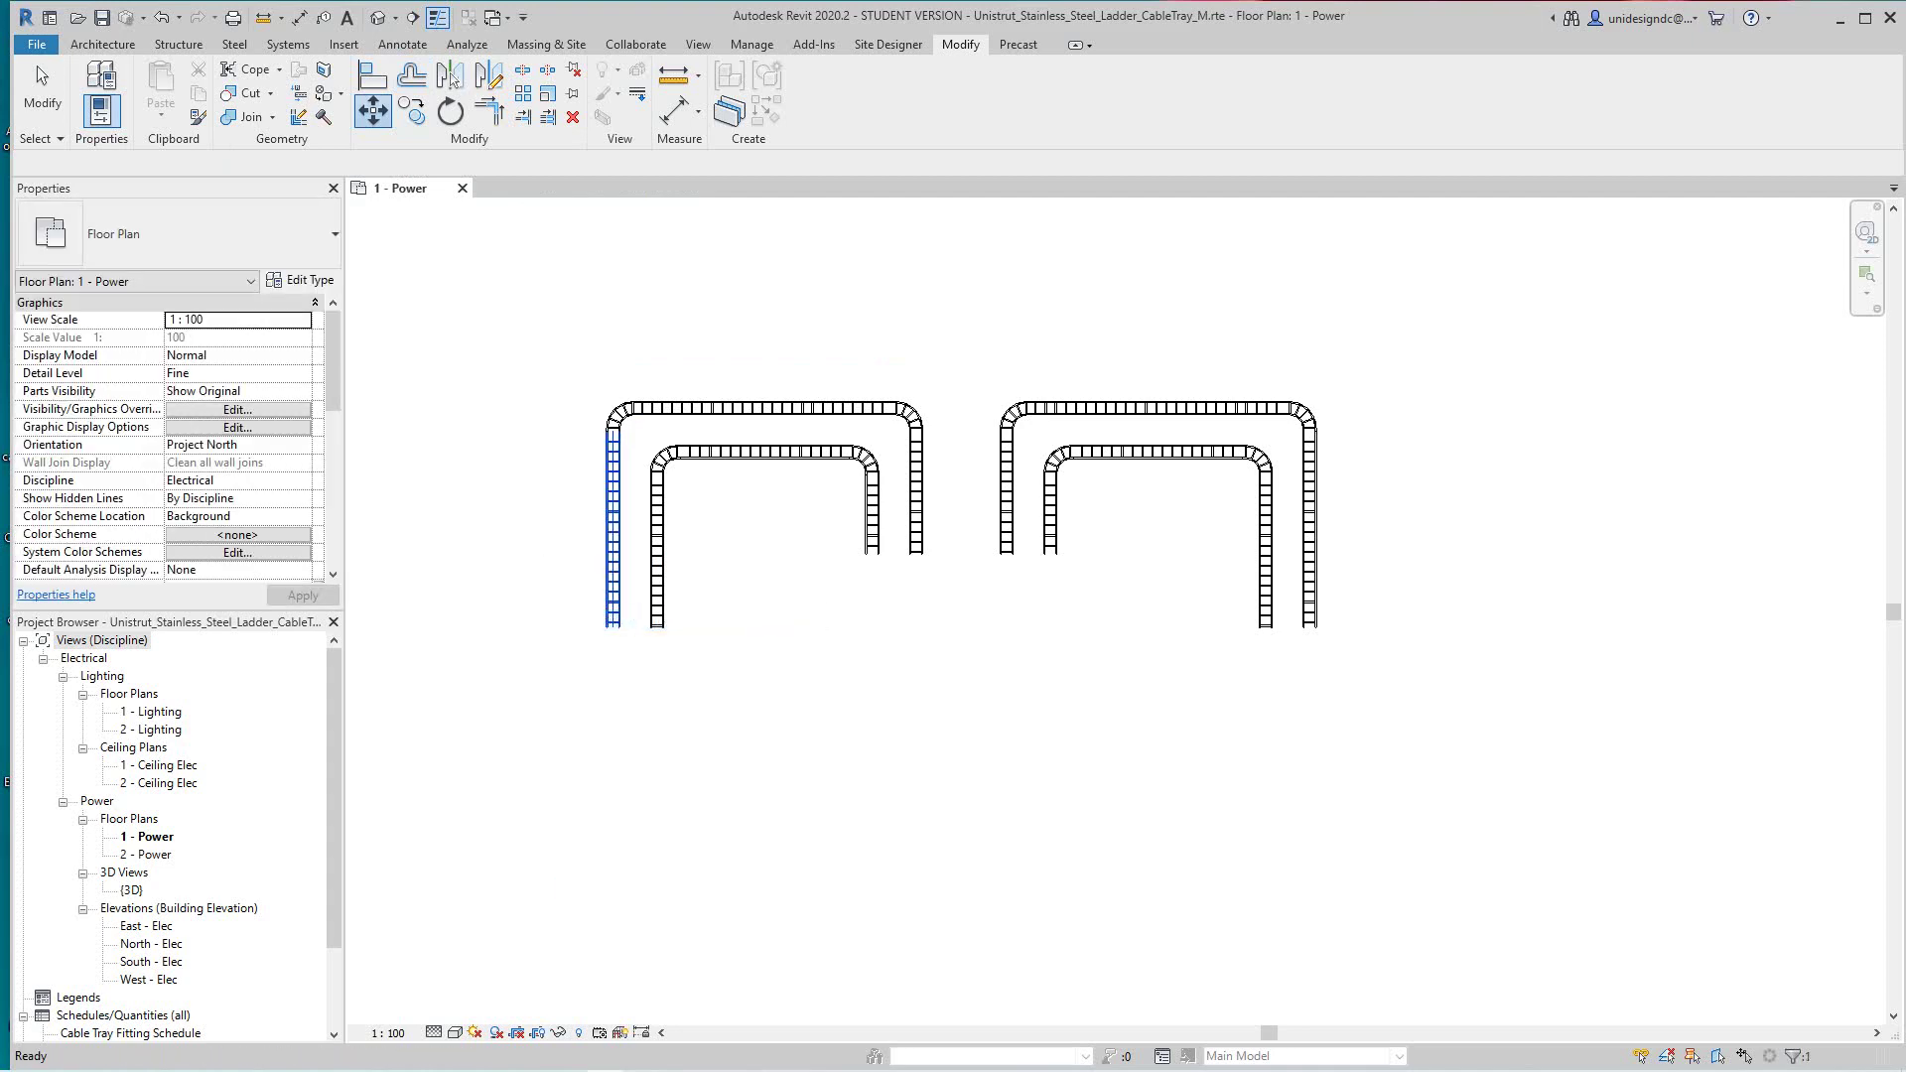
scroll(688, 546, "up", 2)
right_click(747, 468)
left_click(784, 482)
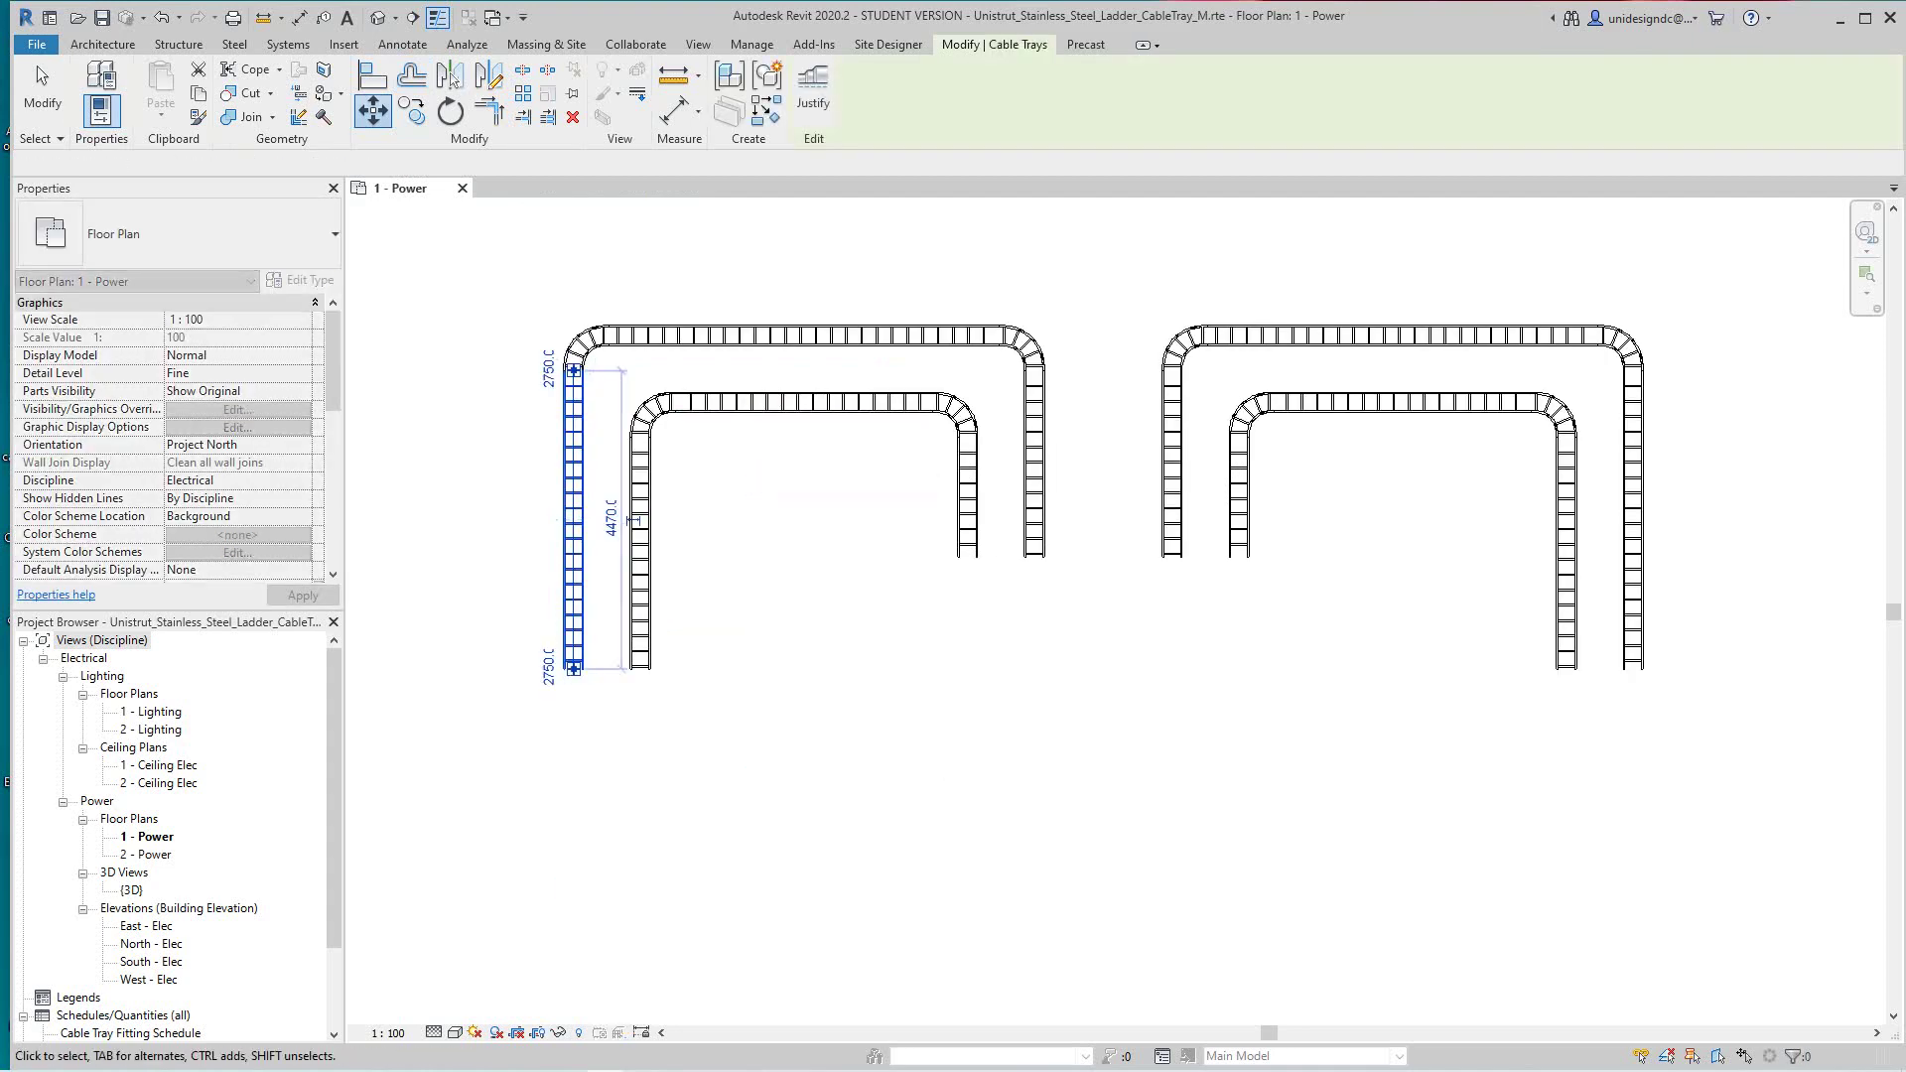
key("Escape")
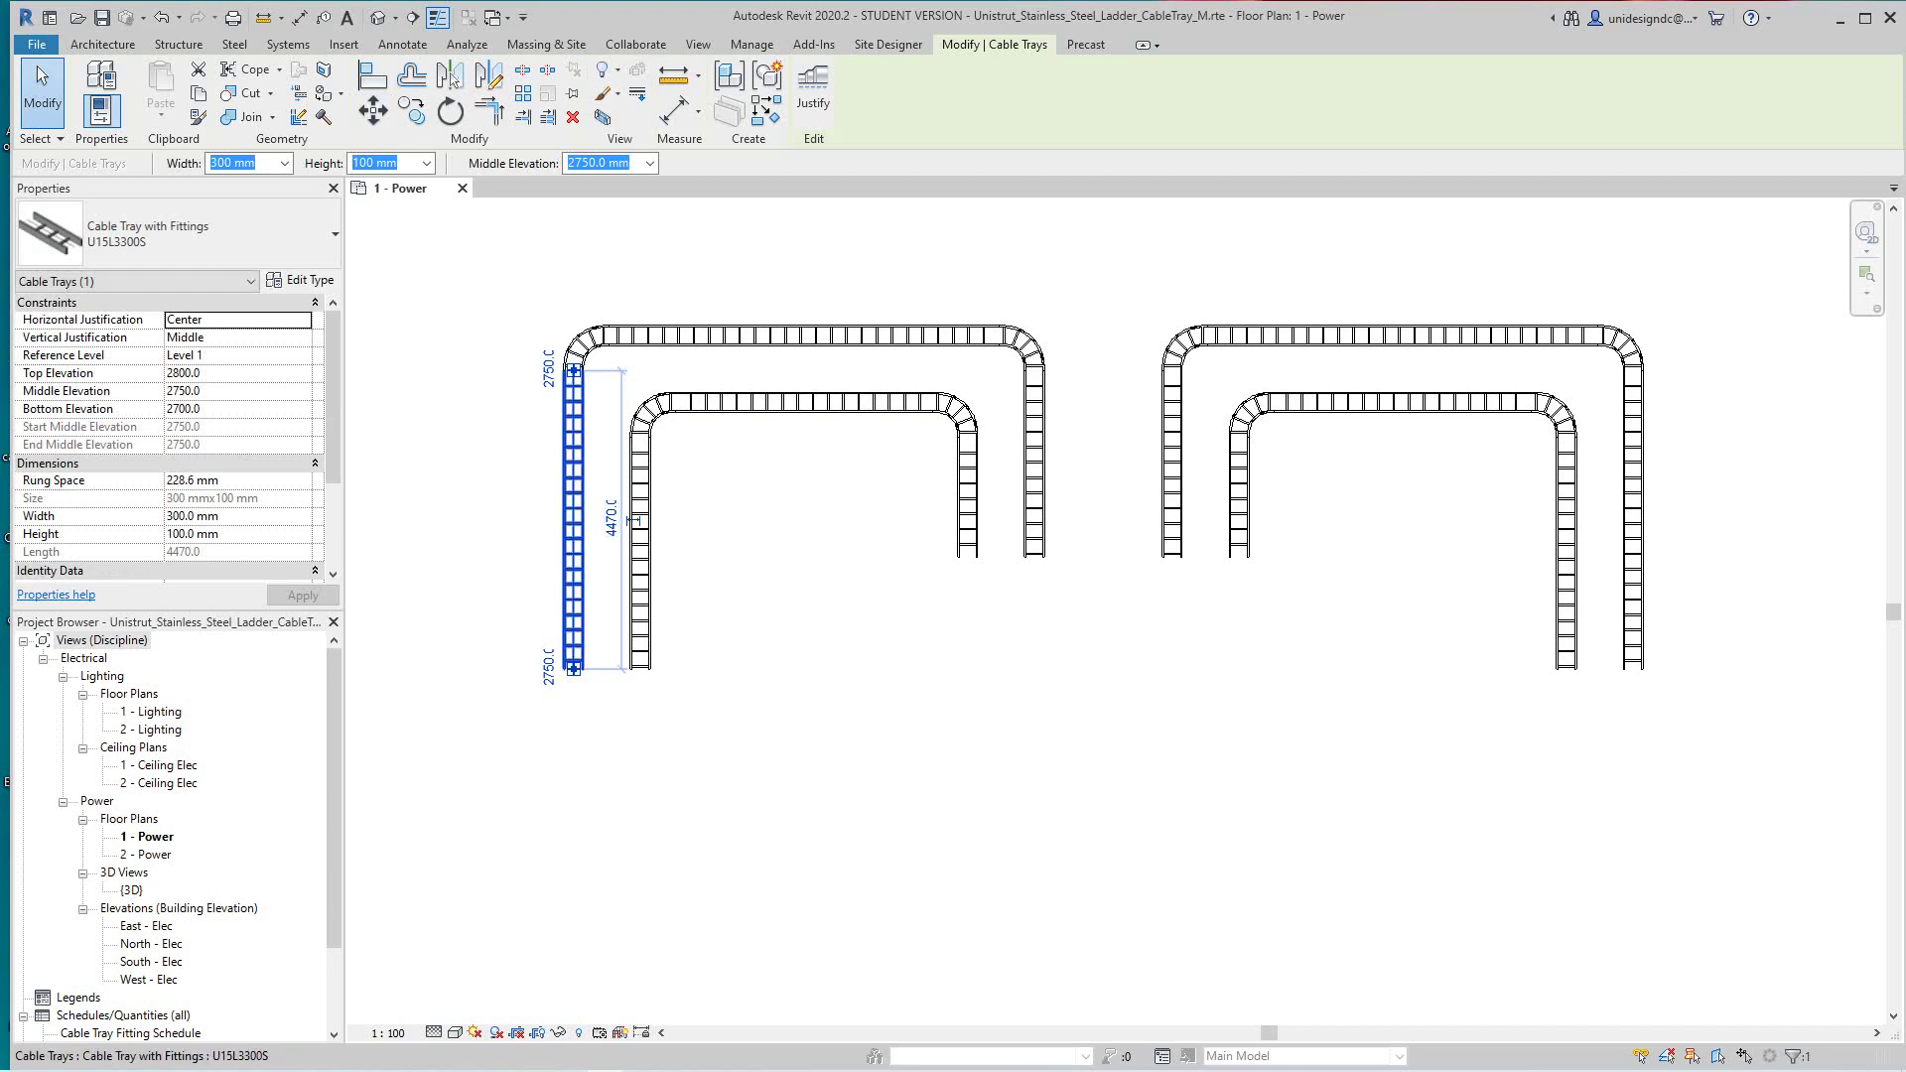
Move the left vertical tray of the original outer run farther left, widening its gap to the inner run
left_click_drag(573, 521, 505, 522)
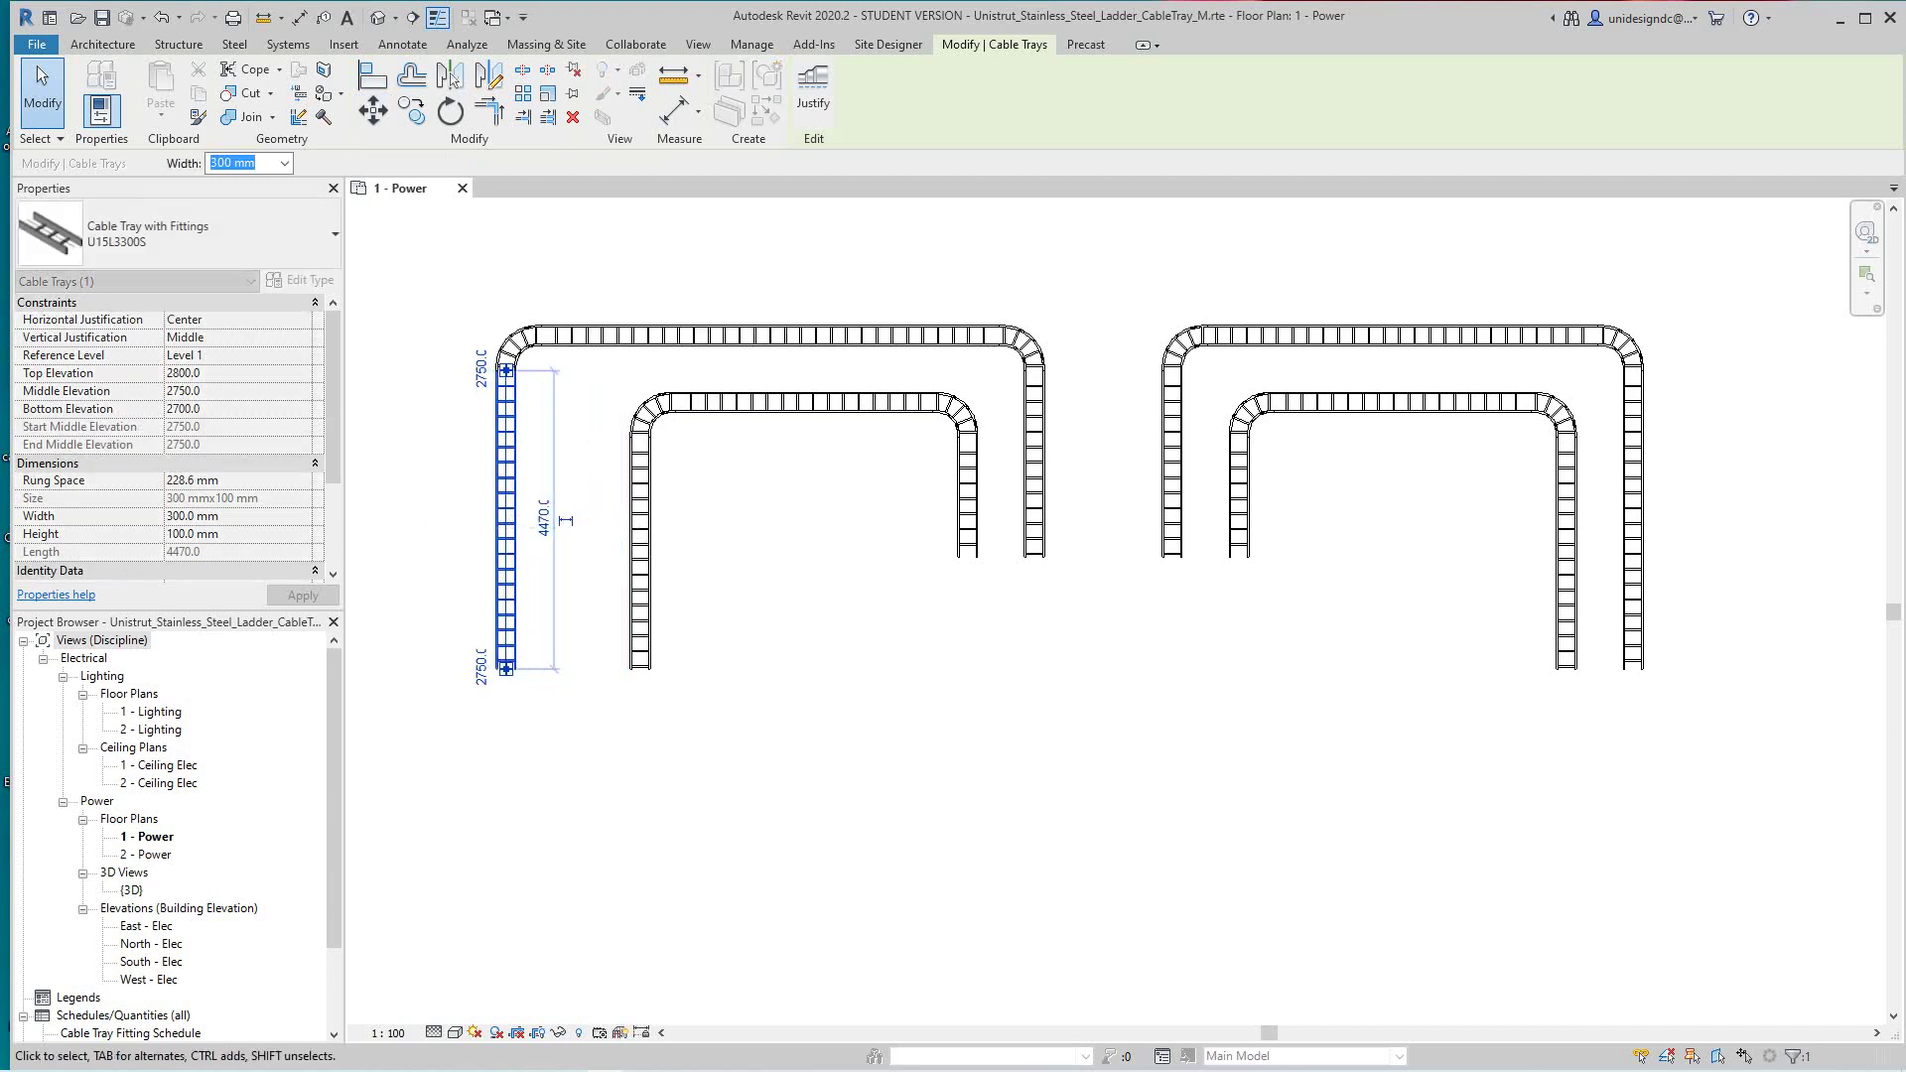
key("Escape")
scroll(822, 855, "down", 3)
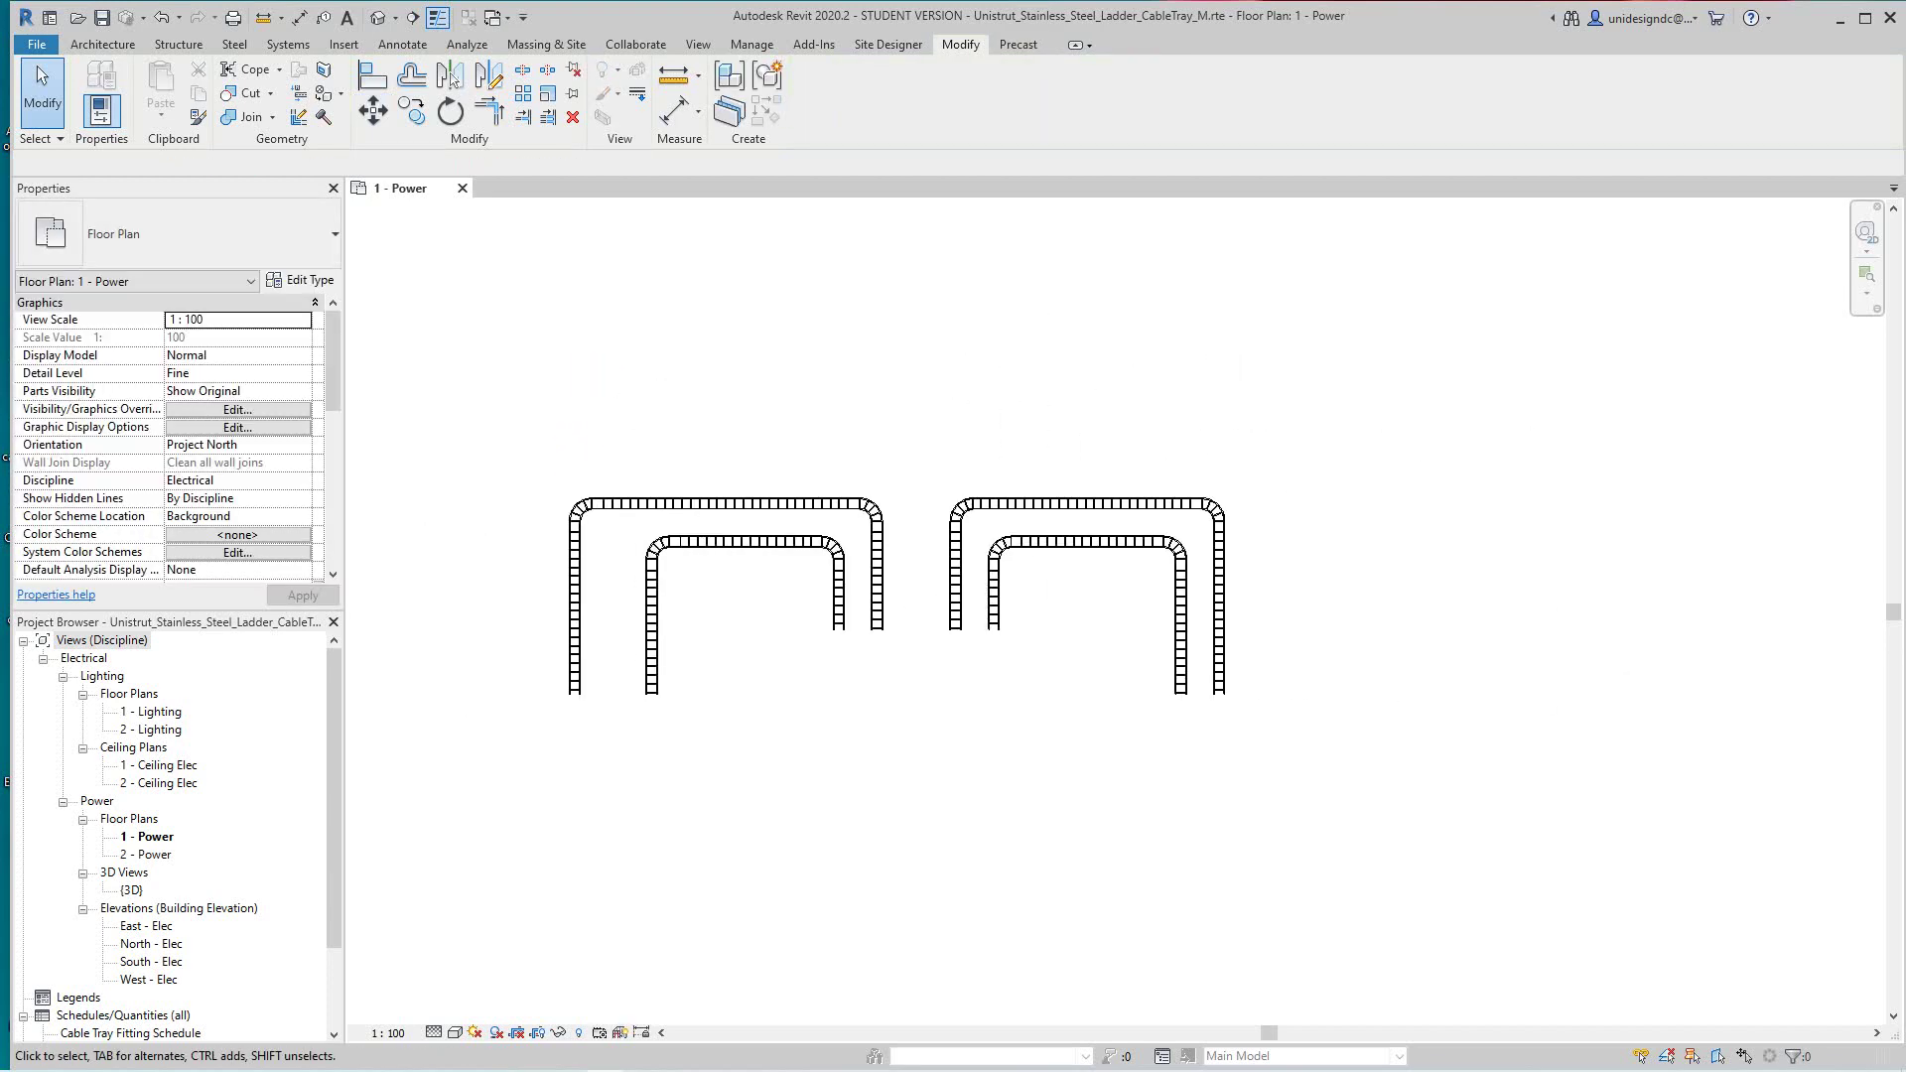
Rotate the mirrored inner and outer tray runs together 90° clockwise about their centre
scroll(782, 730, "up", 3)
middle_click_drag(783, 731, 834, 787)
scroll(855, 750, "down", 3)
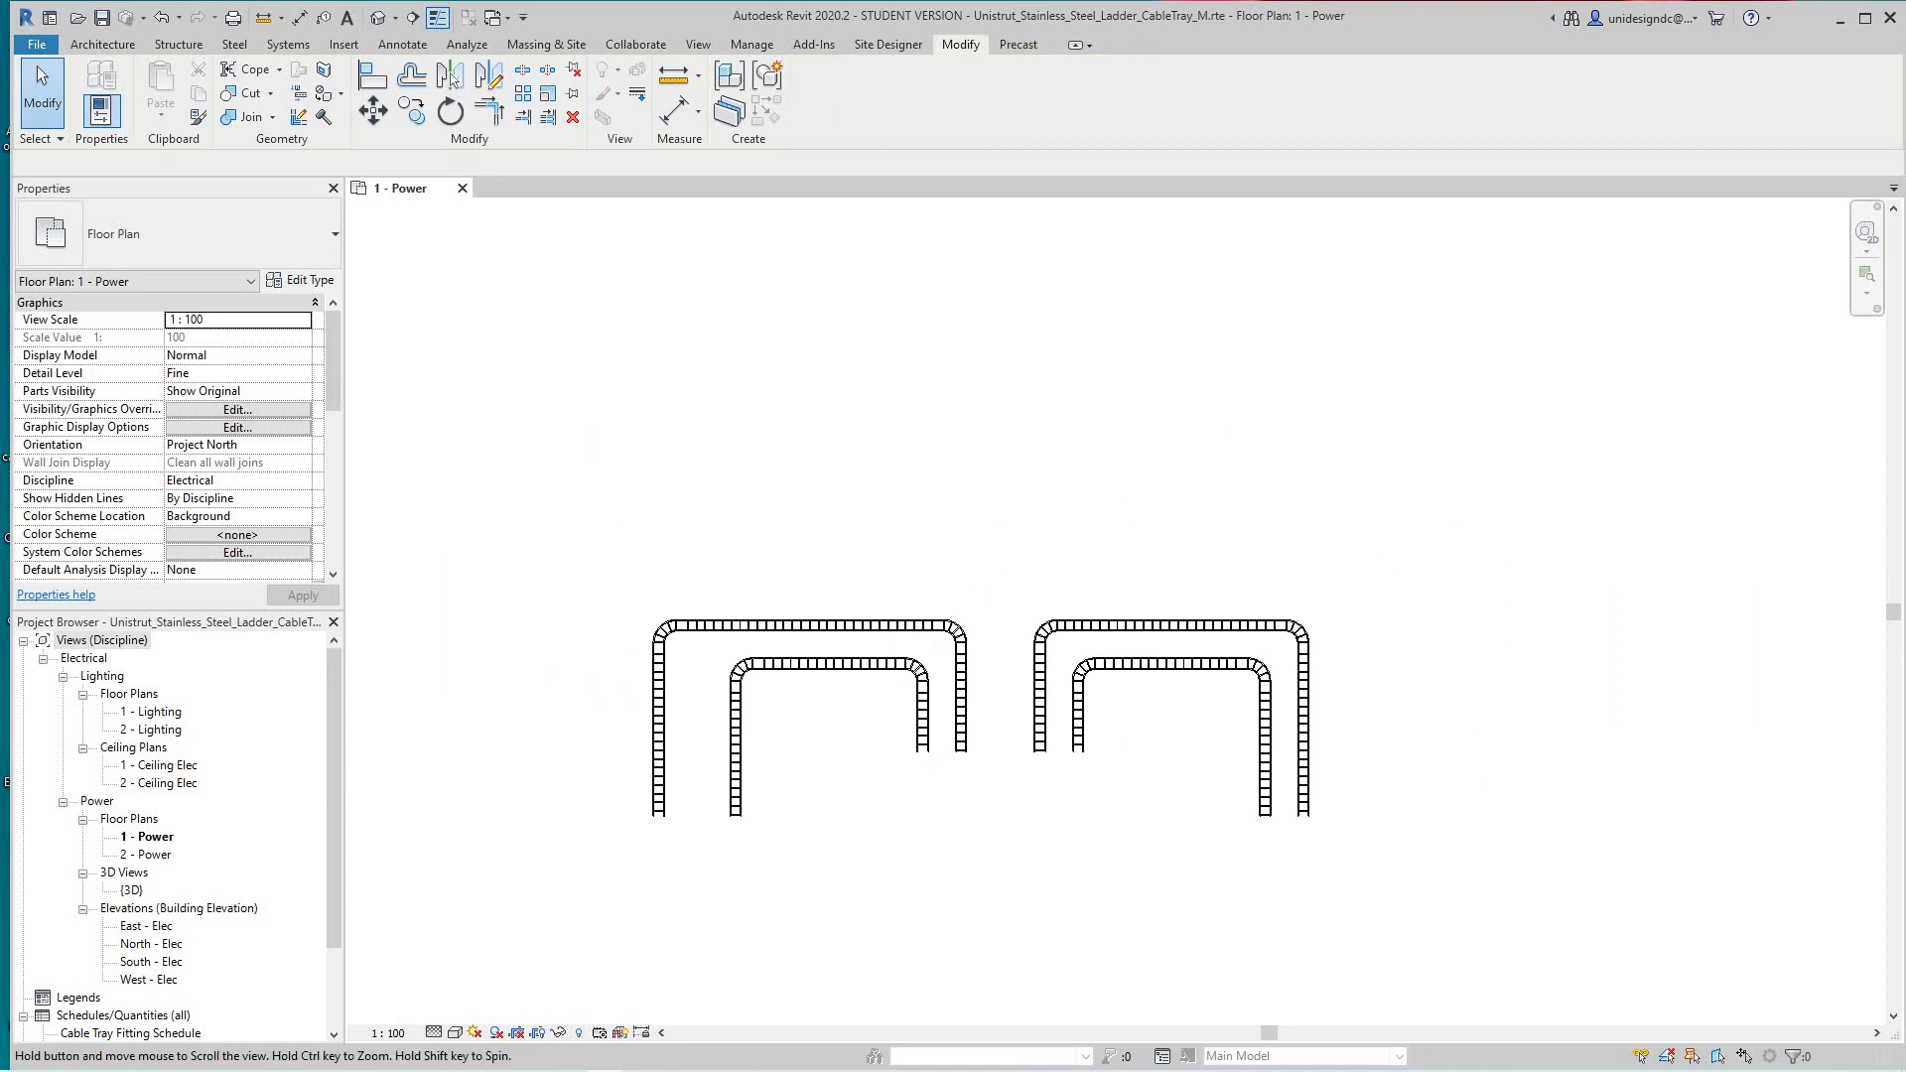
scroll(830, 786, "up", 1)
scroll(840, 797, "up", 1)
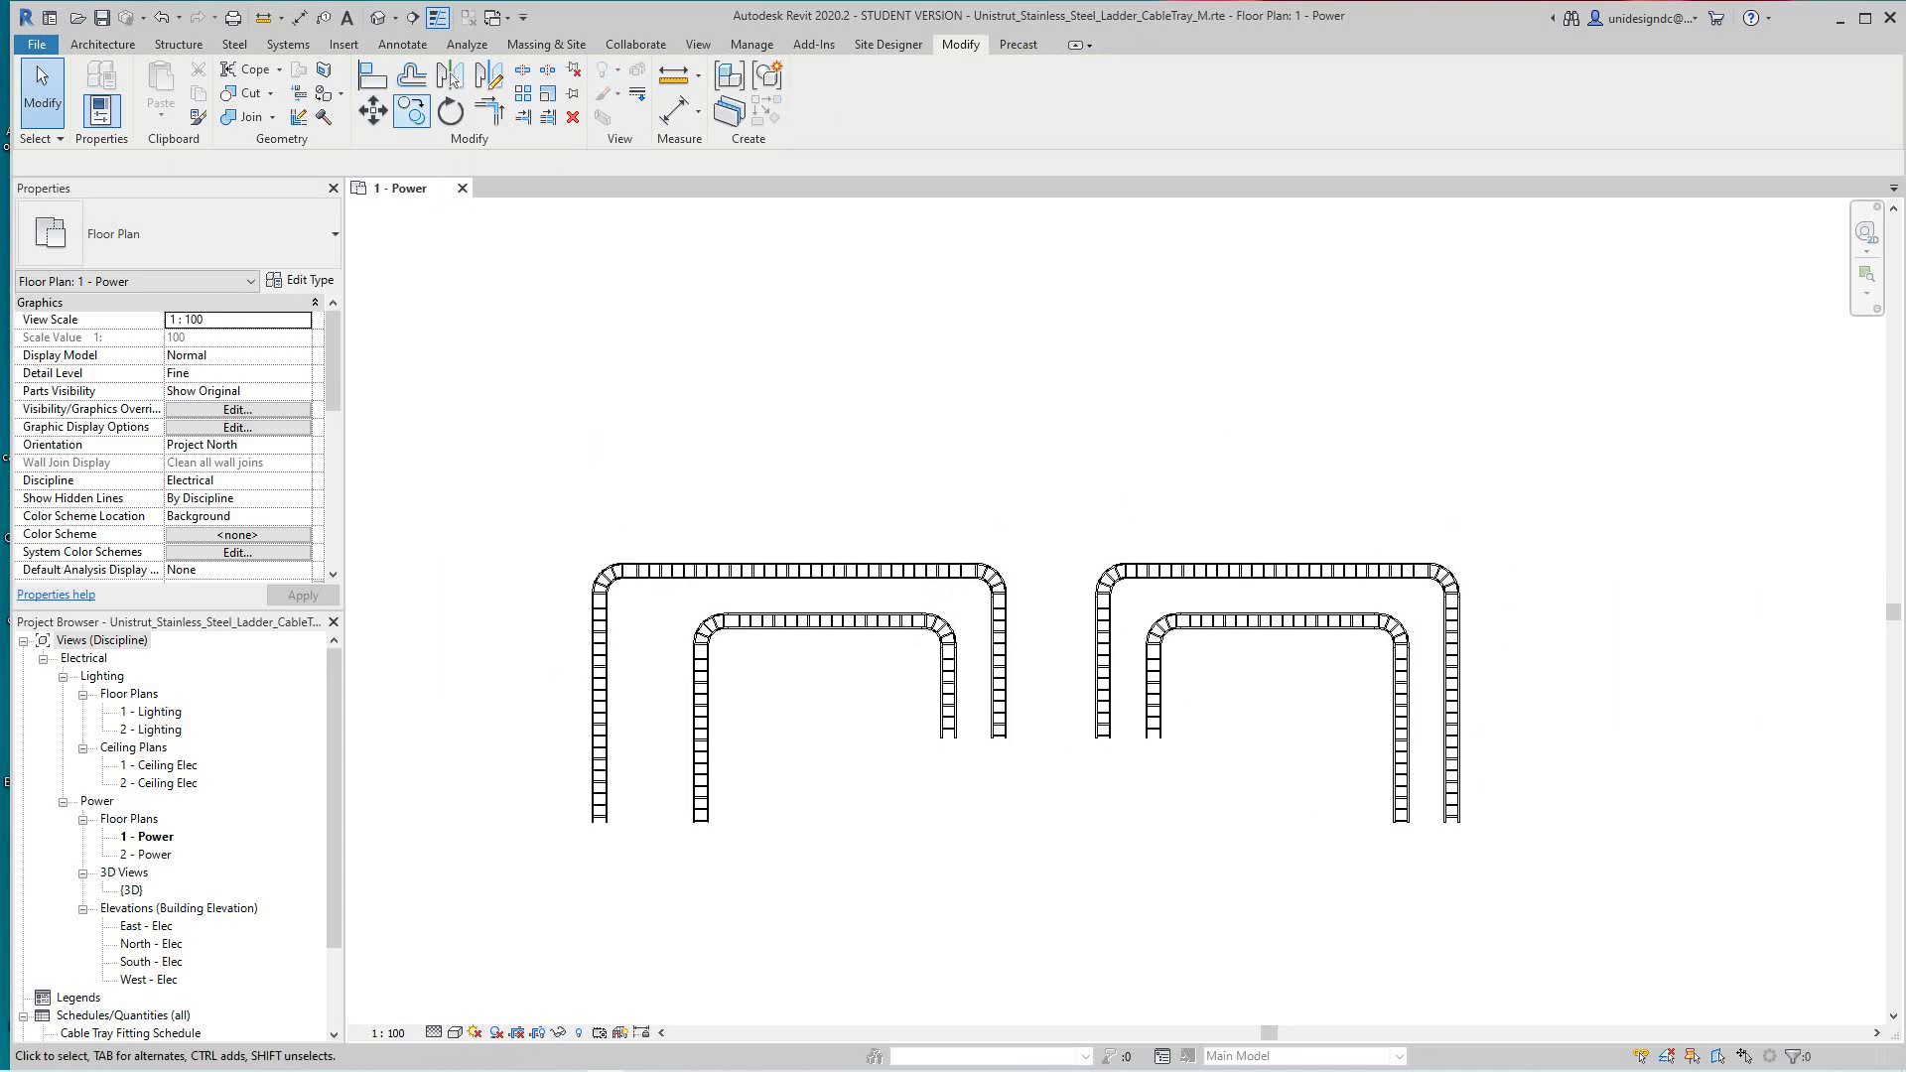
scroll(583, 334, "down", 2)
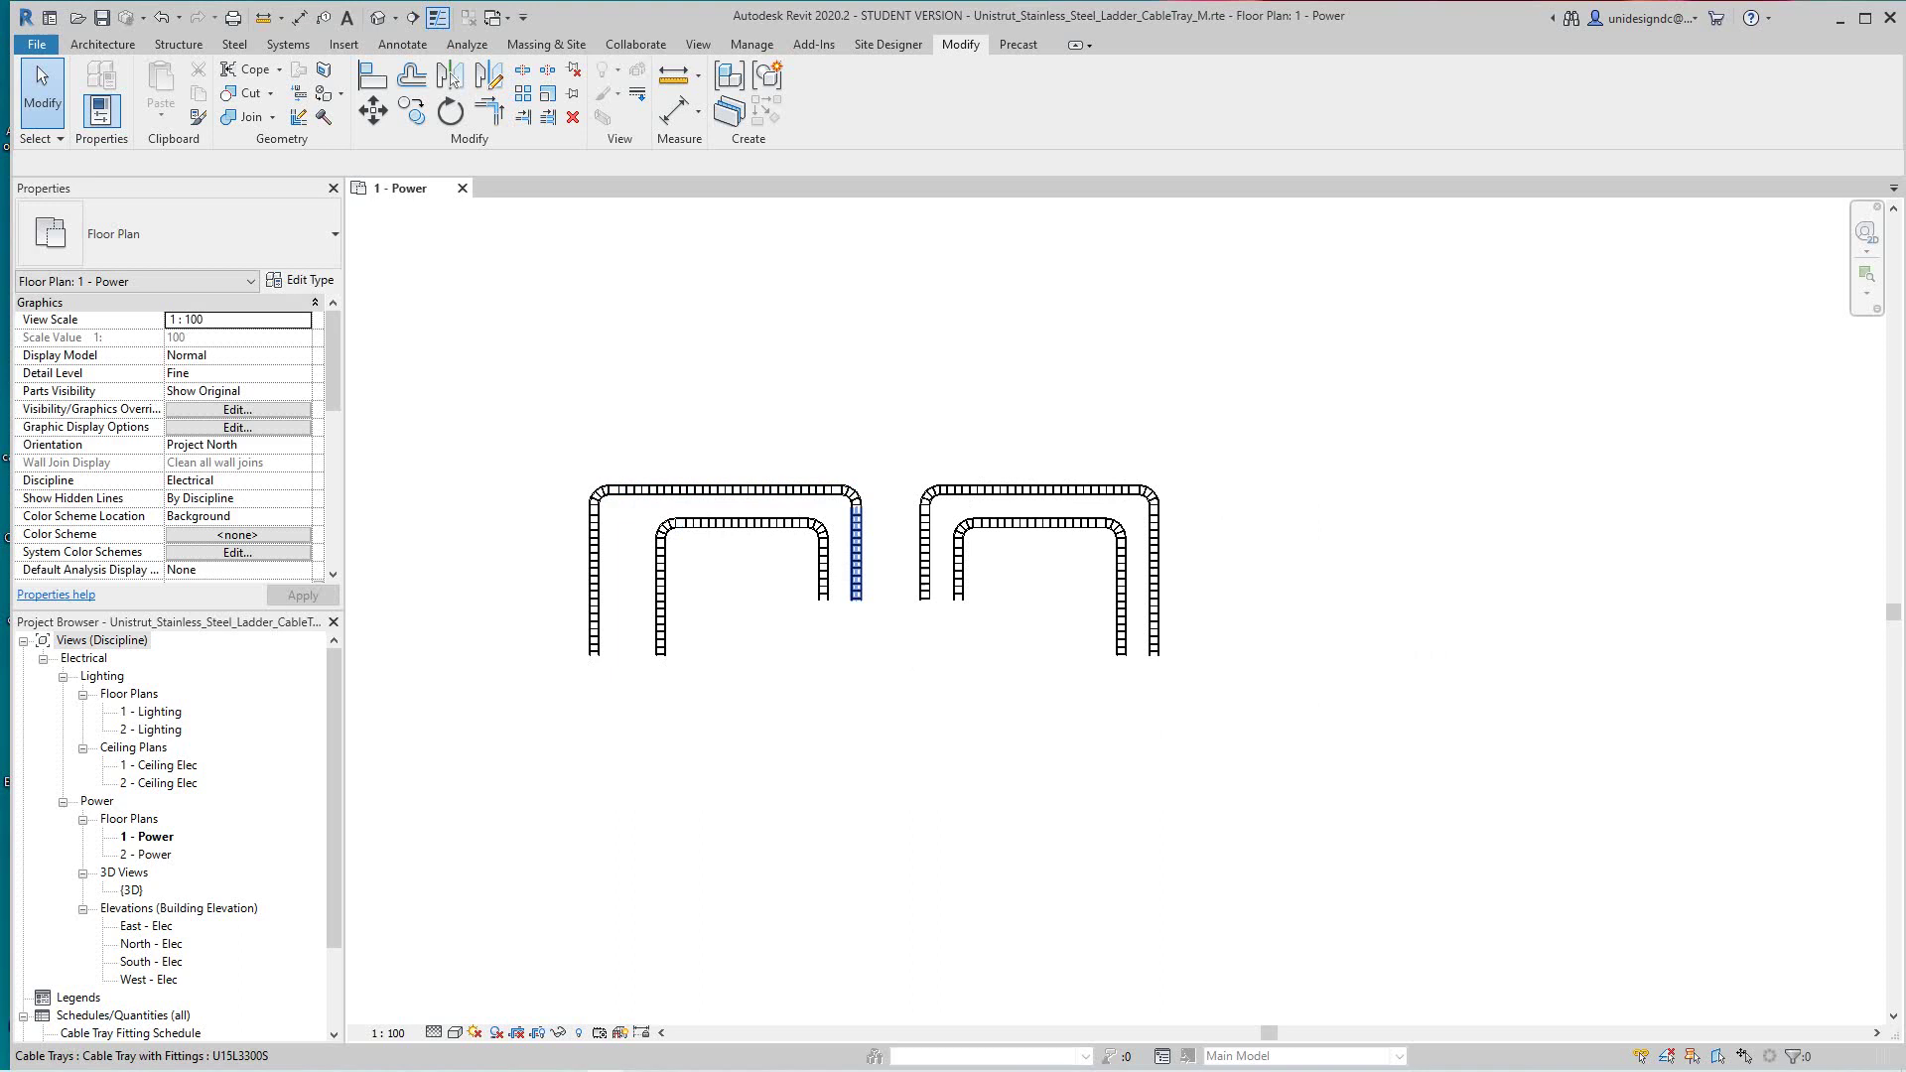
mouse_move(902, 661)
left_mouse_down()
mouse_move(1025, 391)
mouse_move(1275, 472)
mouse_move(1264, 448)
left_mouse_up()
left_click(450, 112)
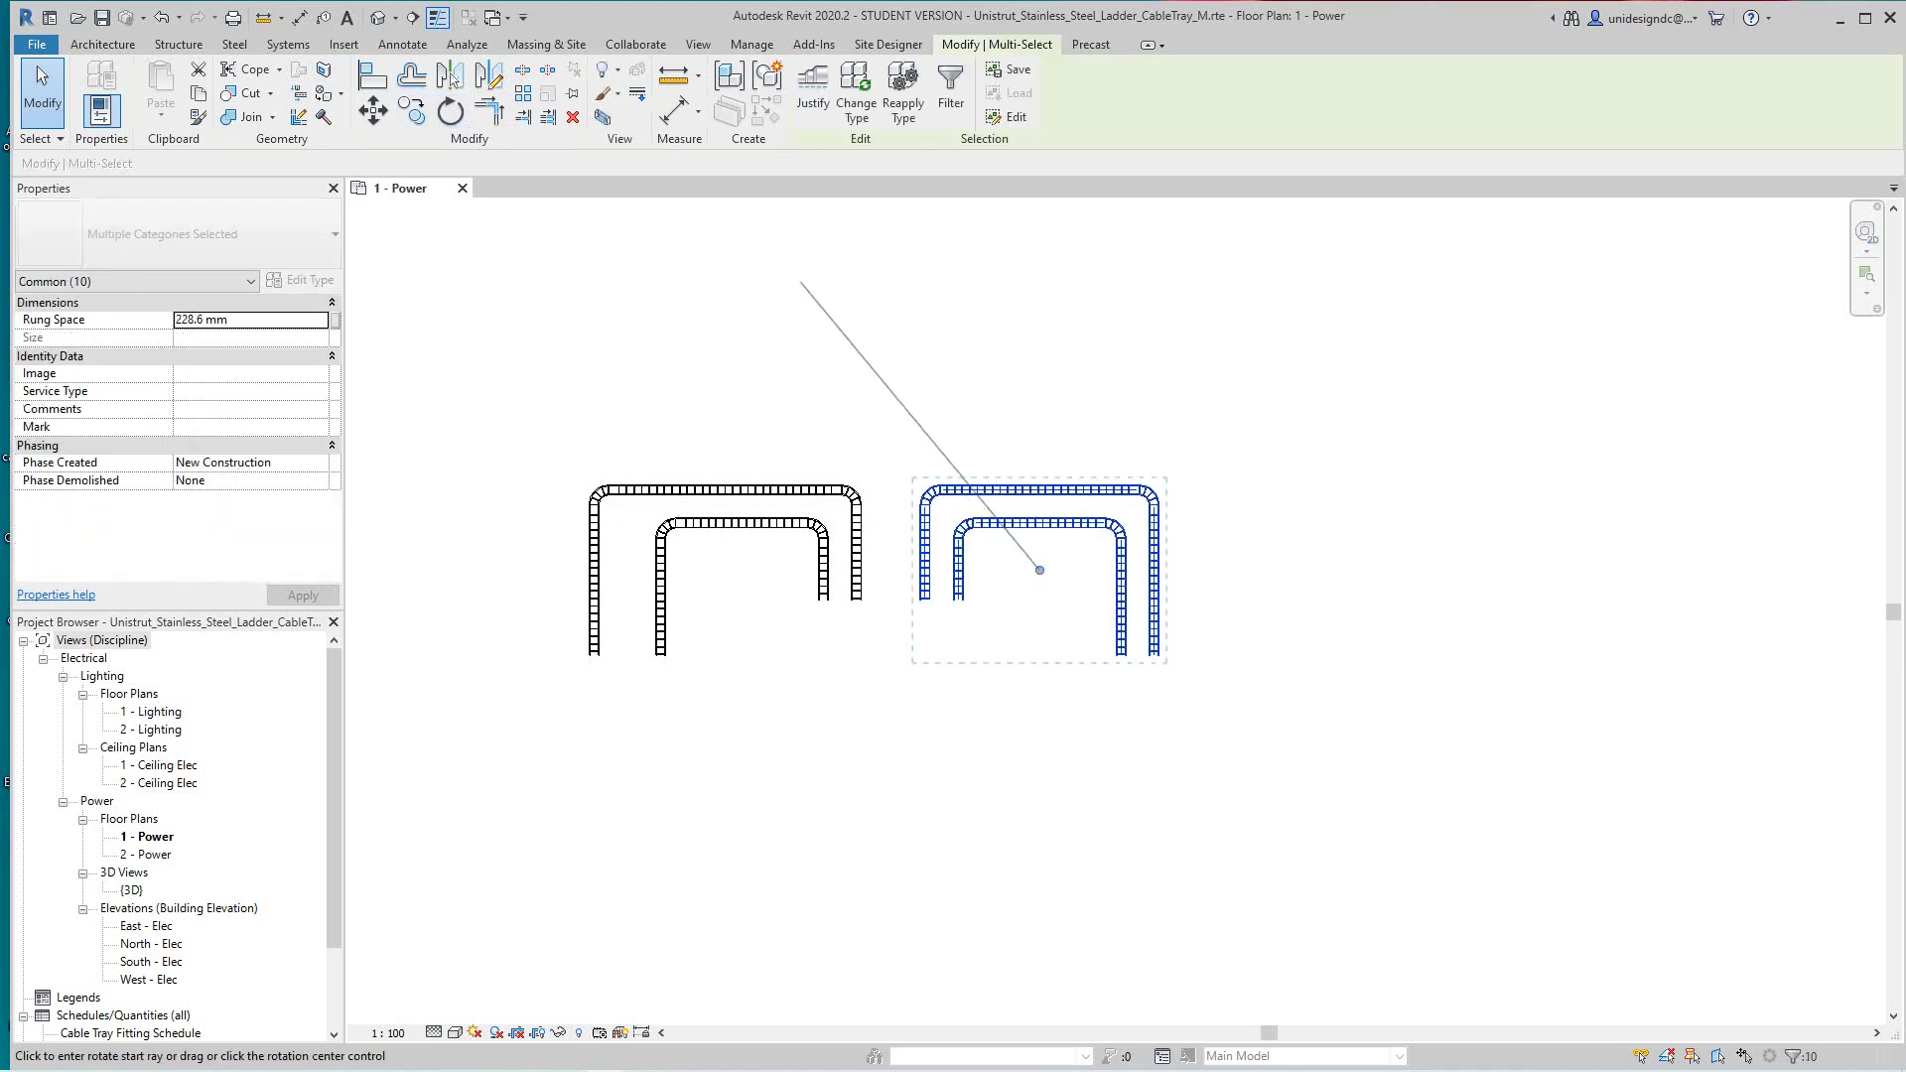
left_click(1039, 345)
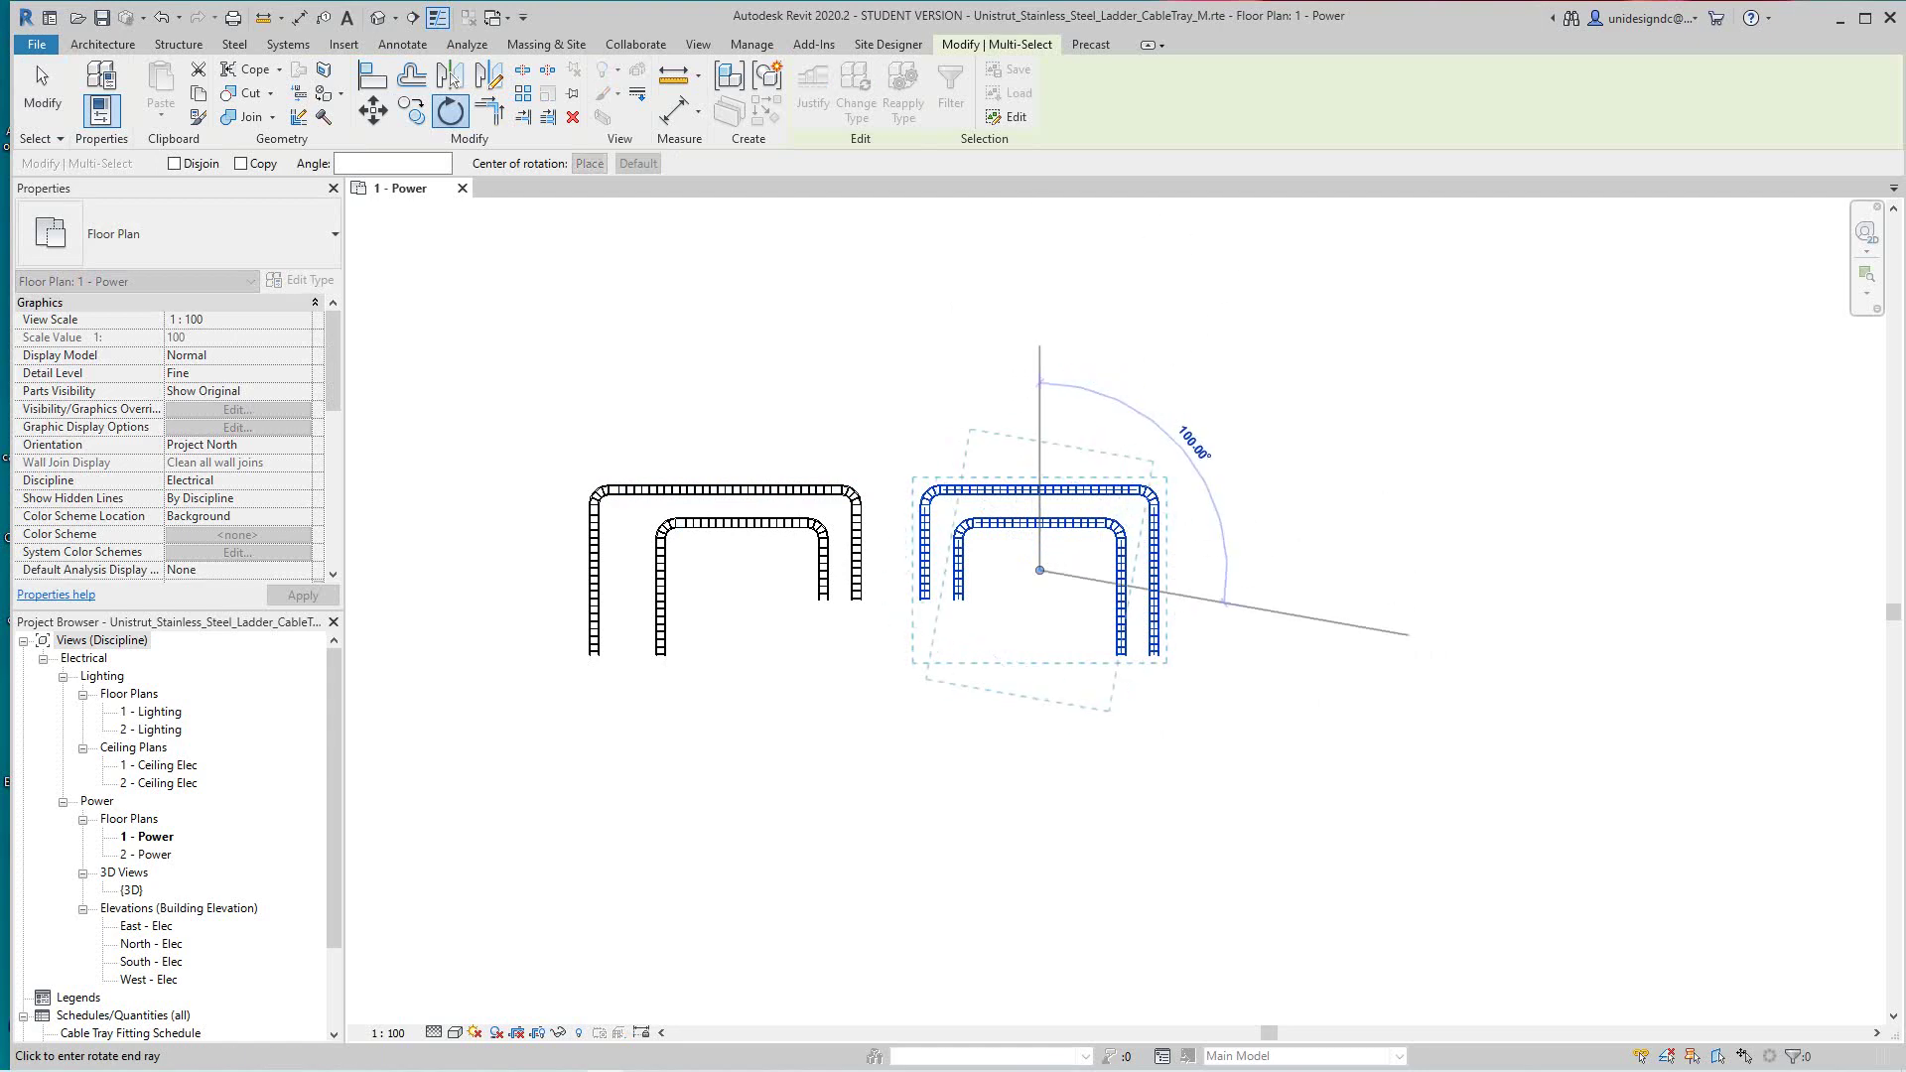
left_click(1414, 570)
key("Escape")
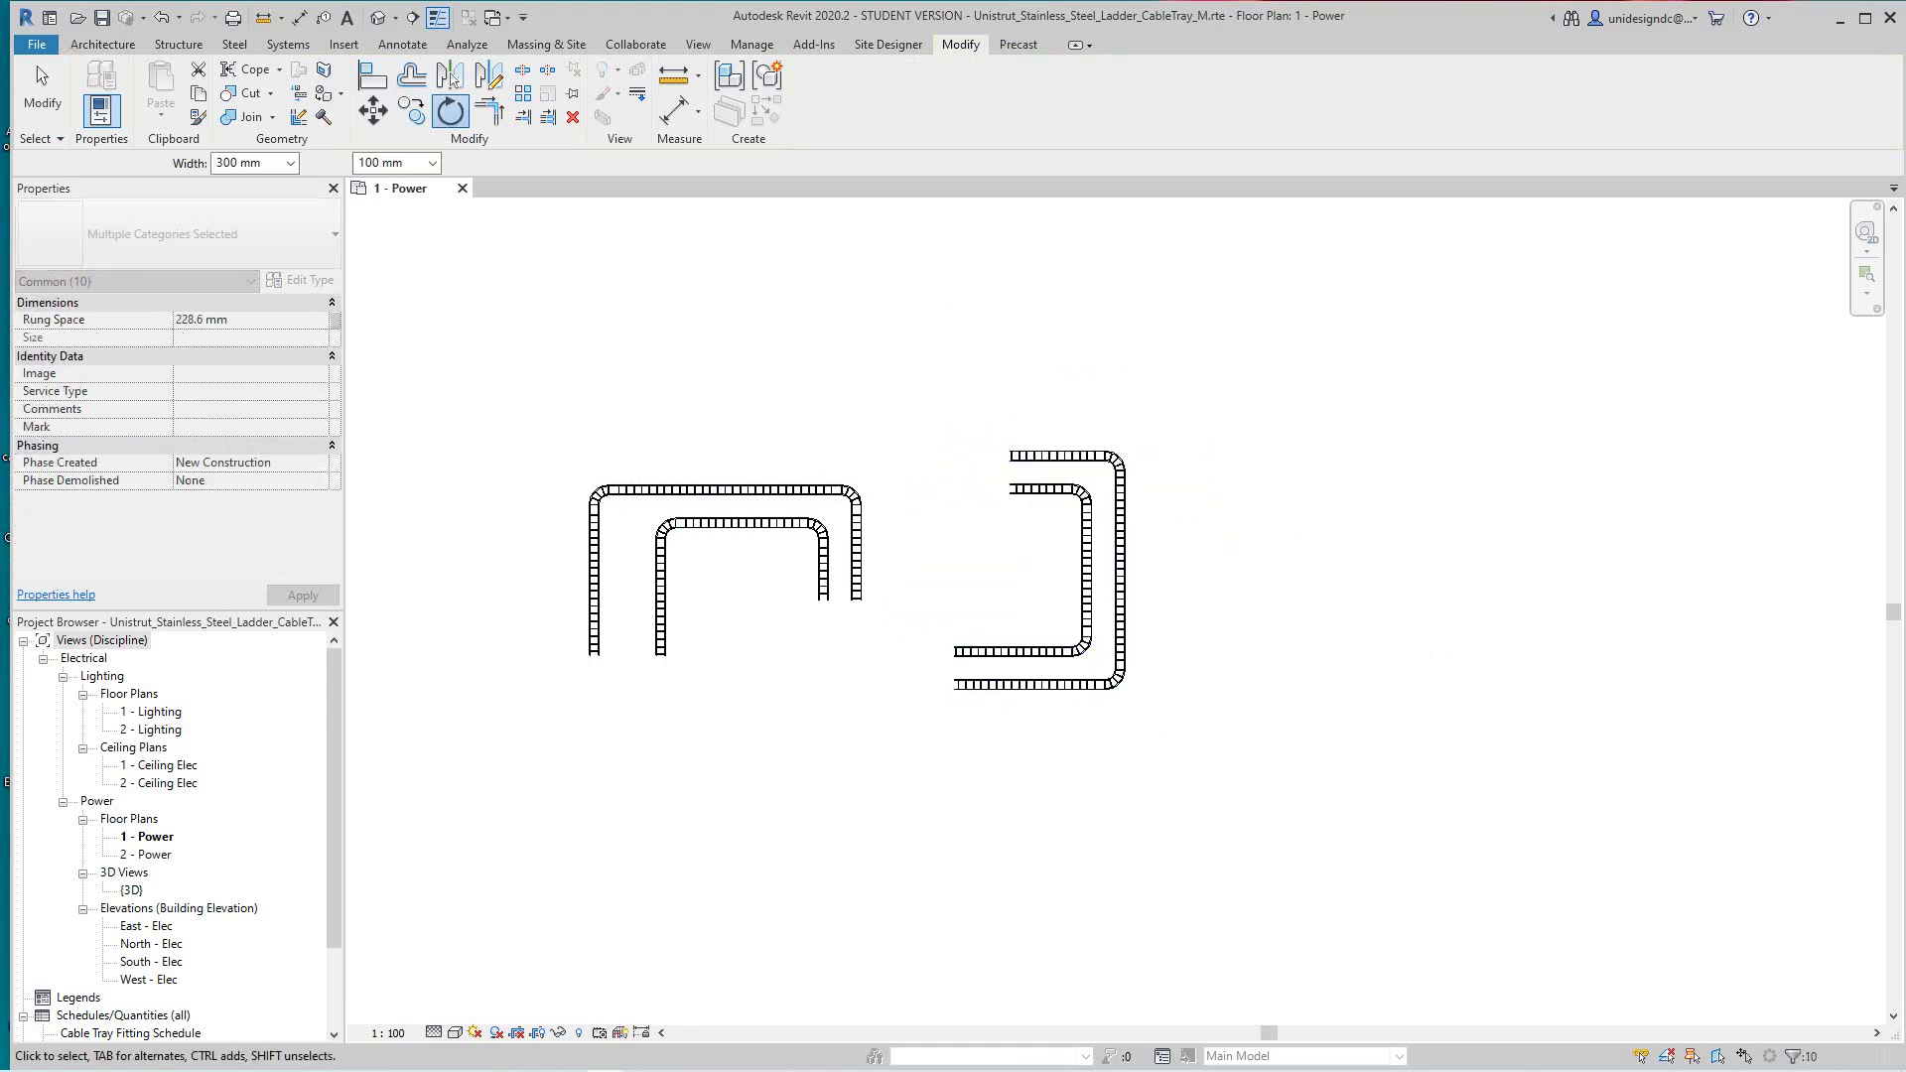
Examine the rotated tray runs and the corner bends at their upper right
middle_click_drag(1413, 570, 1413, 605)
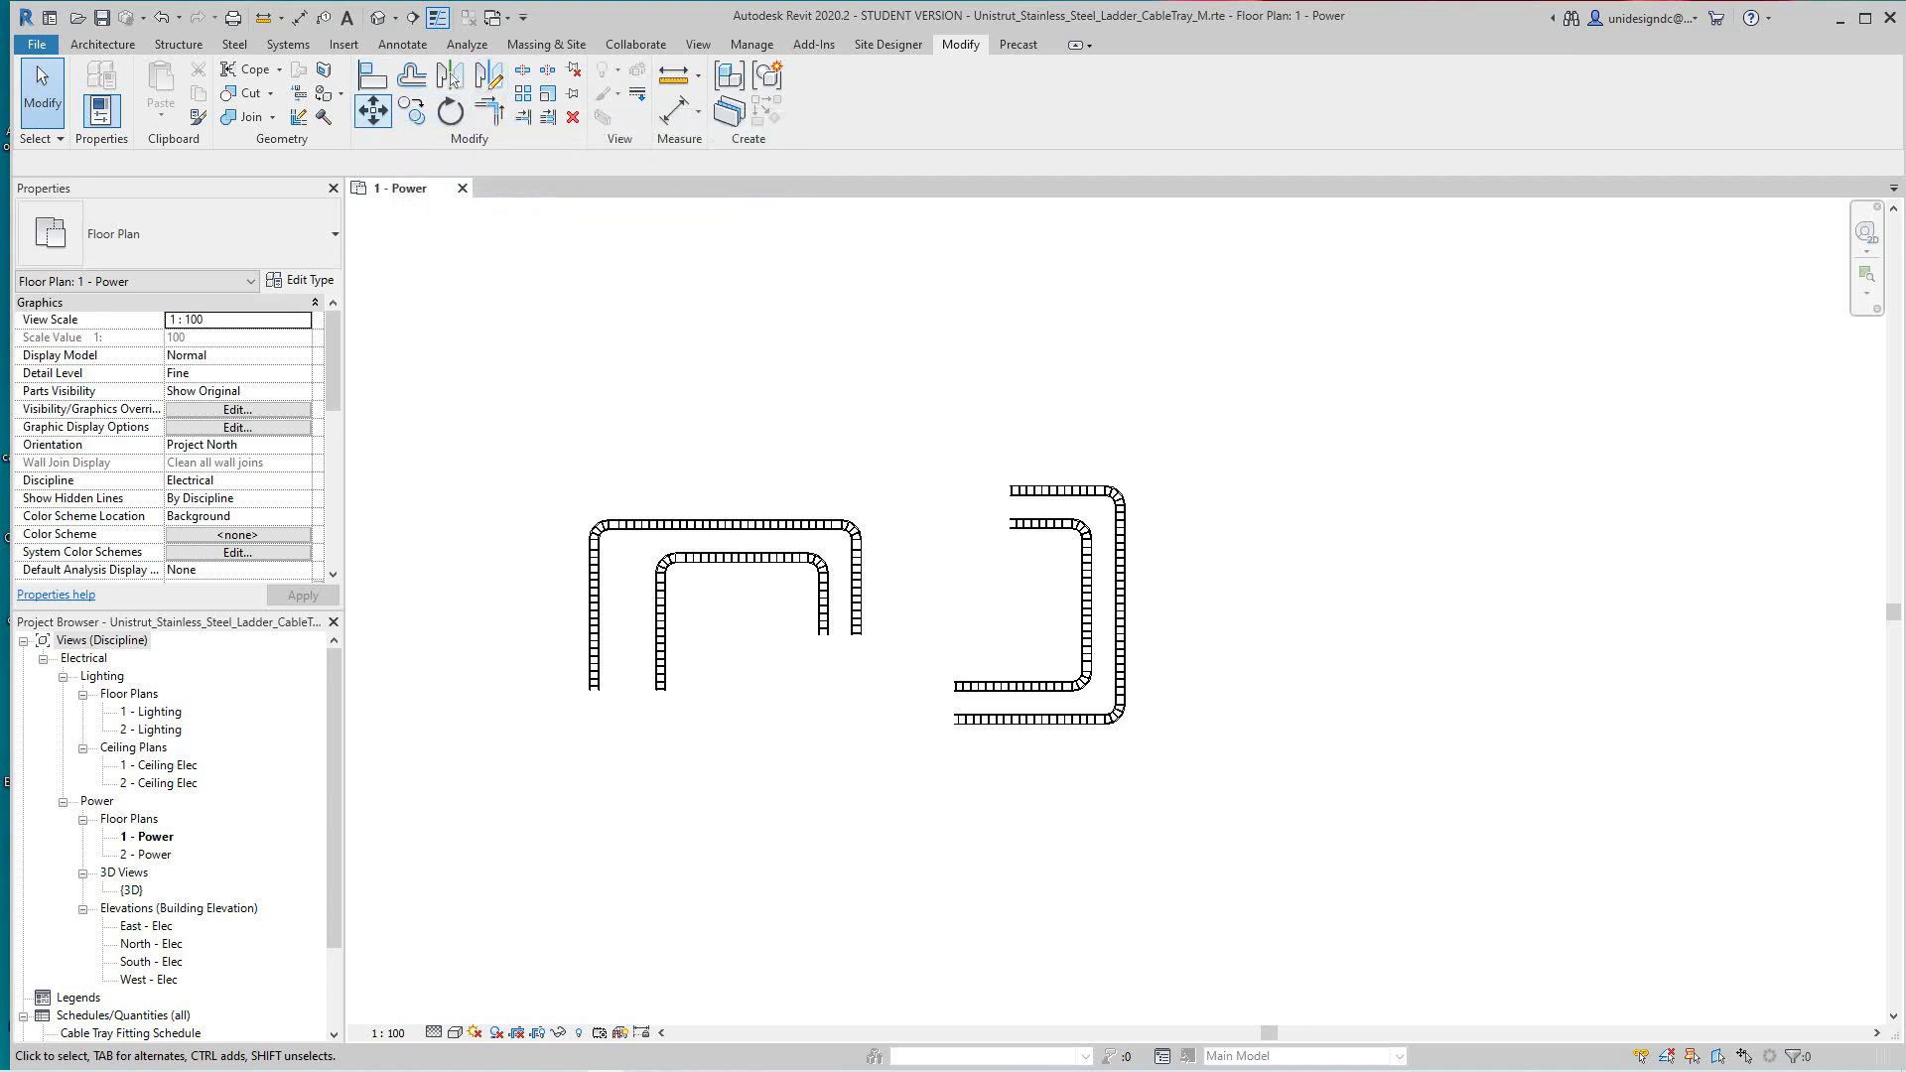
scroll(1000, 561, "up", 6)
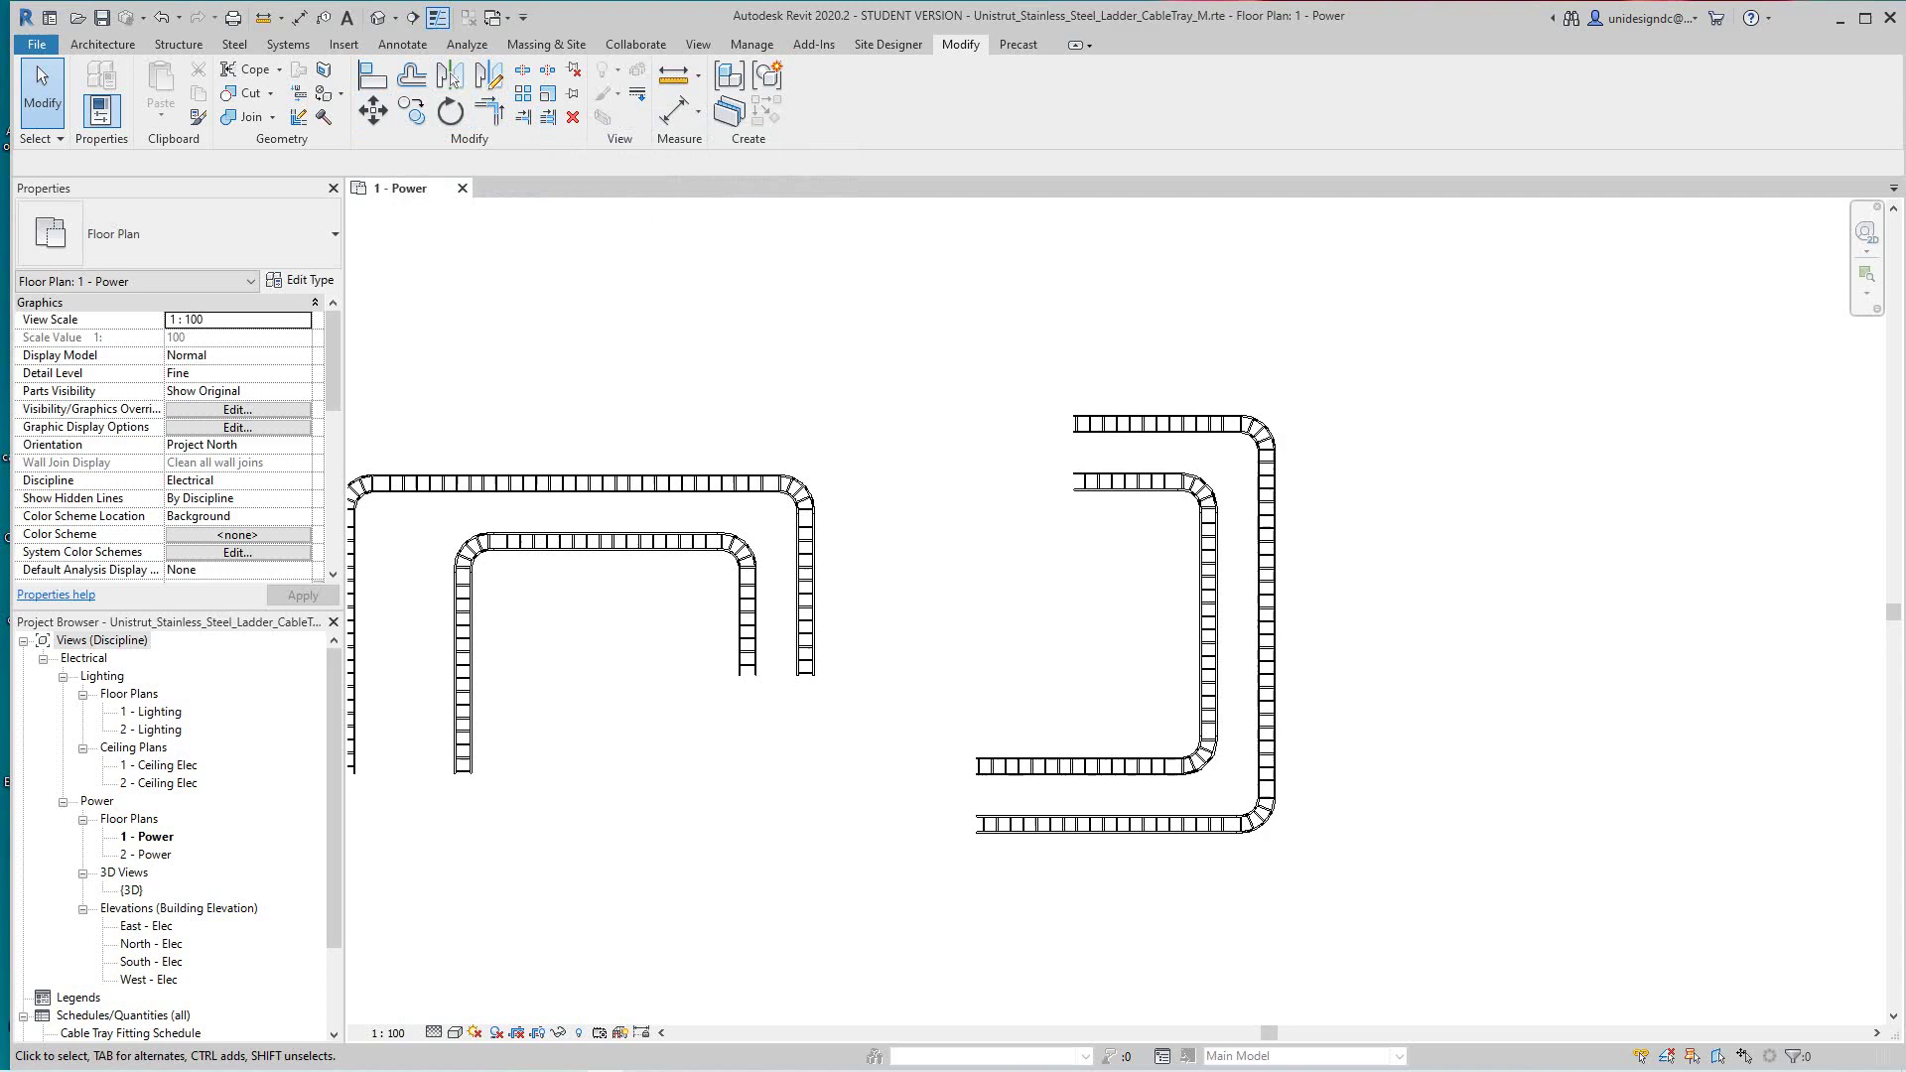
scroll(988, 541, "down", 5)
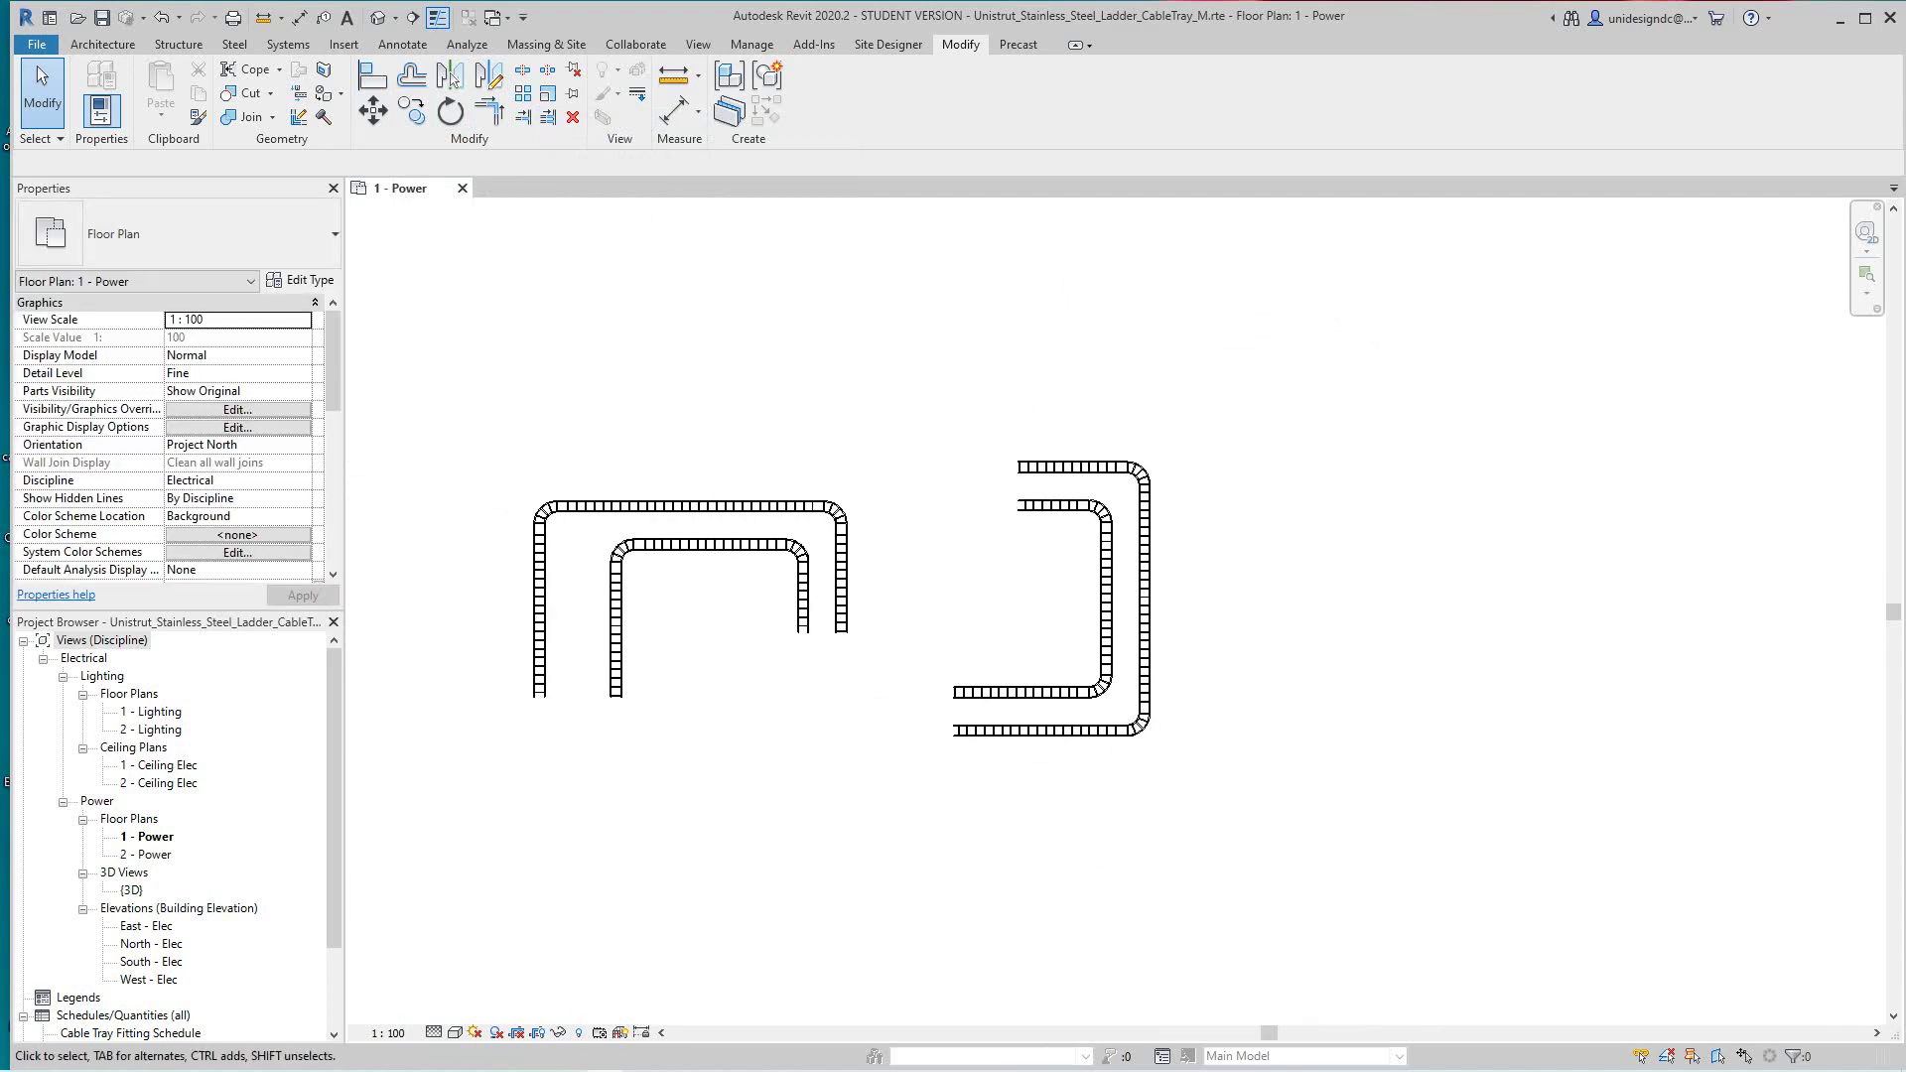
scroll(765, 486, "up", 5)
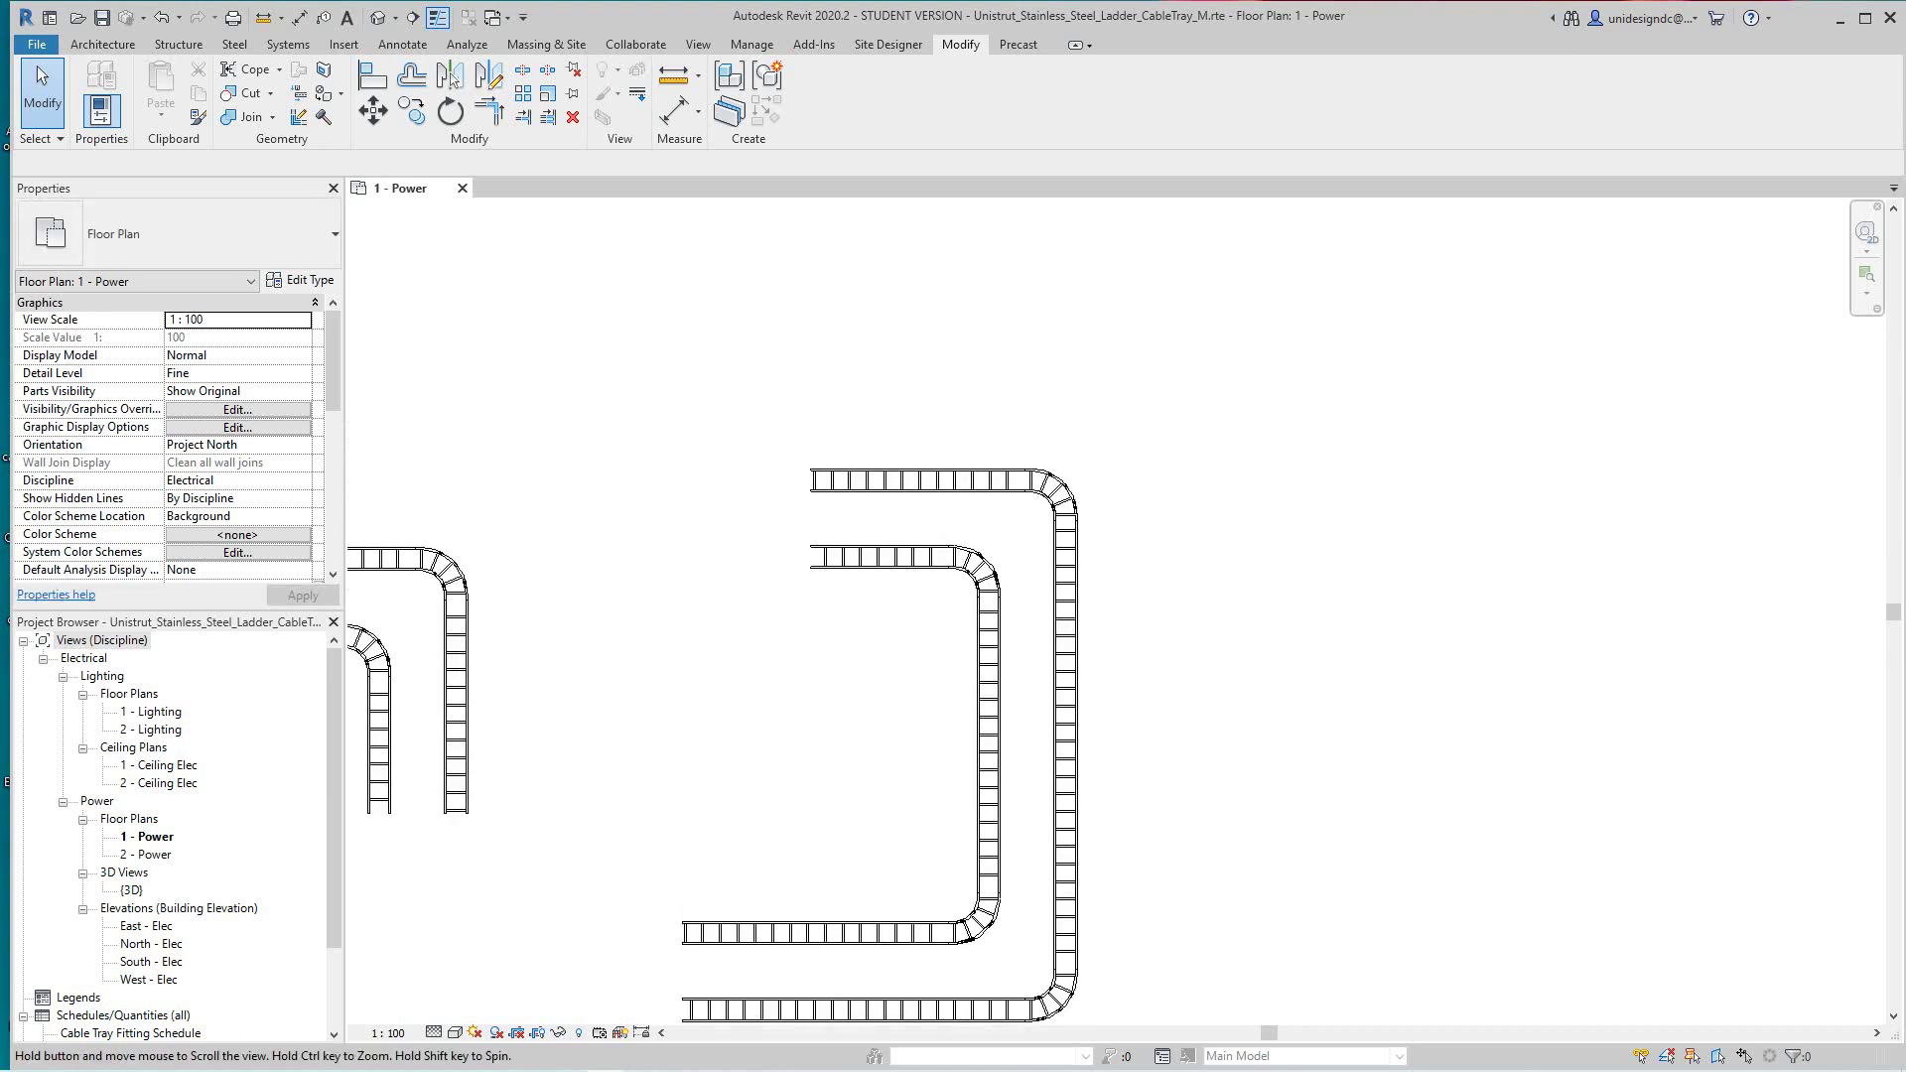
scroll(985, 669, "up", 5)
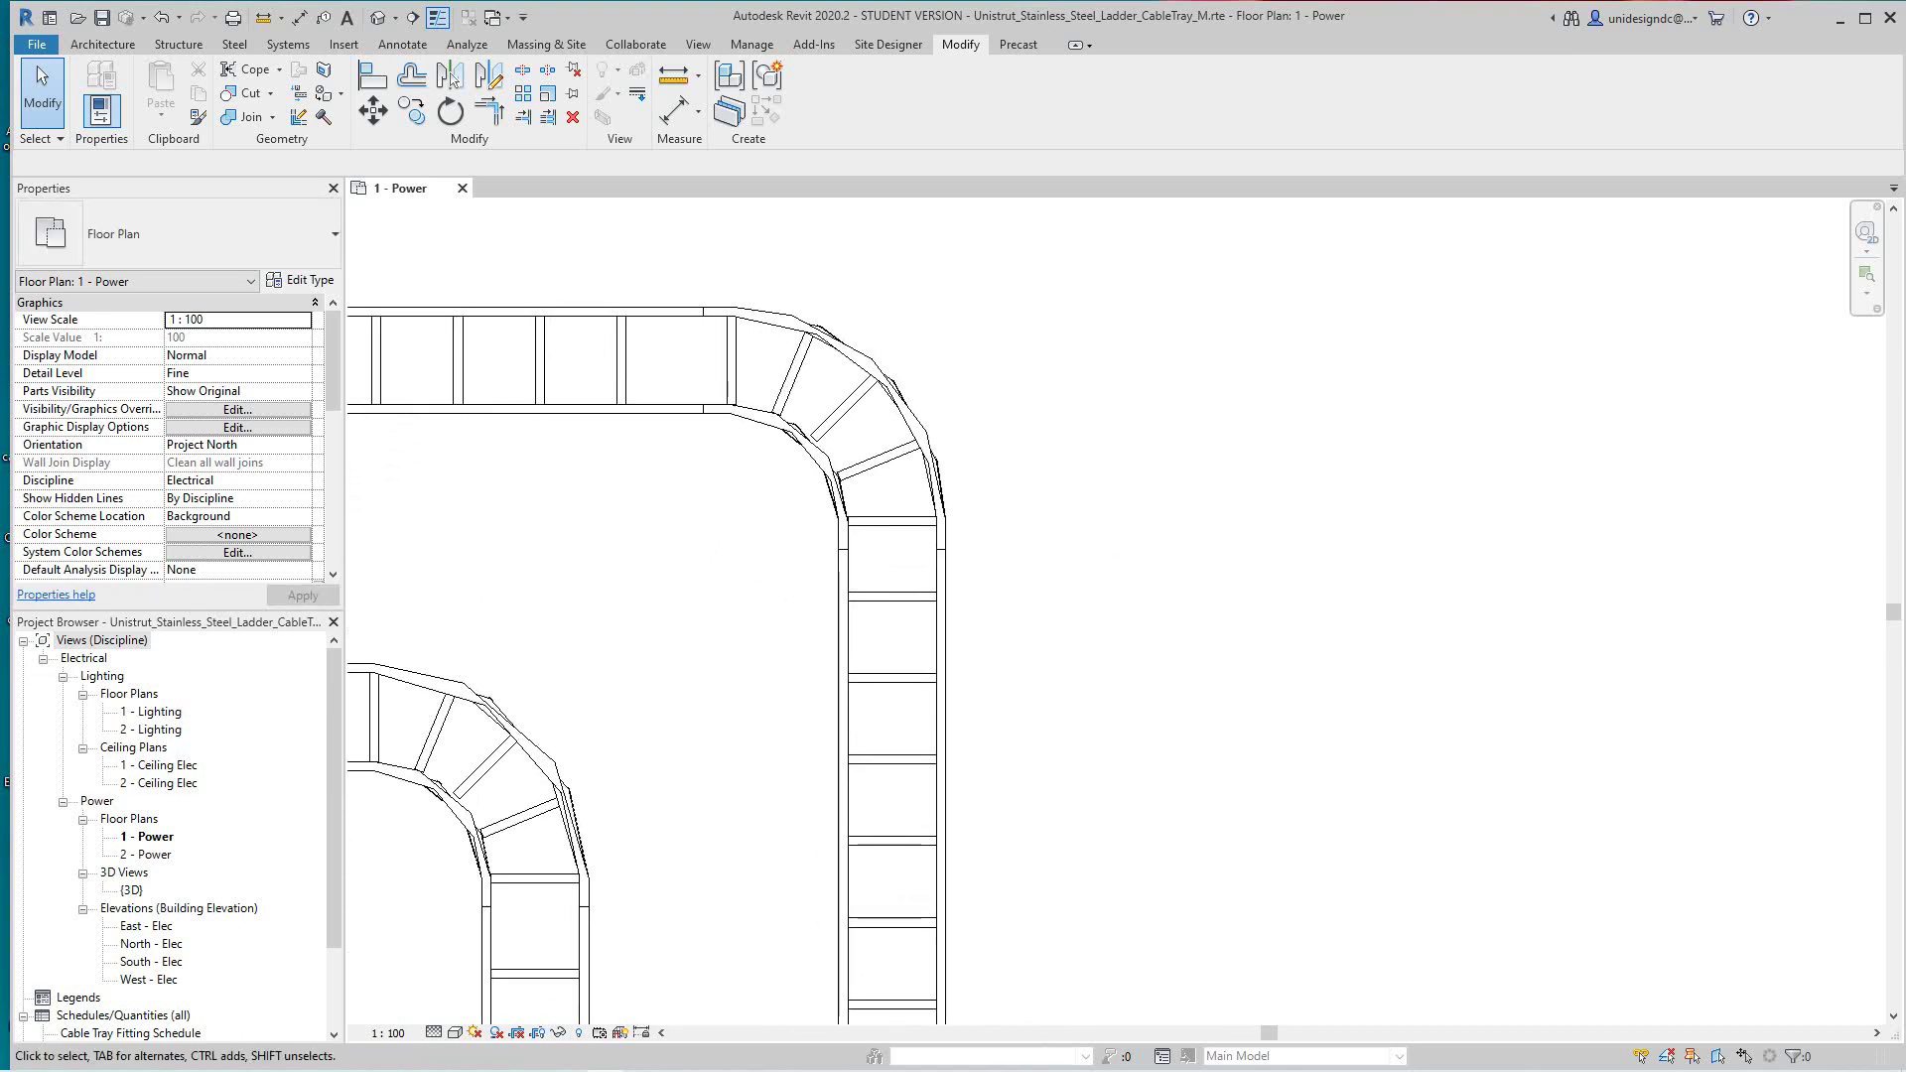
scroll(1191, 536, "down", 2)
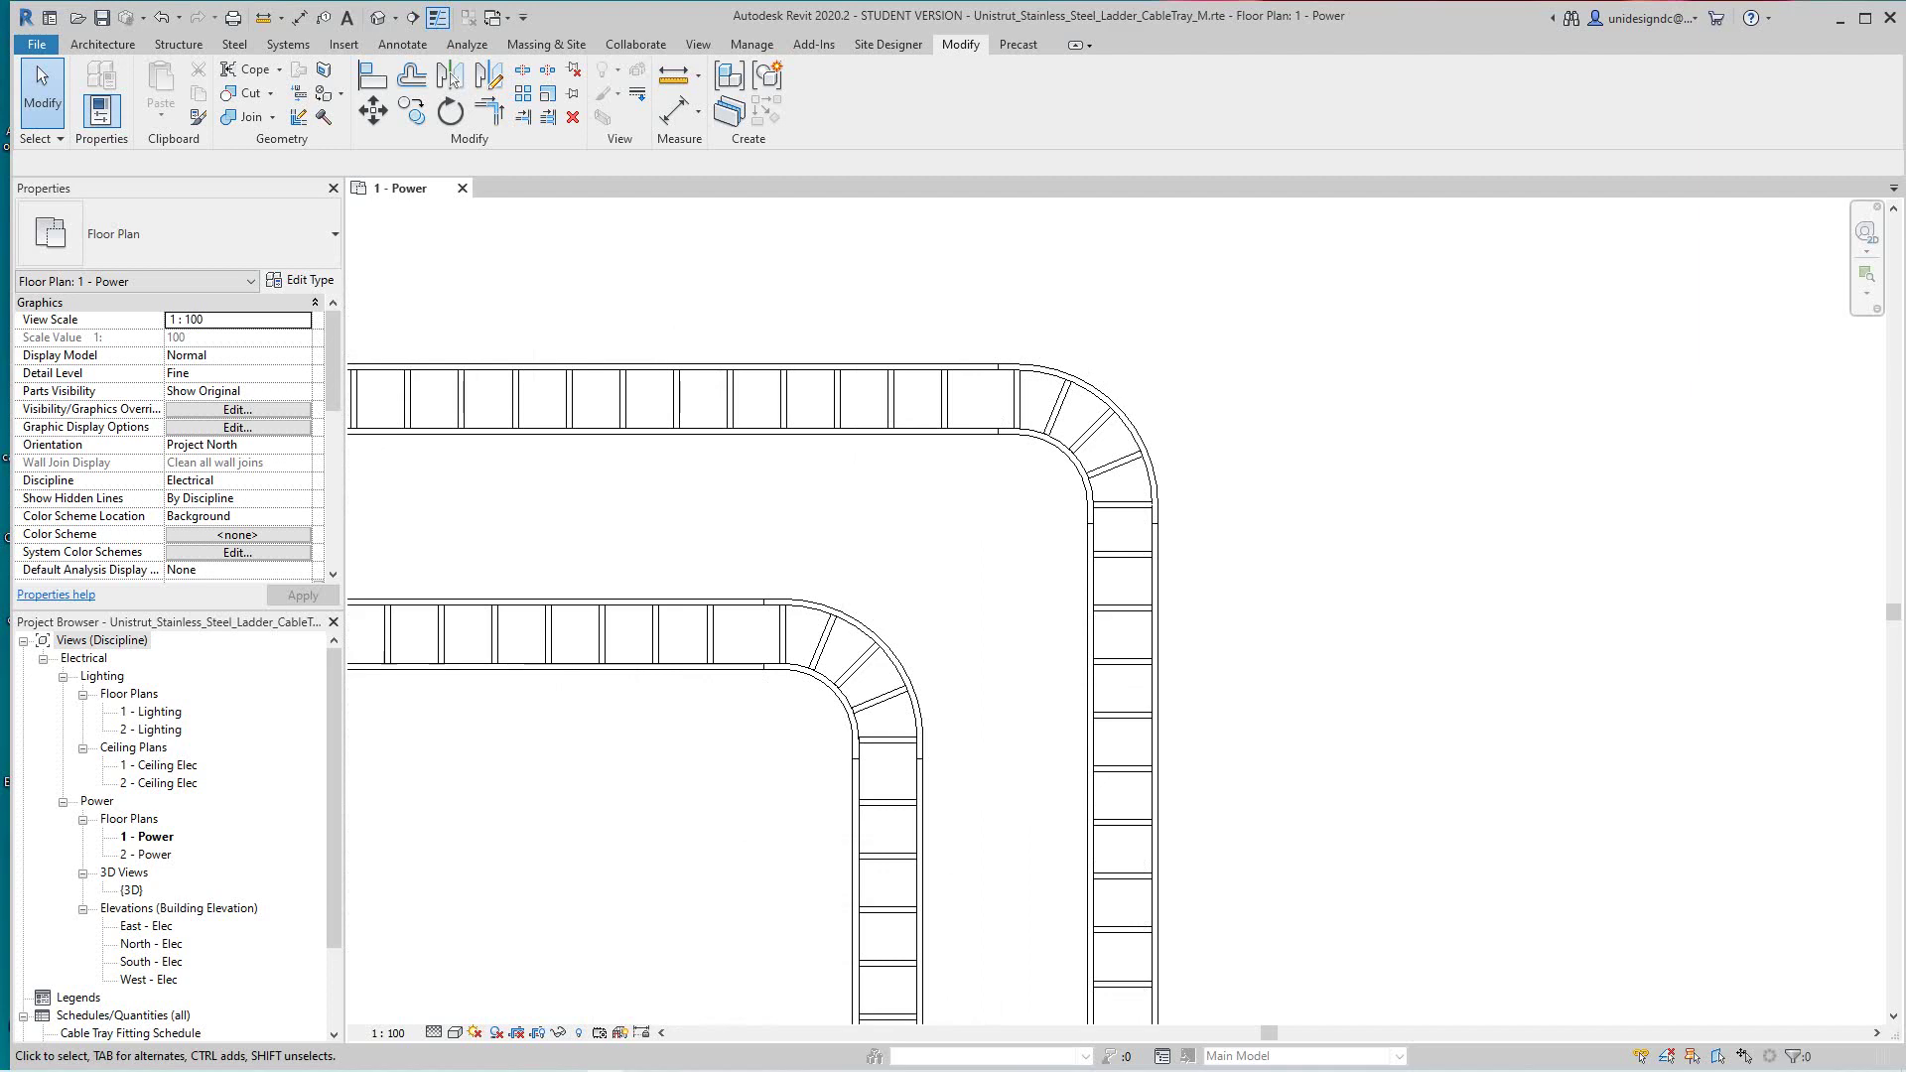
scroll(1192, 534, "down", 3)
scroll(1214, 533, "up", 3)
scroll(1229, 523, "down", 2)
middle_click_drag(1228, 523, 1169, 507)
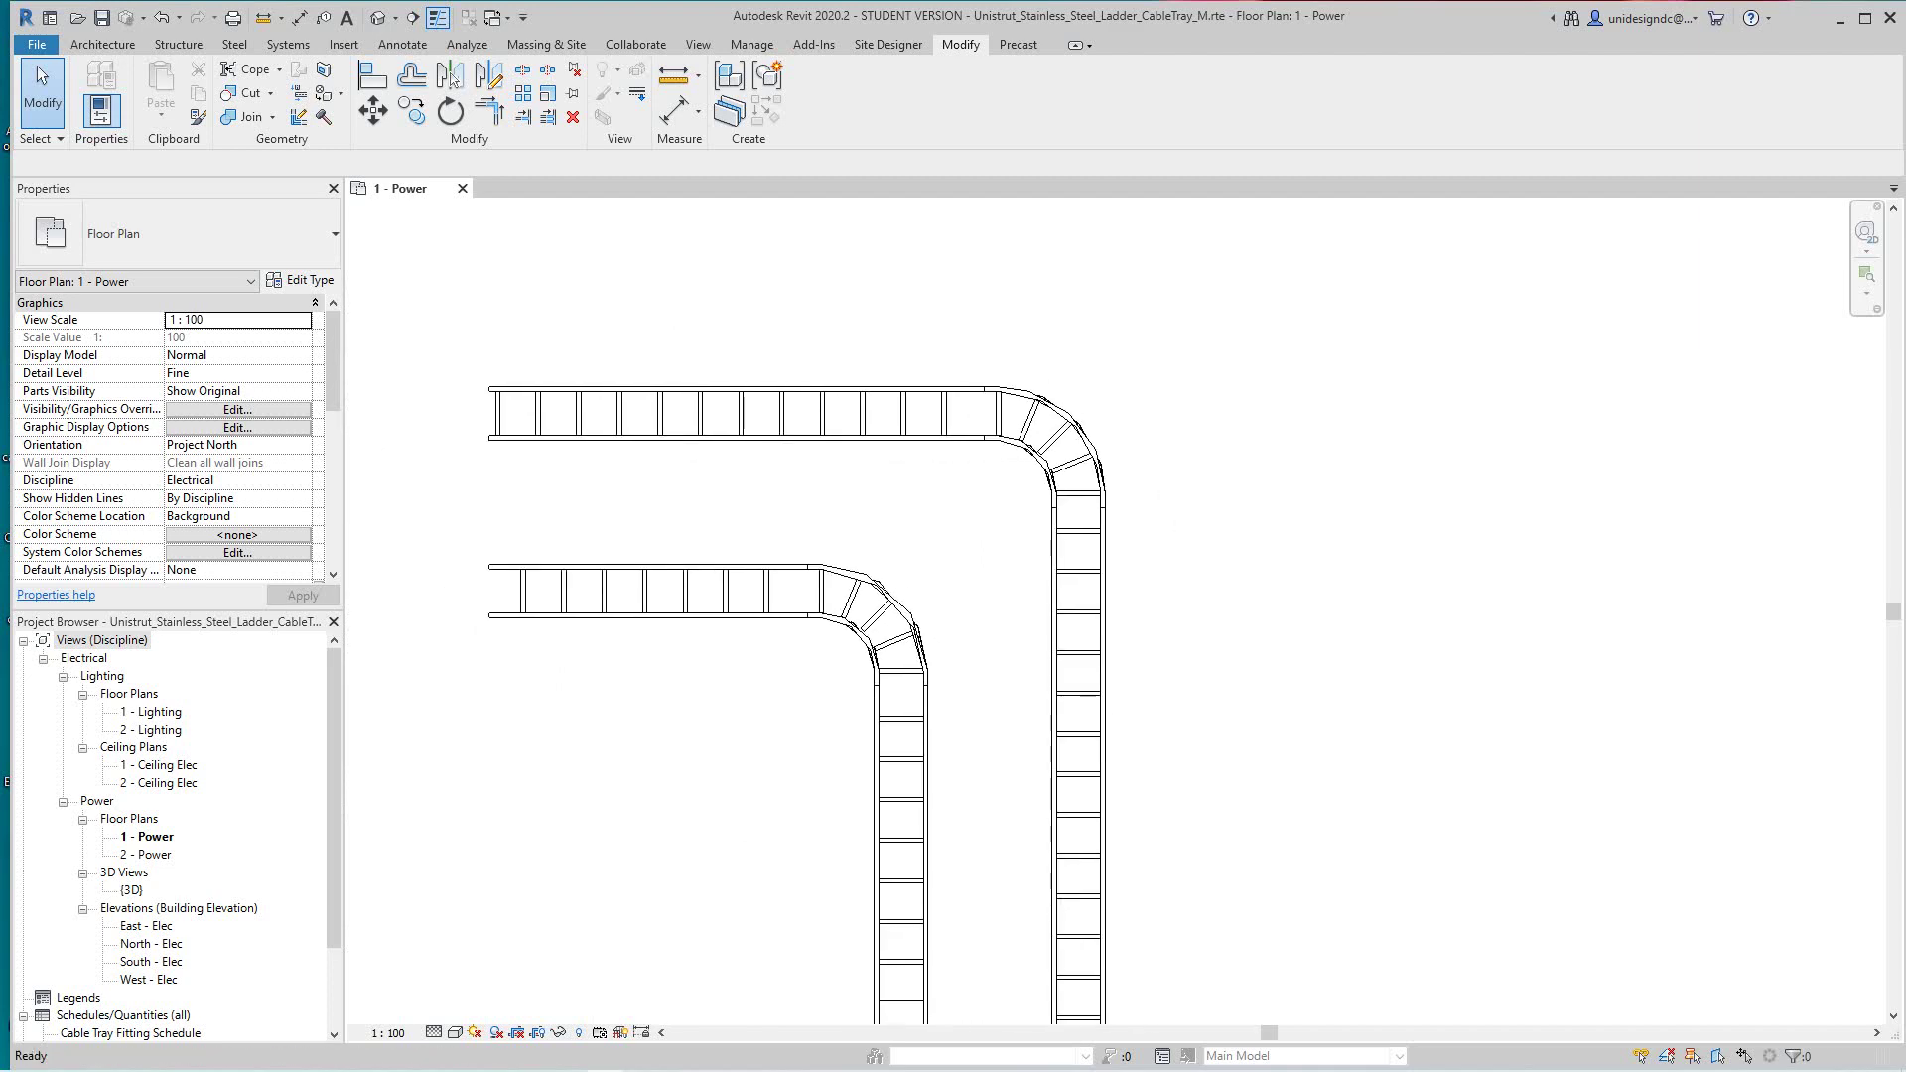
scroll(677, 484, "down", 4)
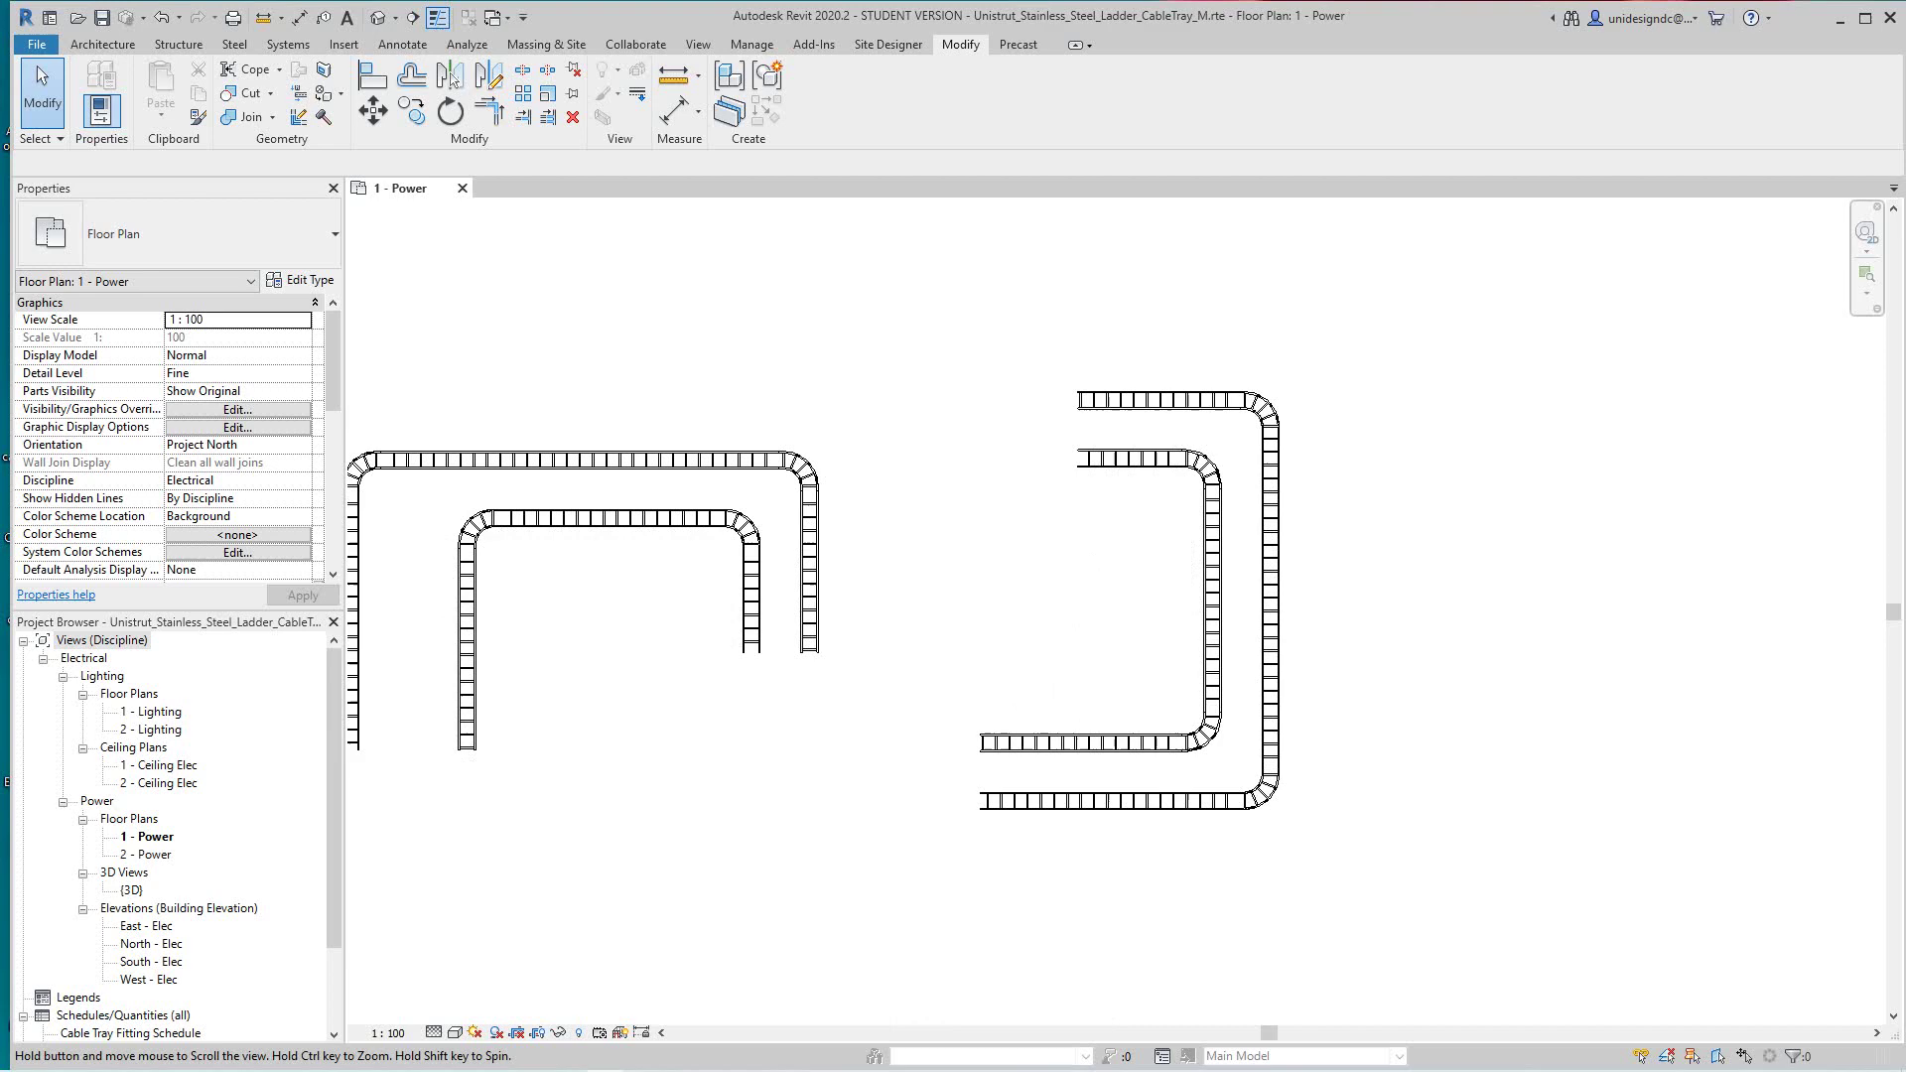
middle_click_drag(1304, 469, 1294, 557)
scroll(1294, 557, "up", 3)
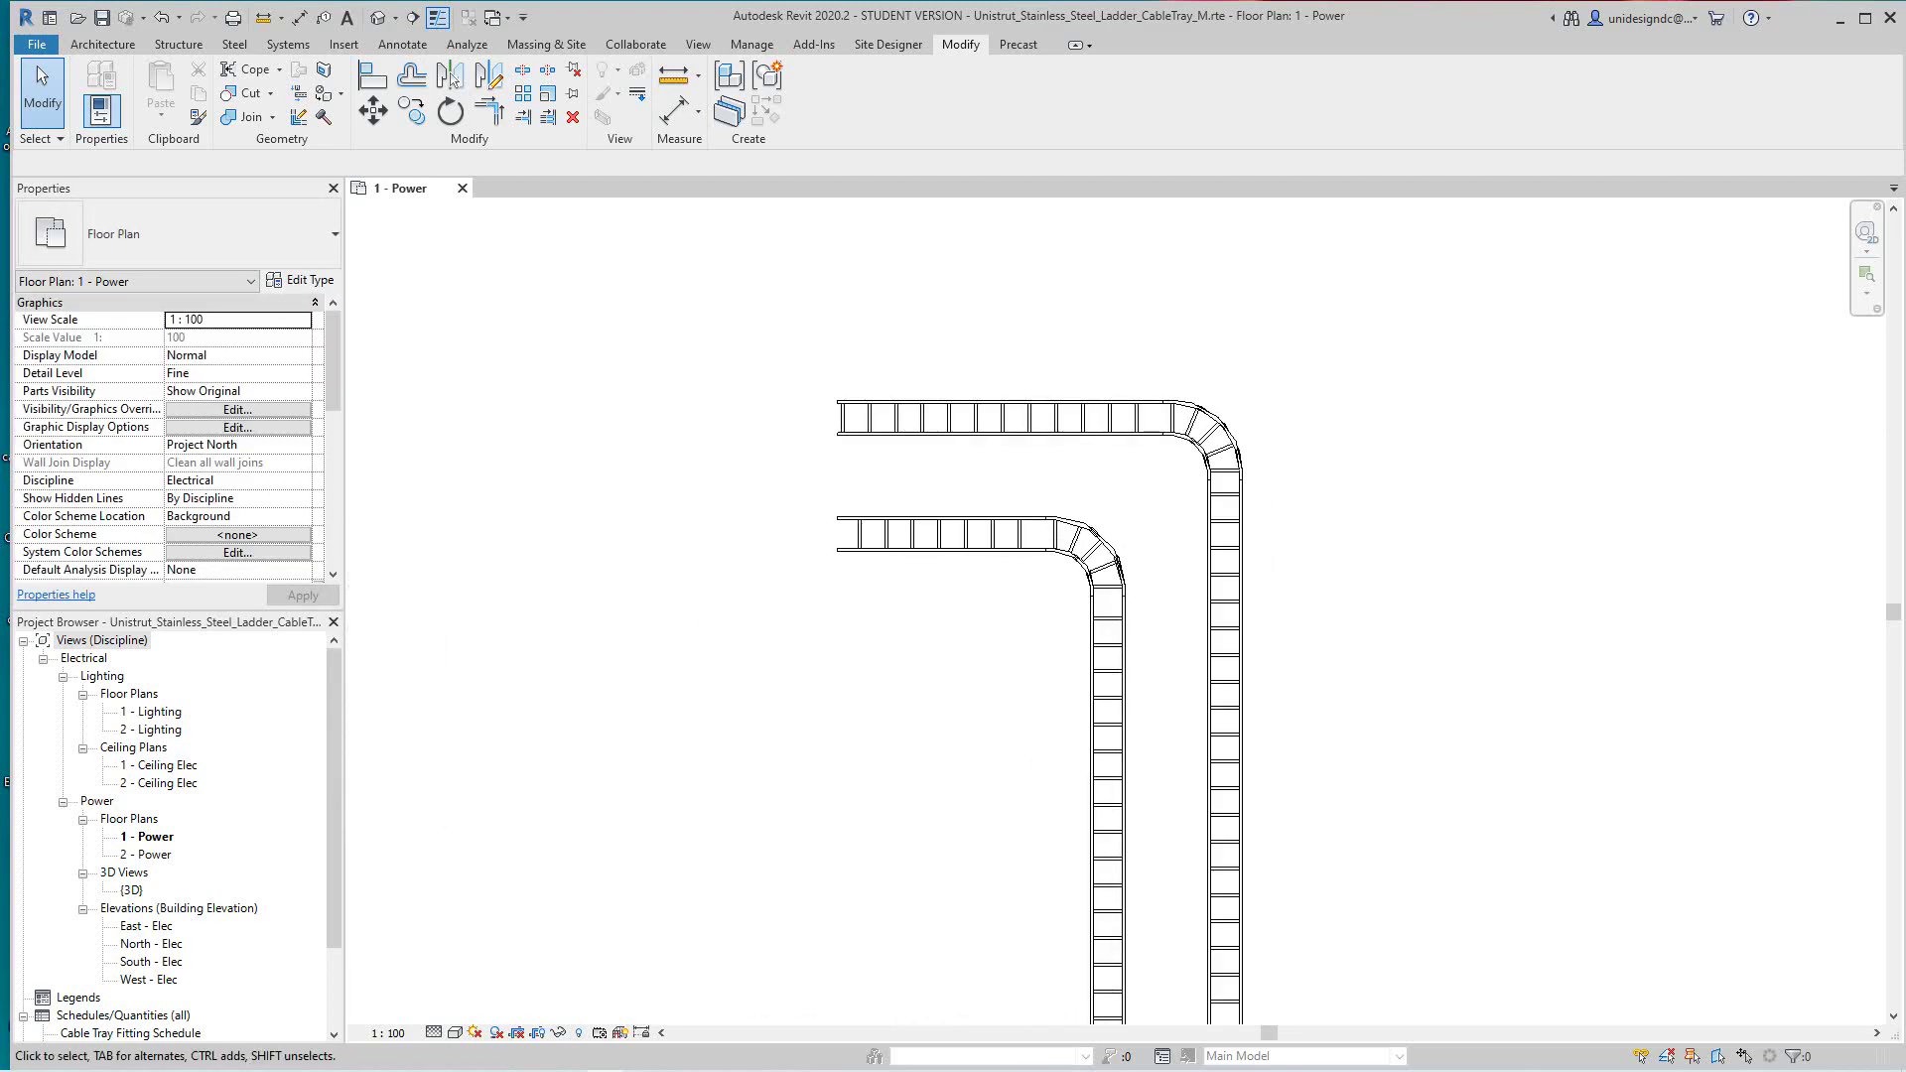
scroll(1273, 426, "up", 5)
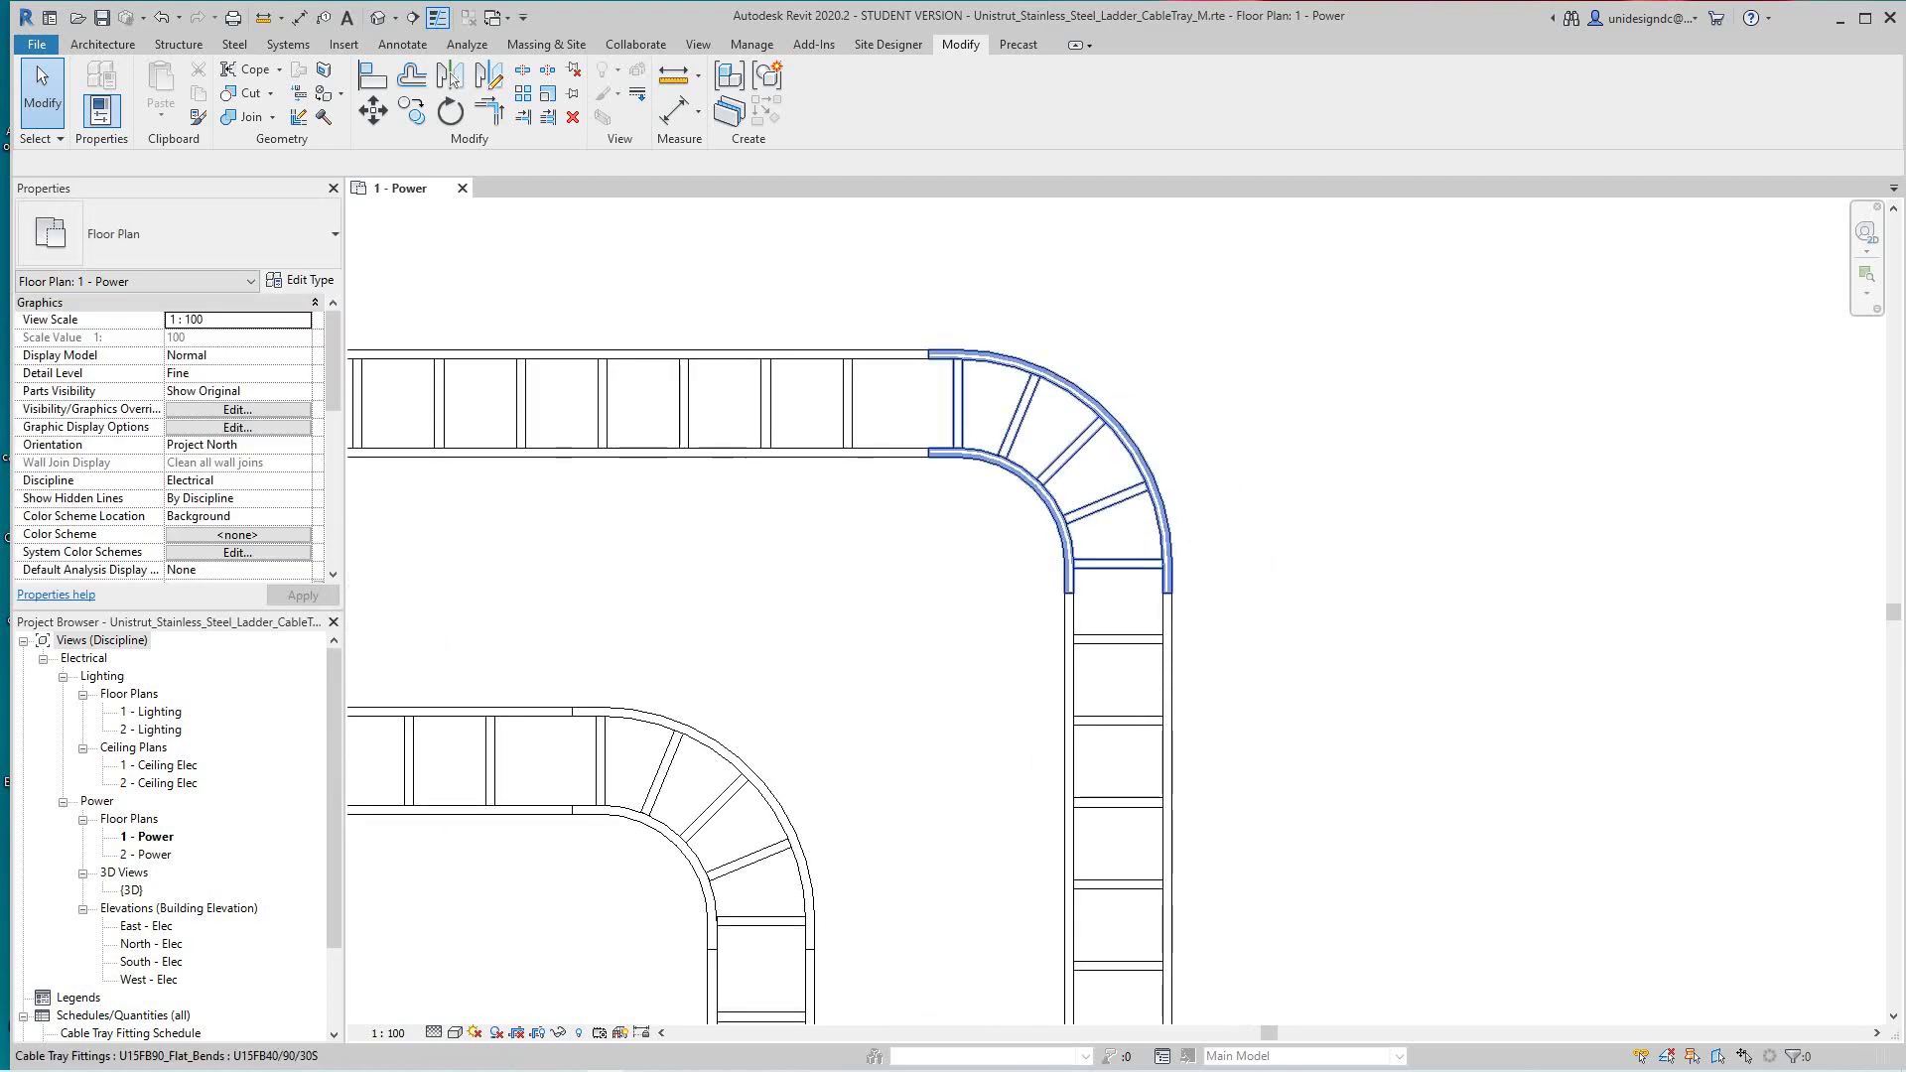
Convert the upper-right bend of the rotated outer run into a horizontal tee that opens upward
left_click(1117, 429)
middle_click_drag(1117, 429, 1111, 494)
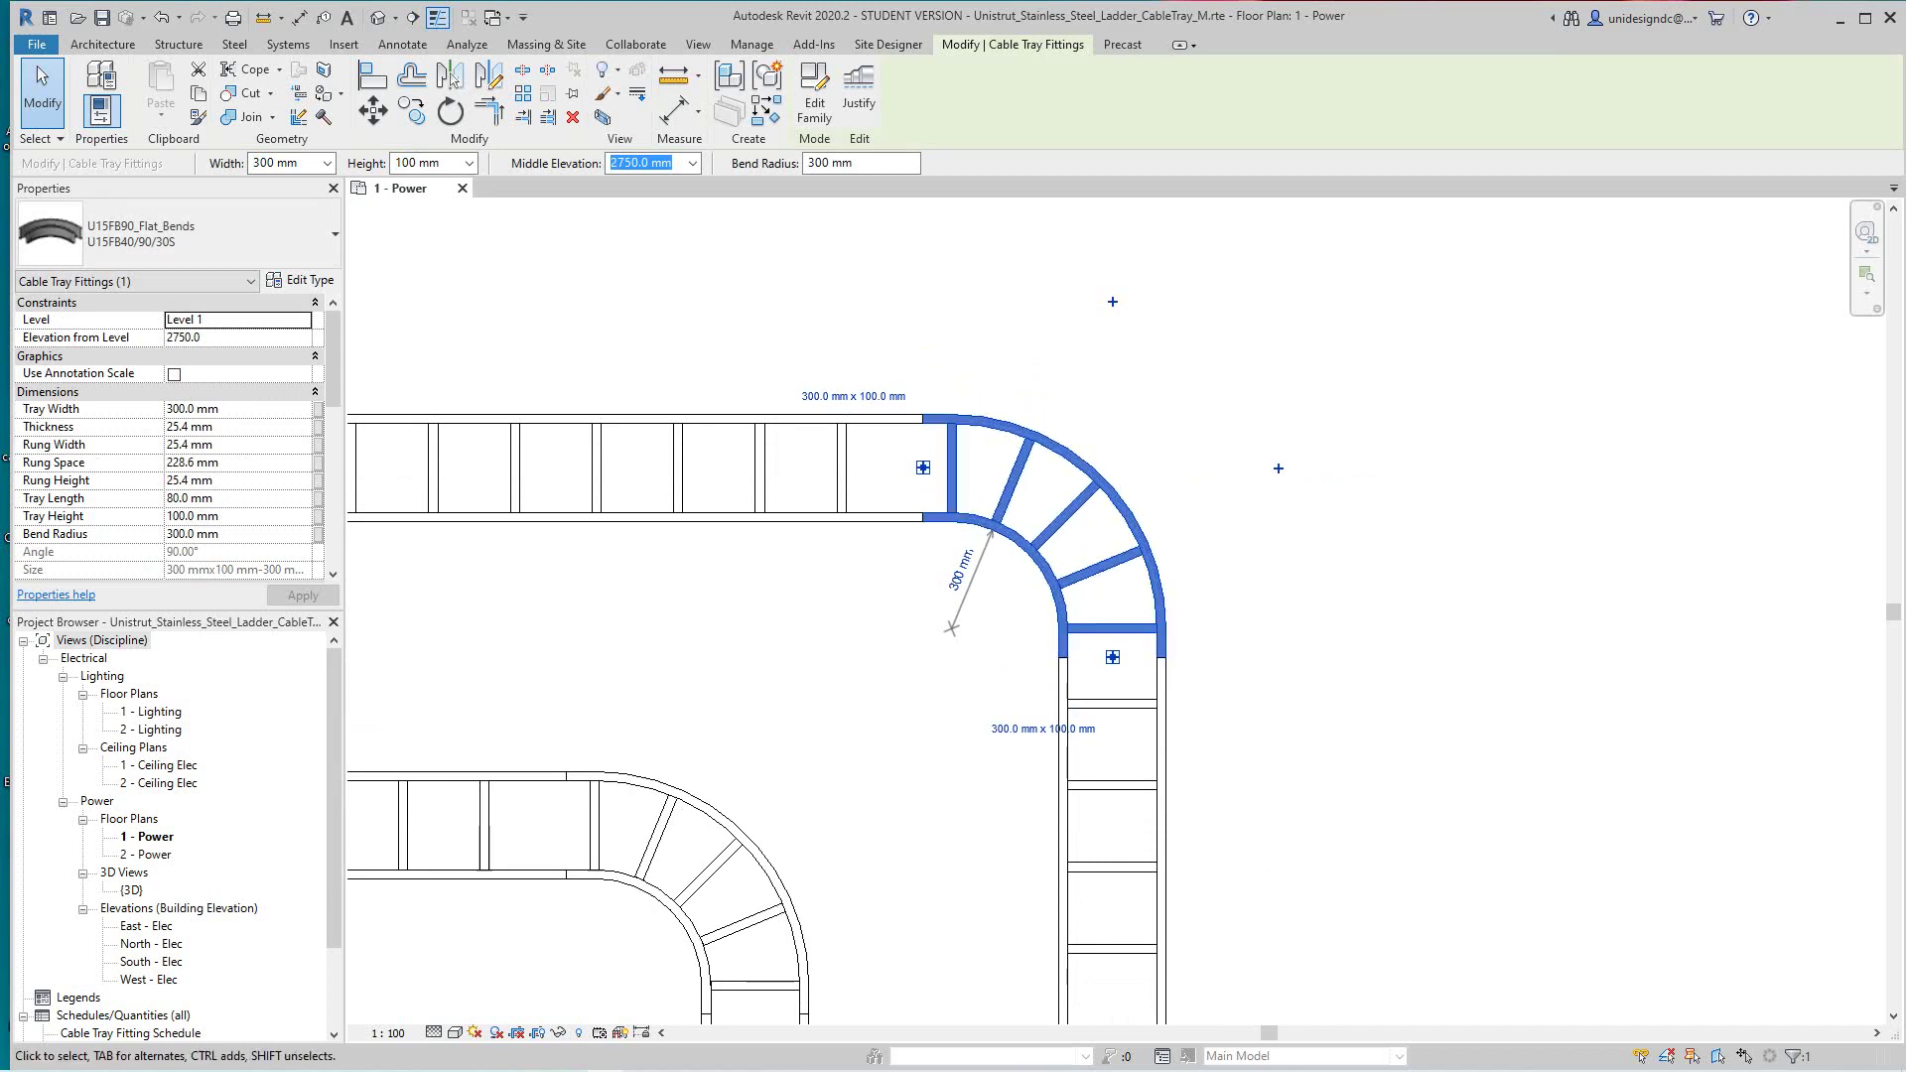
scroll(1357, 487, "down", 1)
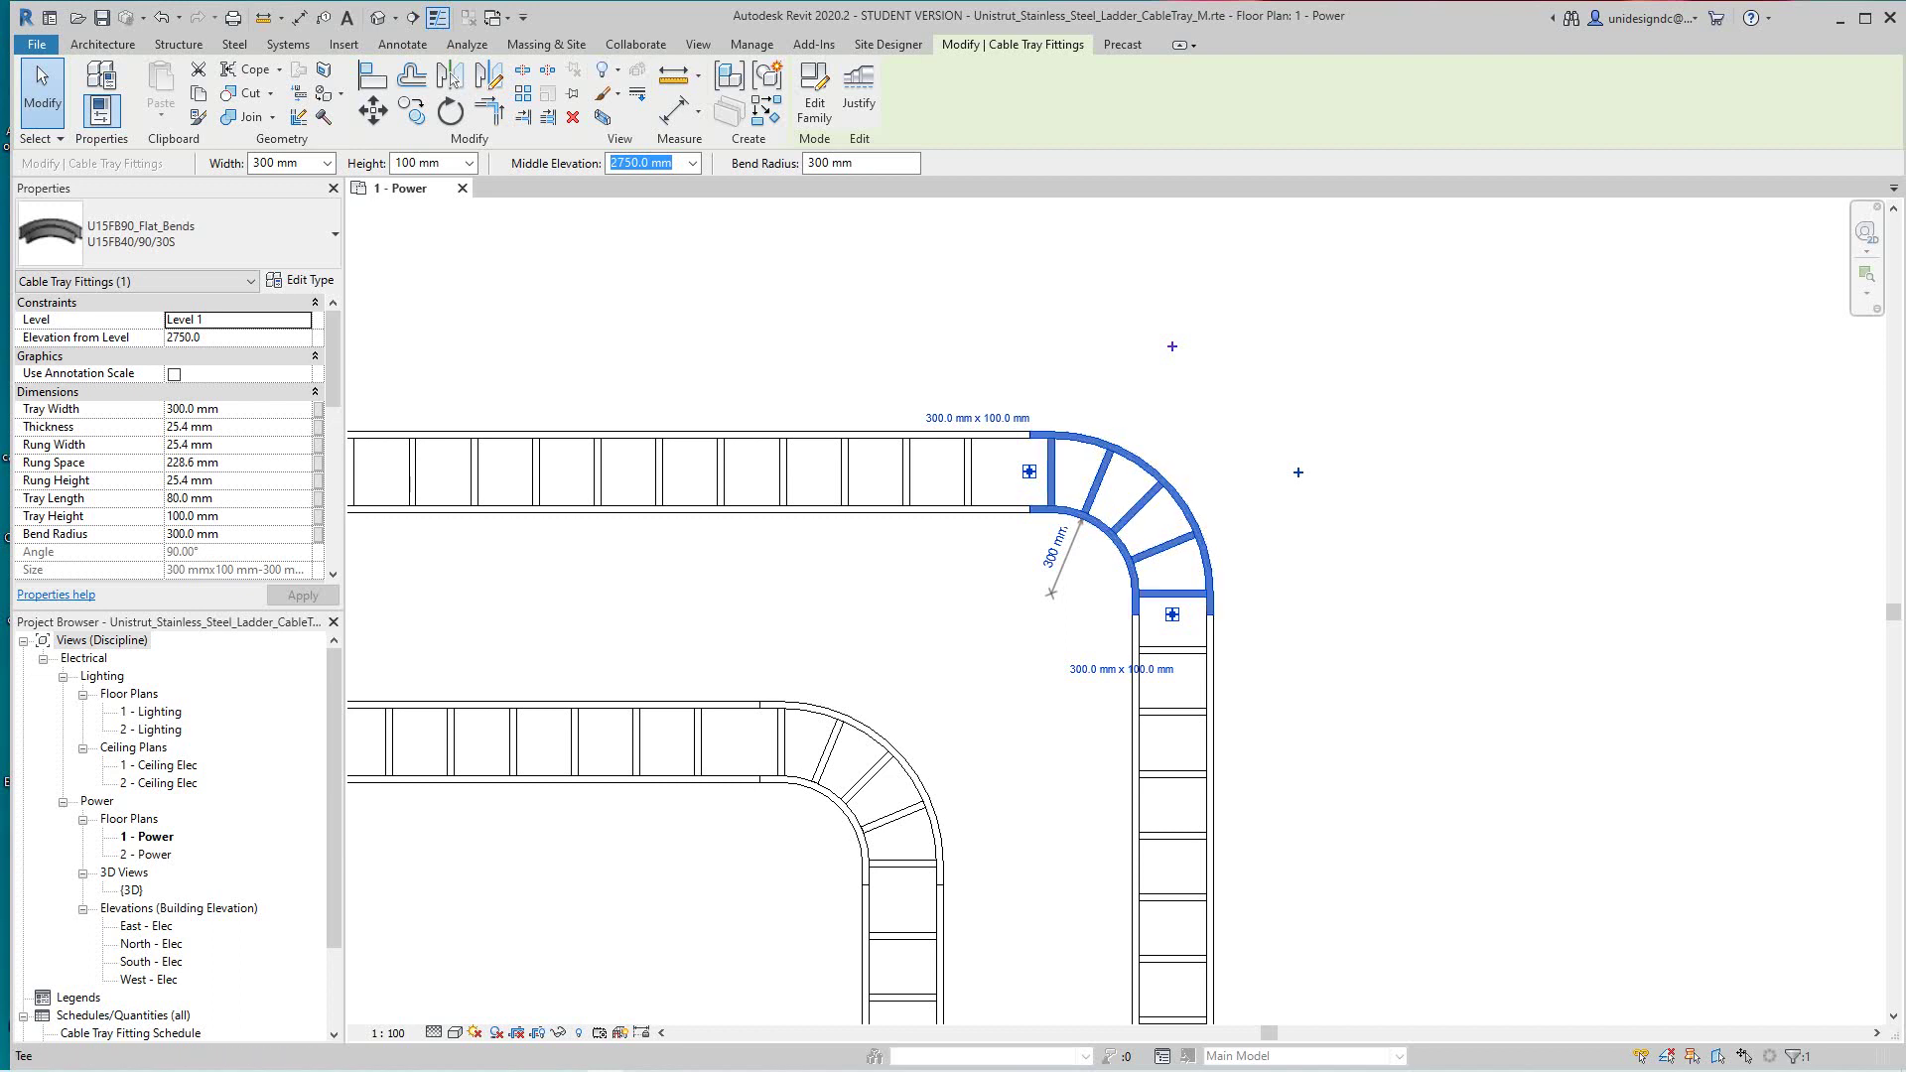
left_click(1172, 346)
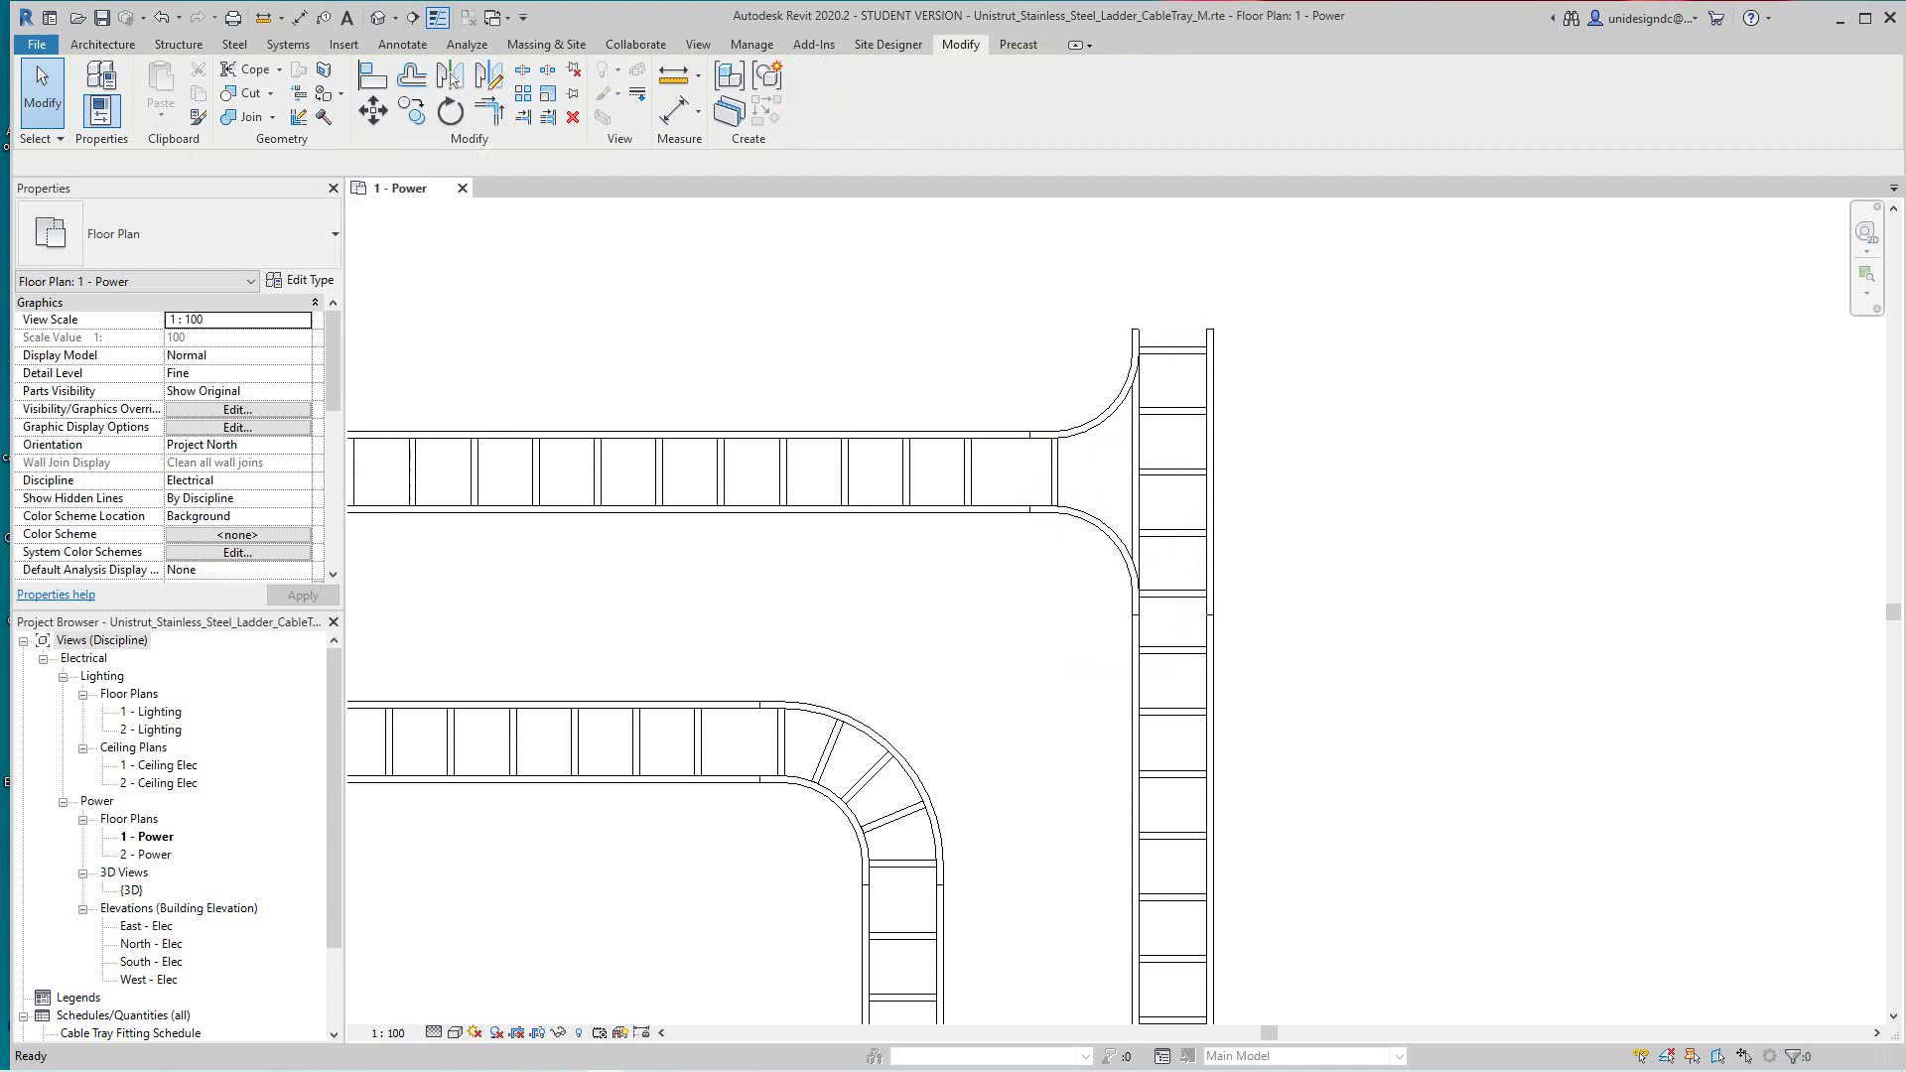
Reduce the upward-opening tee on the rotated outer run back to a bend
scroll(1304, 433, "down", 1)
scroll(1275, 517, "up", 1)
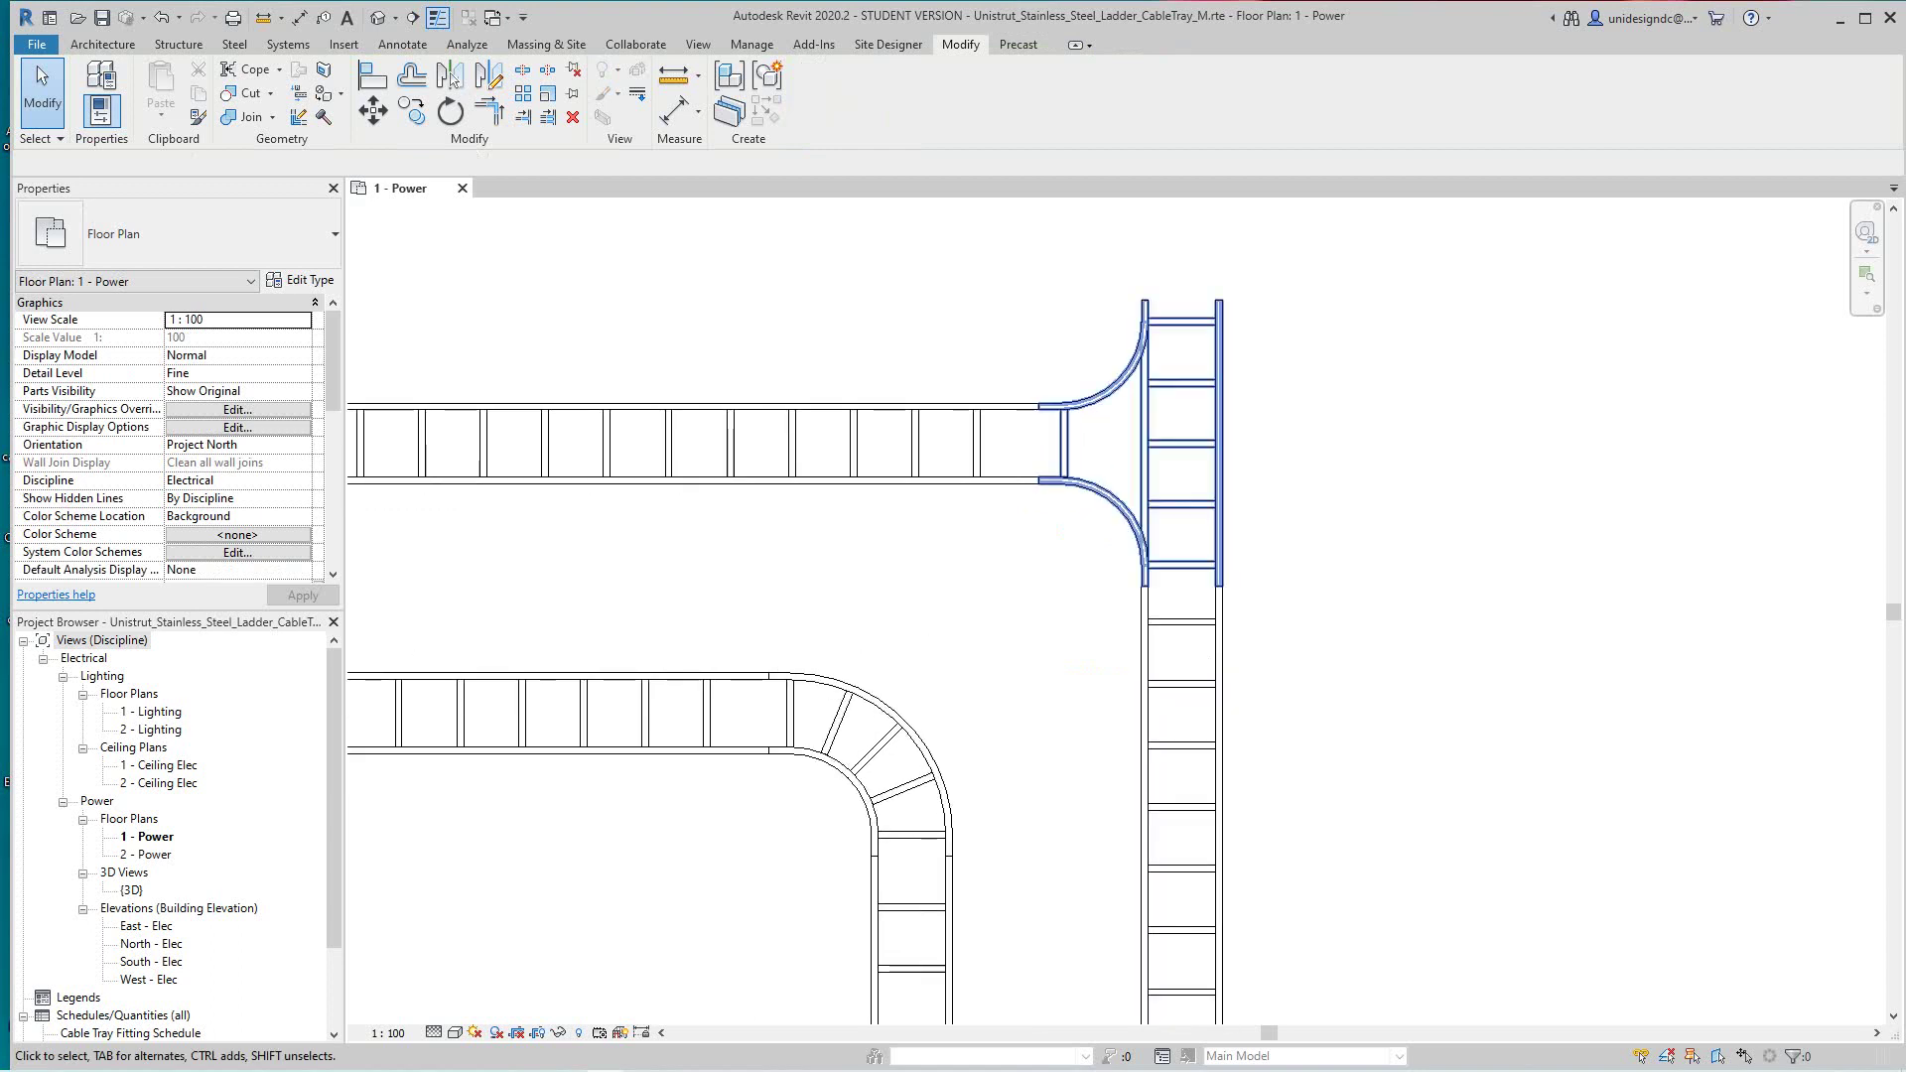
left_click(1219, 505)
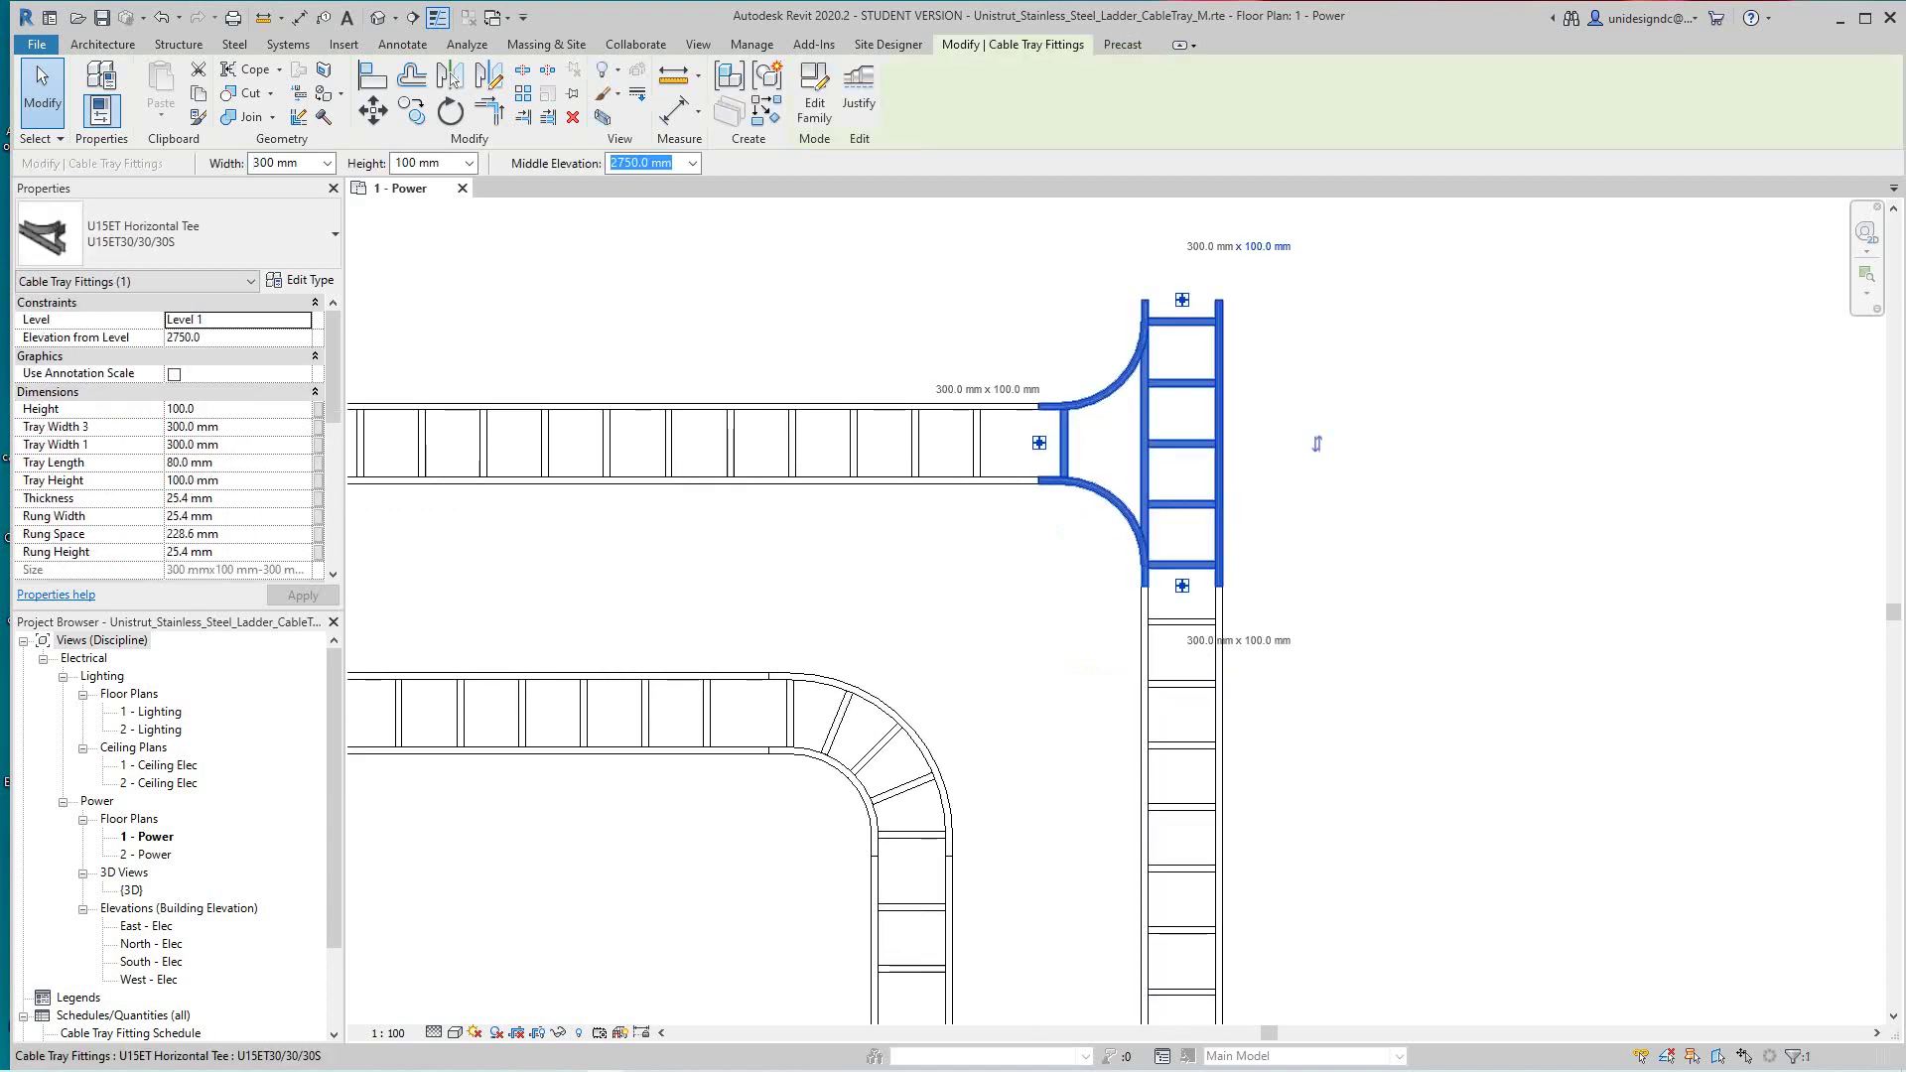
scroll(1252, 739, "down", 1)
middle_click_drag(1252, 739, 1252, 820)
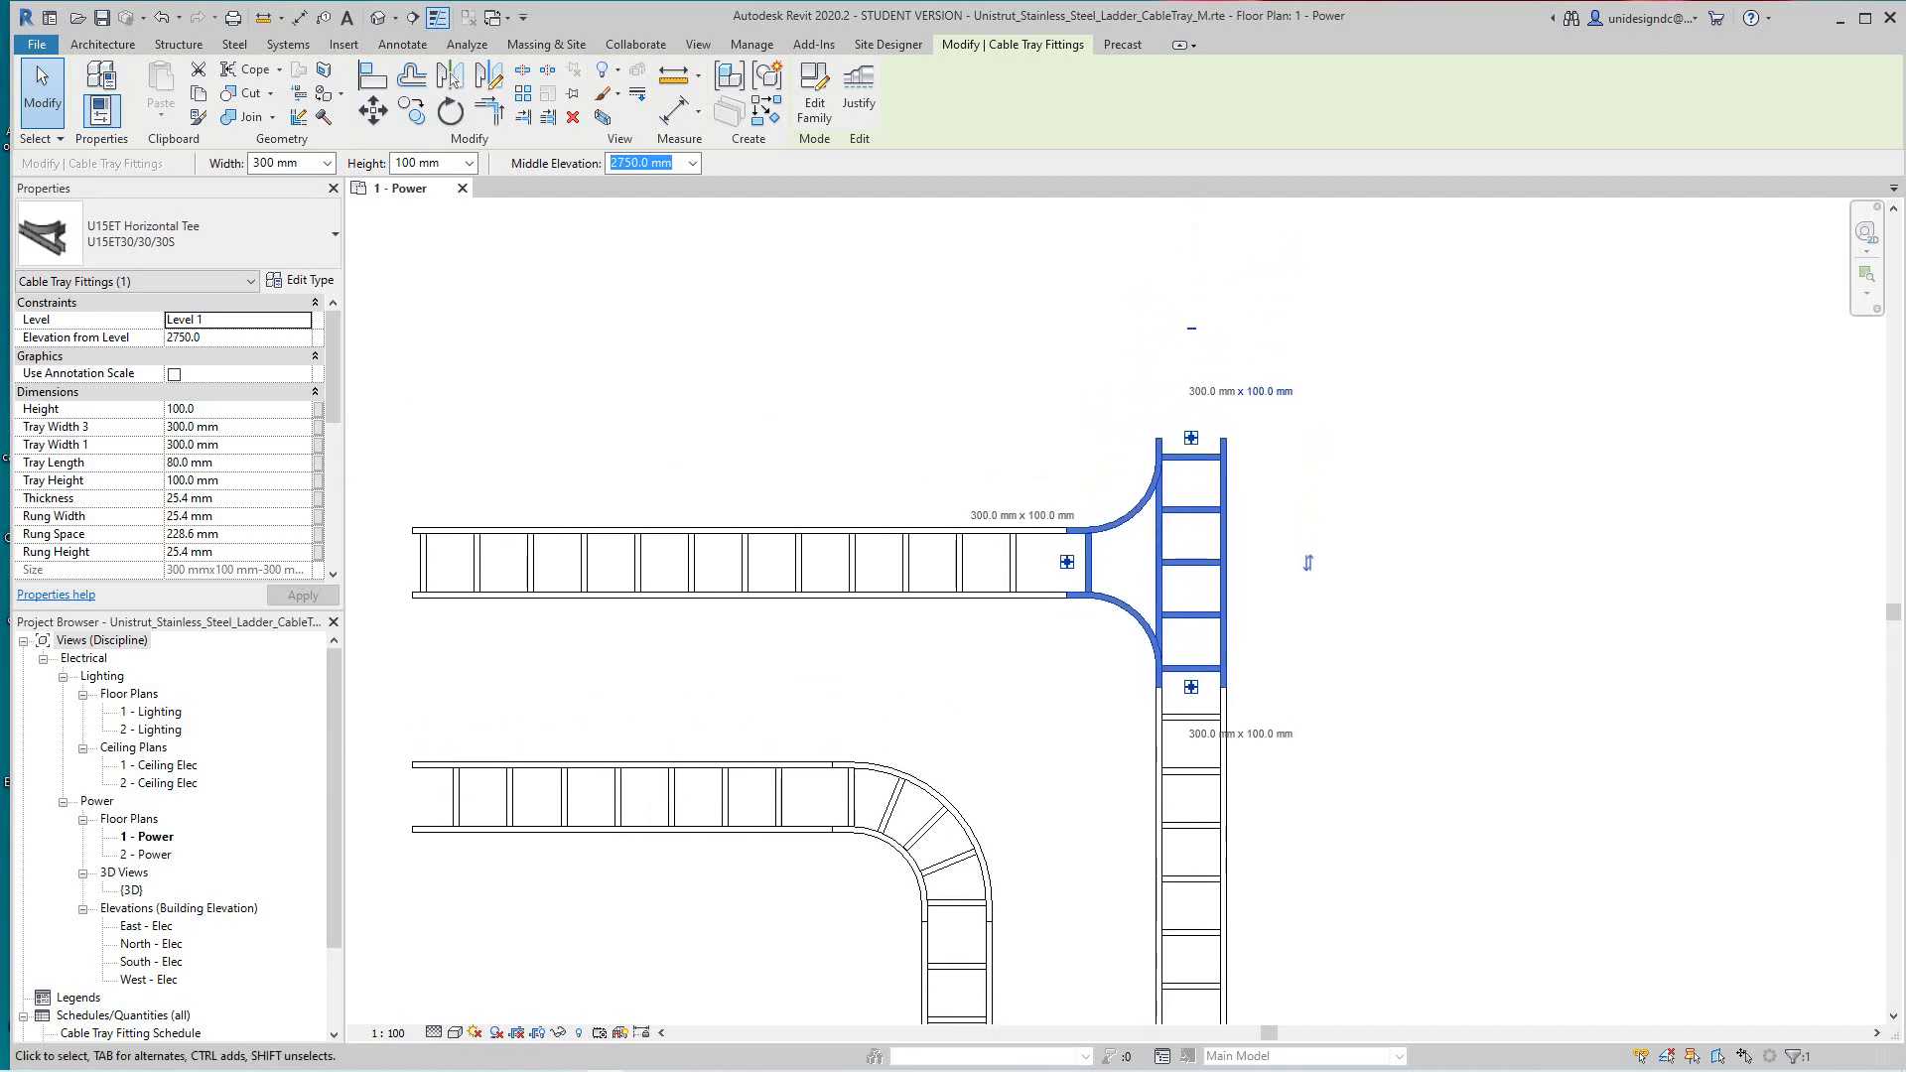
left_click(1191, 327)
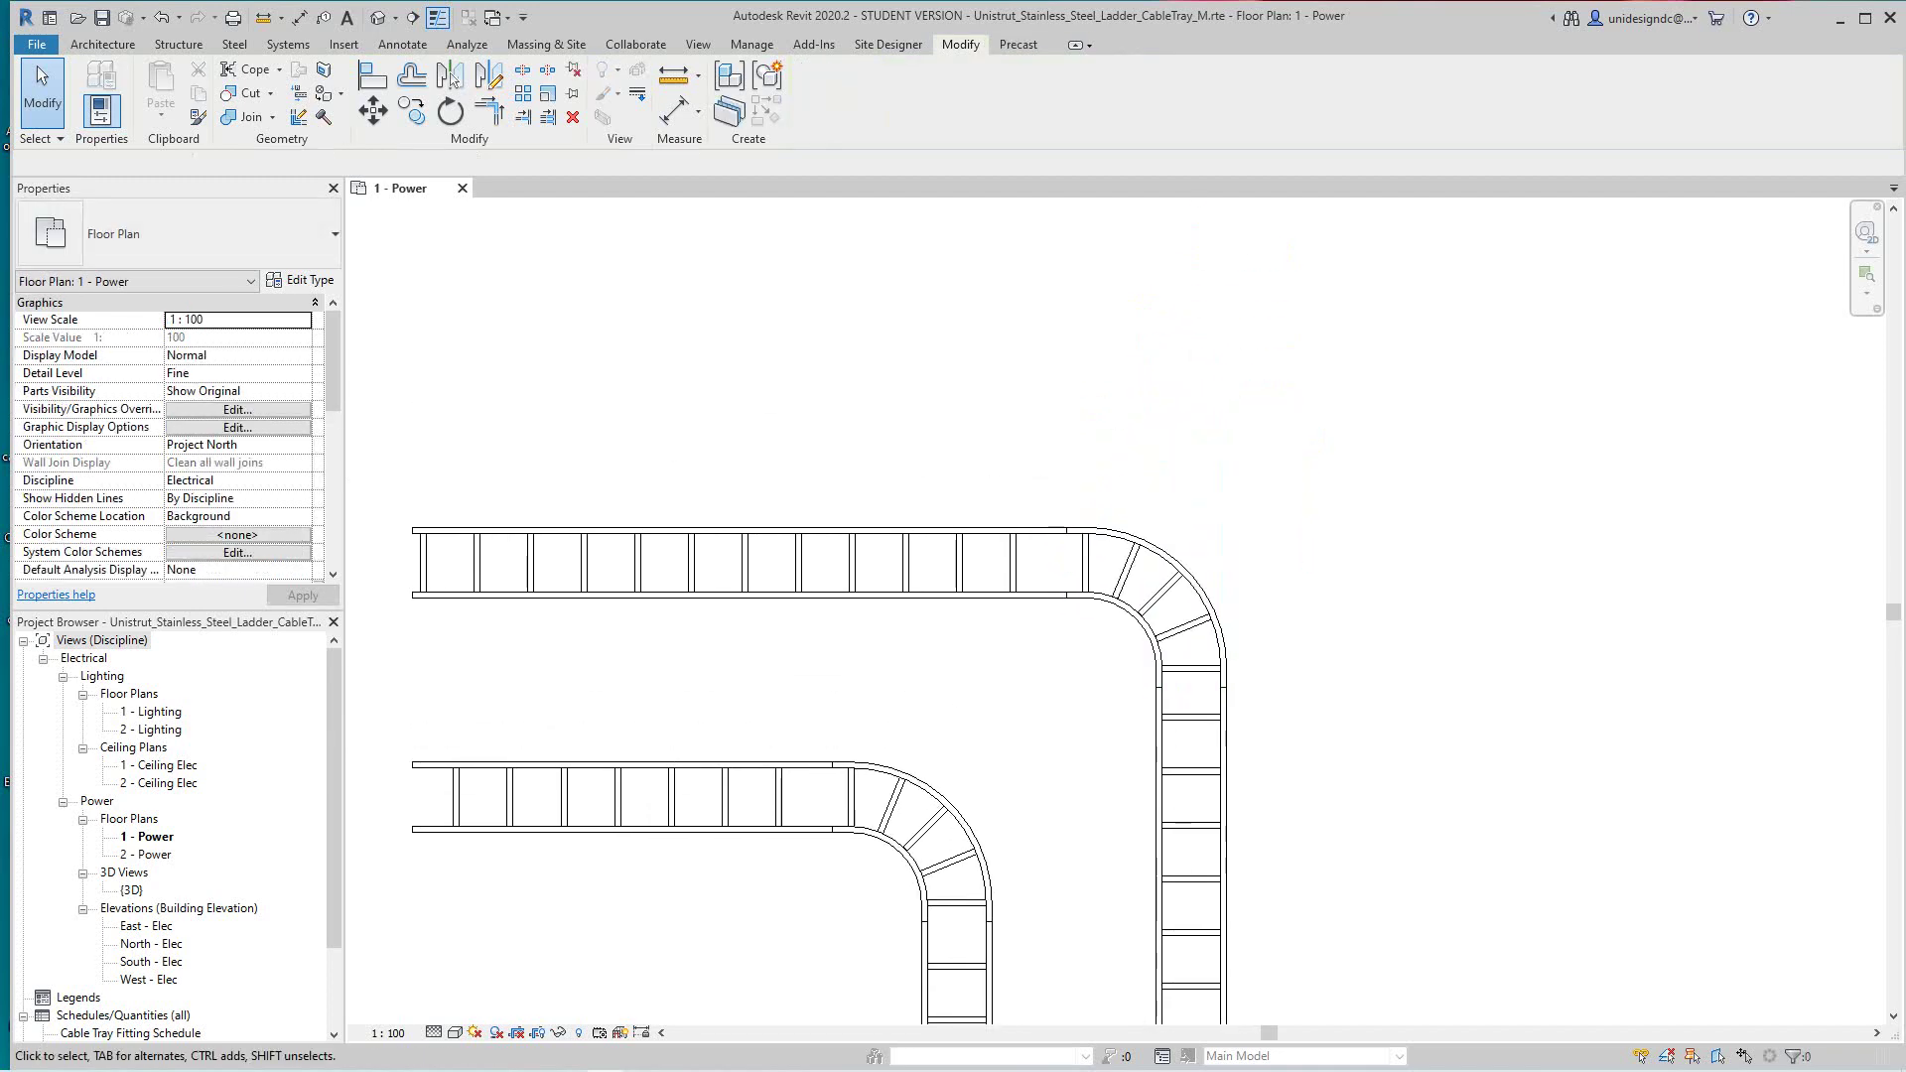
Convert the upper-right bend of the rotated outer run into a horizontal tee that opens to the right
left_click(1181, 575)
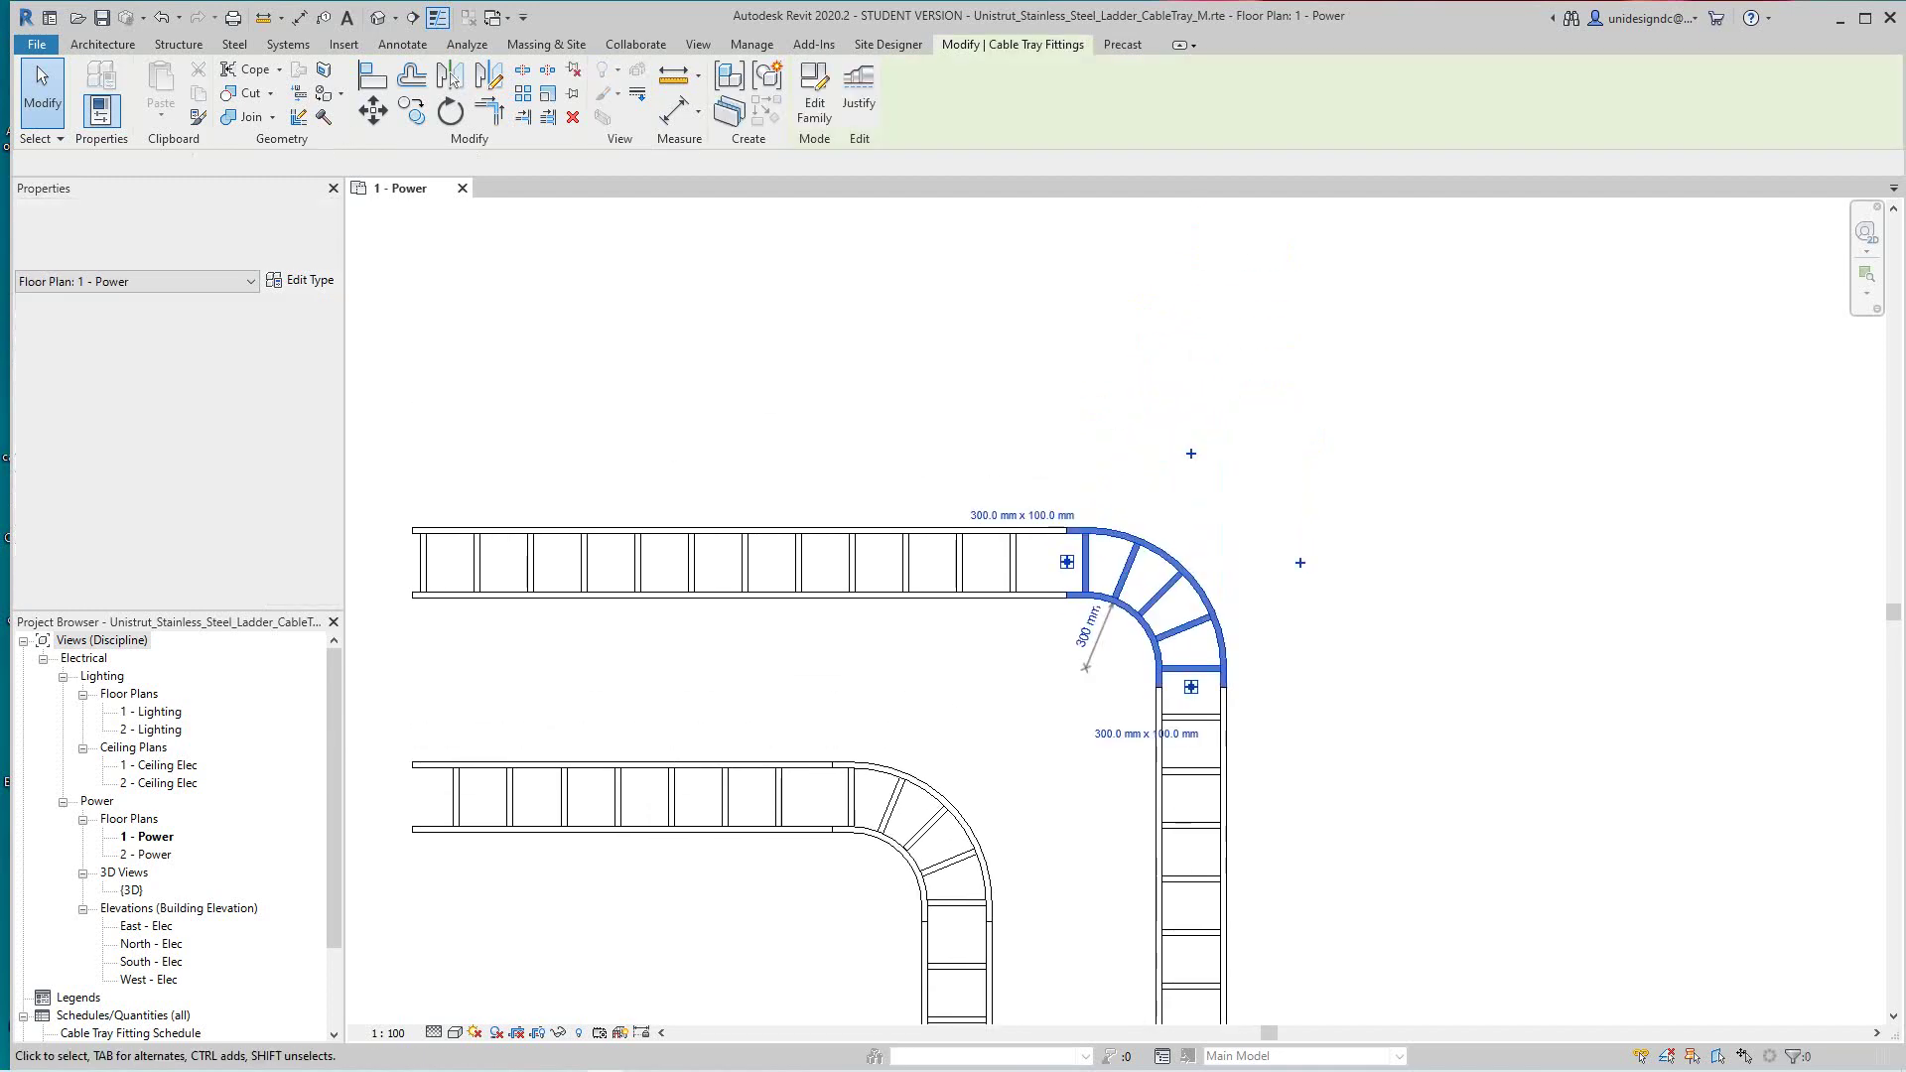
left_click(1298, 562)
scroll(1303, 541, "down", 4)
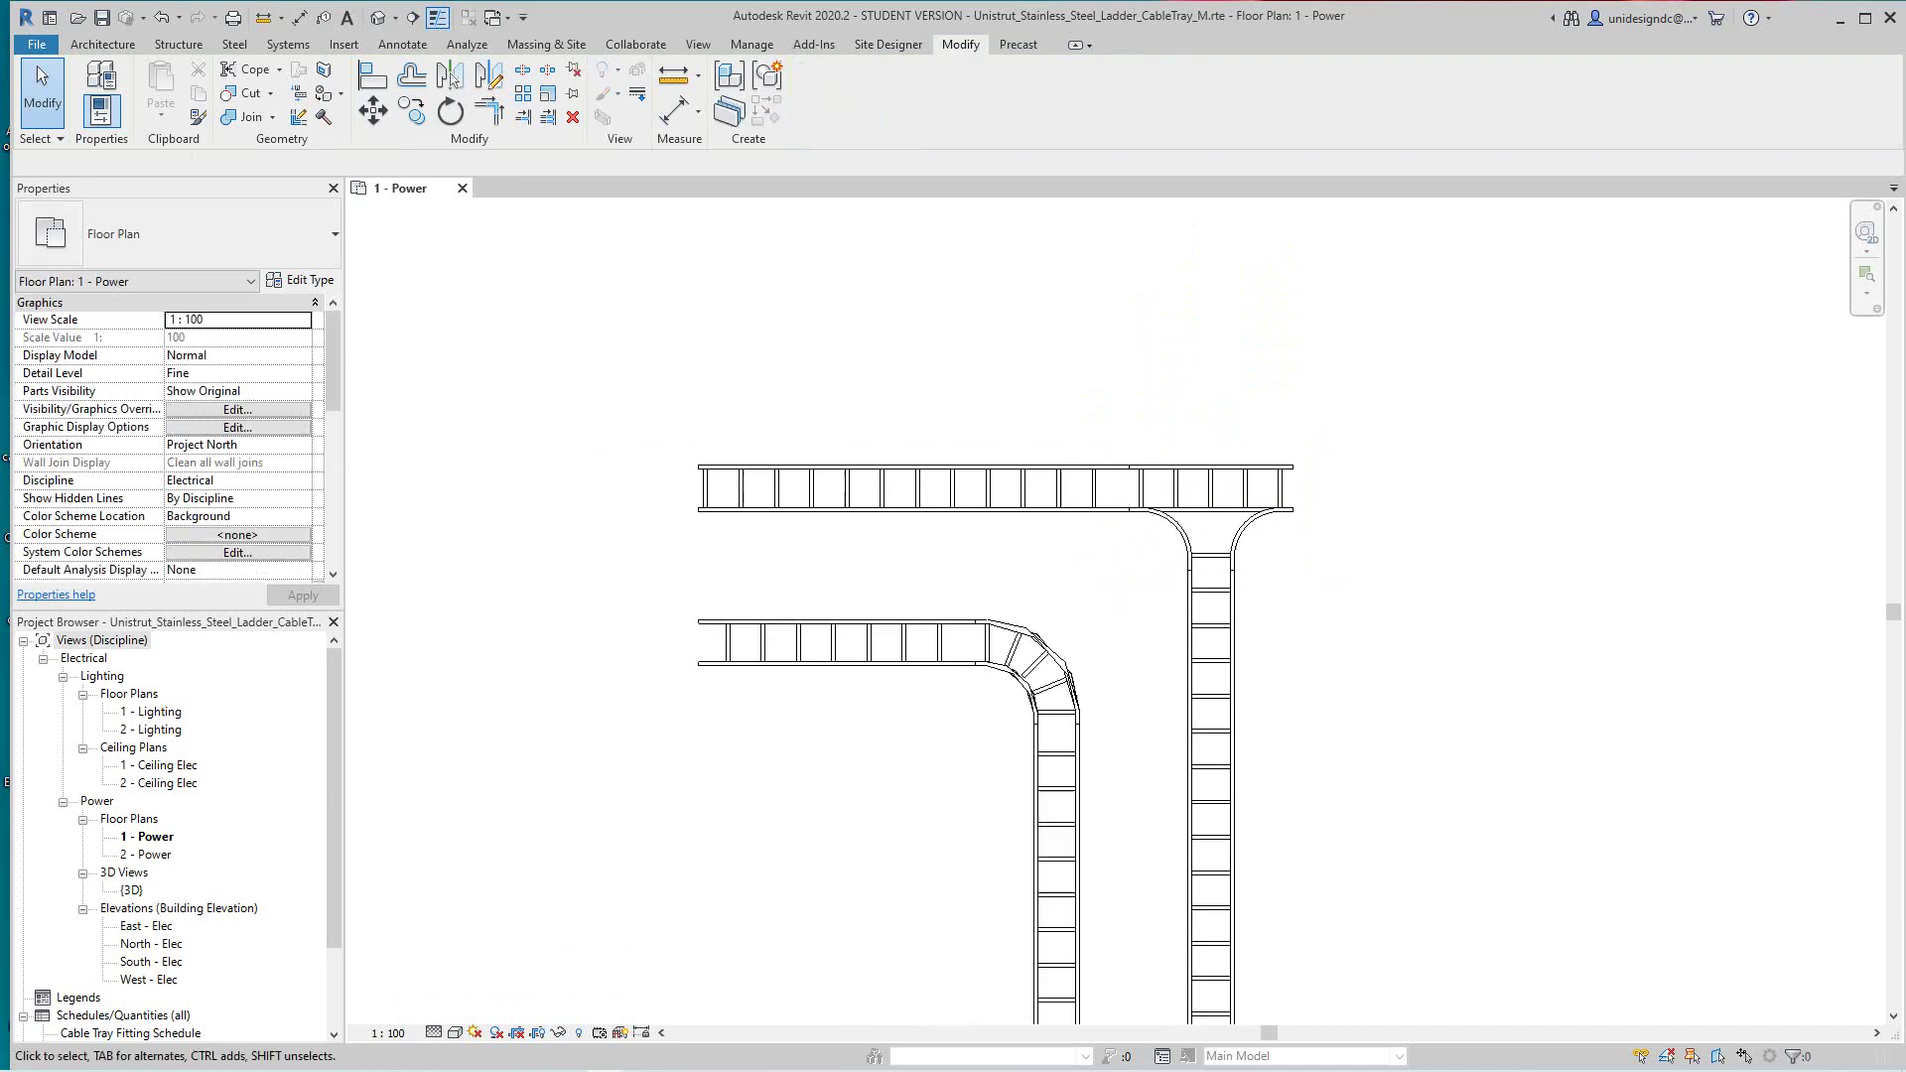
Draw a cable tray from the tee's open end horizontally to the right, turning it 1480 mm upward
scroll(1369, 584, "up", 4)
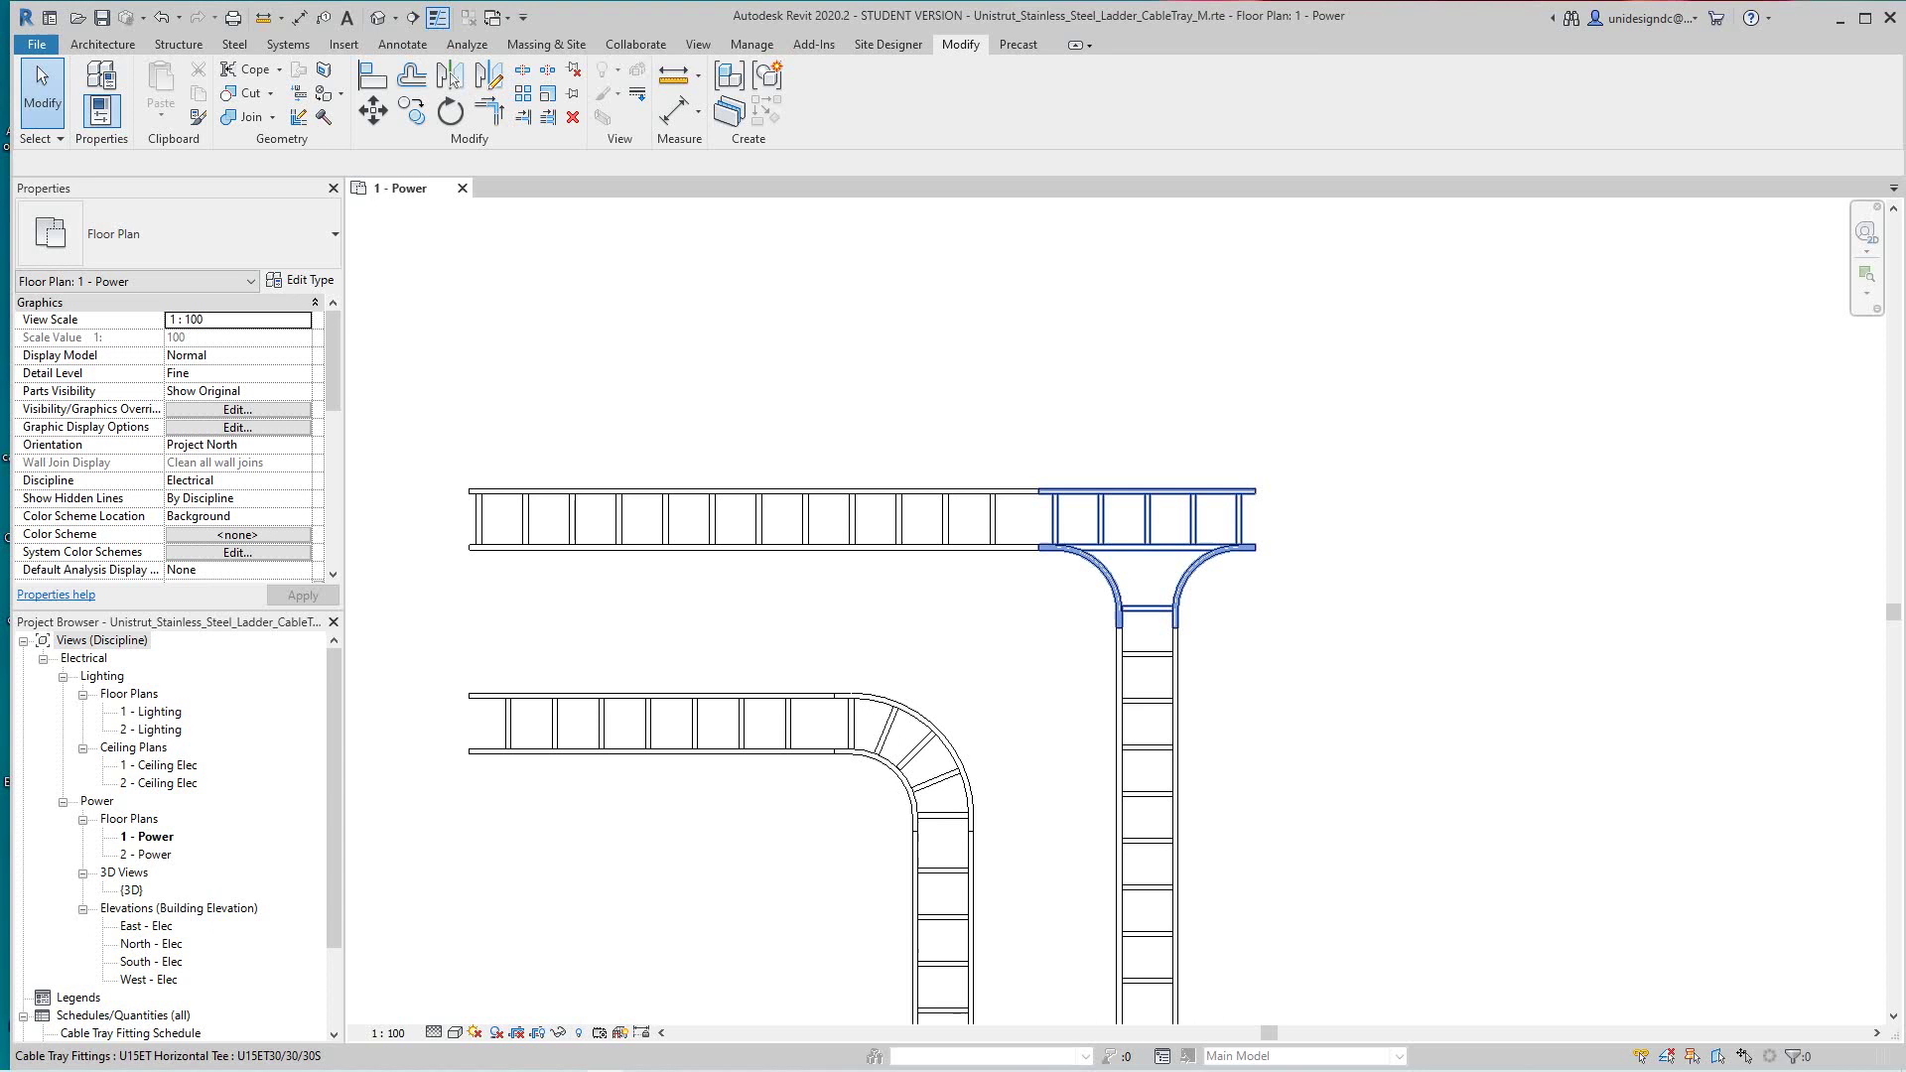
left_click(1253, 522)
right_click(1255, 522)
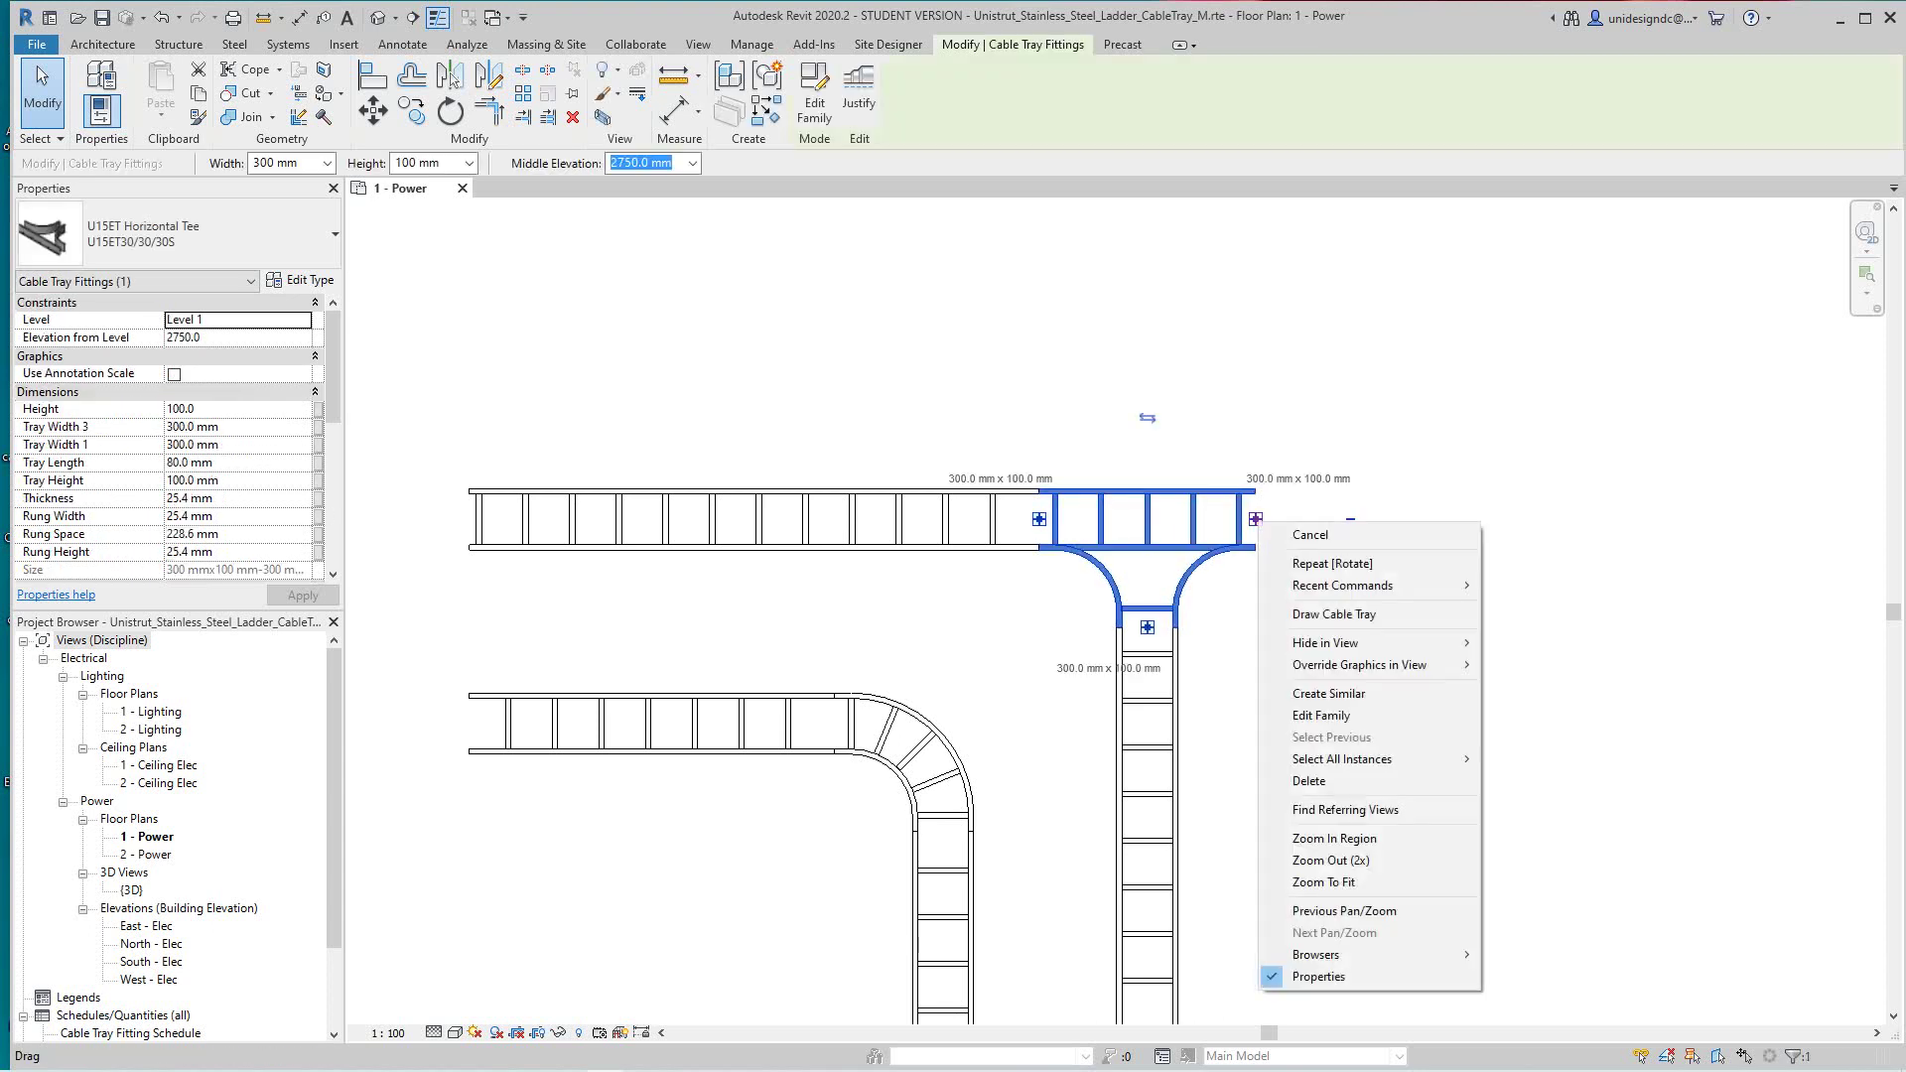
left_click(1333, 614)
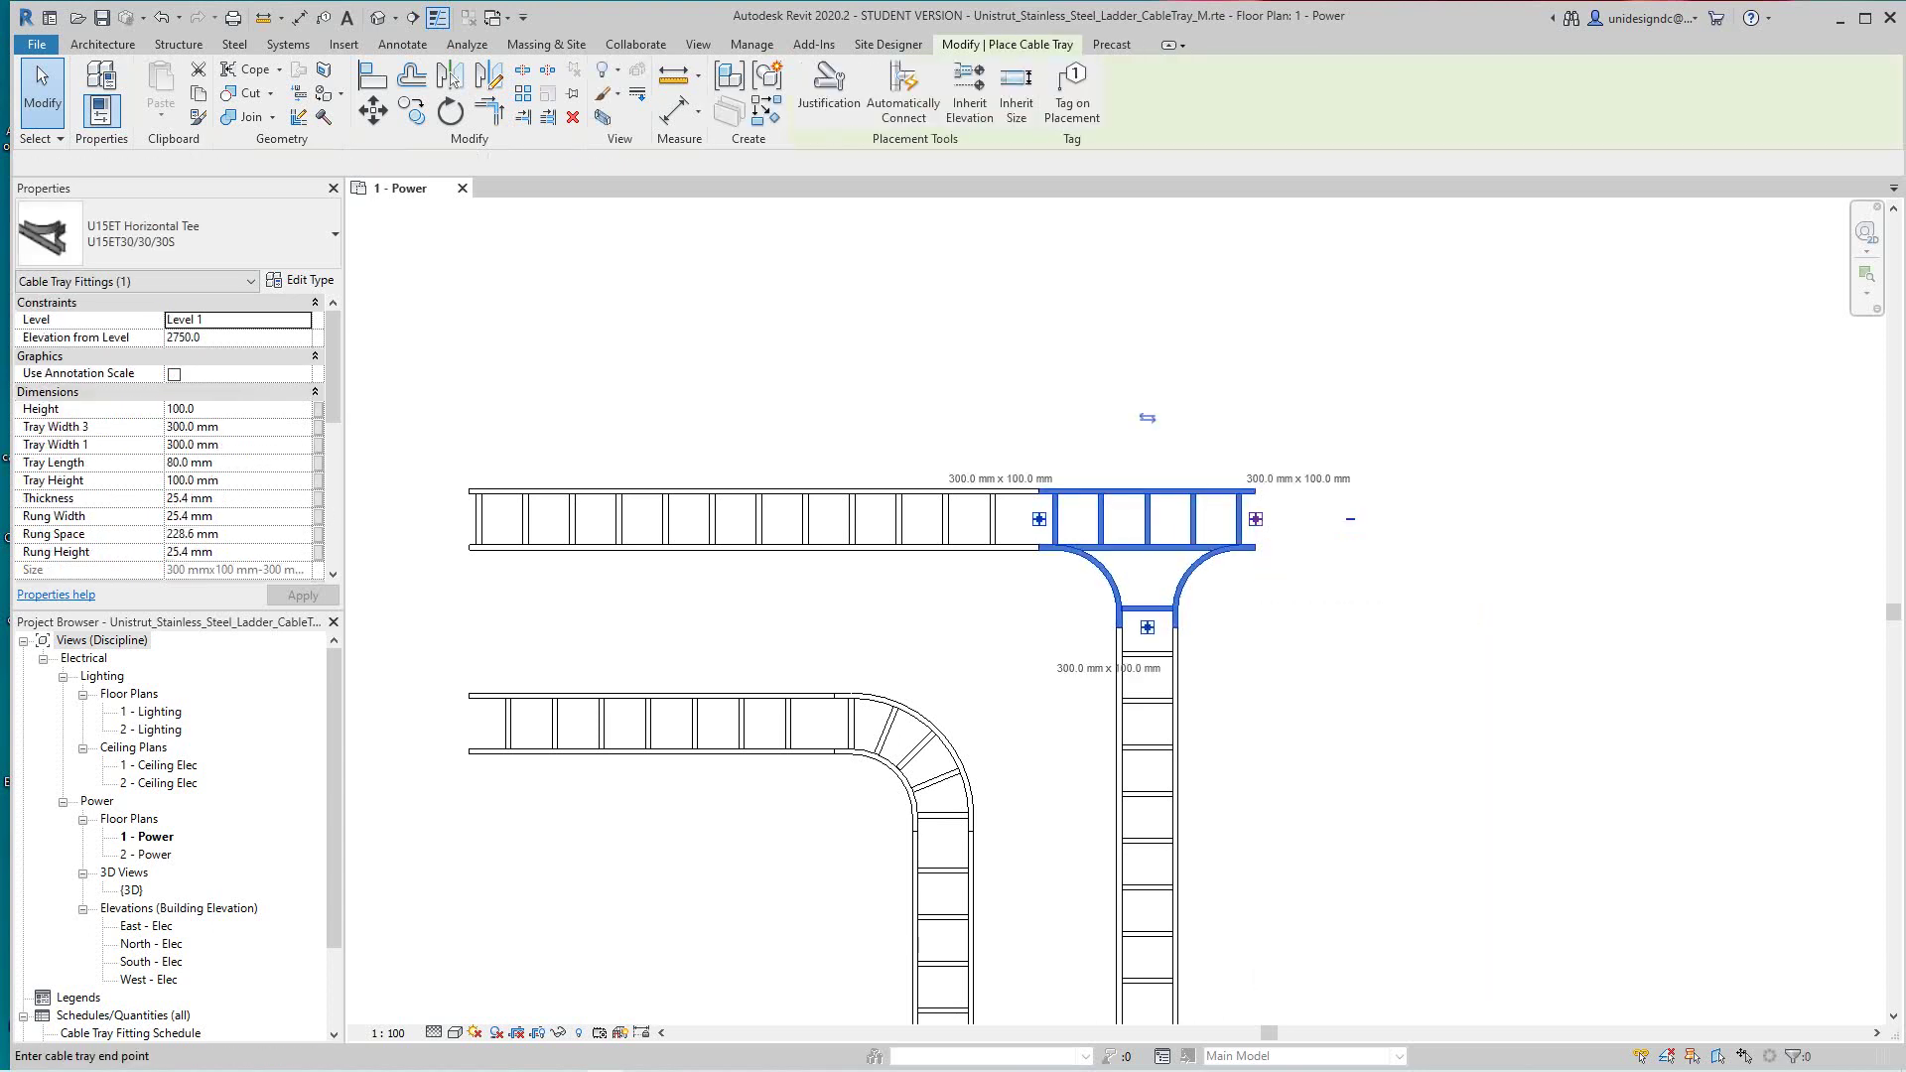
middle_click_drag(1555, 519, 1294, 538)
left_click(1462, 538)
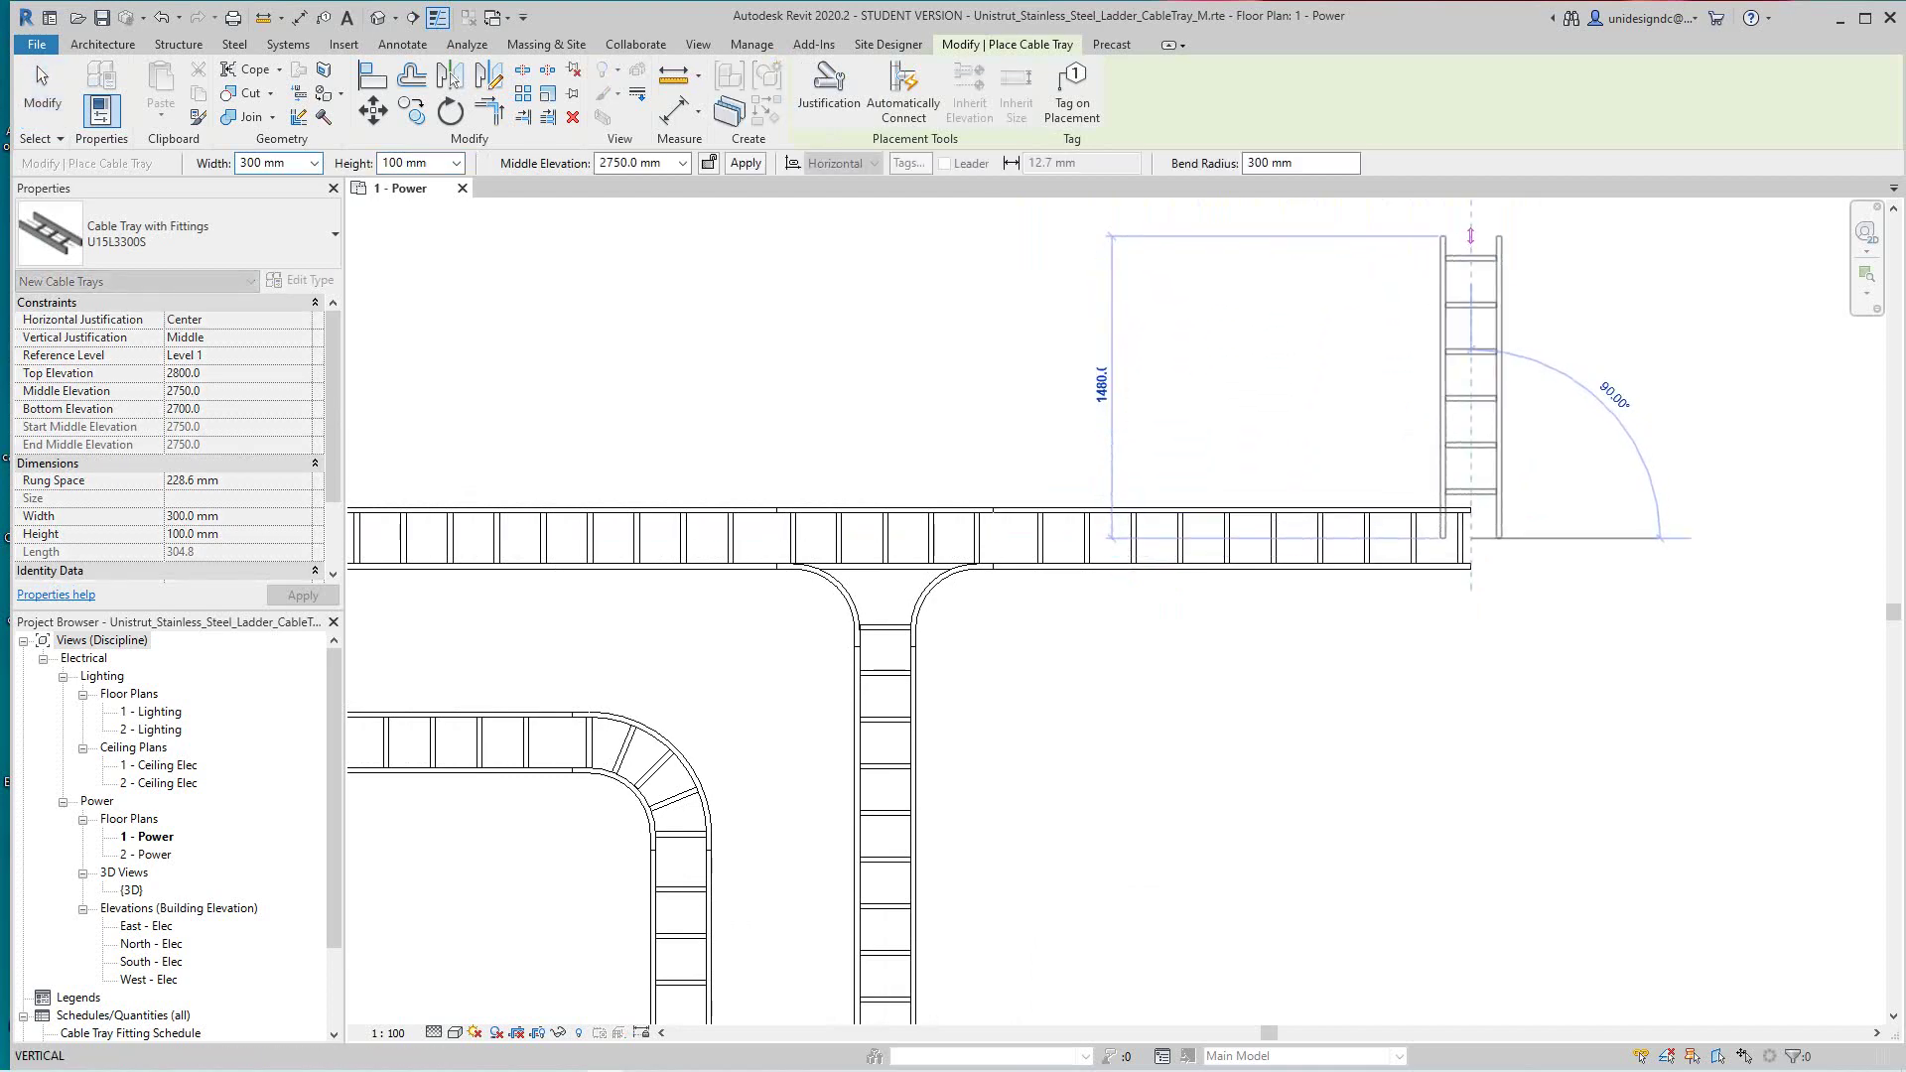
left_click(1470, 236)
right_click(1472, 240)
left_click(1507, 256)
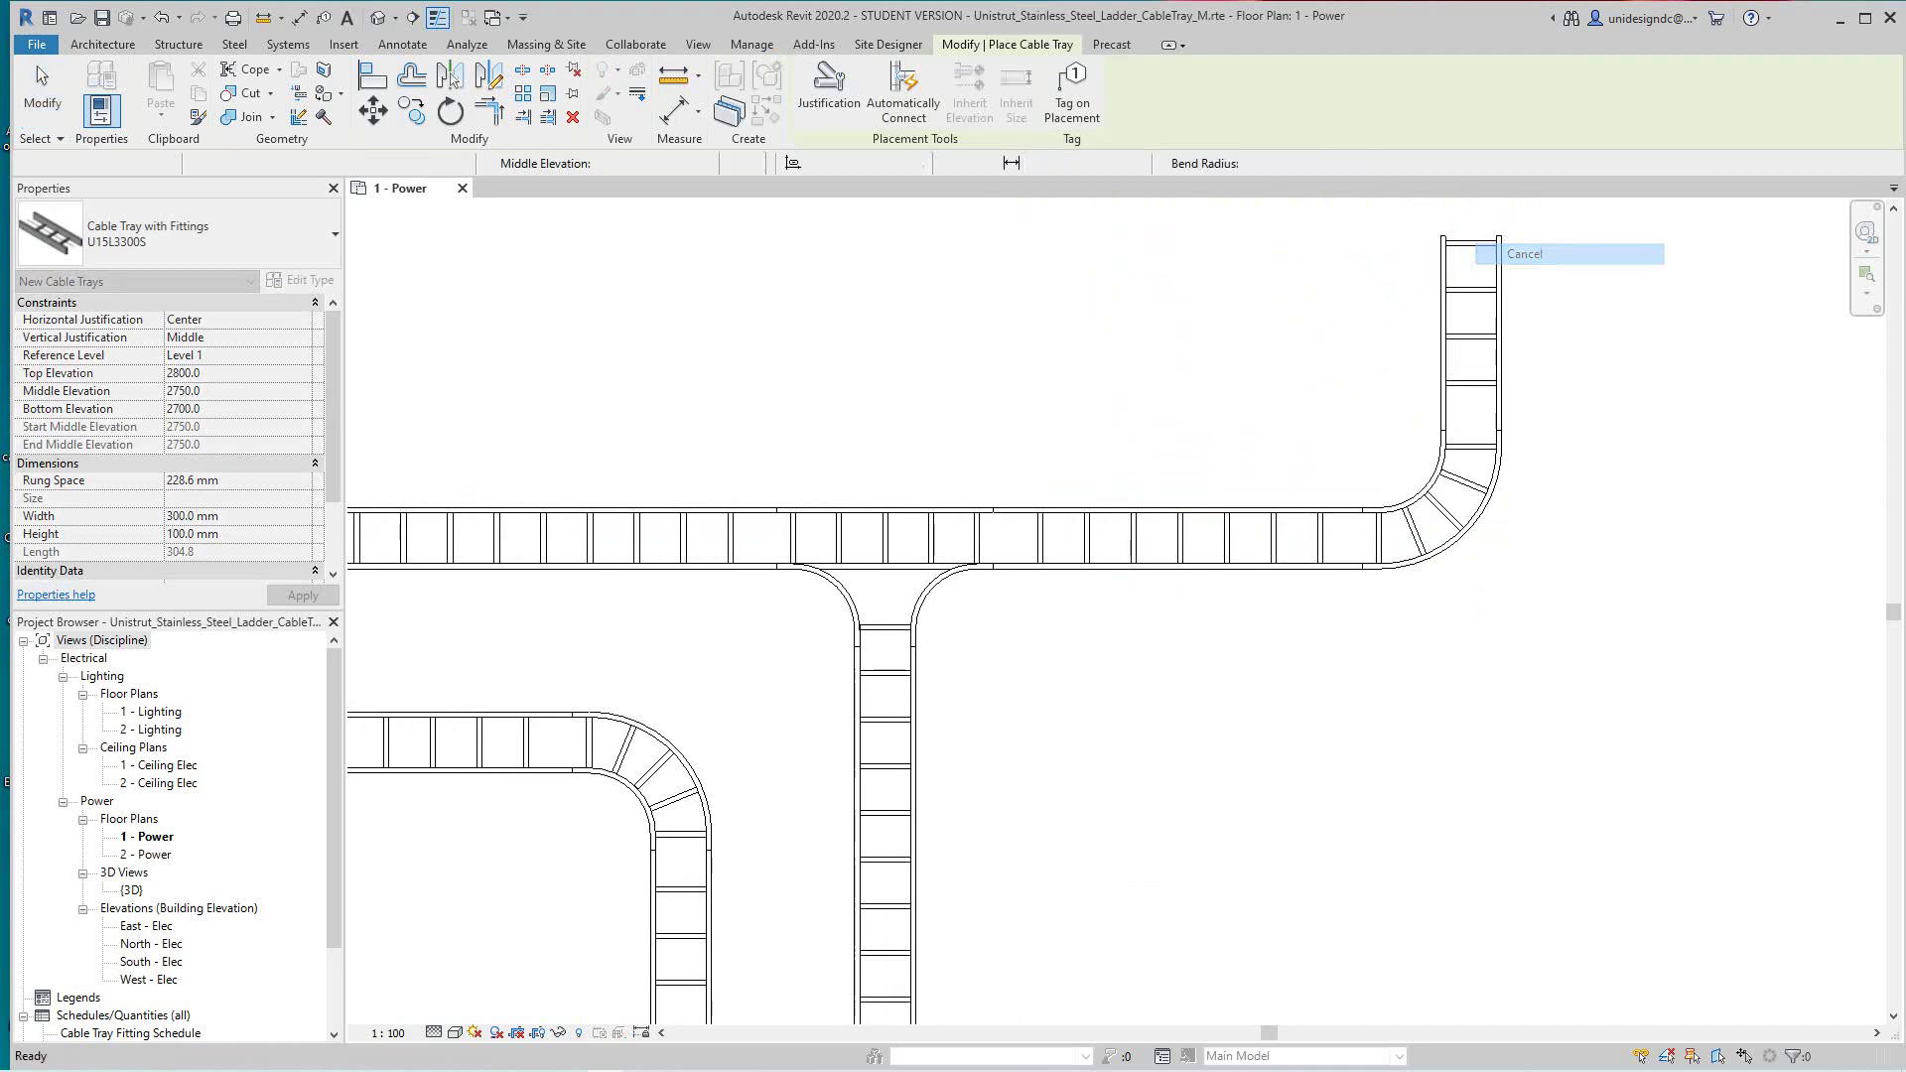
Review the new tray branch alongside the other tray runs and end cable tray placement
scroll(1370, 432, "down", 3)
scroll(1371, 681, "down", 3)
middle_click_drag(1371, 681, 1450, 718)
scroll(1138, 646, "up", 3)
middle_click_drag(1136, 647, 1230, 627)
scroll(1230, 627, "down", 4)
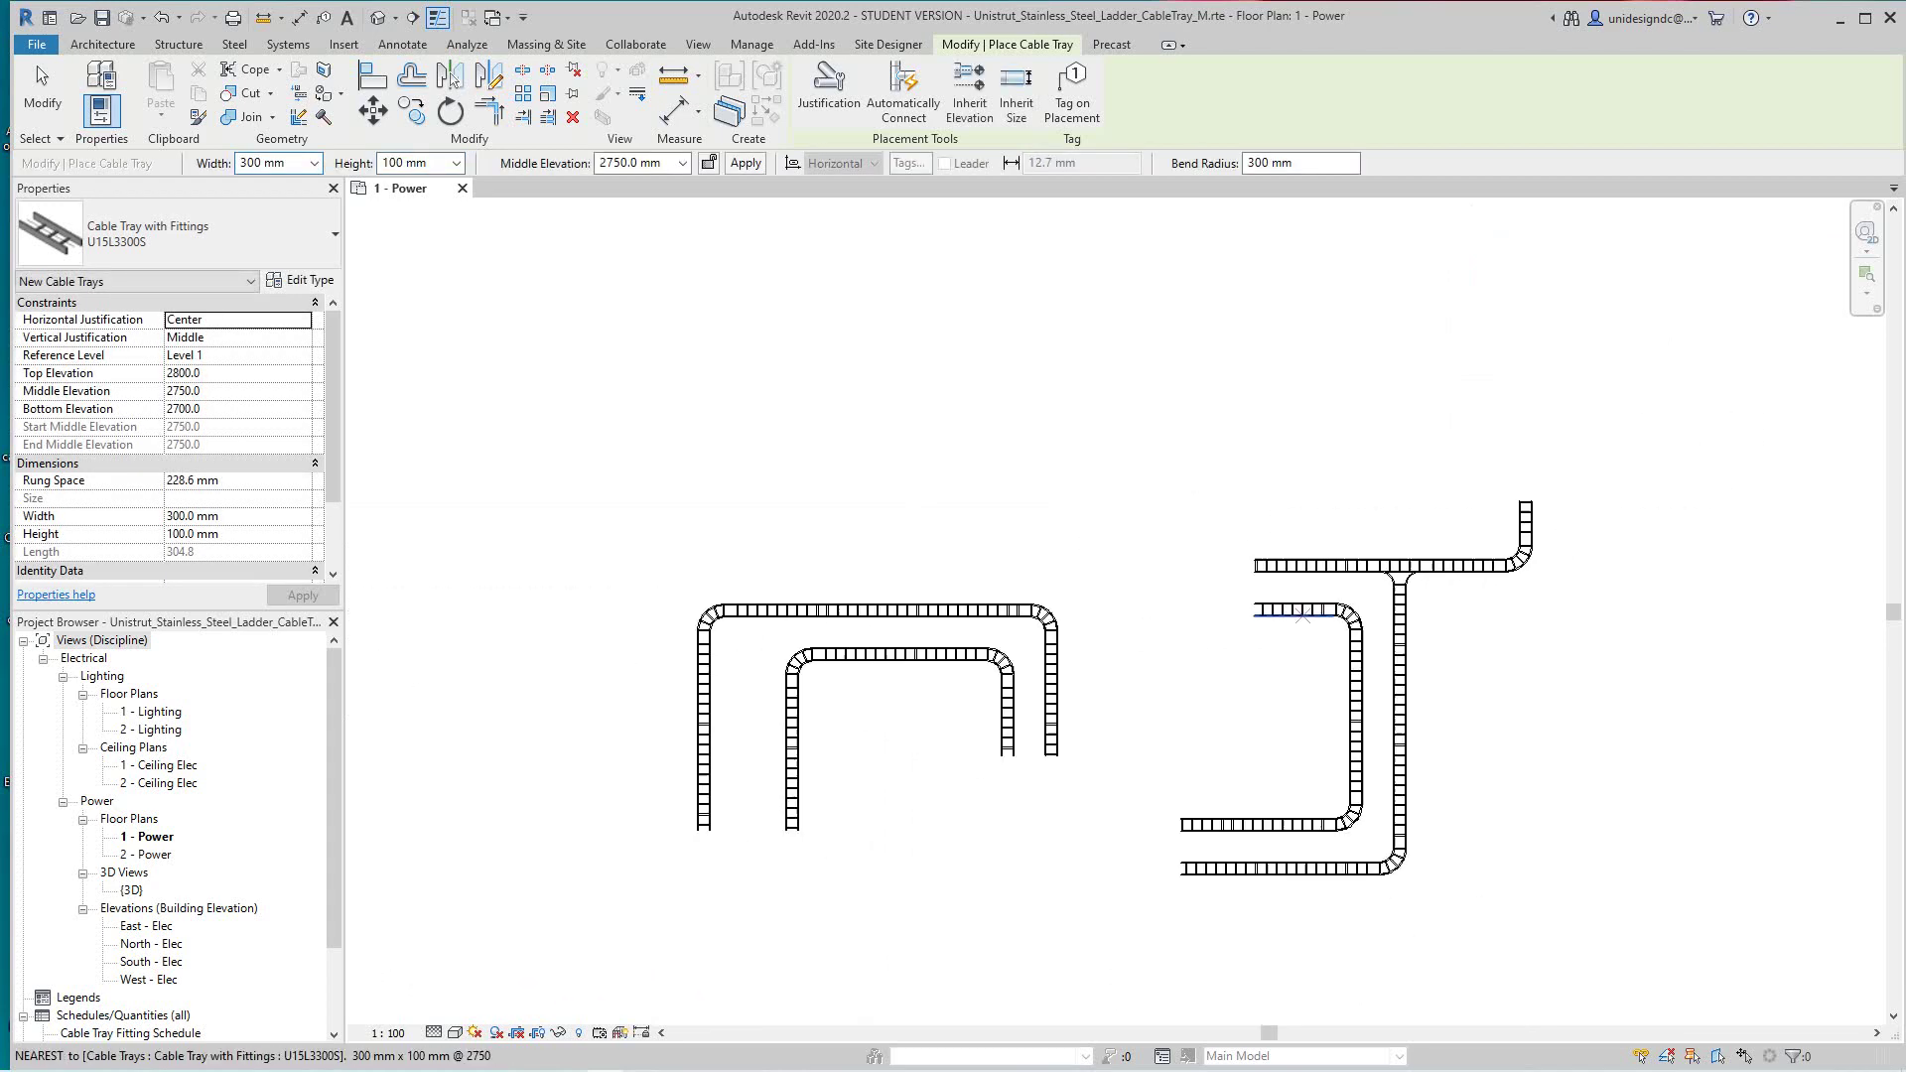
scroll(1327, 625, "up", 4)
scroll(1409, 497, "up", 1)
middle_click_drag(1409, 496, 1191, 510)
right_click(1190, 474)
left_click(1223, 486)
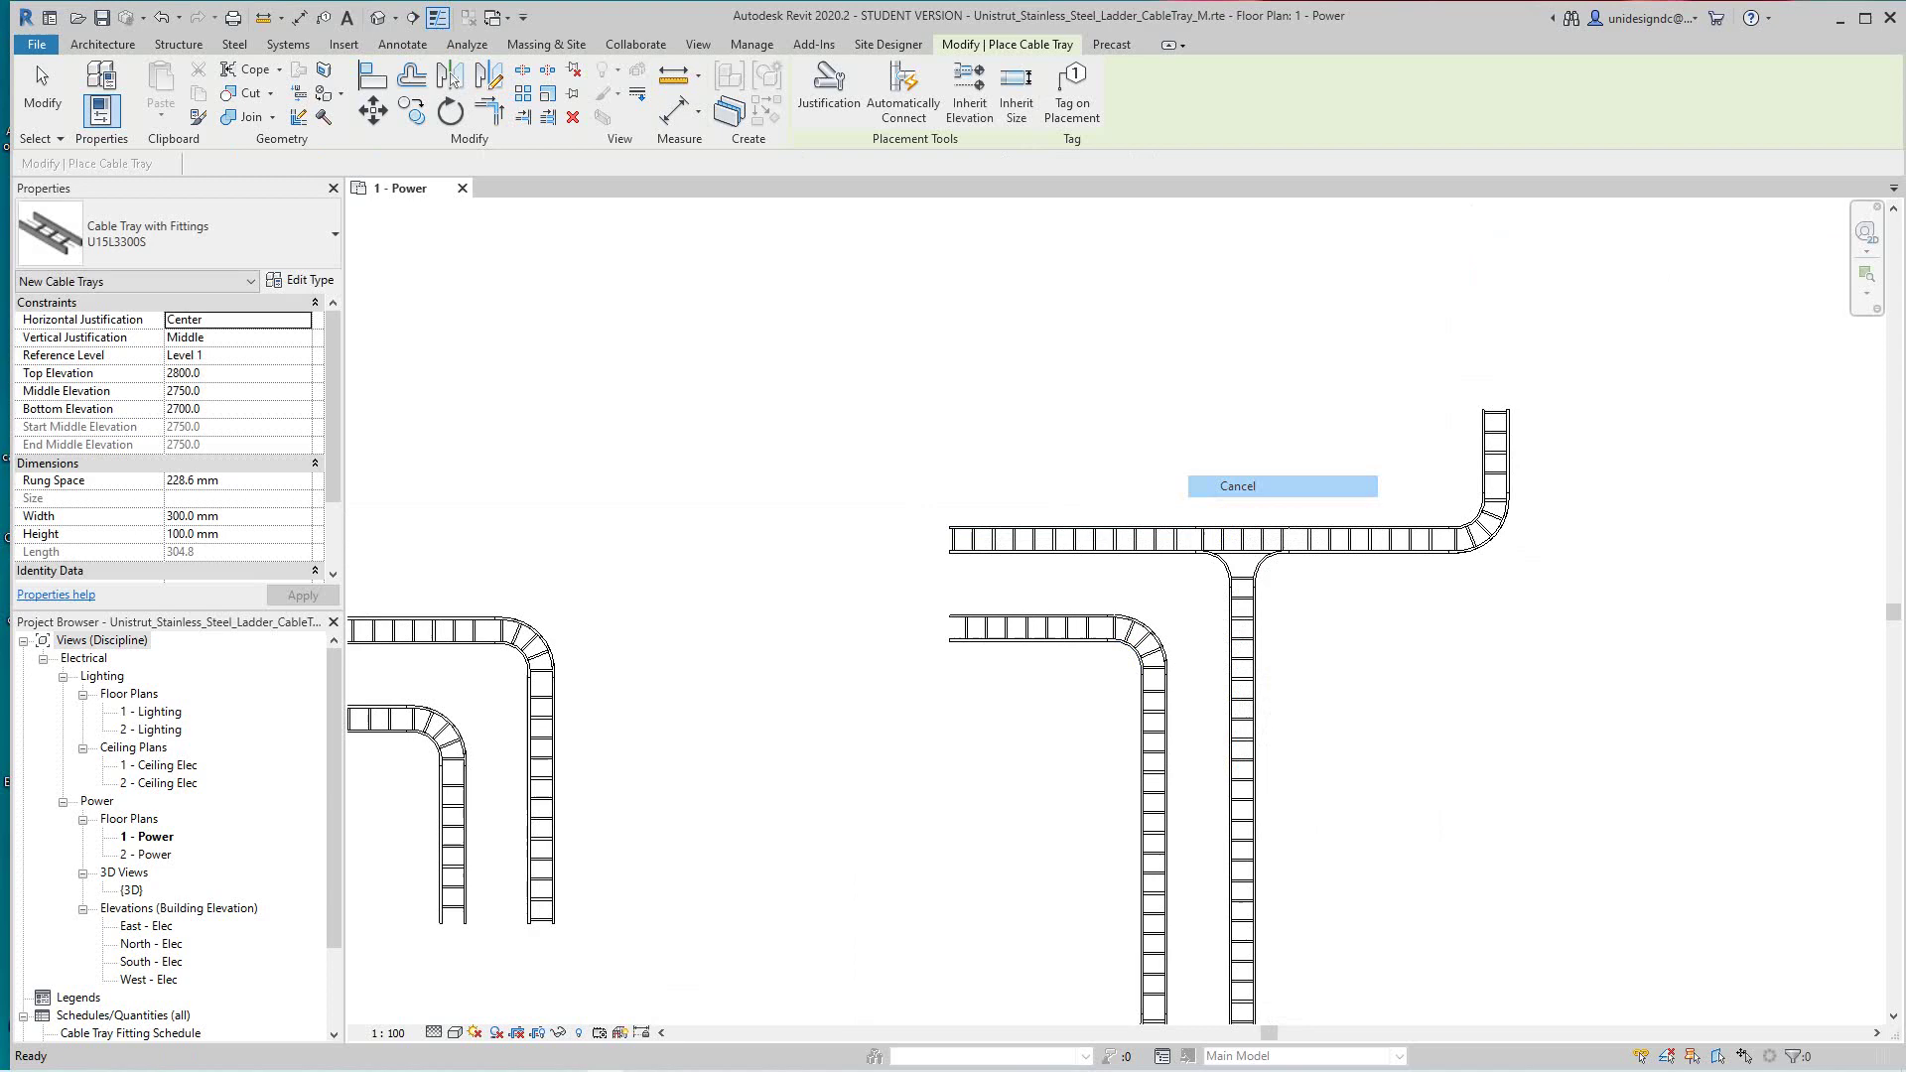
Convert the horizontal tee on the rotated outer run into a horizontal cross by adding an opening on its upper side
scroll(1271, 503, "up", 5)
scroll(1285, 630, "up", 2)
left_click(1253, 612)
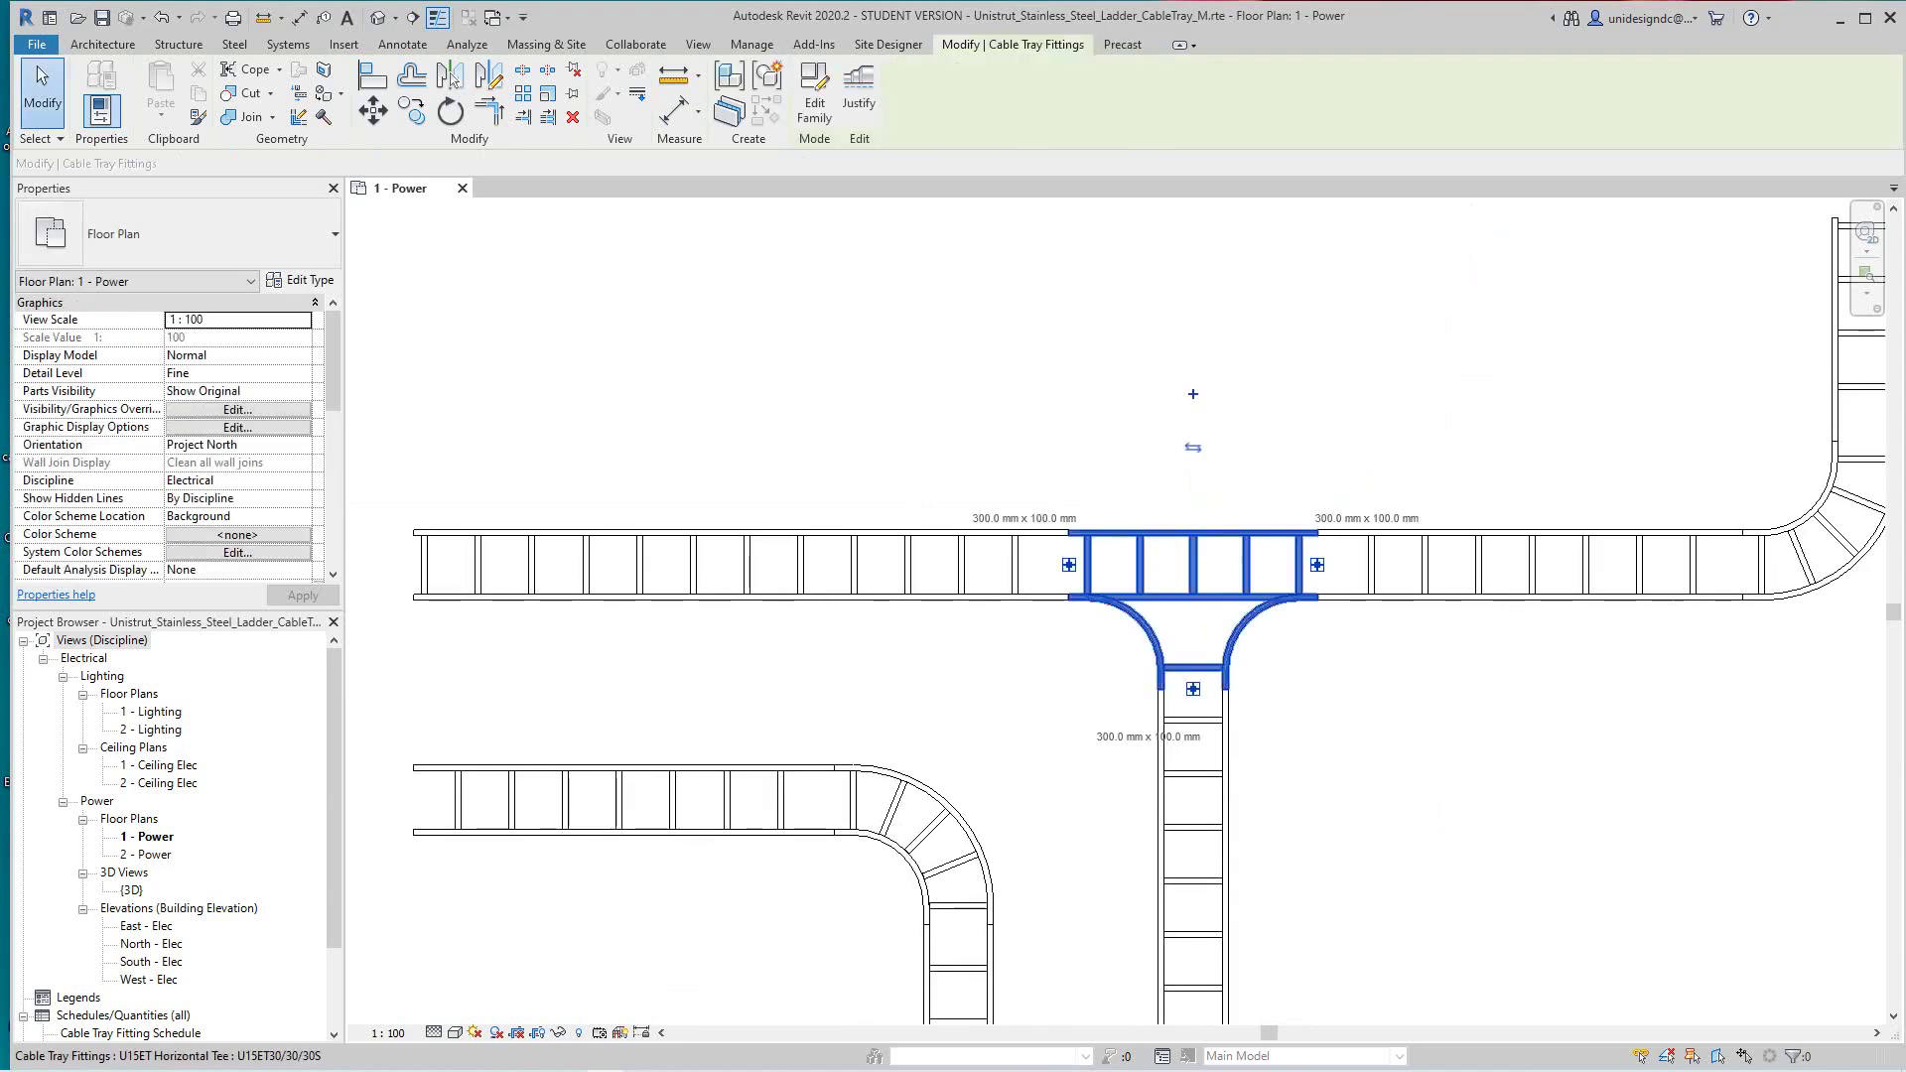
key("Escape")
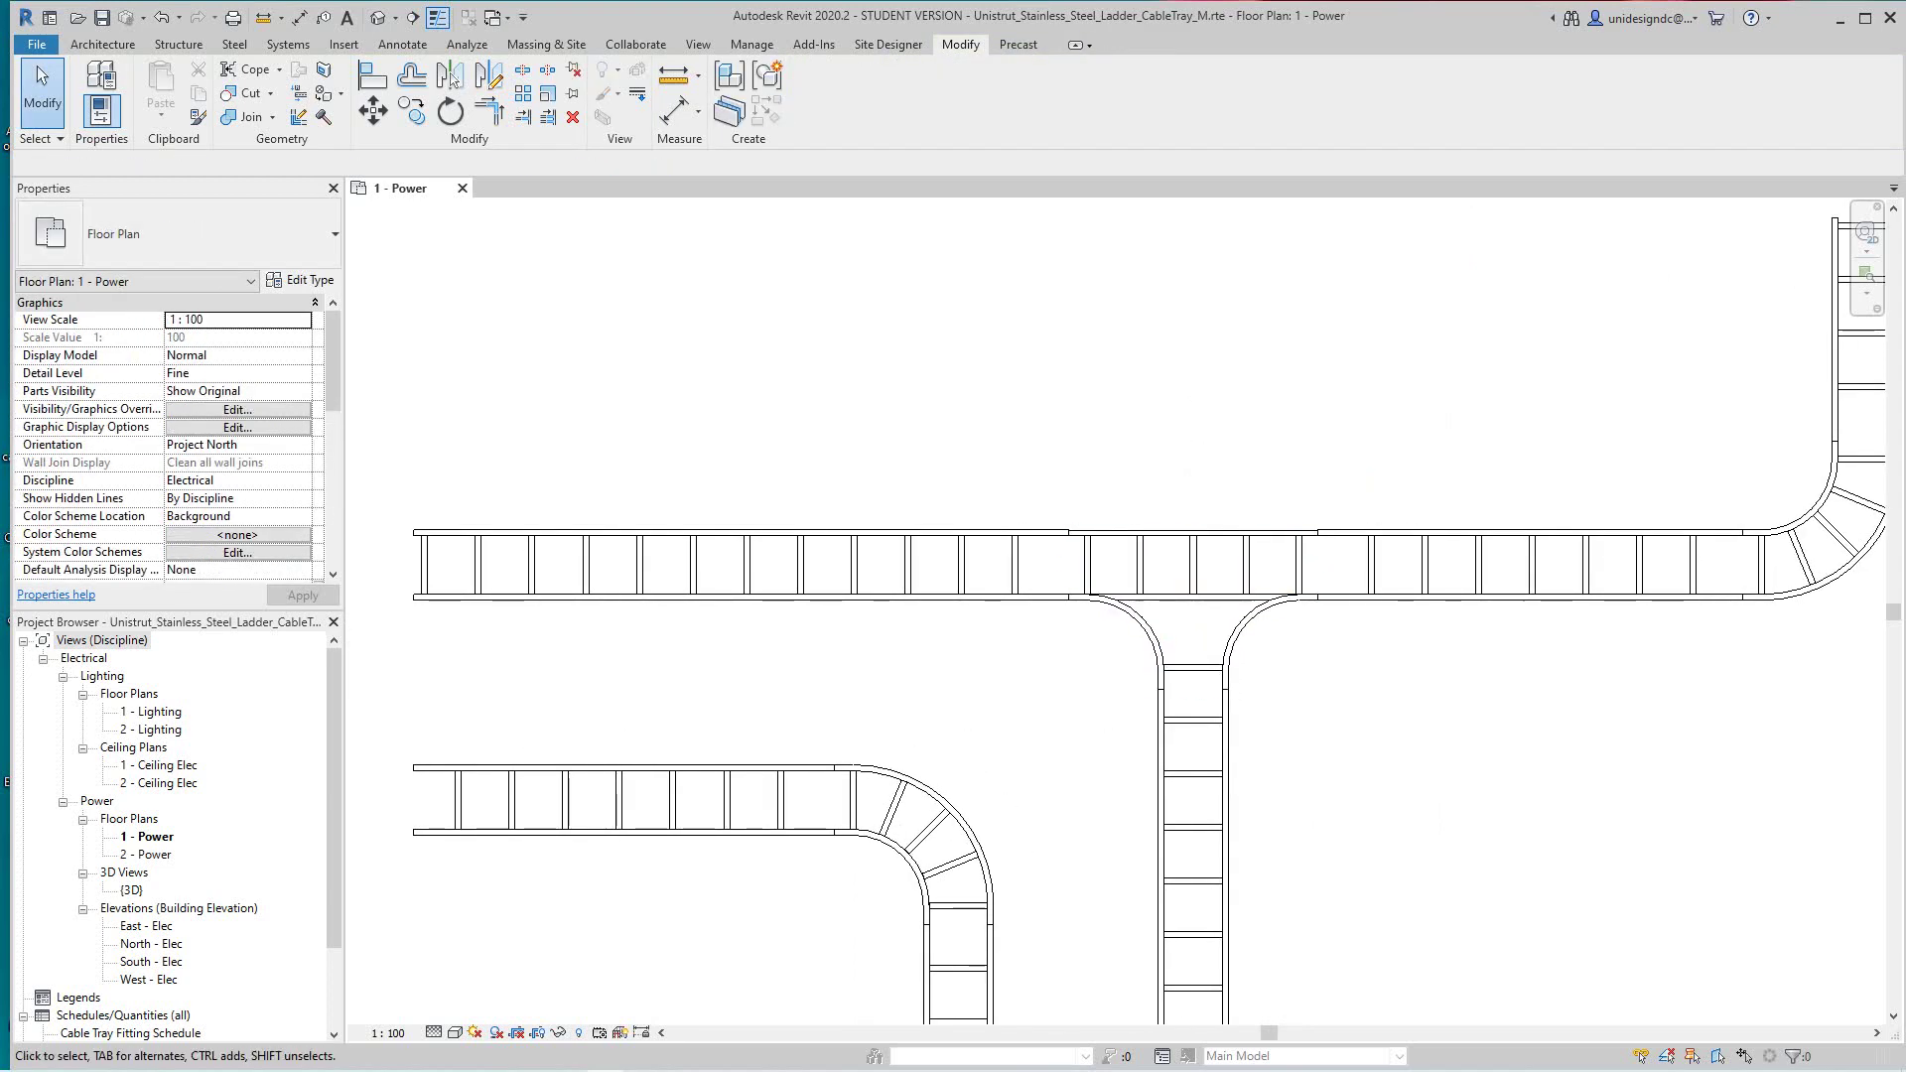
left_click(1246, 616)
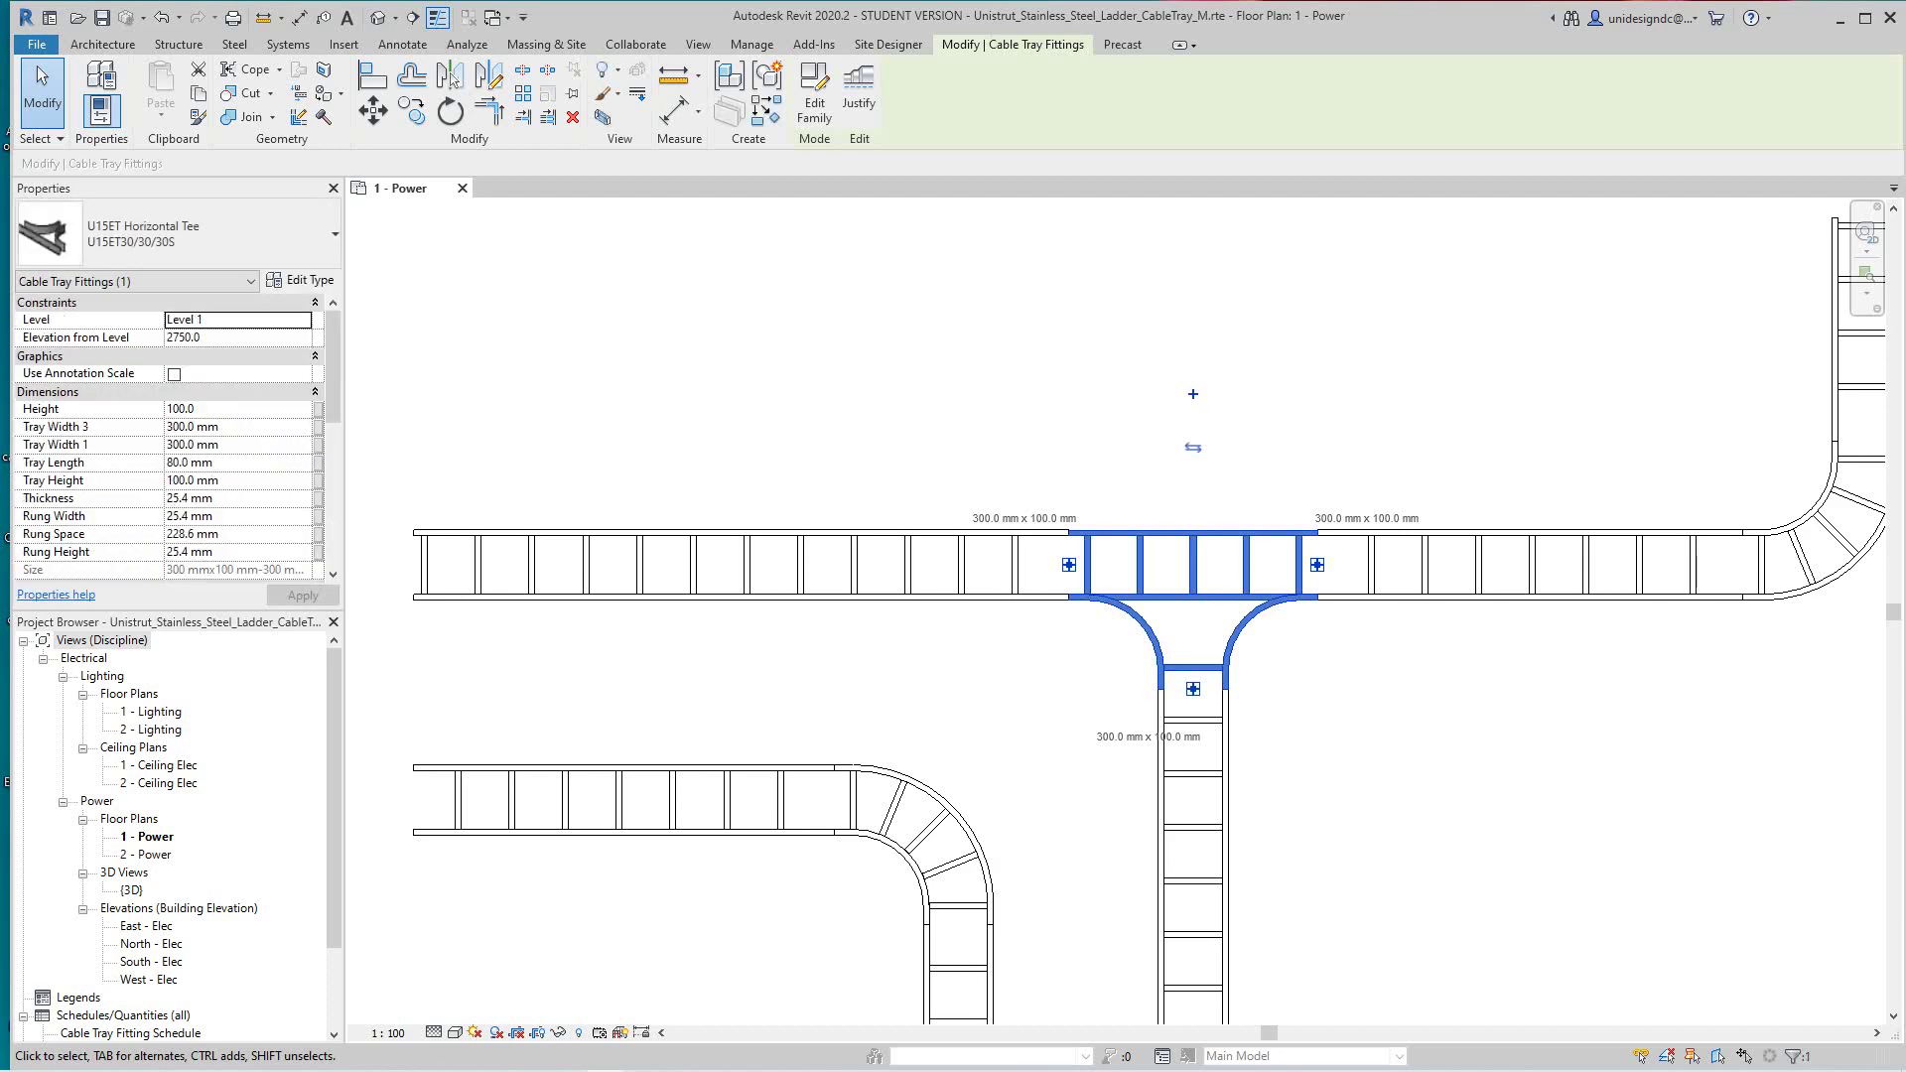
key("Escape")
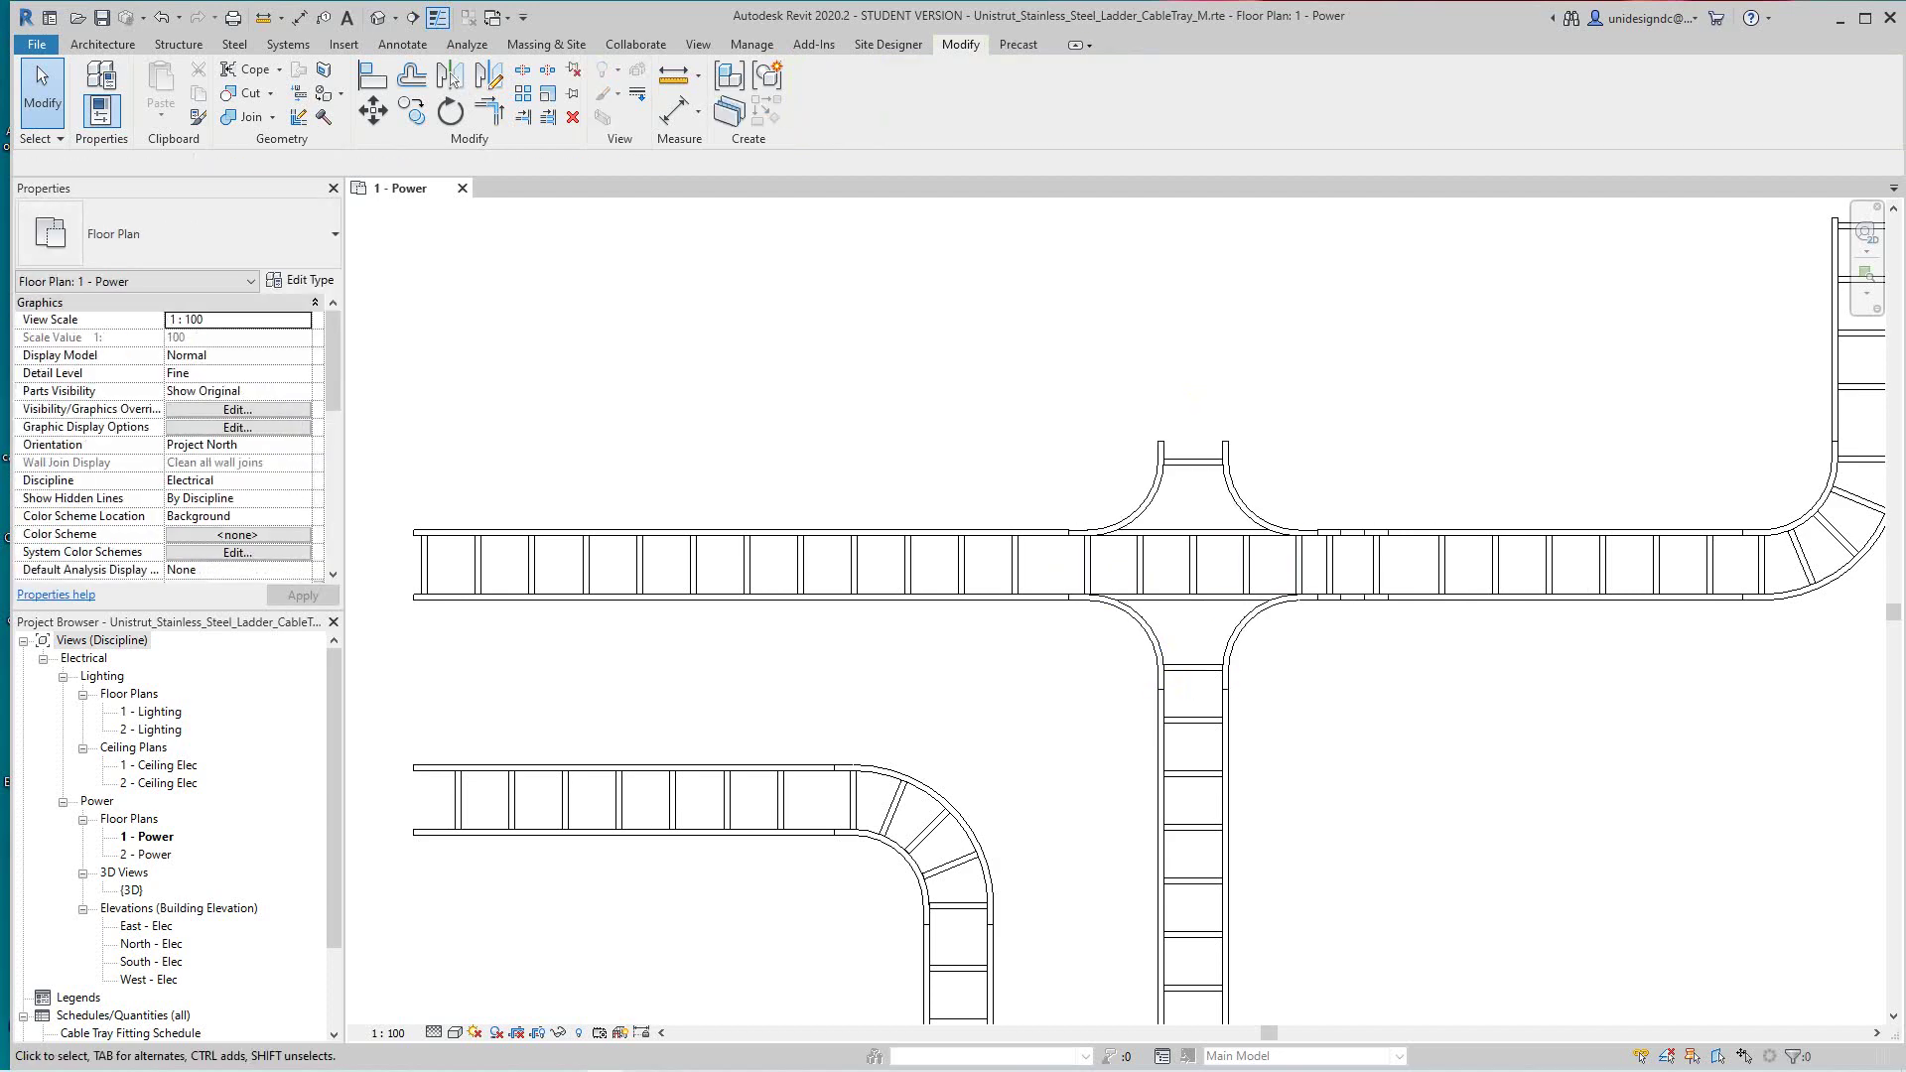
scroll(1217, 499, "down", 4)
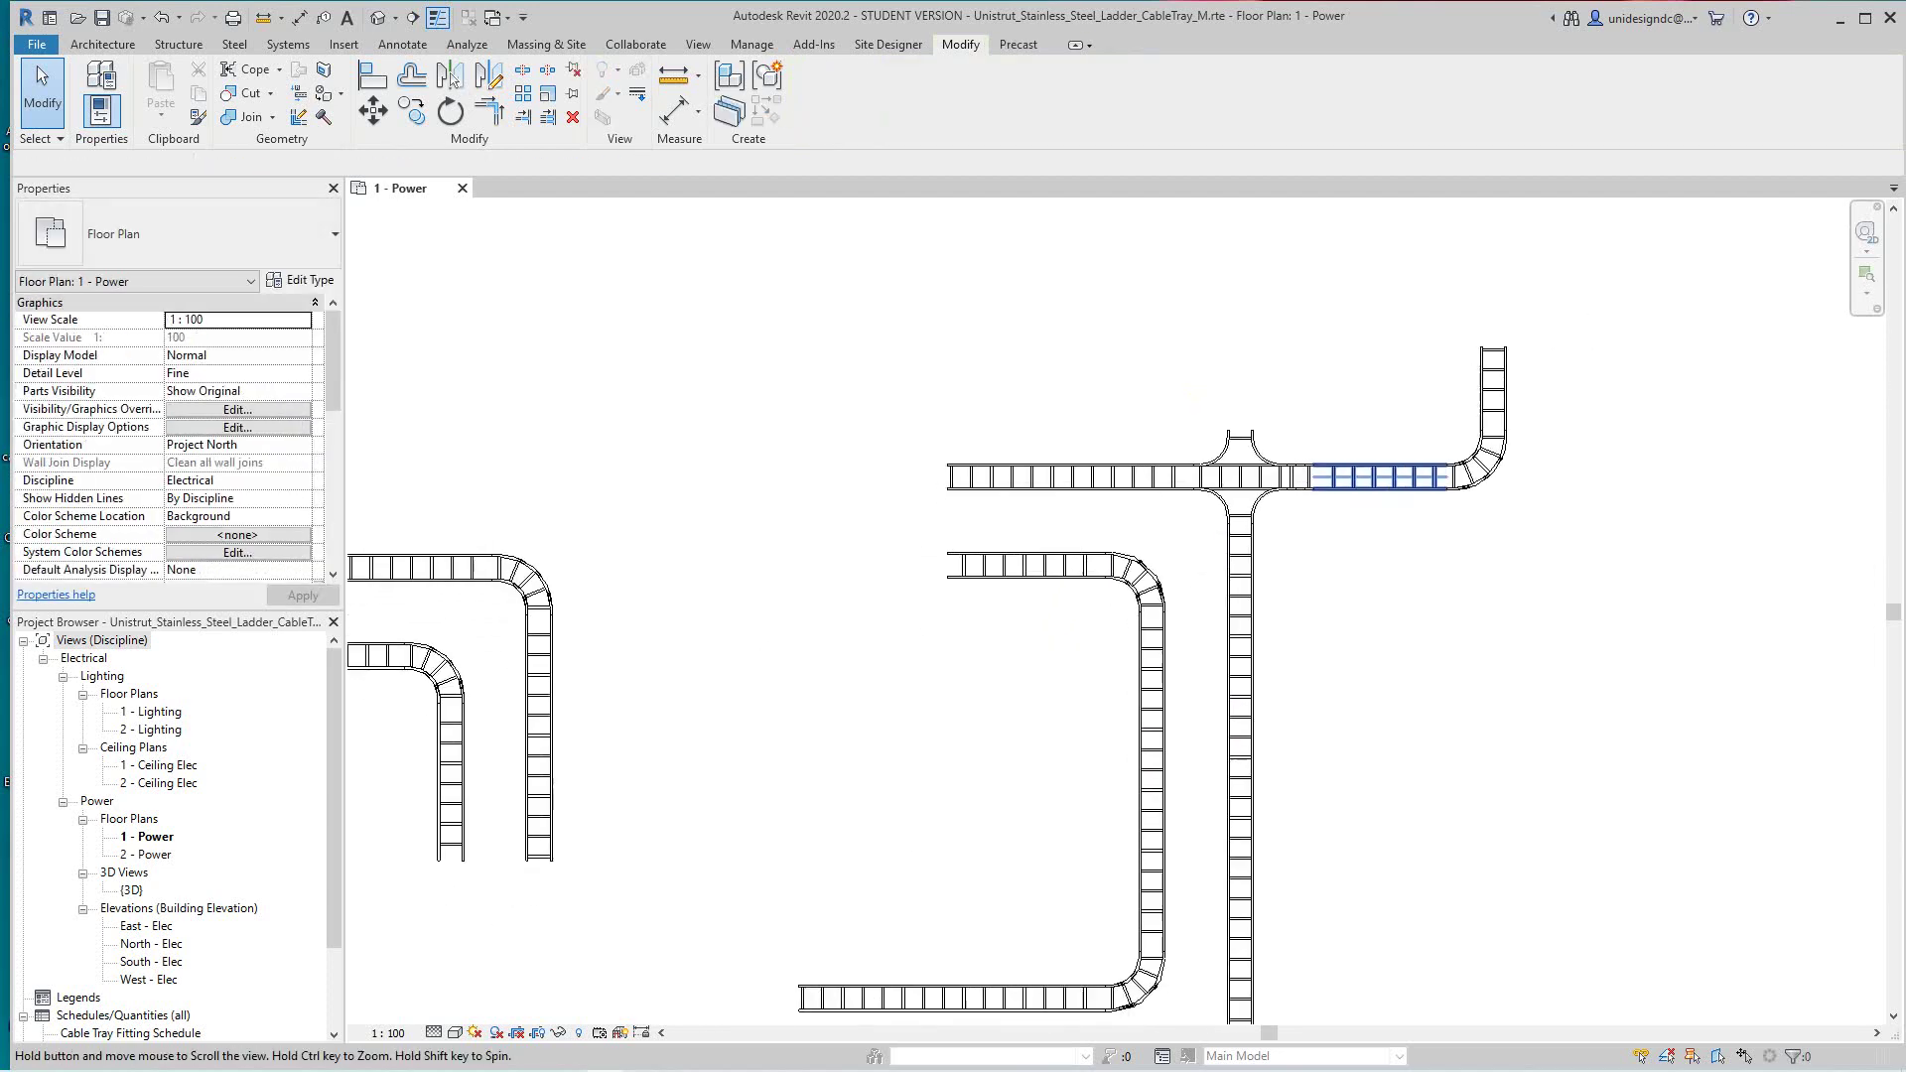
scroll(1846, 417, "down", 3)
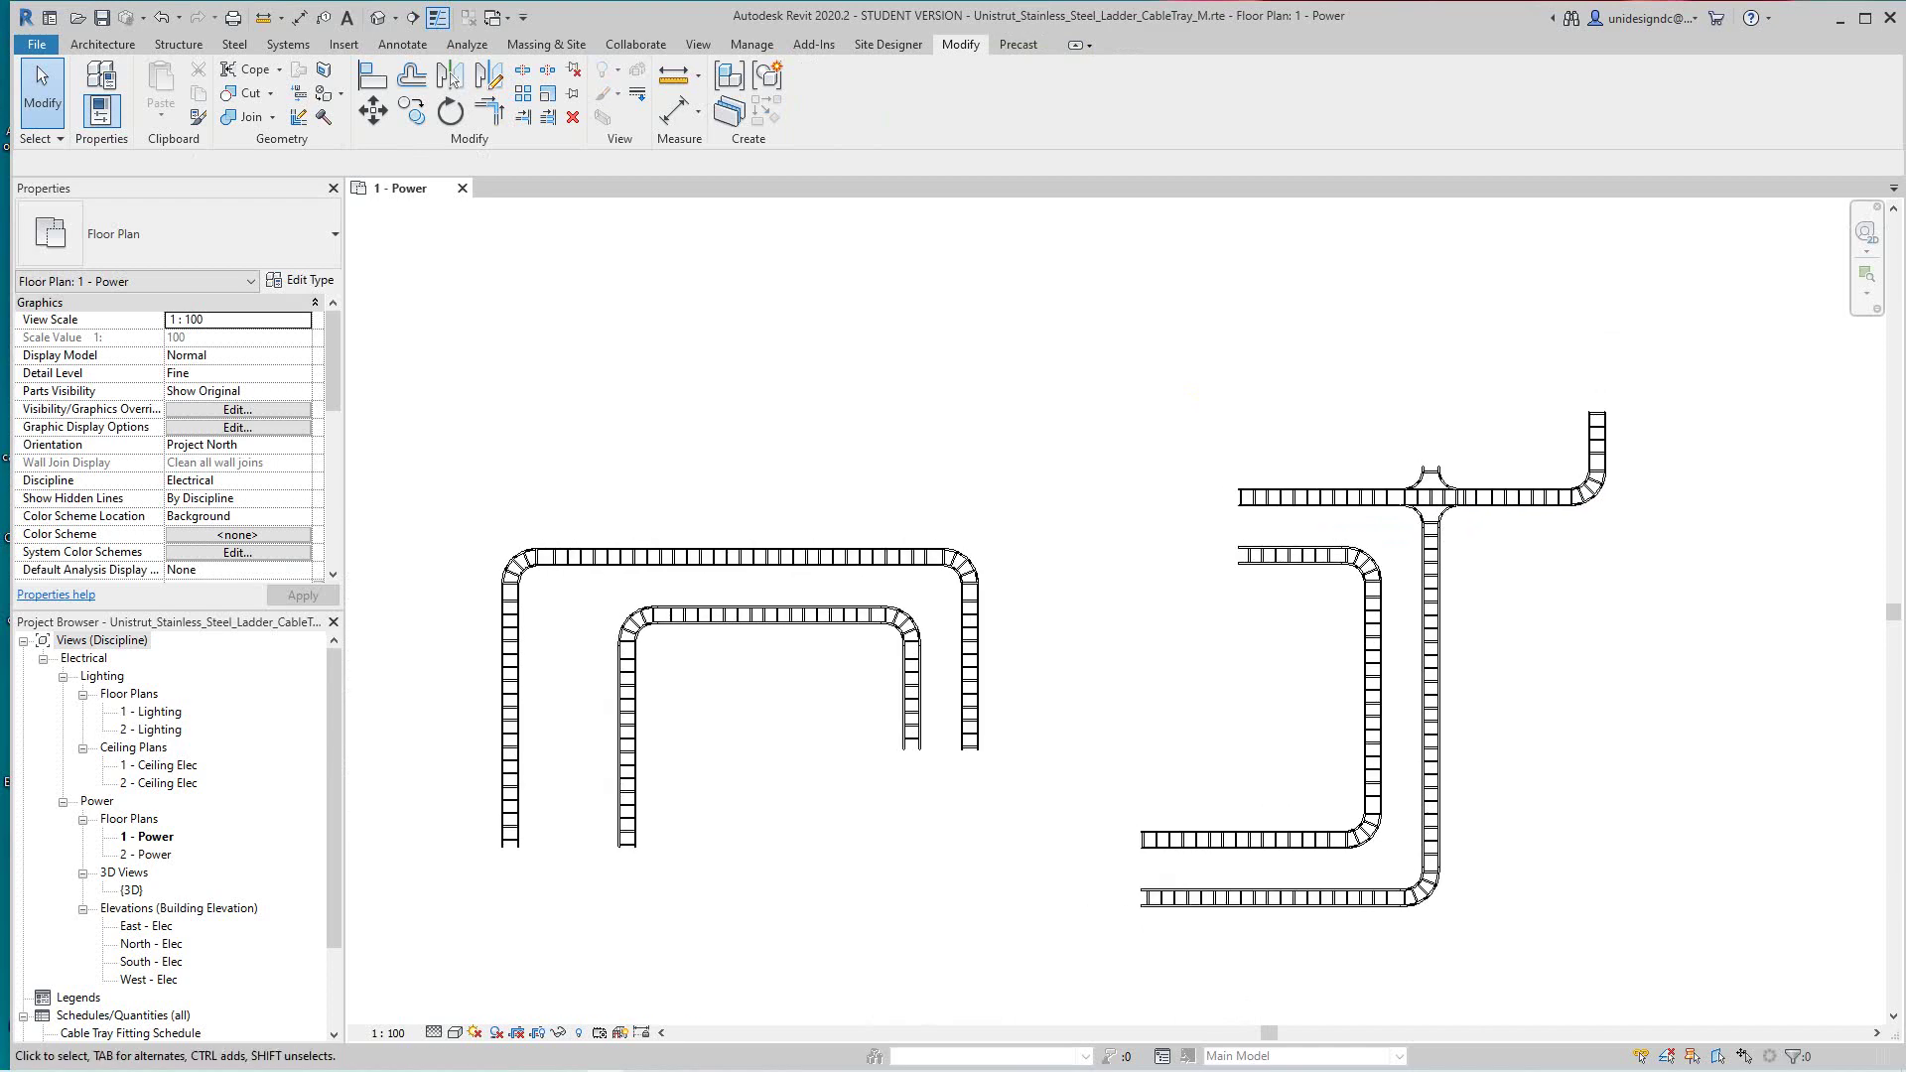
Open the default 3D view and set its visual style to shaded, framing a bend of the inner tray run
left_click(378, 17)
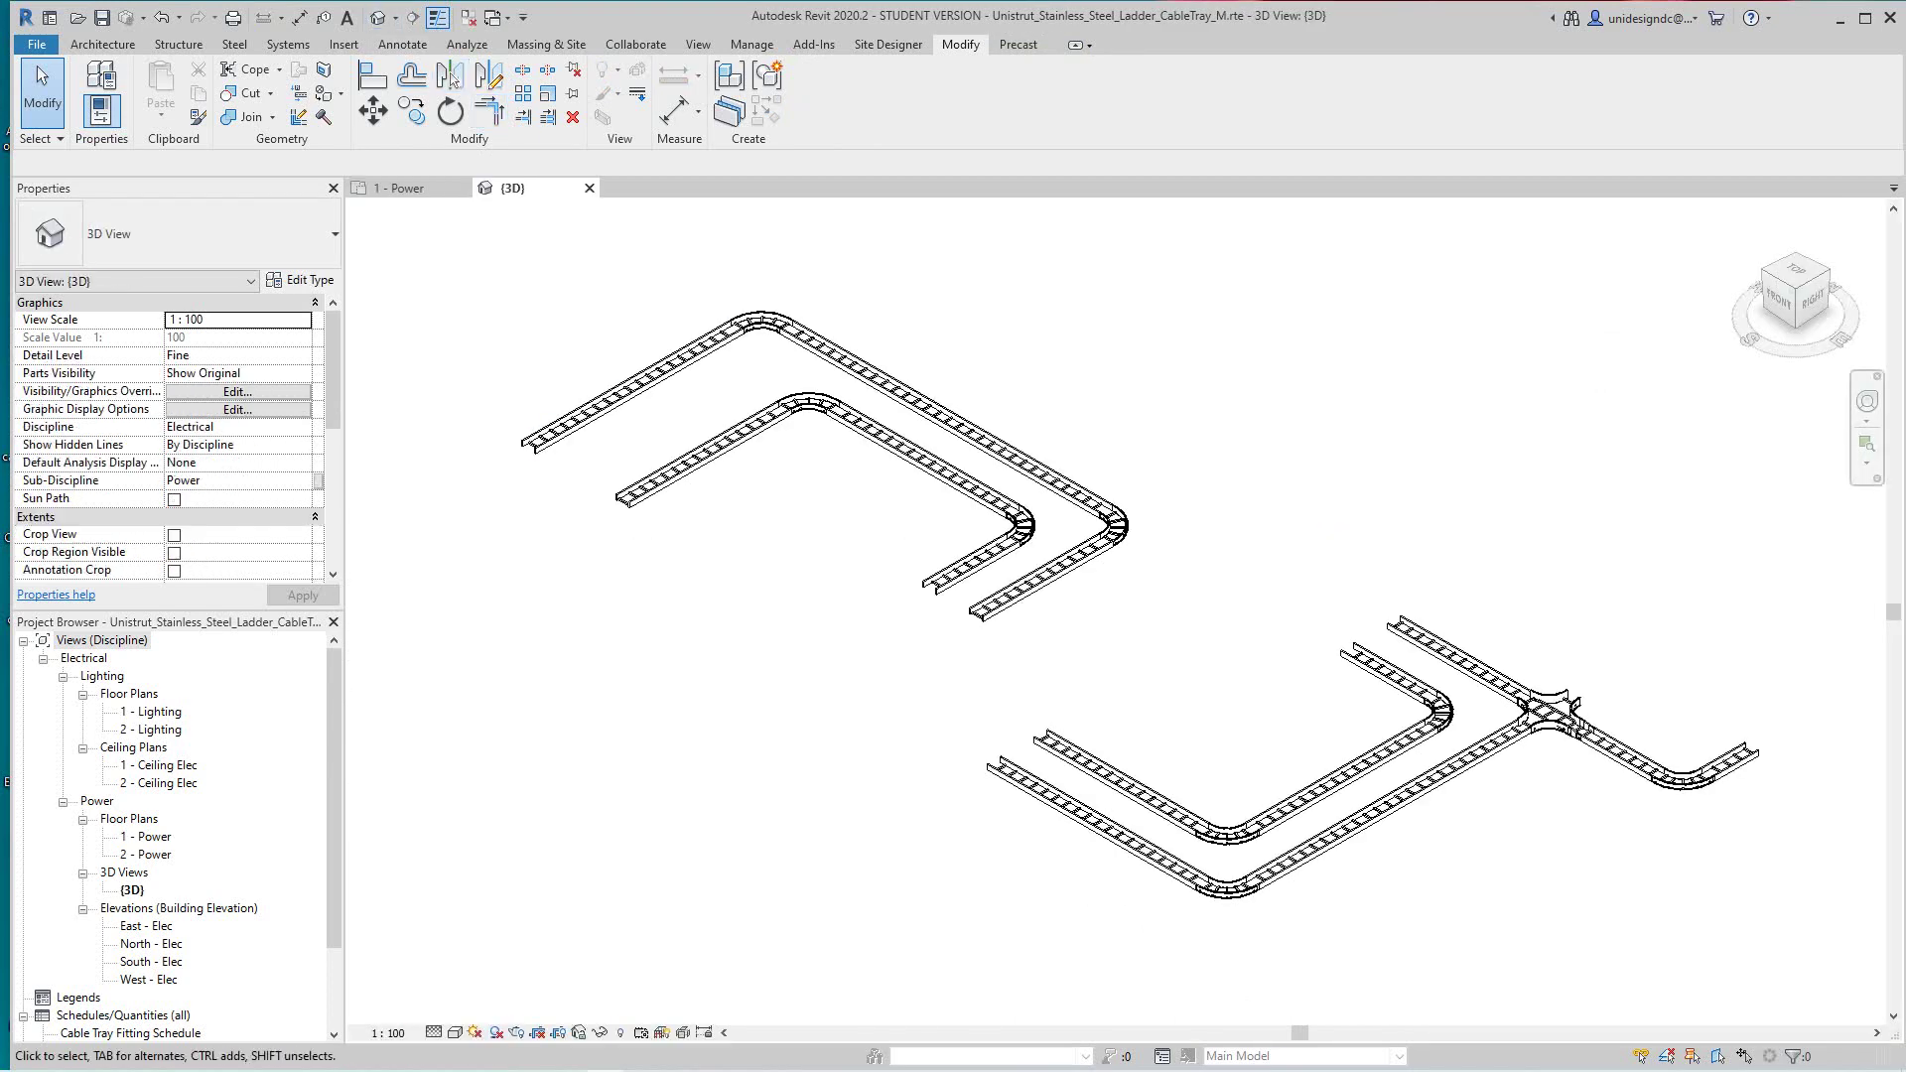
scroll(1171, 625, "up", 3)
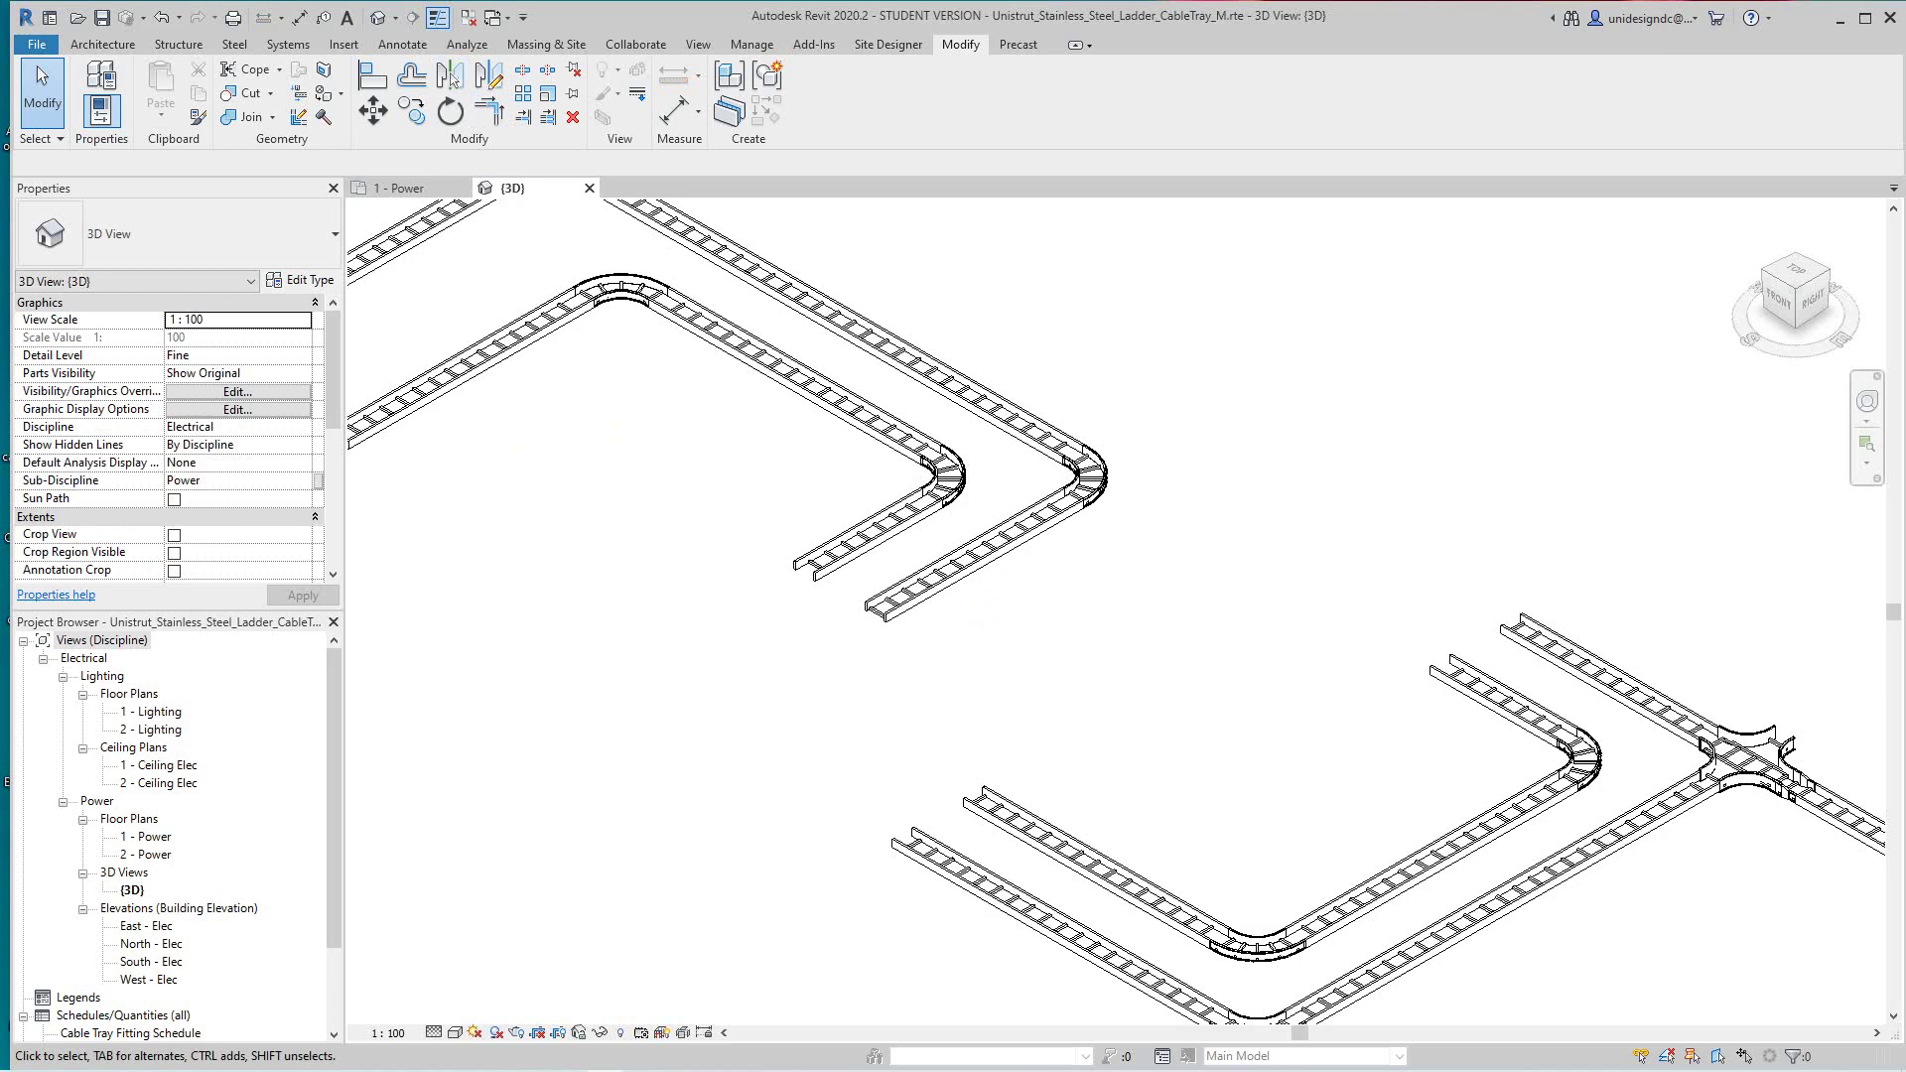
scroll(842, 607, "down", 2)
middle_click_drag(842, 606, 1002, 639)
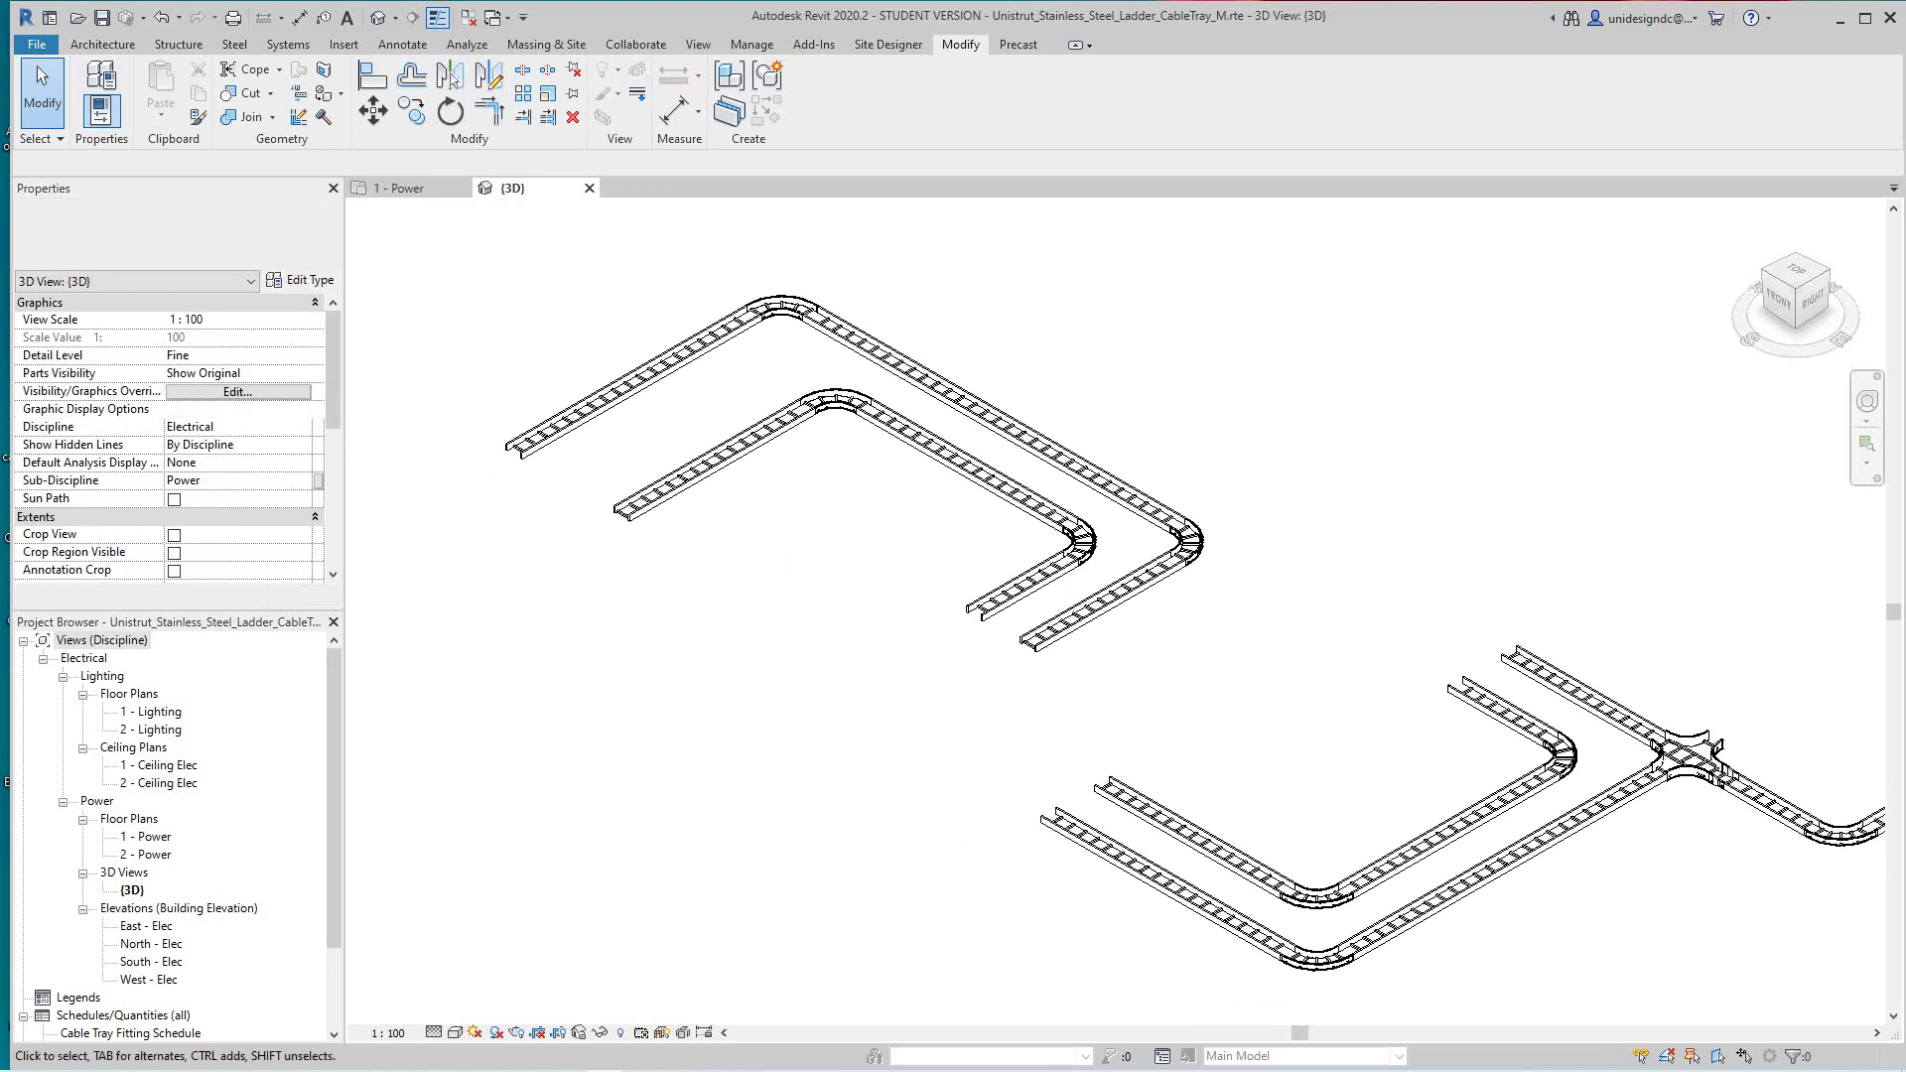
scroll(782, 362, "up", 4)
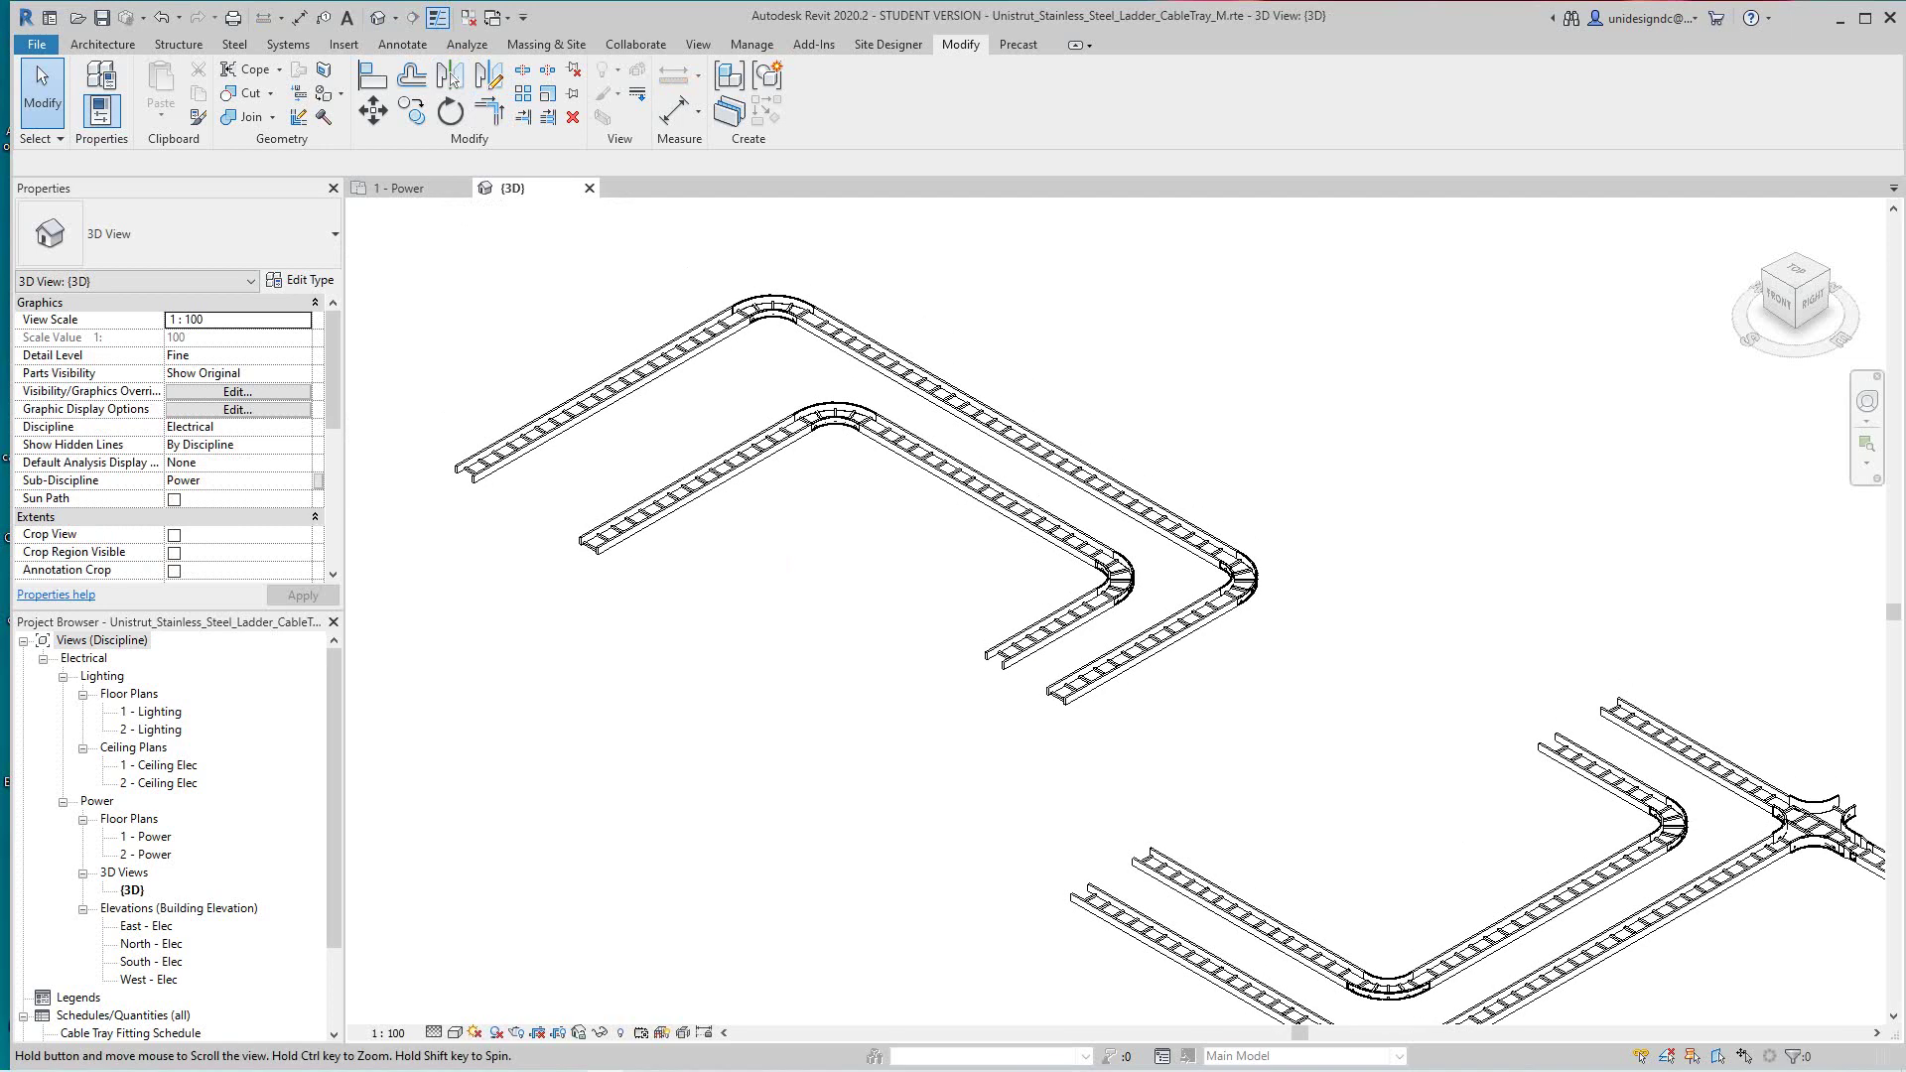
scroll(829, 382, "up", 6)
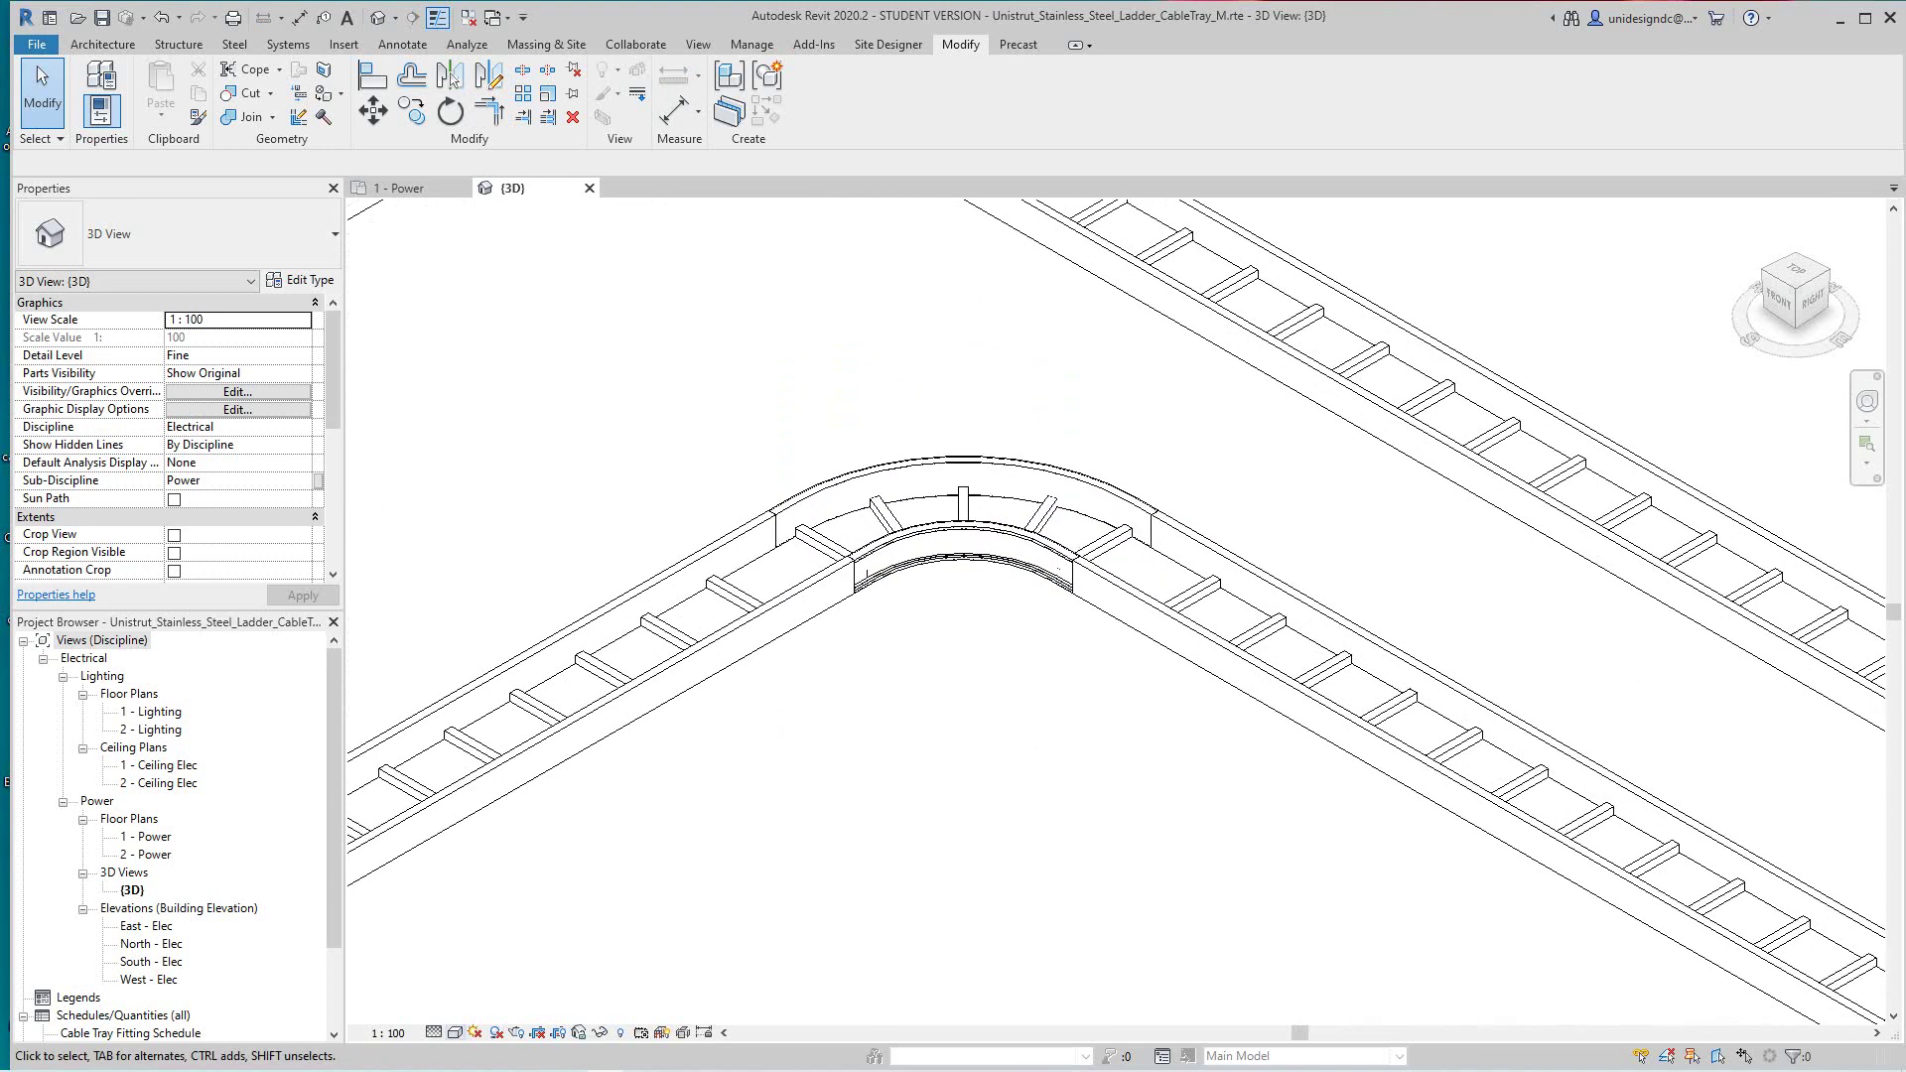
left_click(434, 1032)
left_click(477, 953)
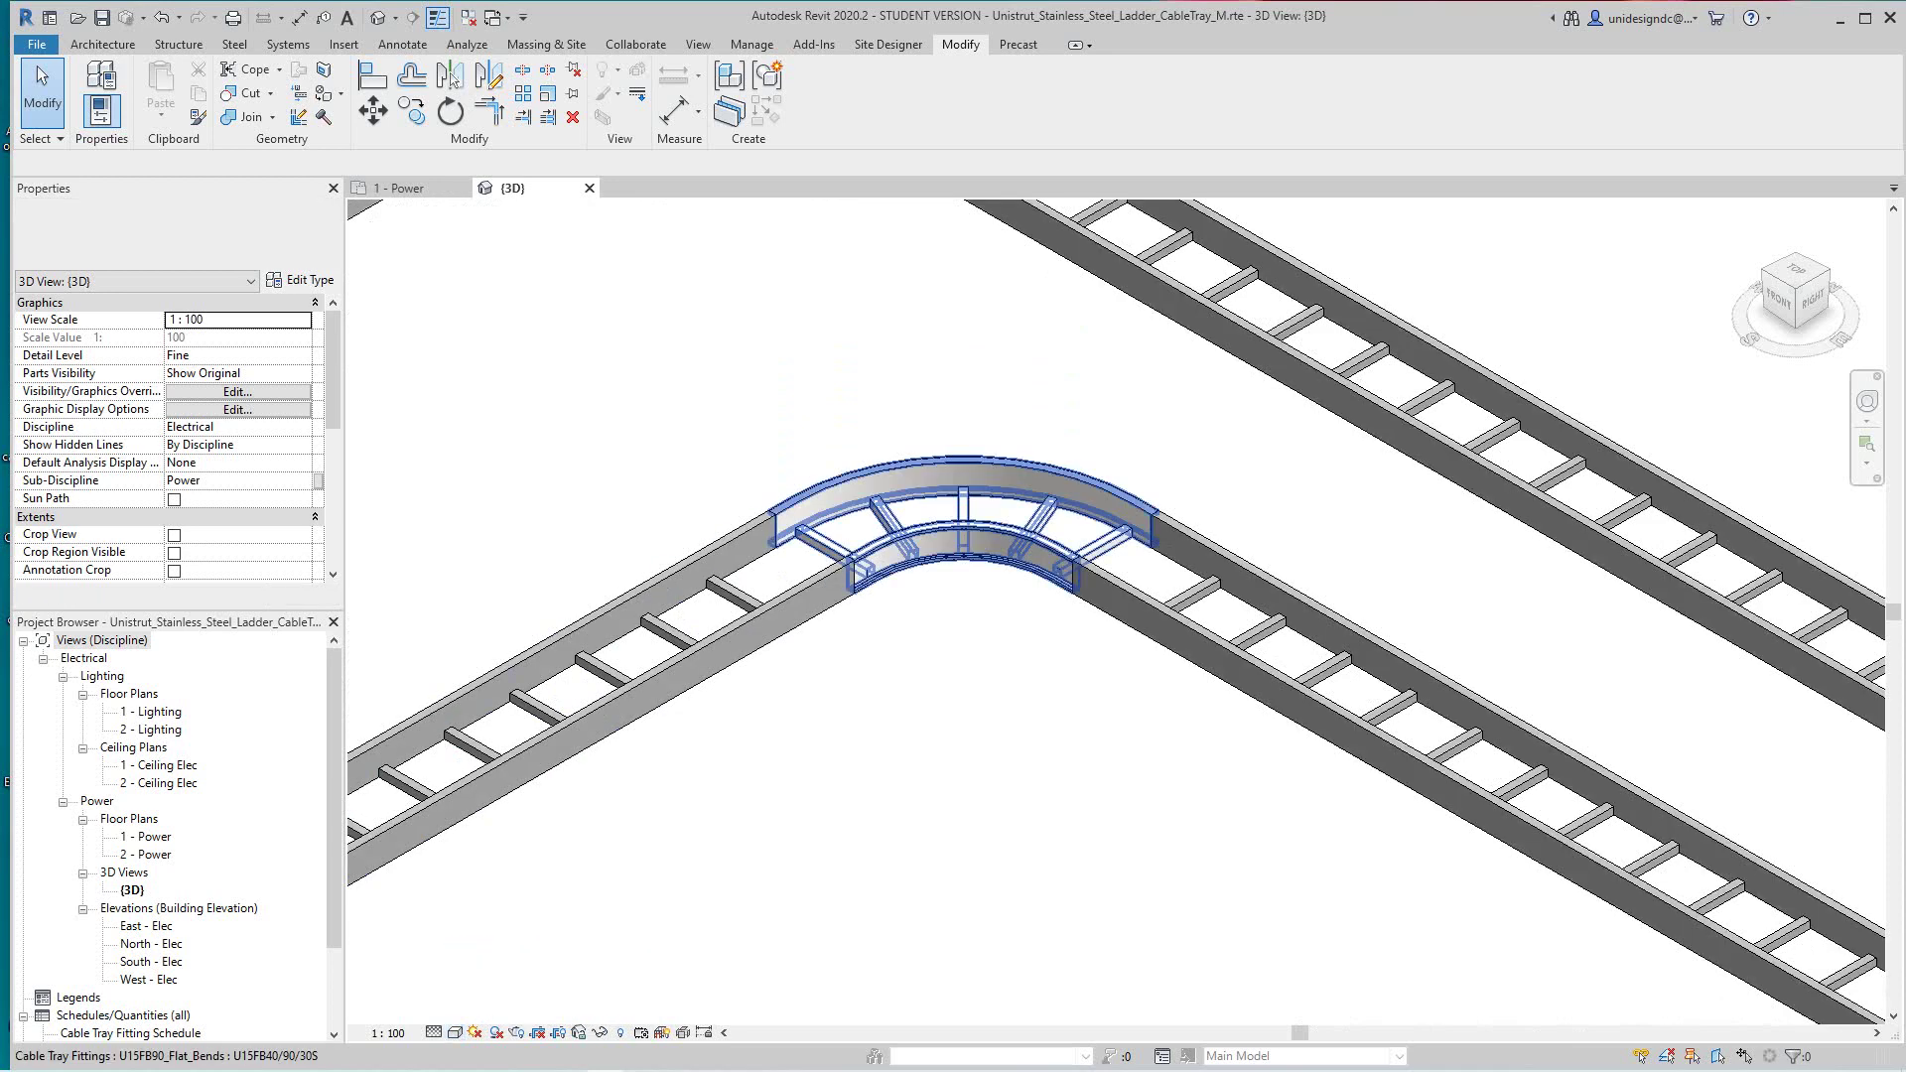
Examine the shaded flat bends and ladder rungs of the two U-shaped tray runs in the 3D view
scroll(903, 466, "up", 5)
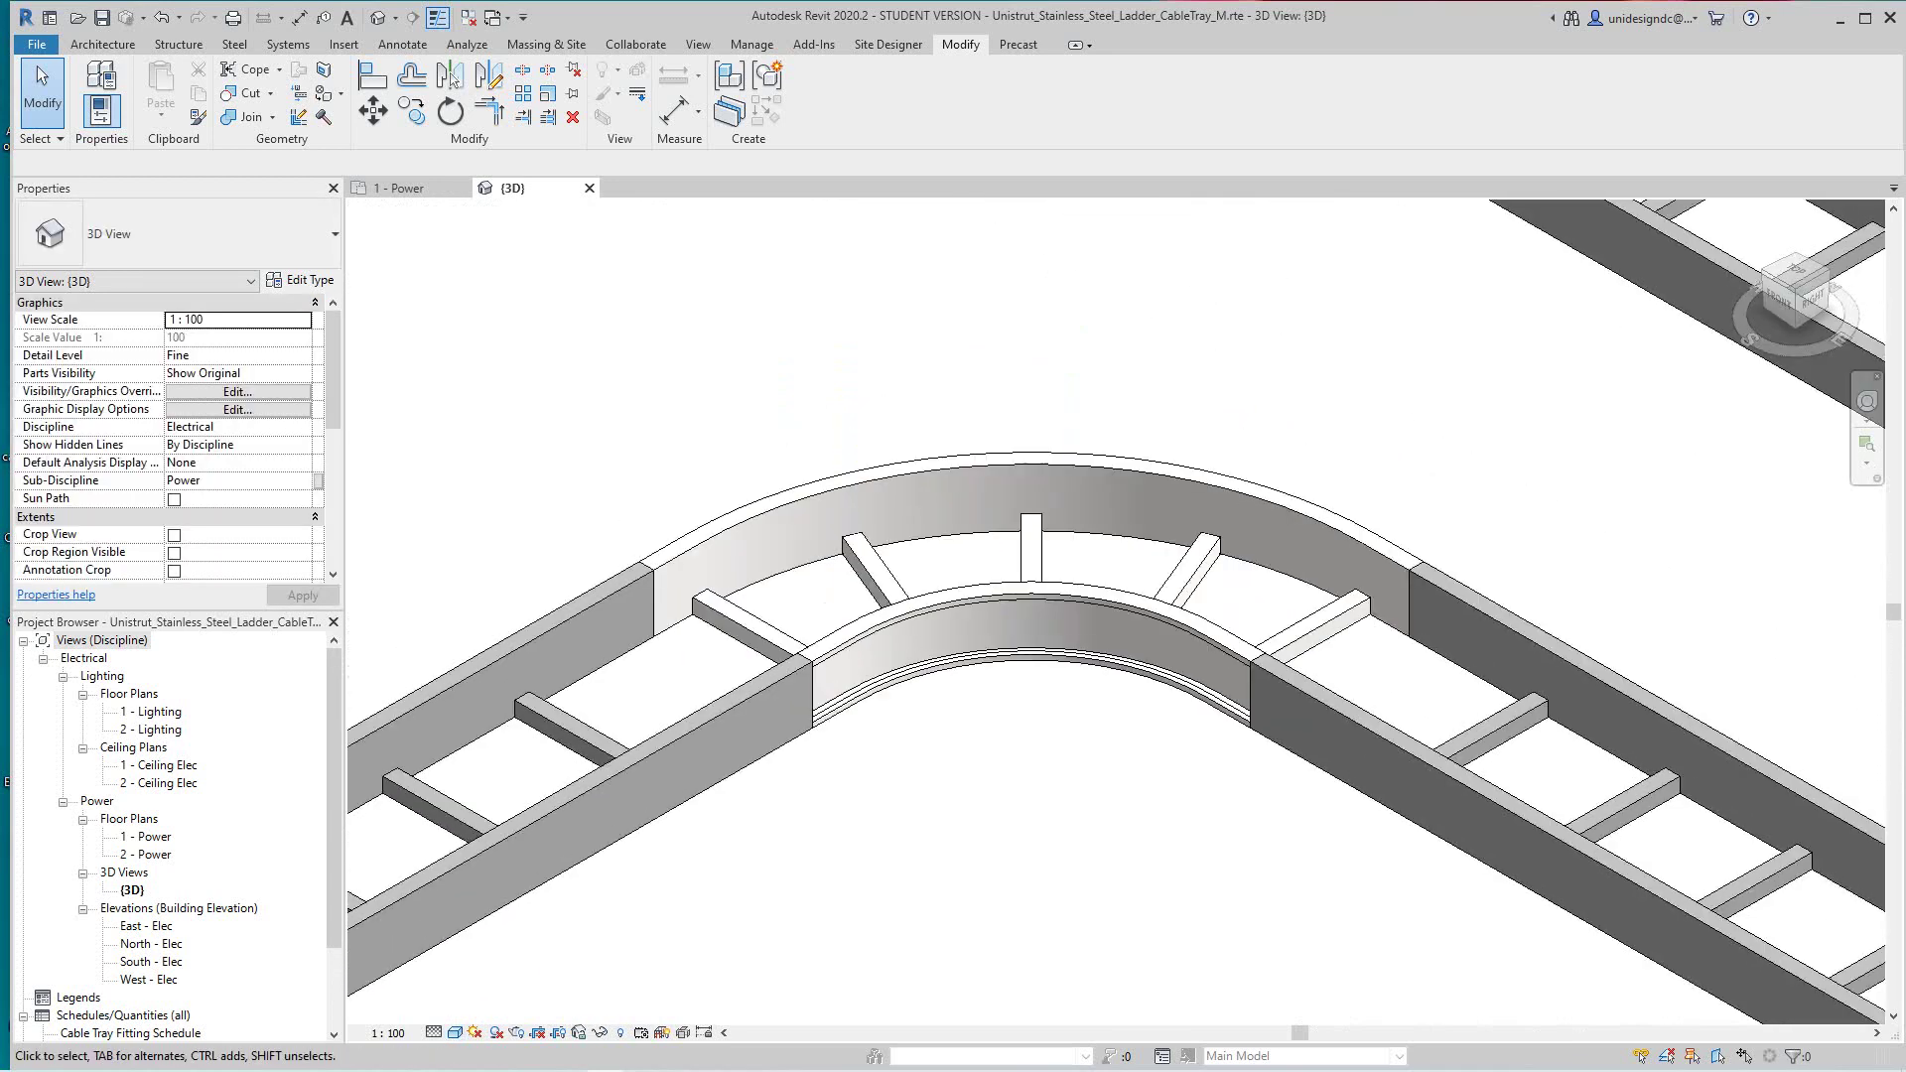
scroll(1032, 596, "down", 5)
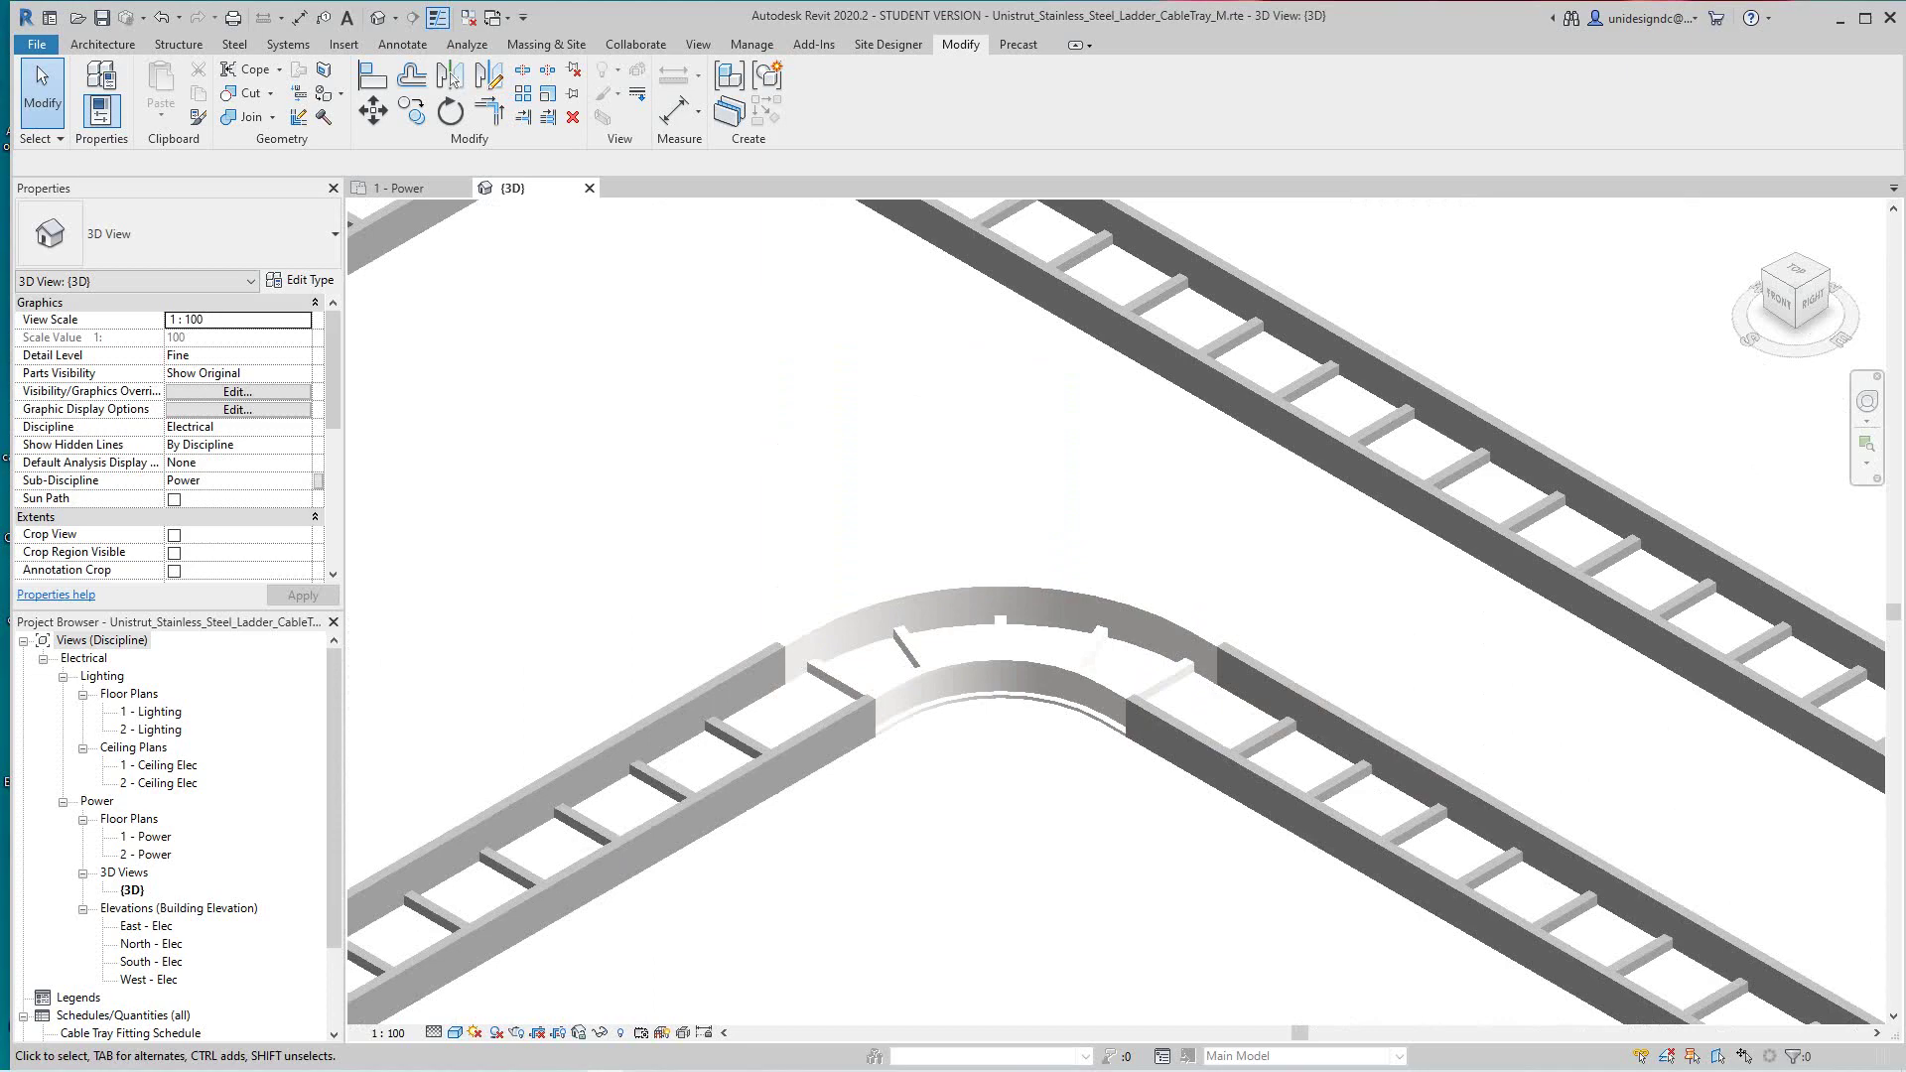
scroll(1032, 595, "up", 5)
scroll(1052, 596, "up", 3)
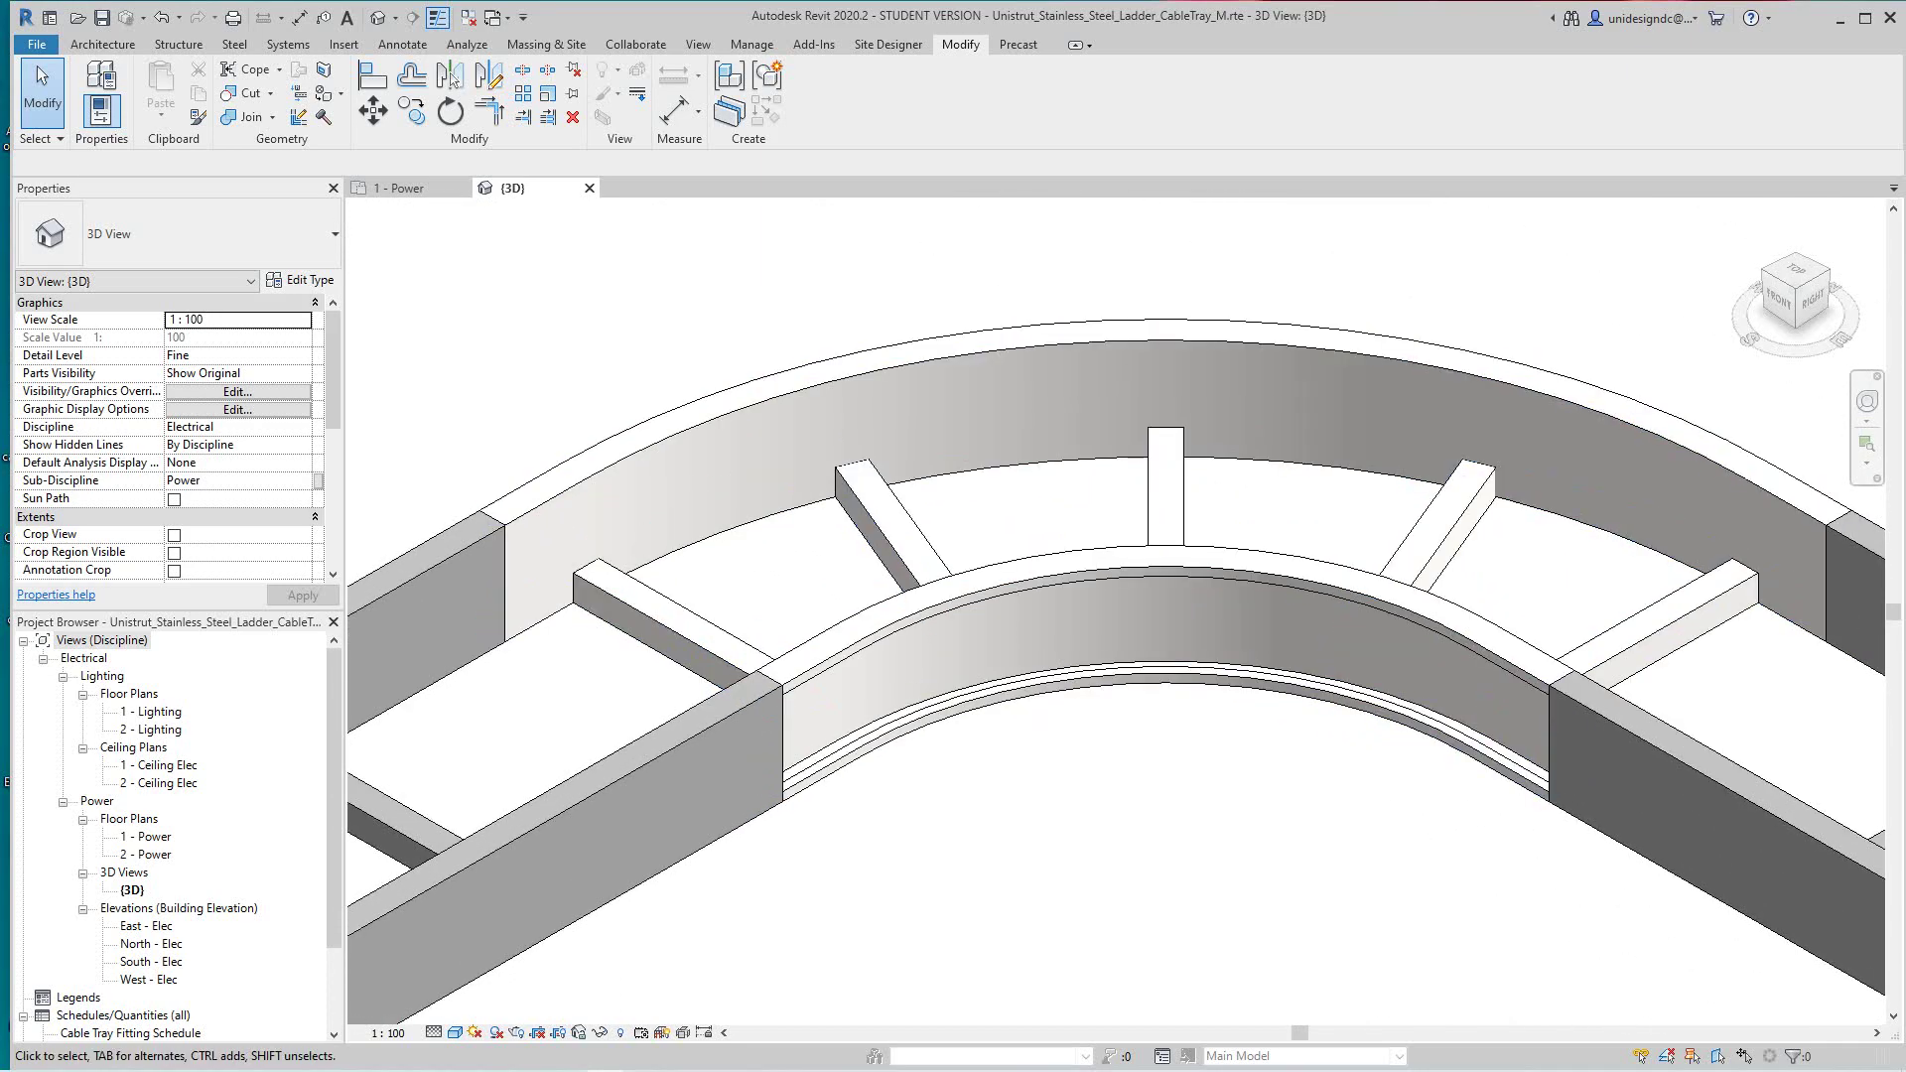
scroll(1052, 596, "down", 6)
scroll(948, 660, "down", 5)
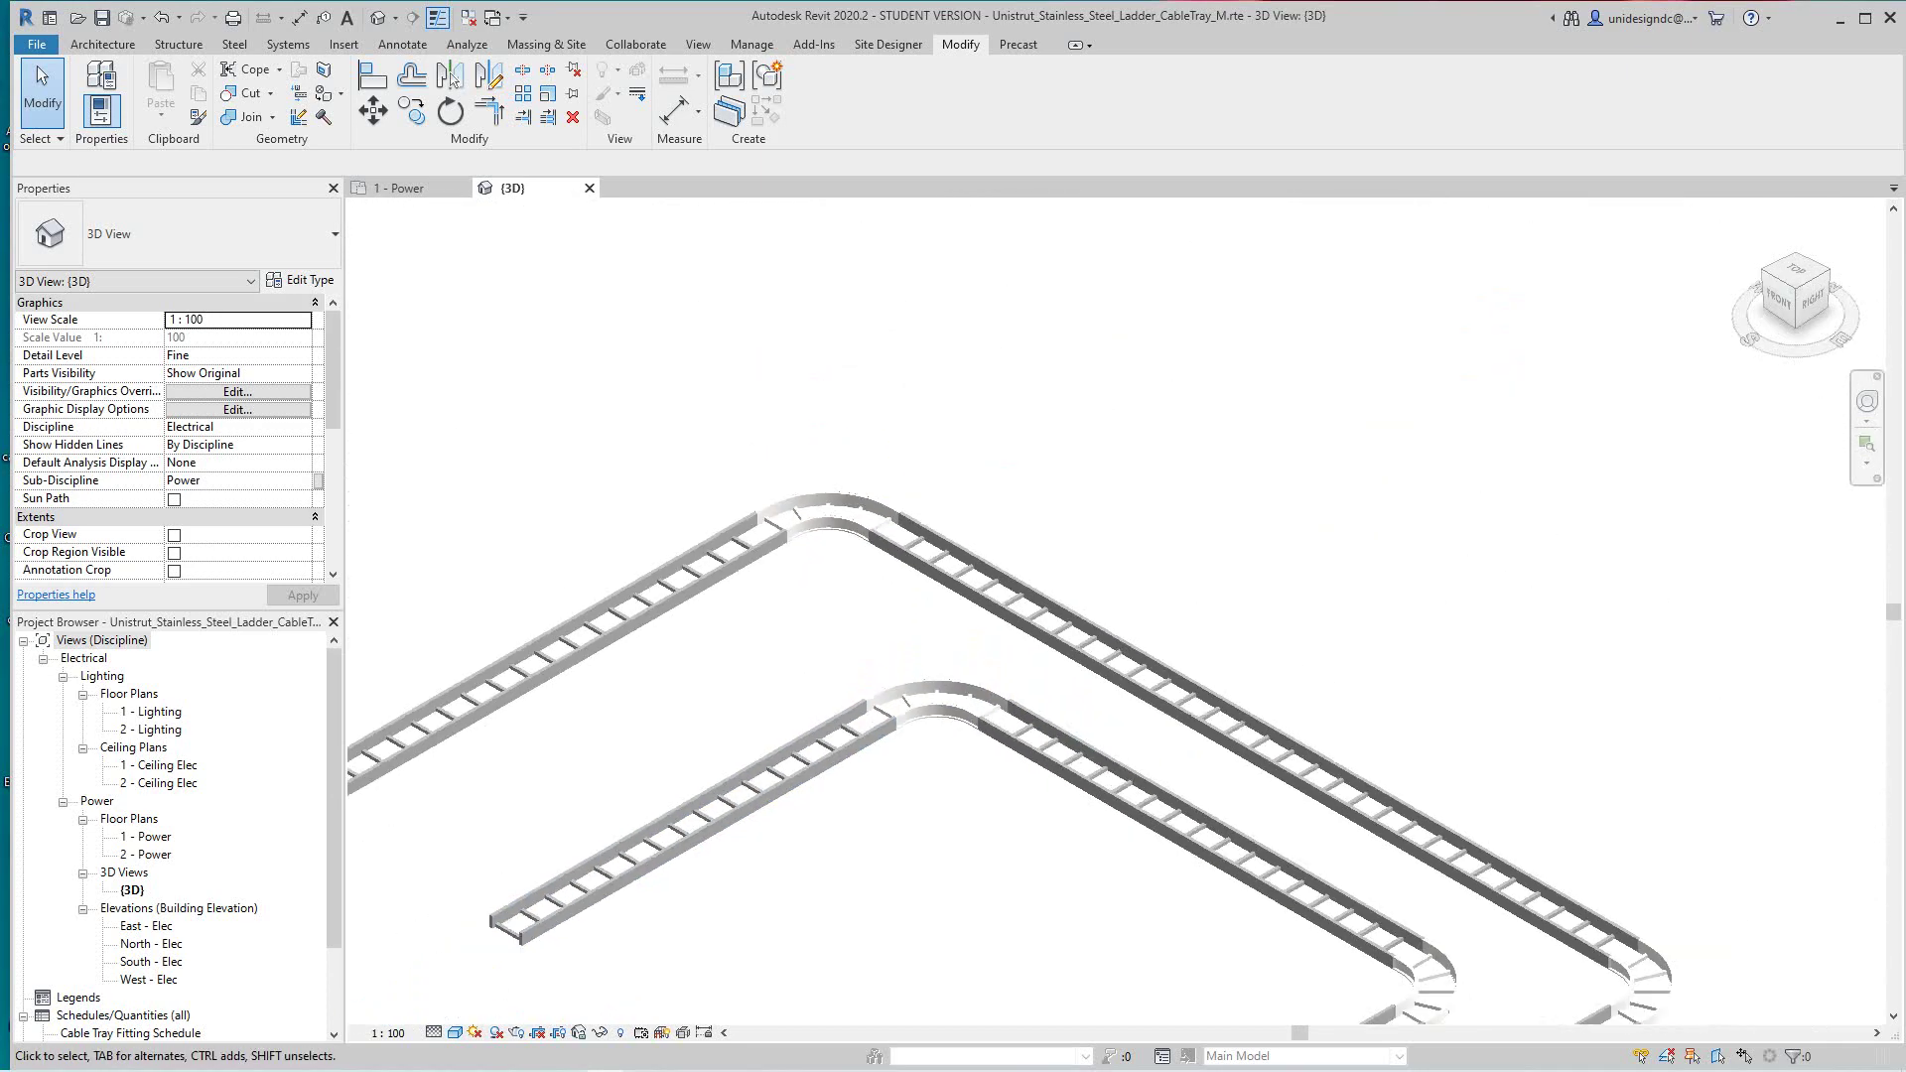
middle_click_drag(948, 660, 953, 672)
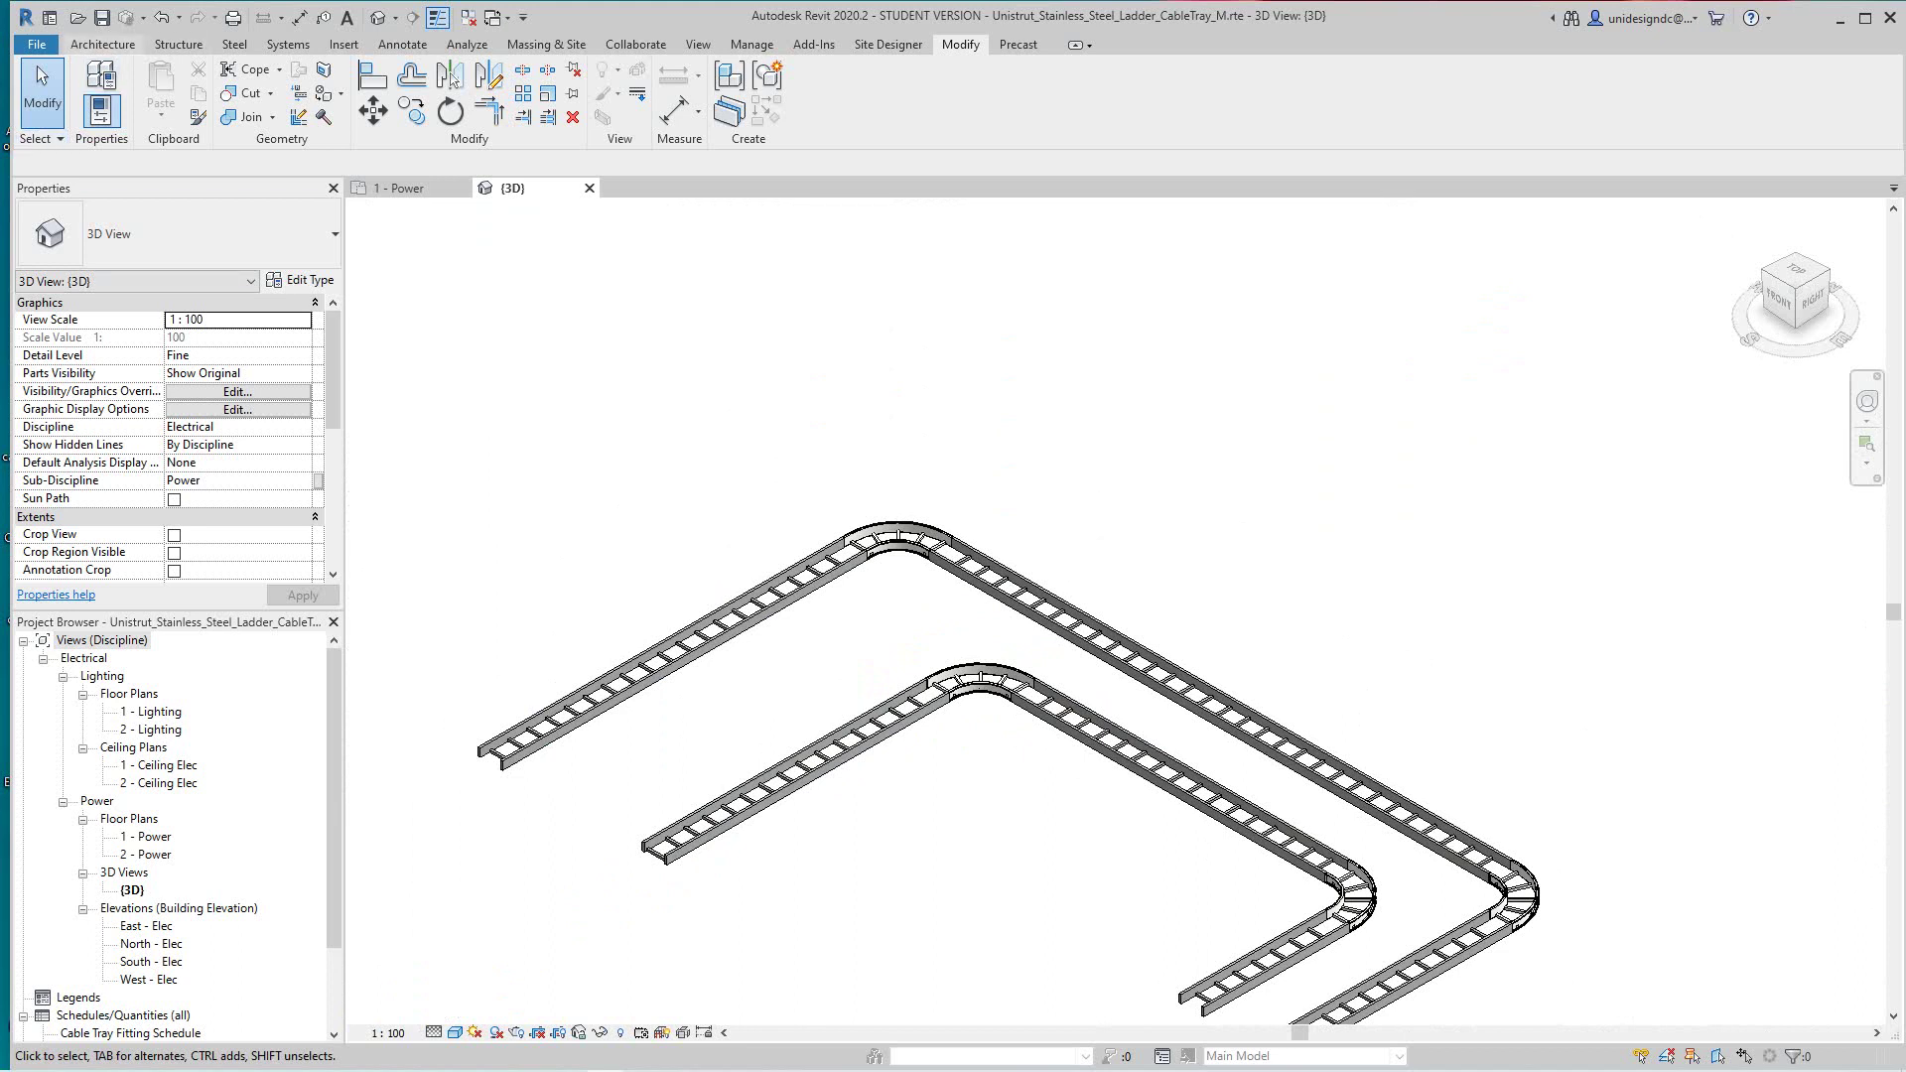
Start loading a family and browse the Electrical, MEP and Electric Power folders of the US Imperial library
left_click(342, 43)
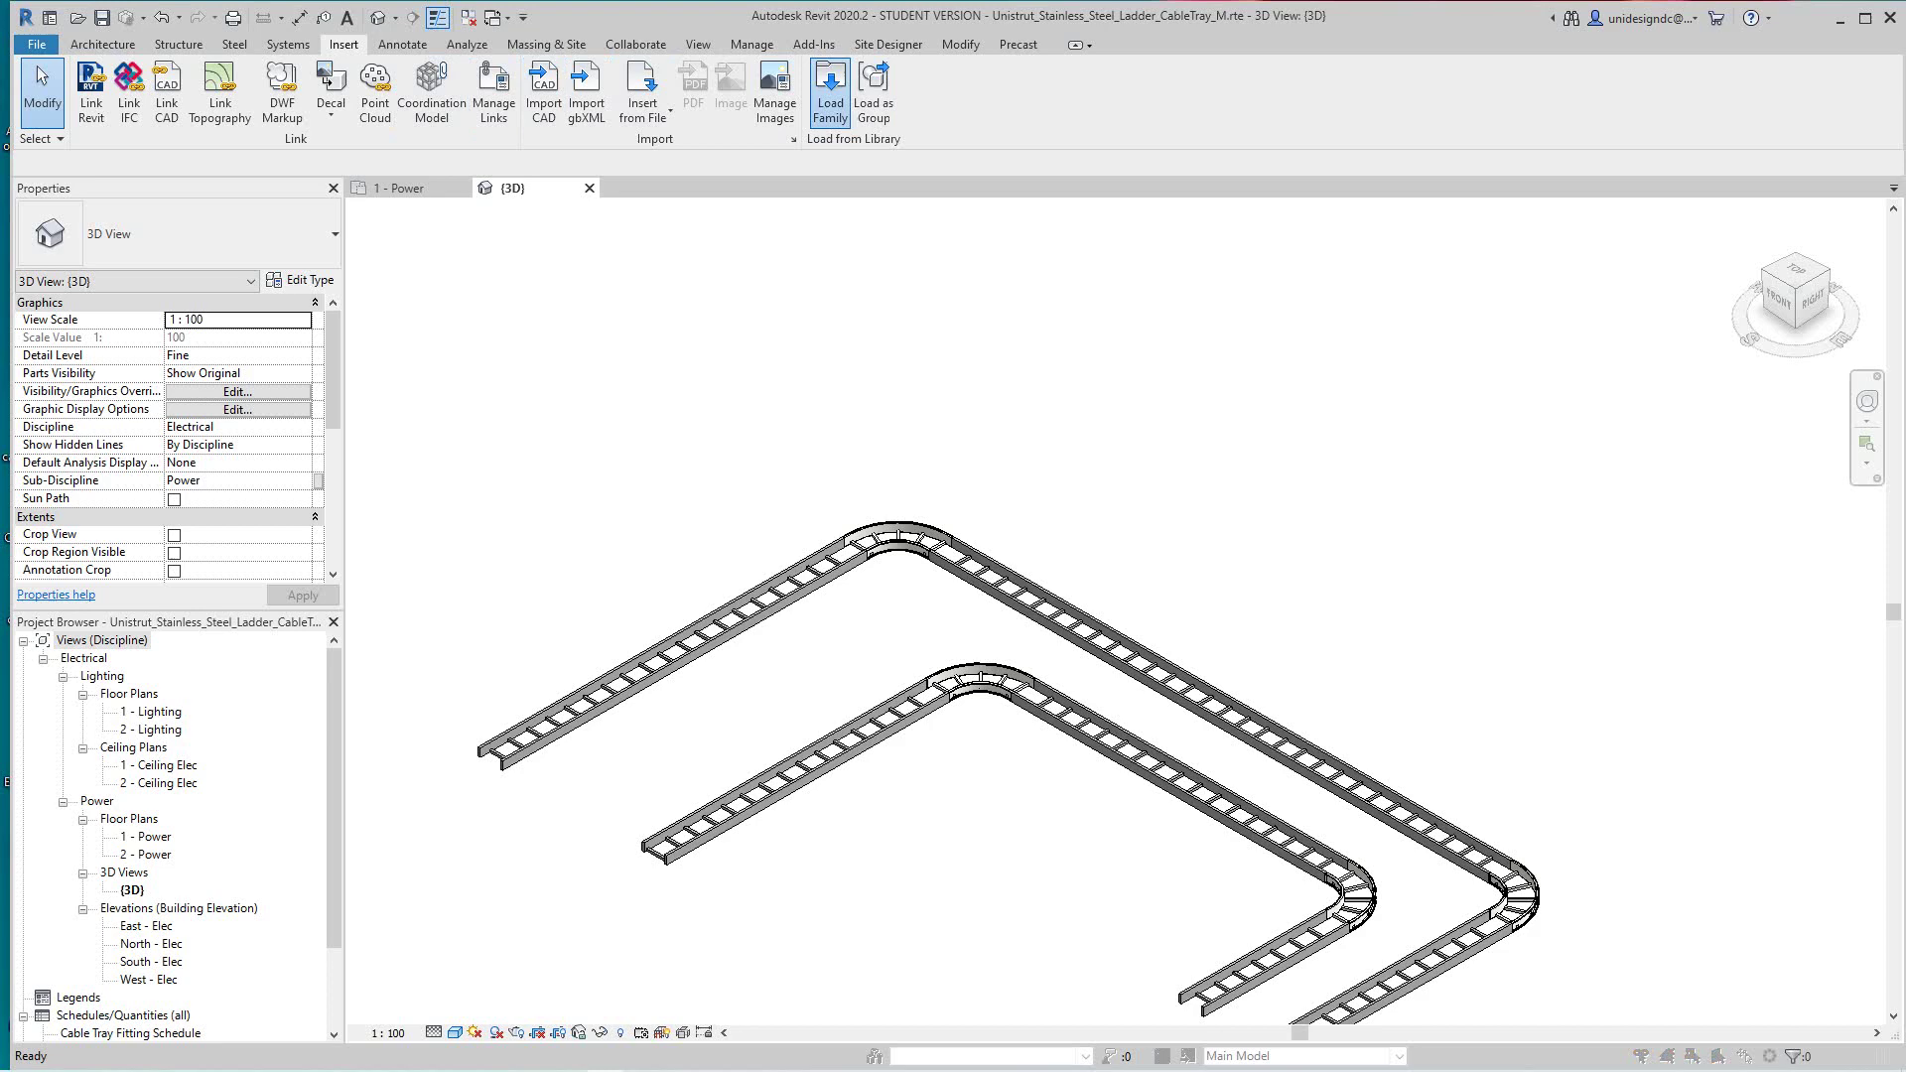
left_click(830, 92)
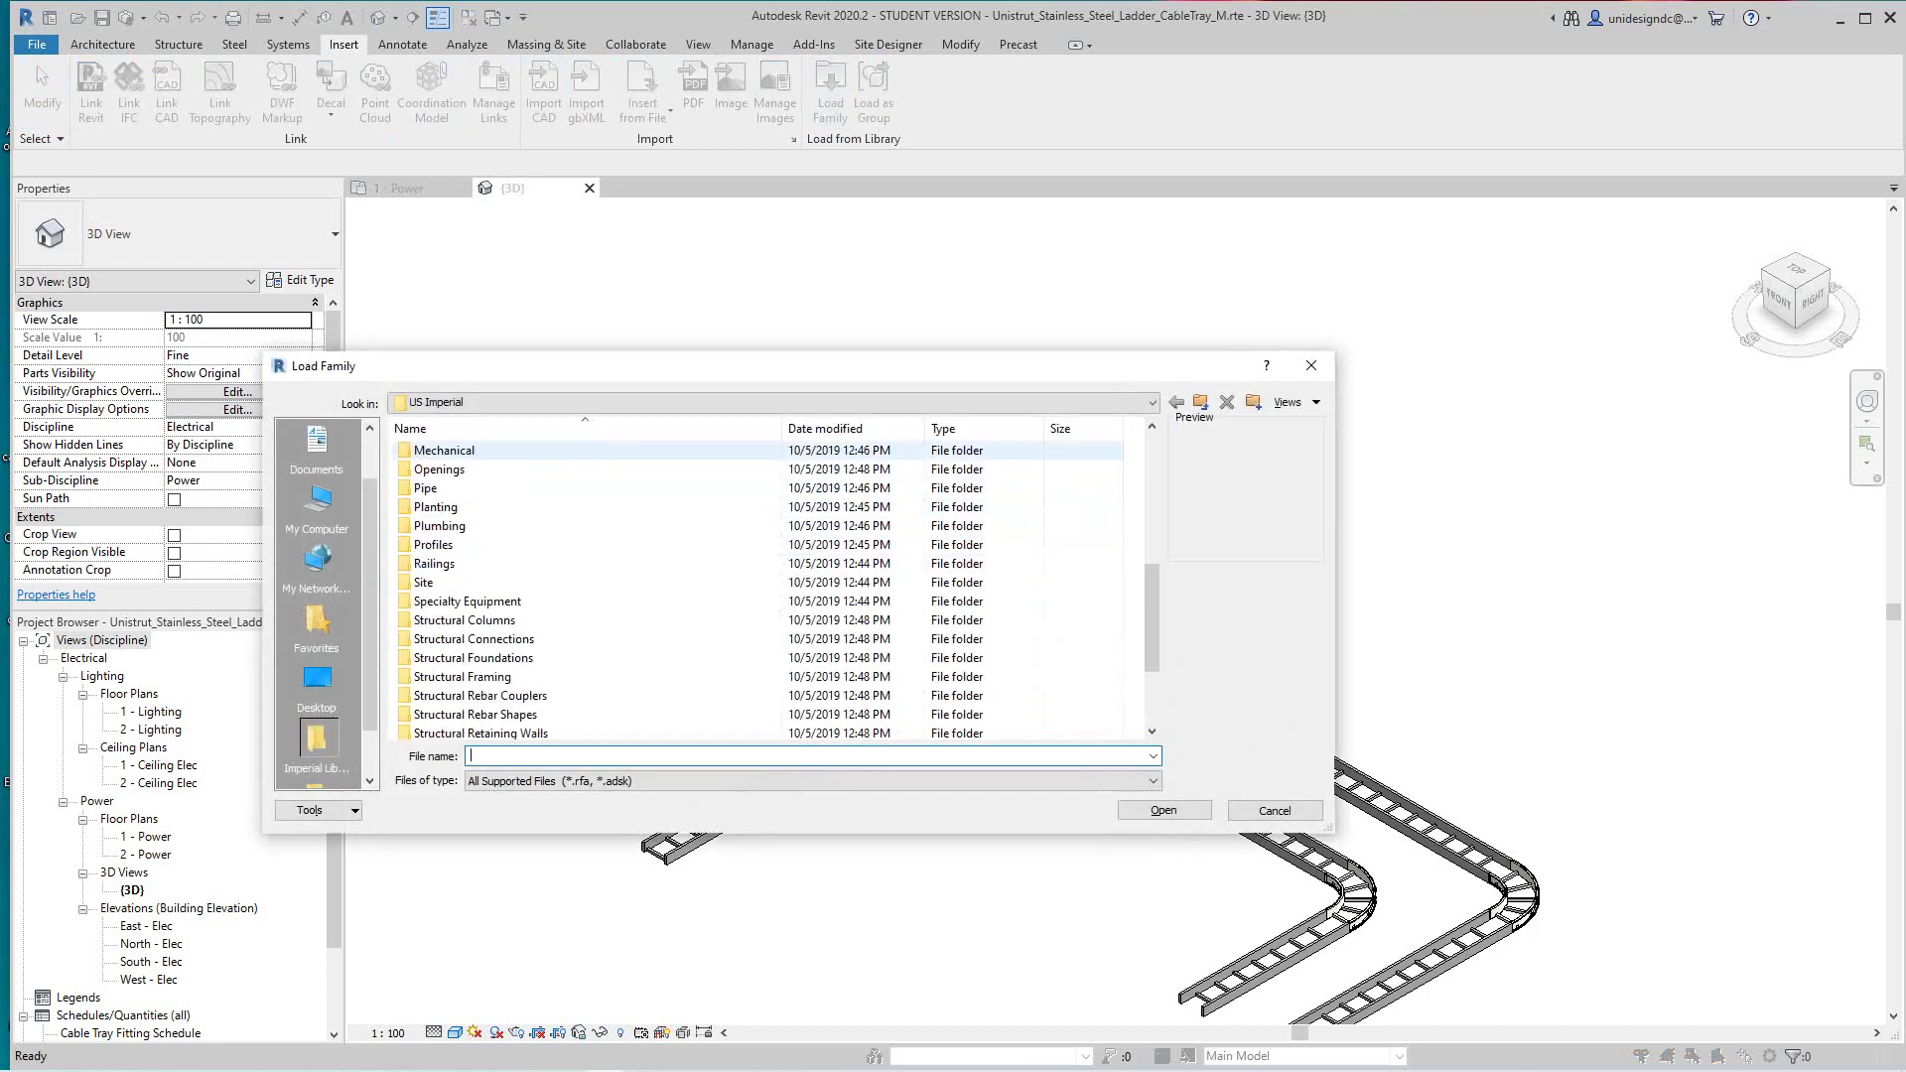
scroll(754, 563, "down", 3)
scroll(754, 563, "up", 10)
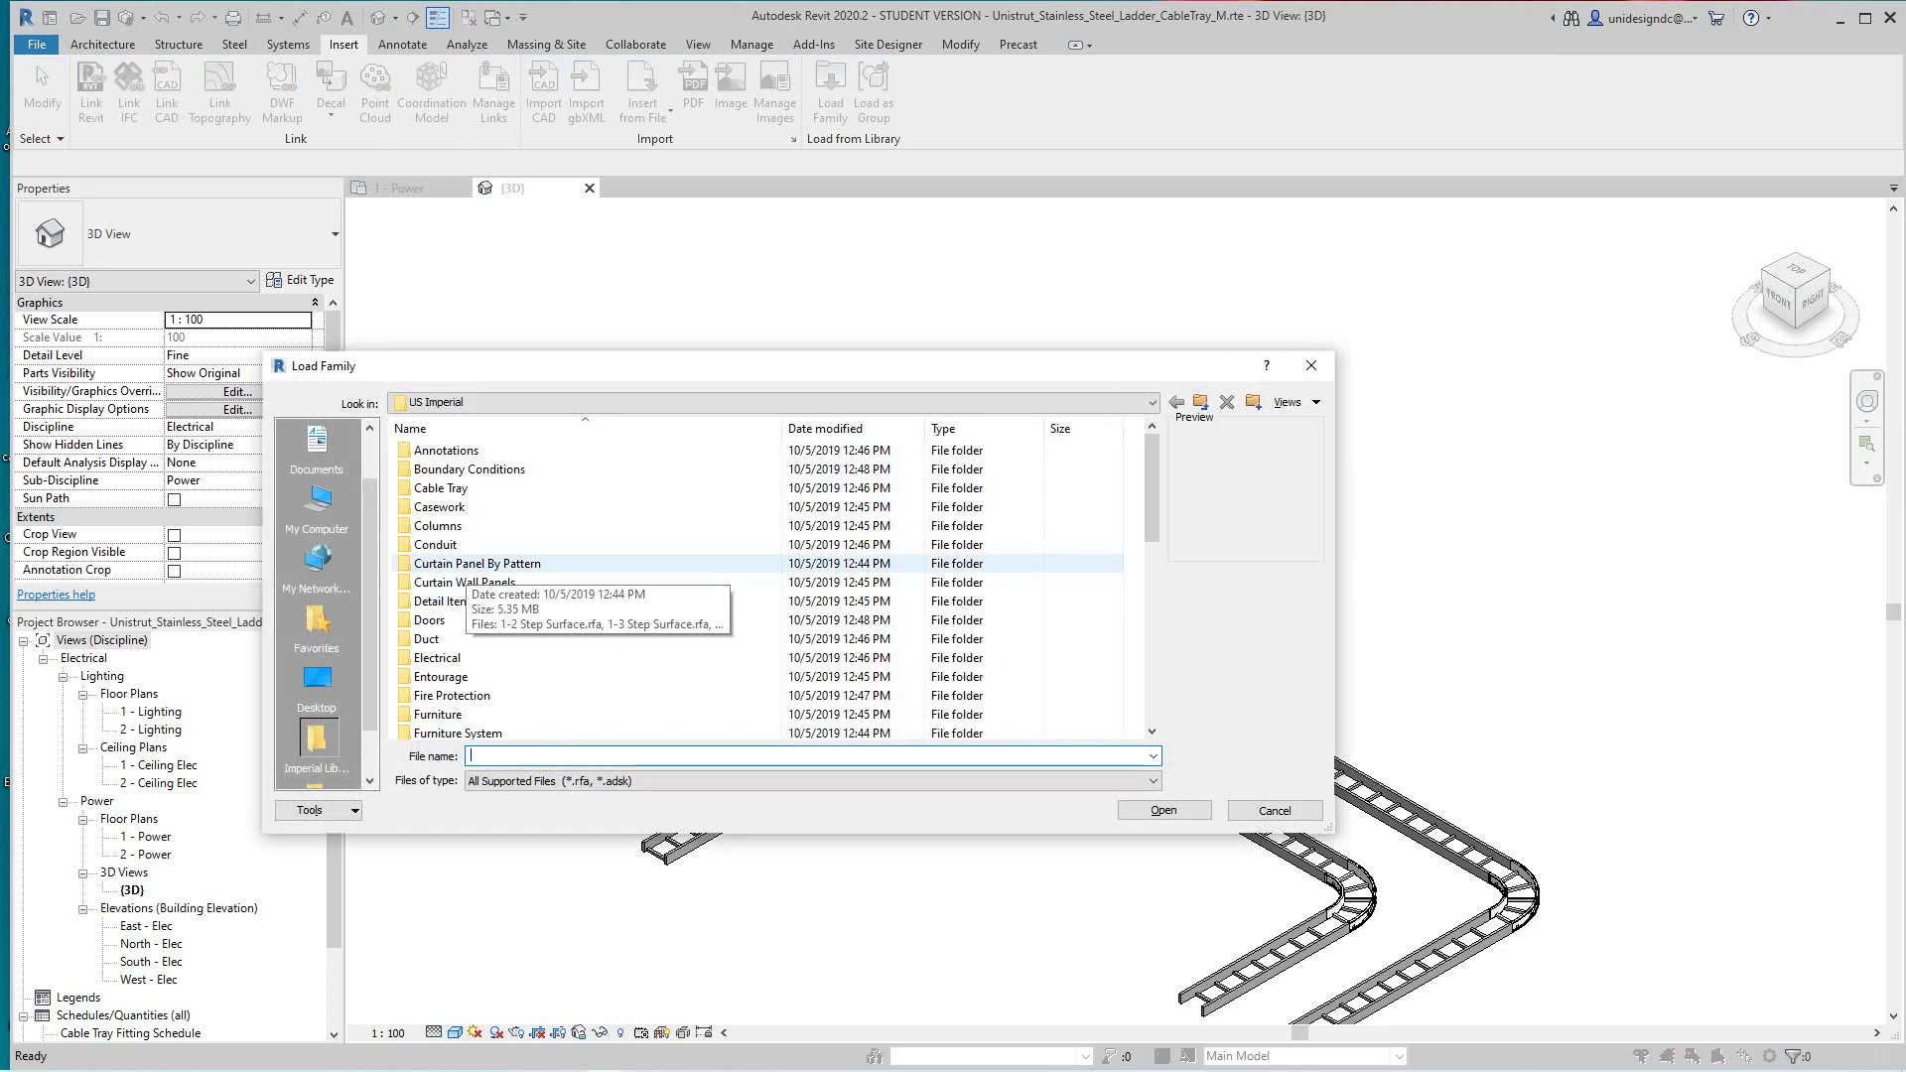
scroll(754, 563, "down", 1)
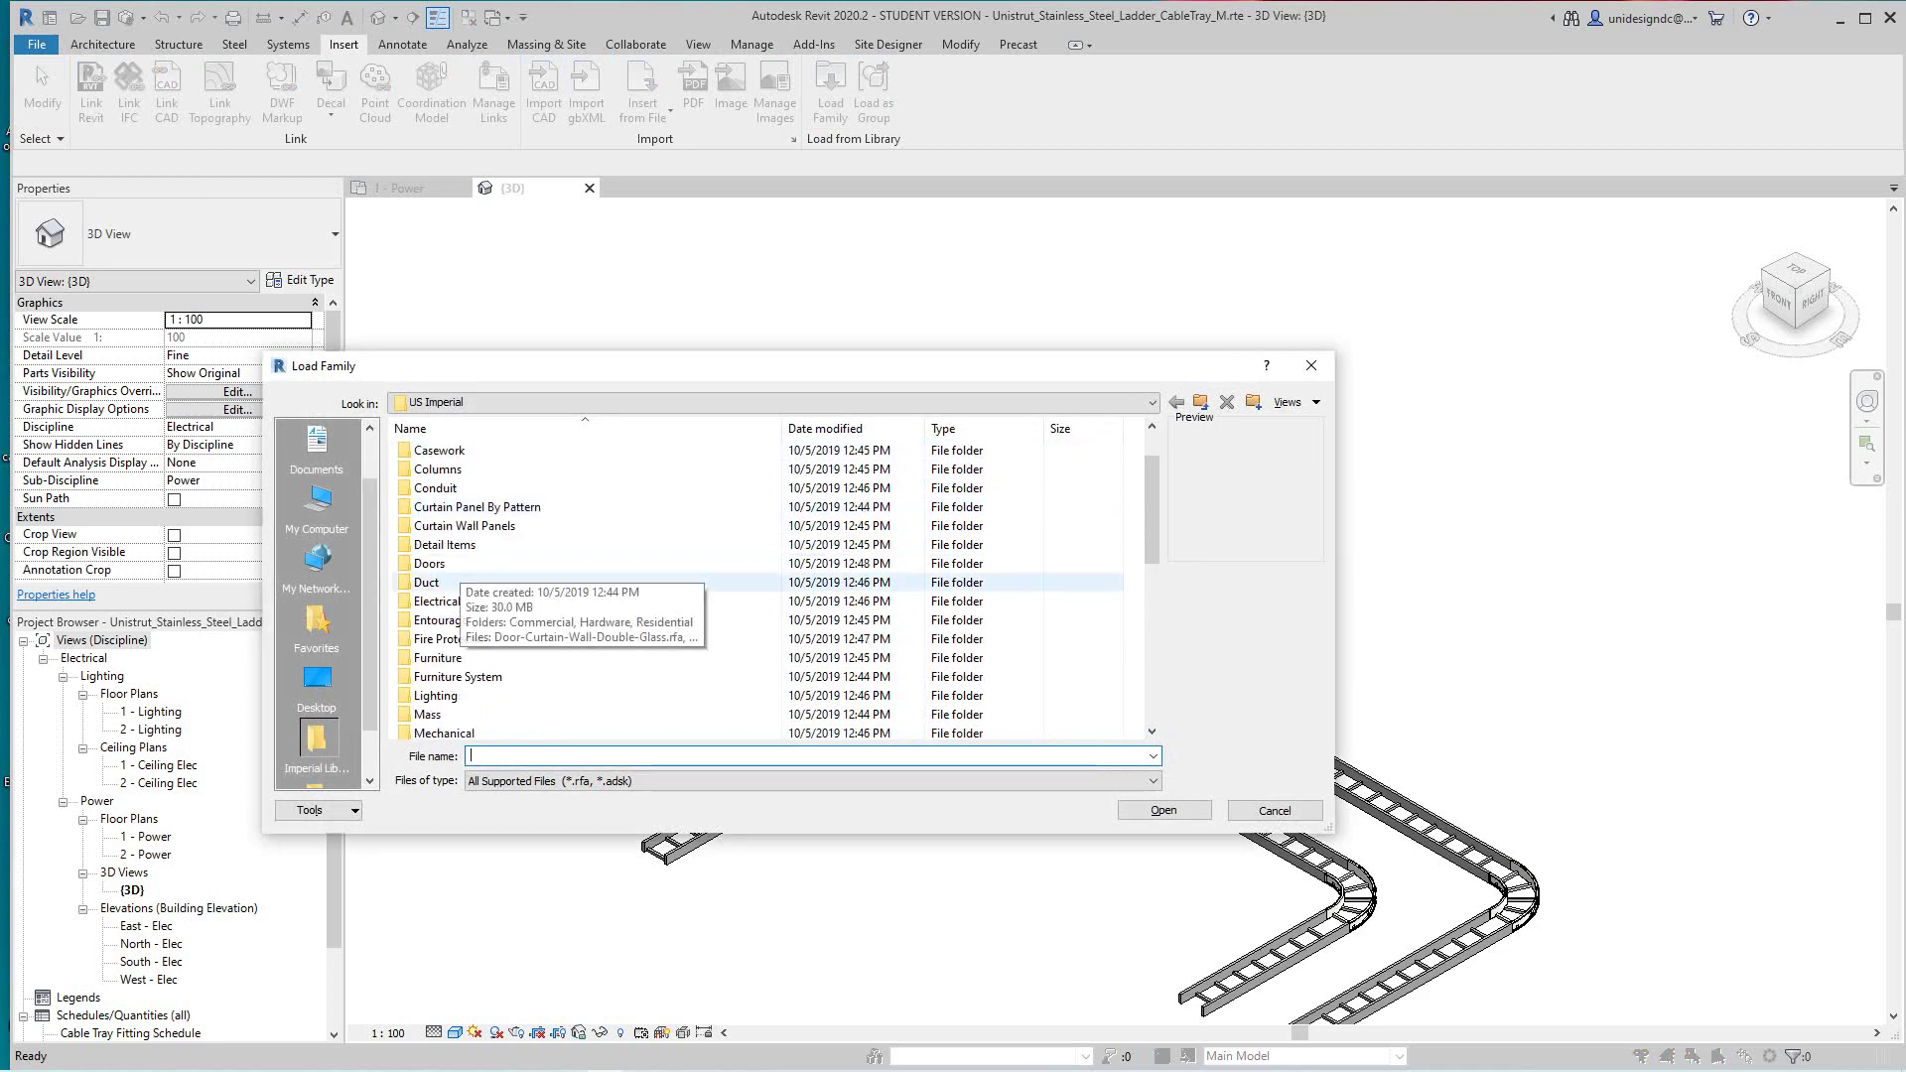
double_click(496, 600)
double_click(427, 469)
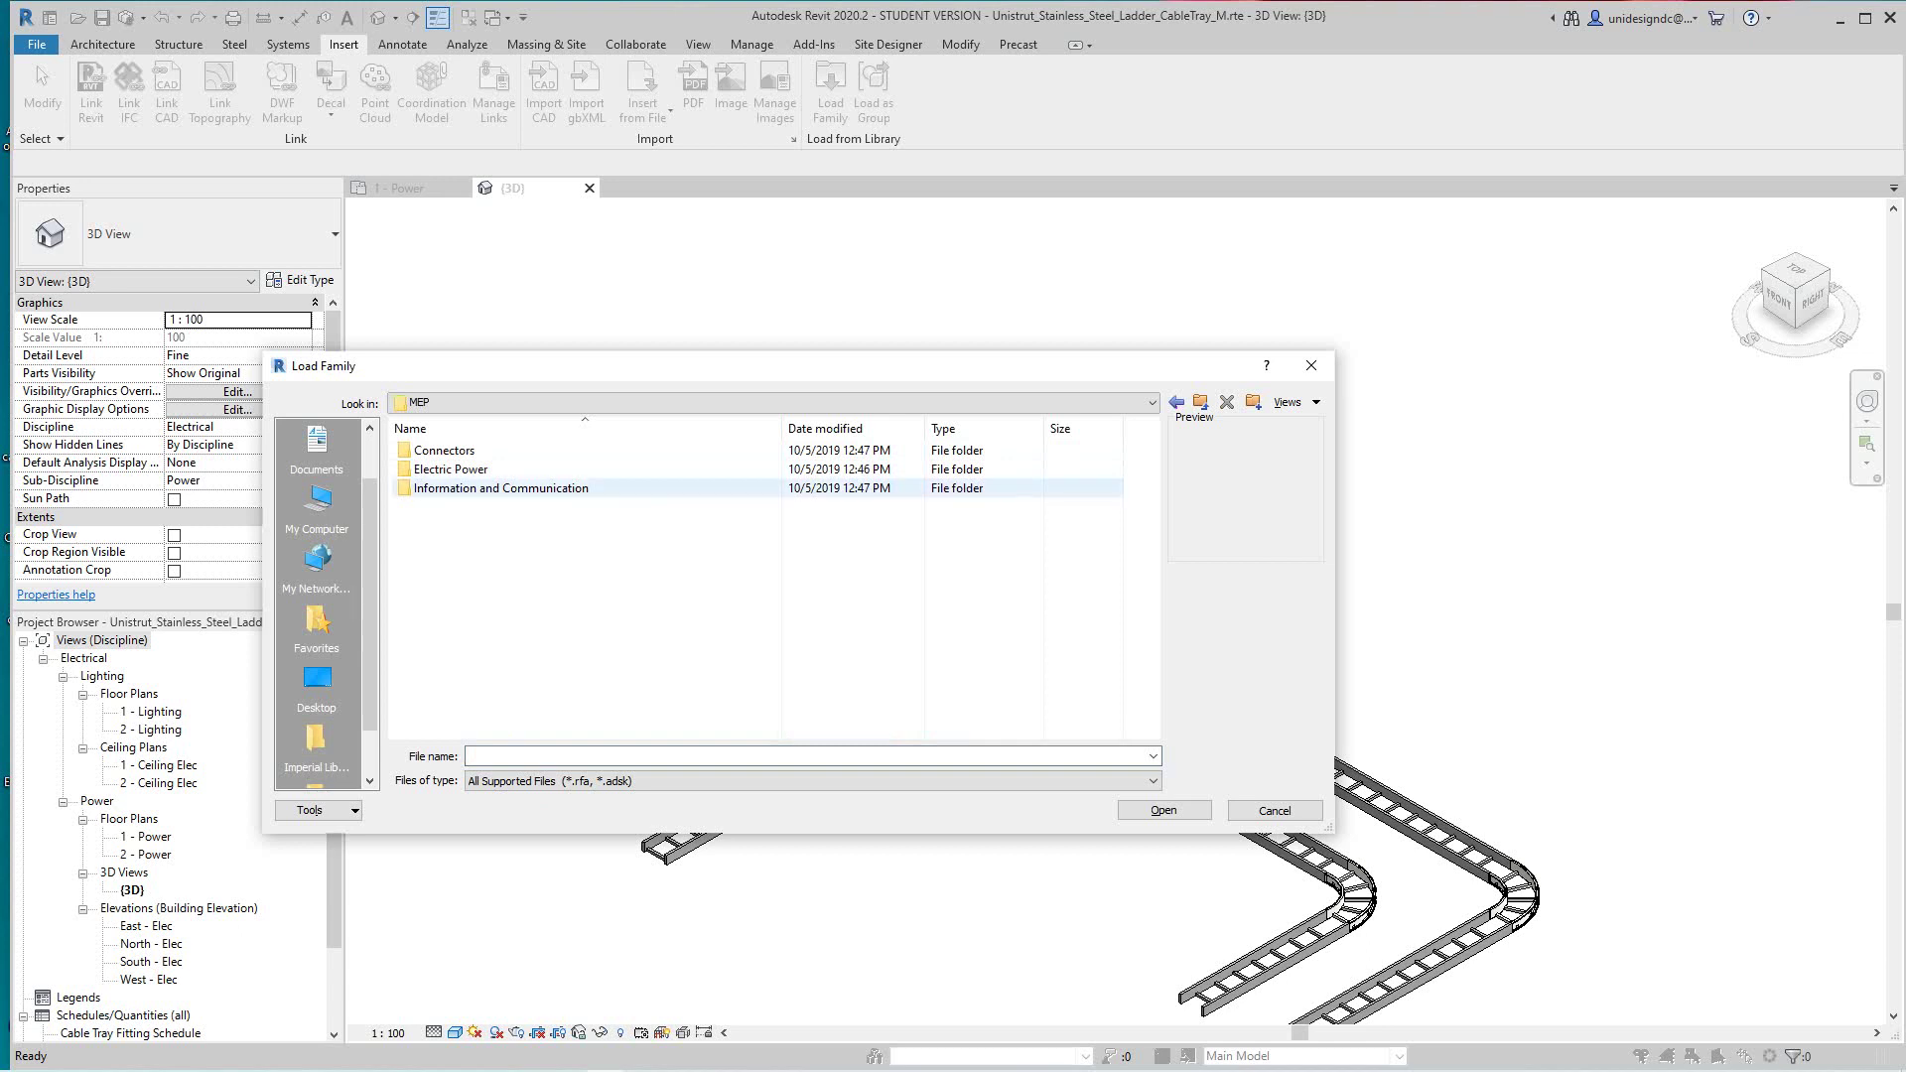
double_click(446, 469)
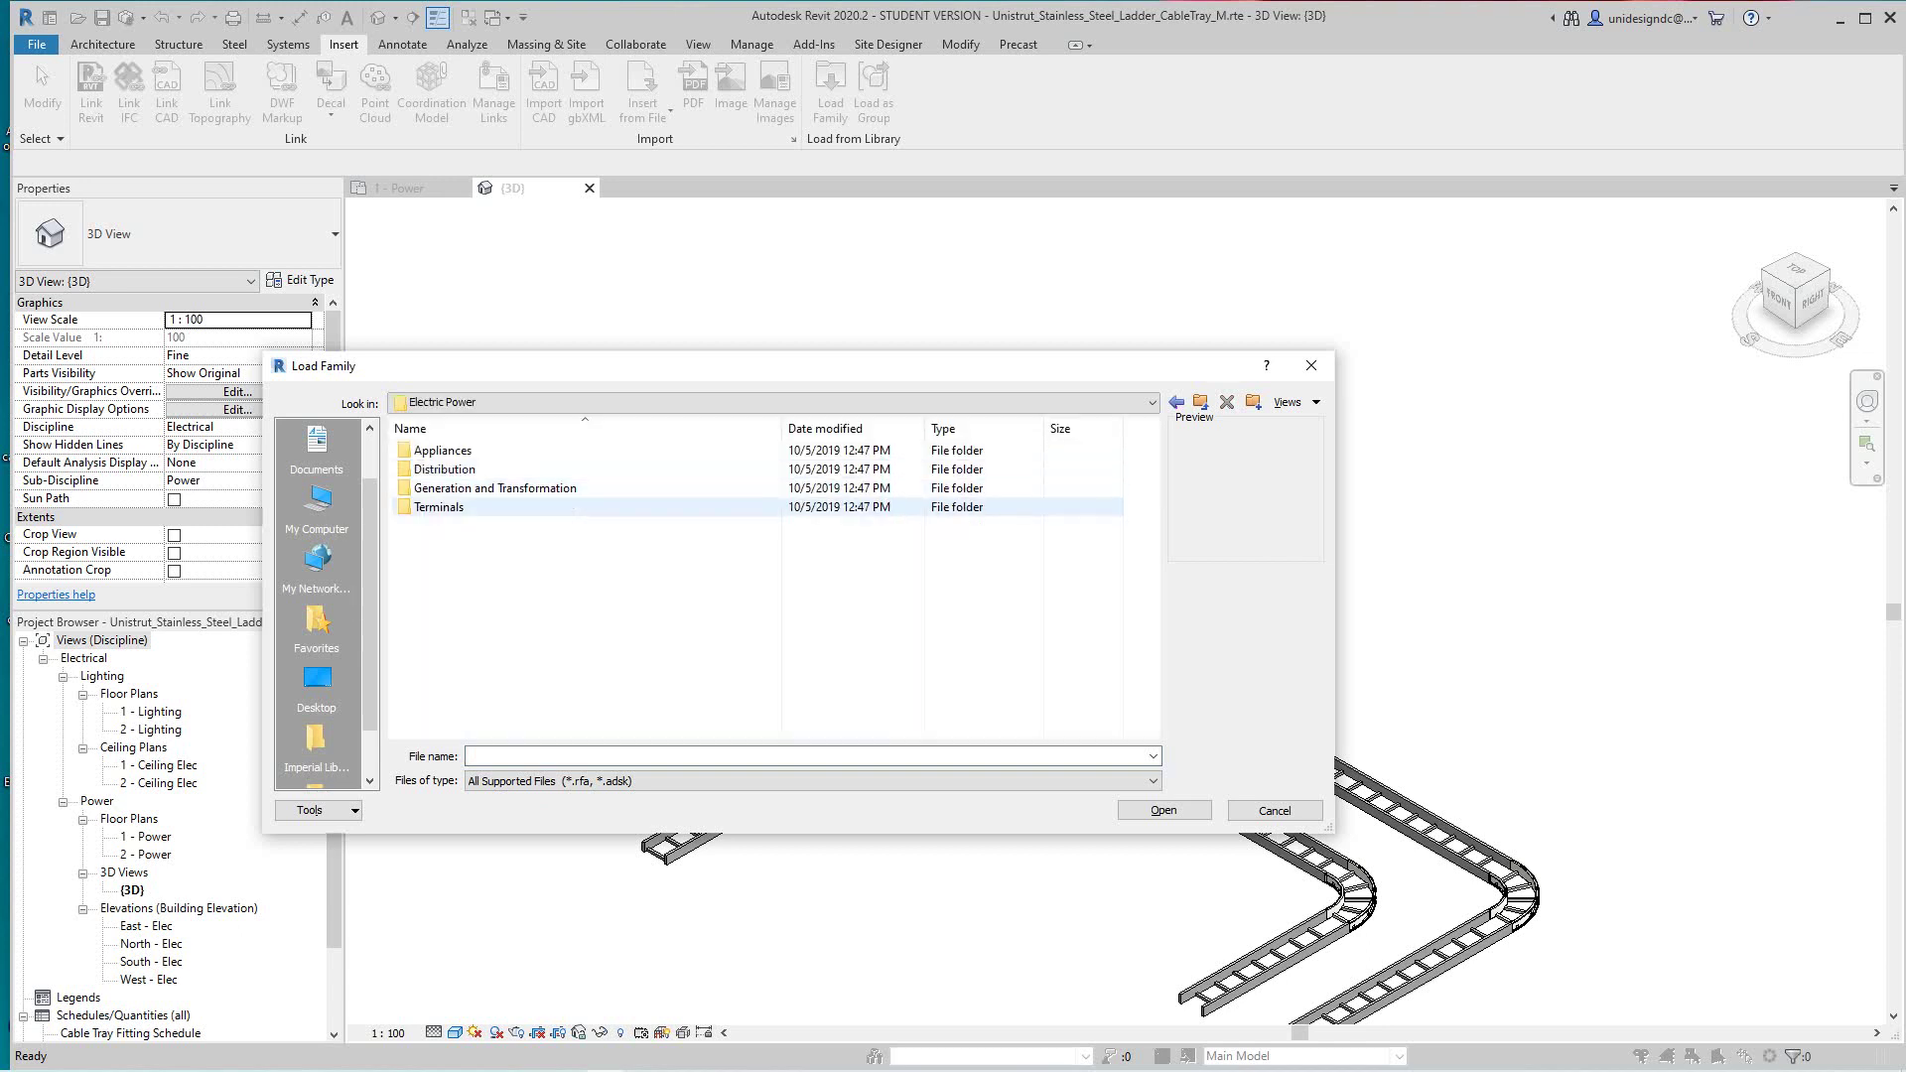
left_click(1200, 402)
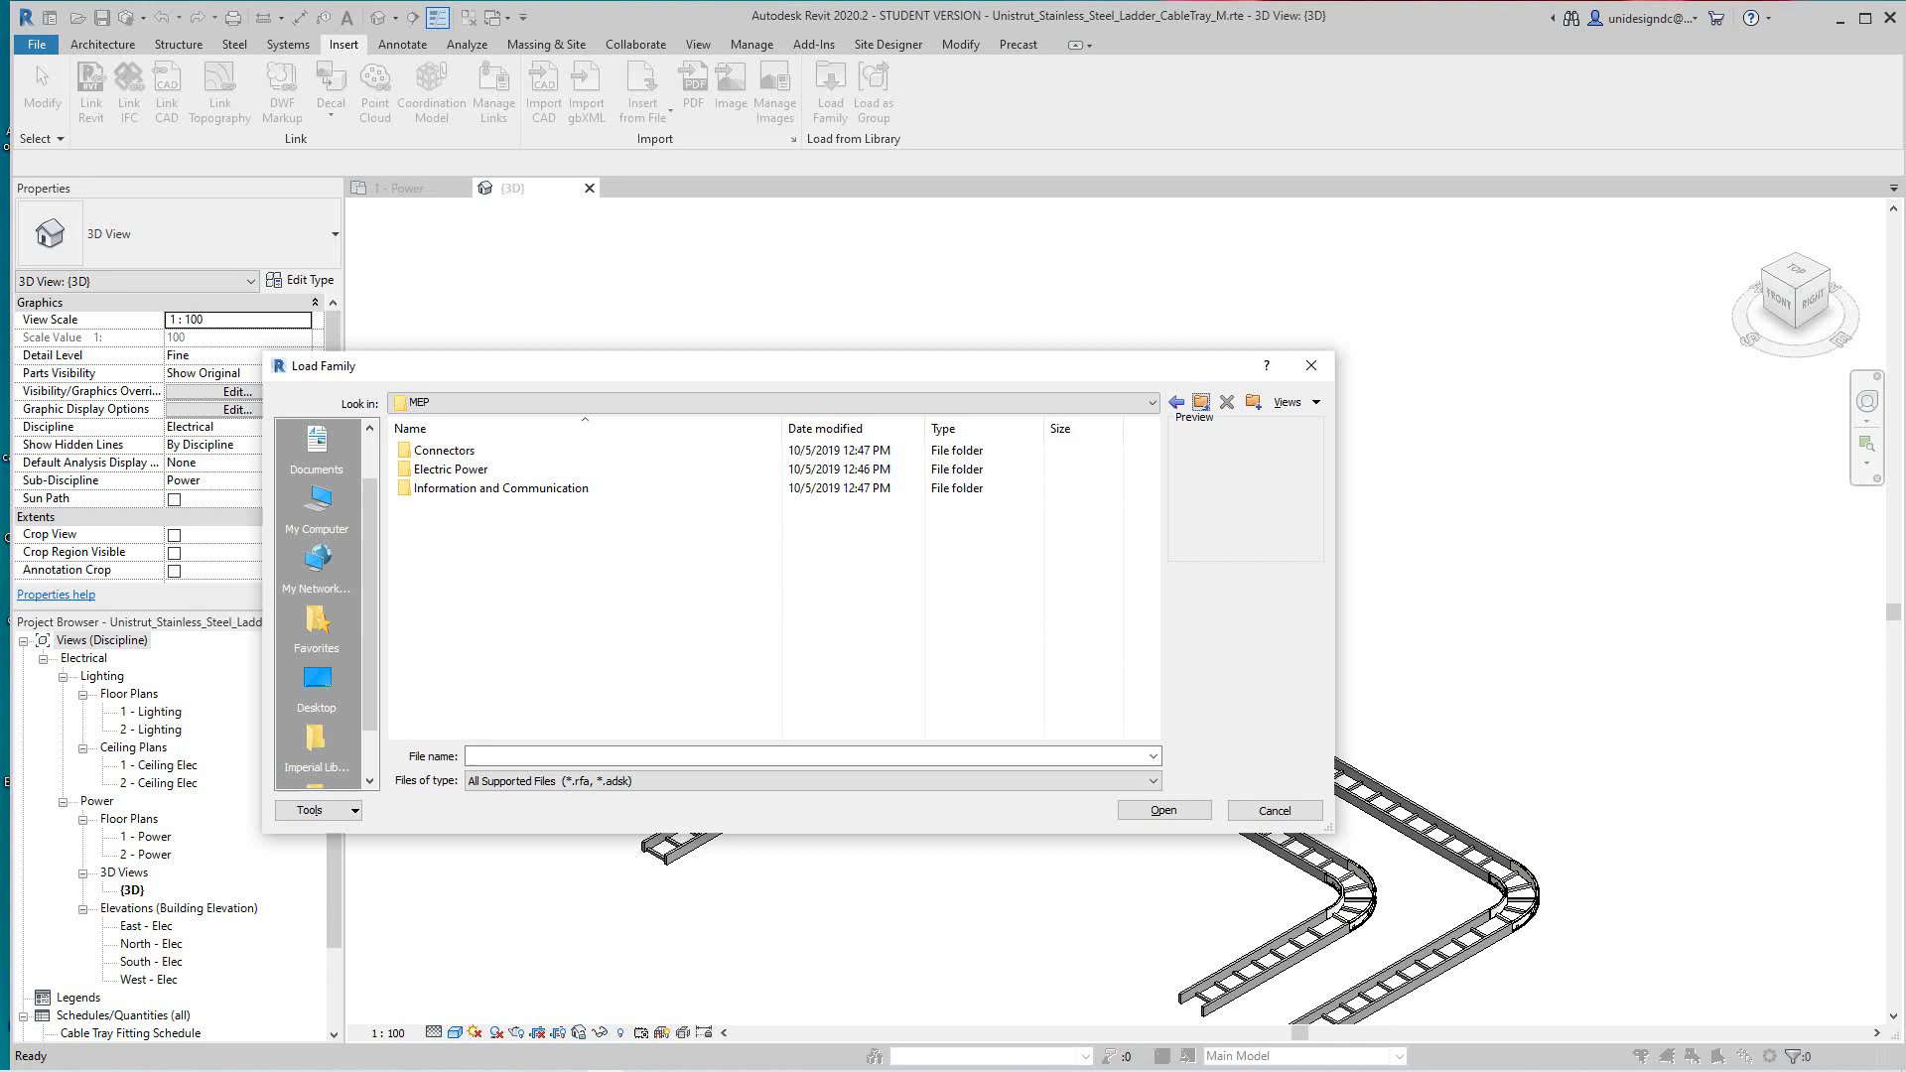
left_click(1200, 402)
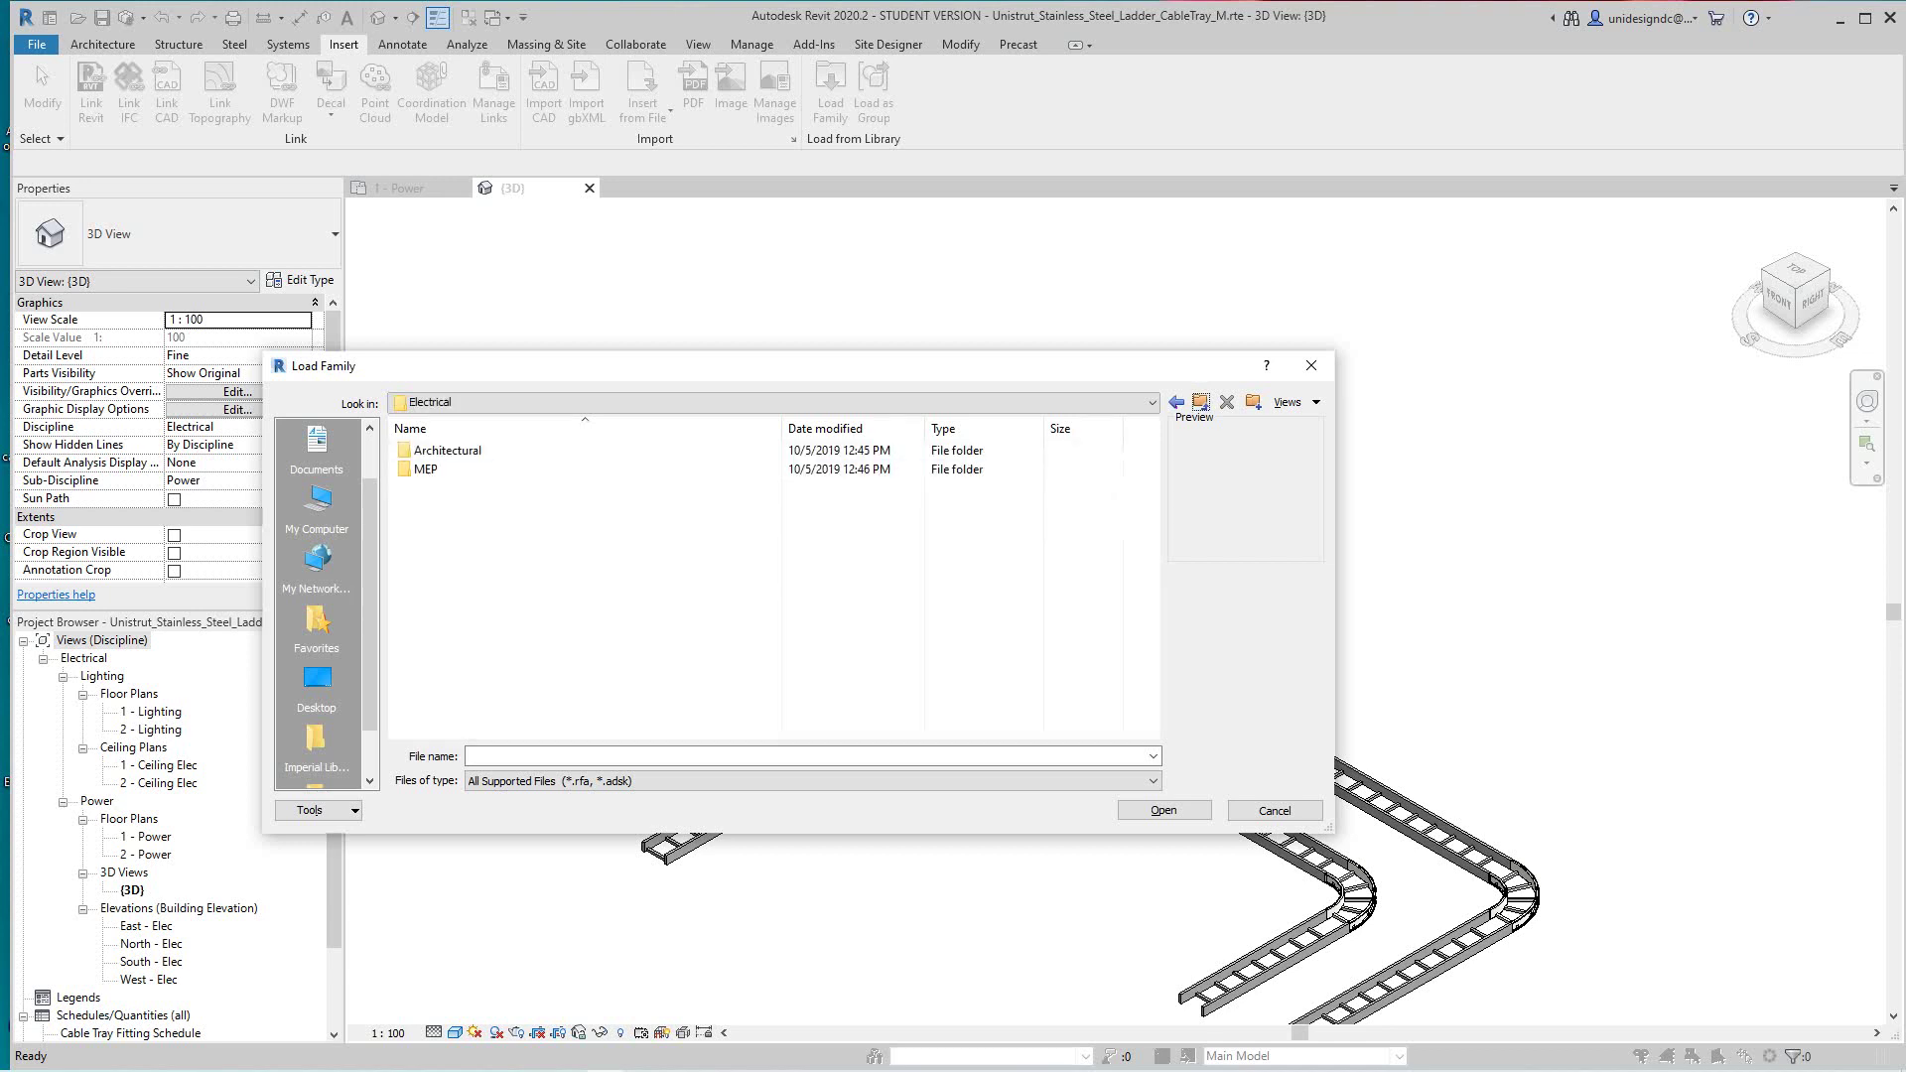
double_click(424, 469)
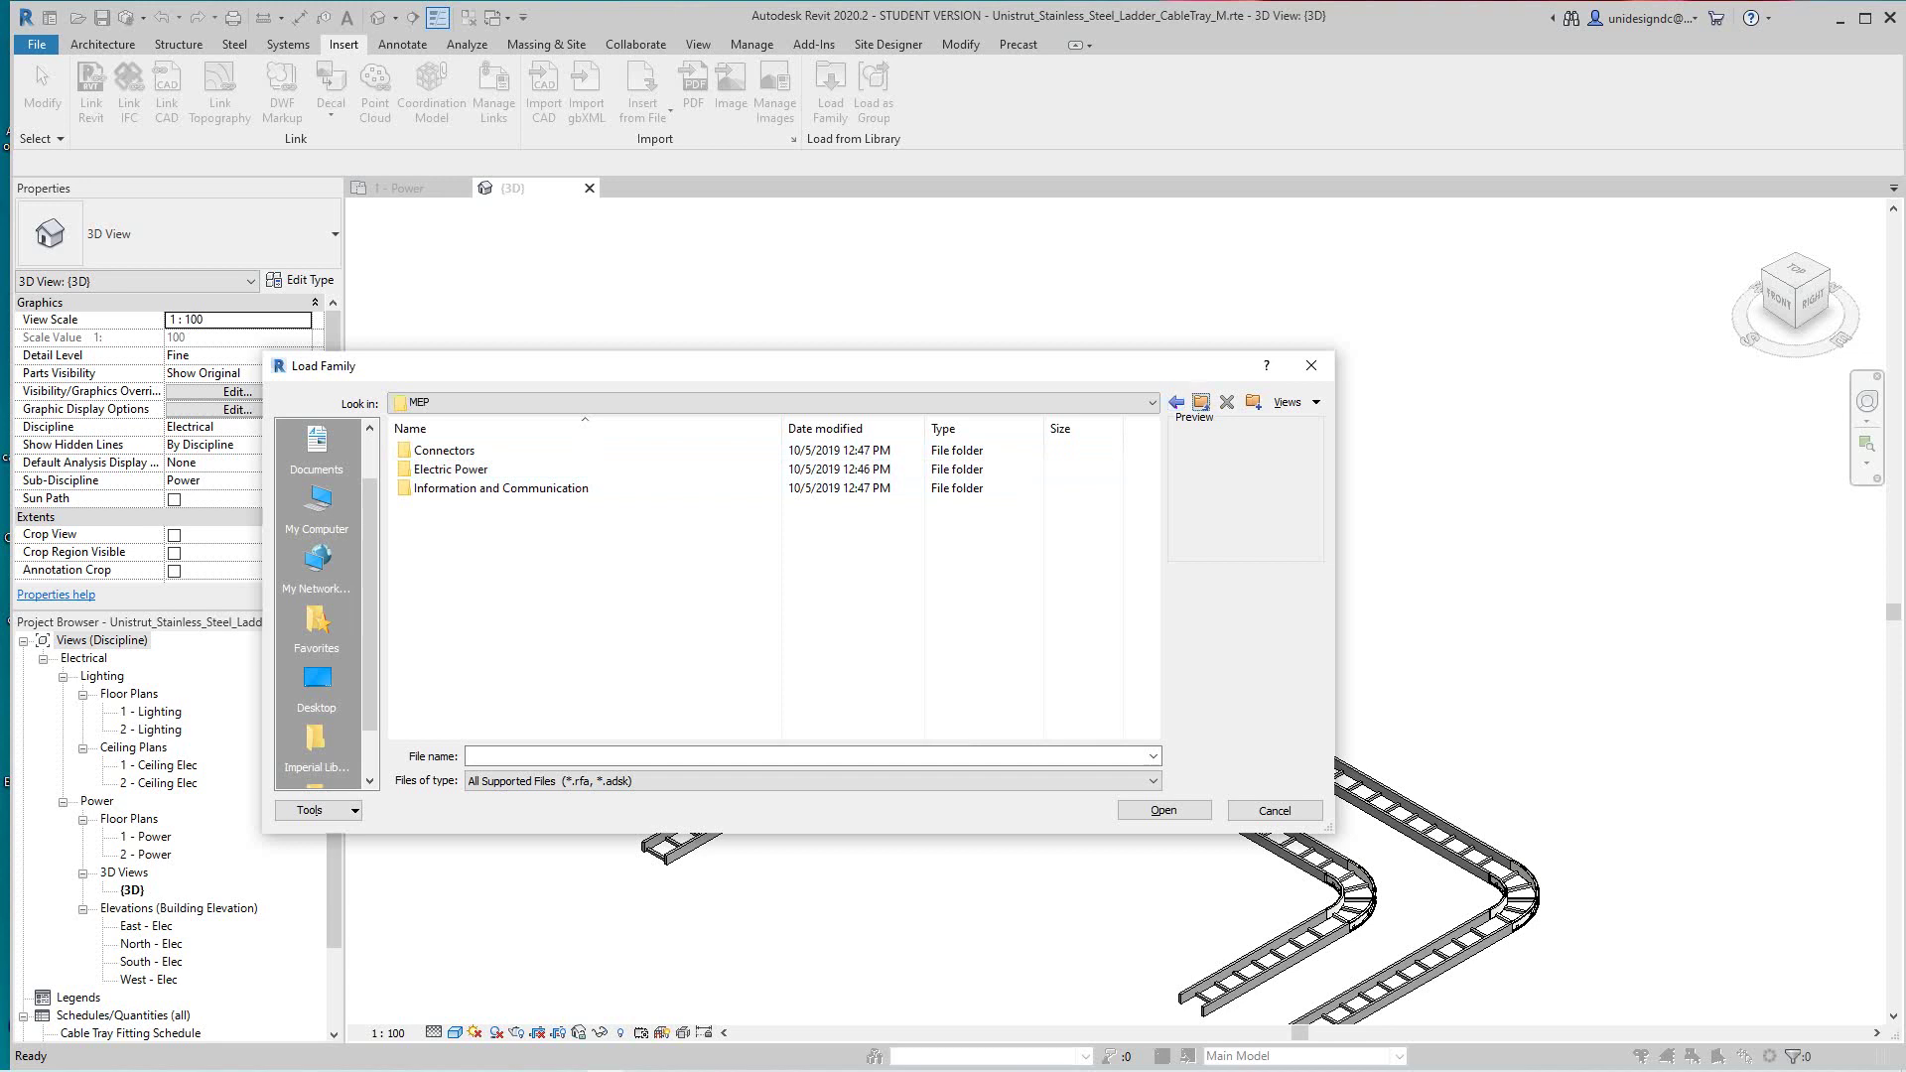
left_click(1200, 401)
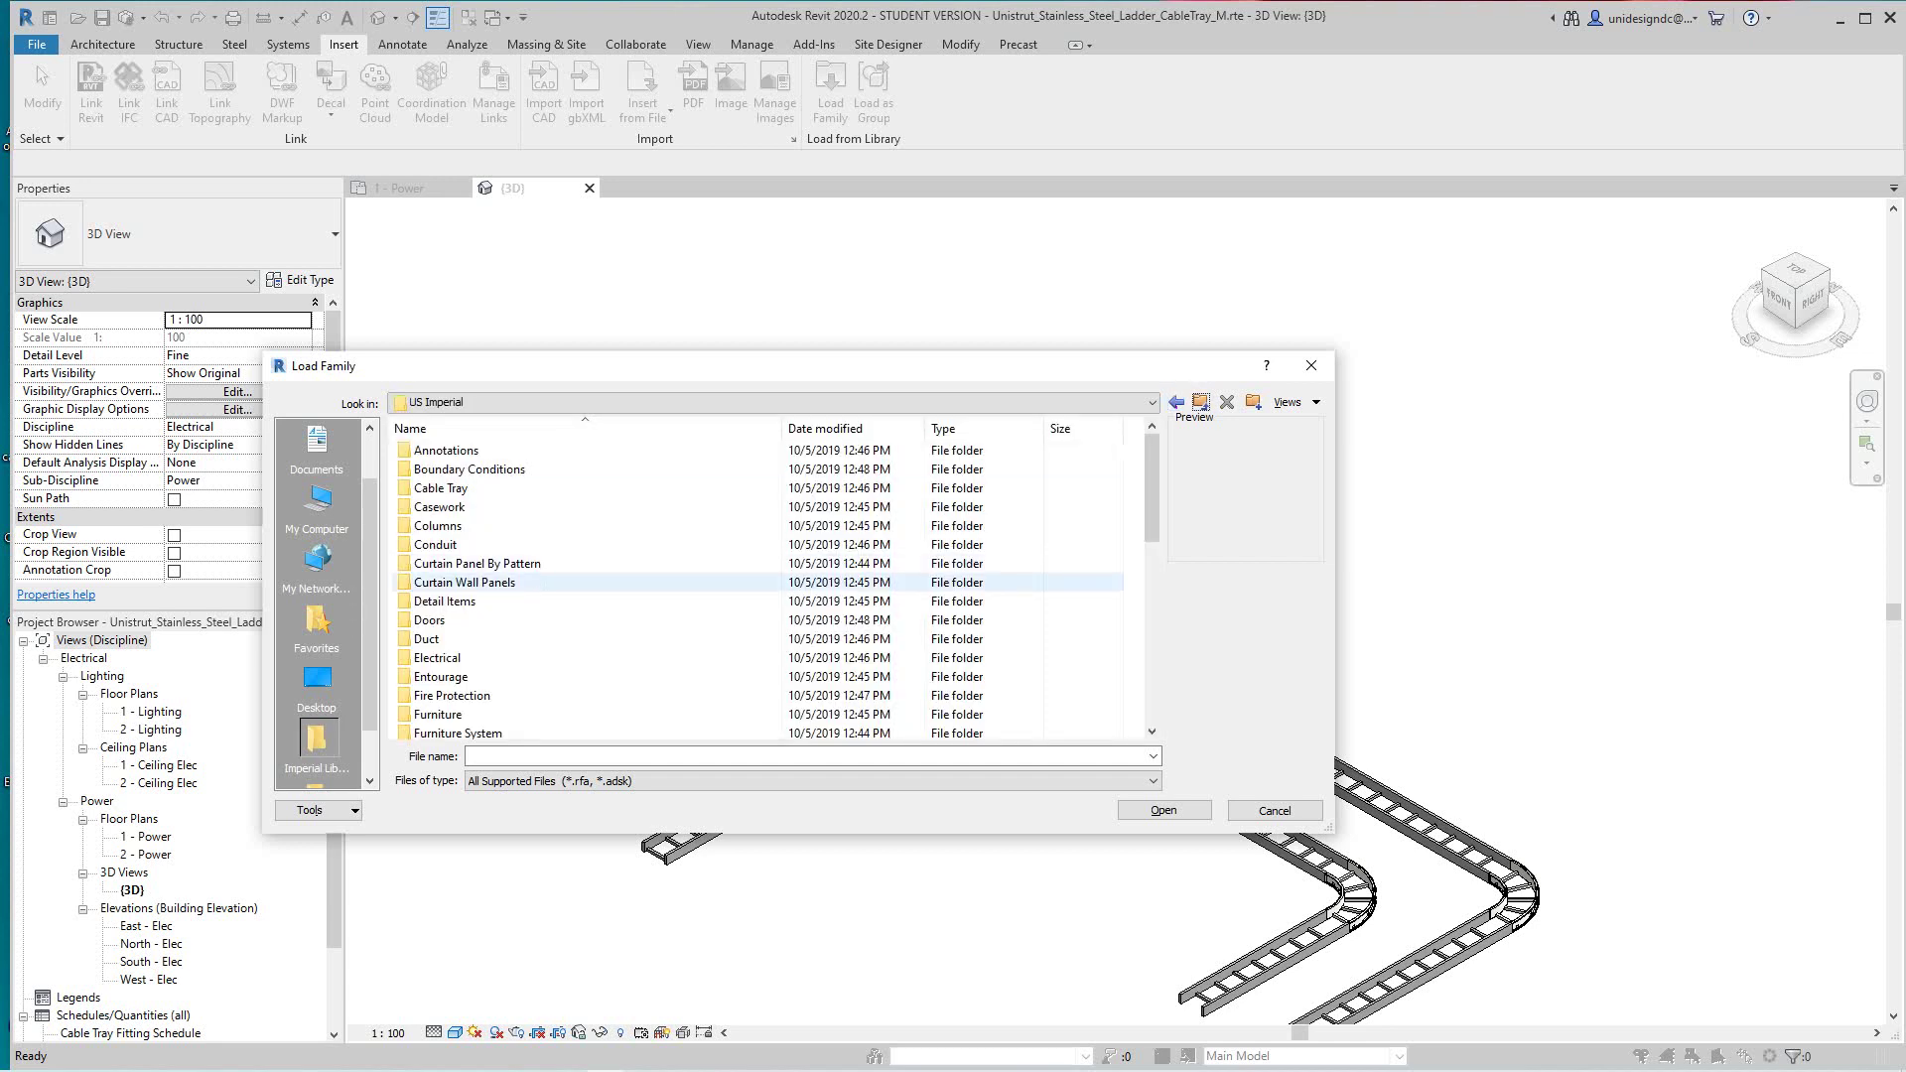
Load the Channel Union.rfa family from the Fittings folder under Cable Tray in the US Imperial library
scroll(770, 591, "down", 8)
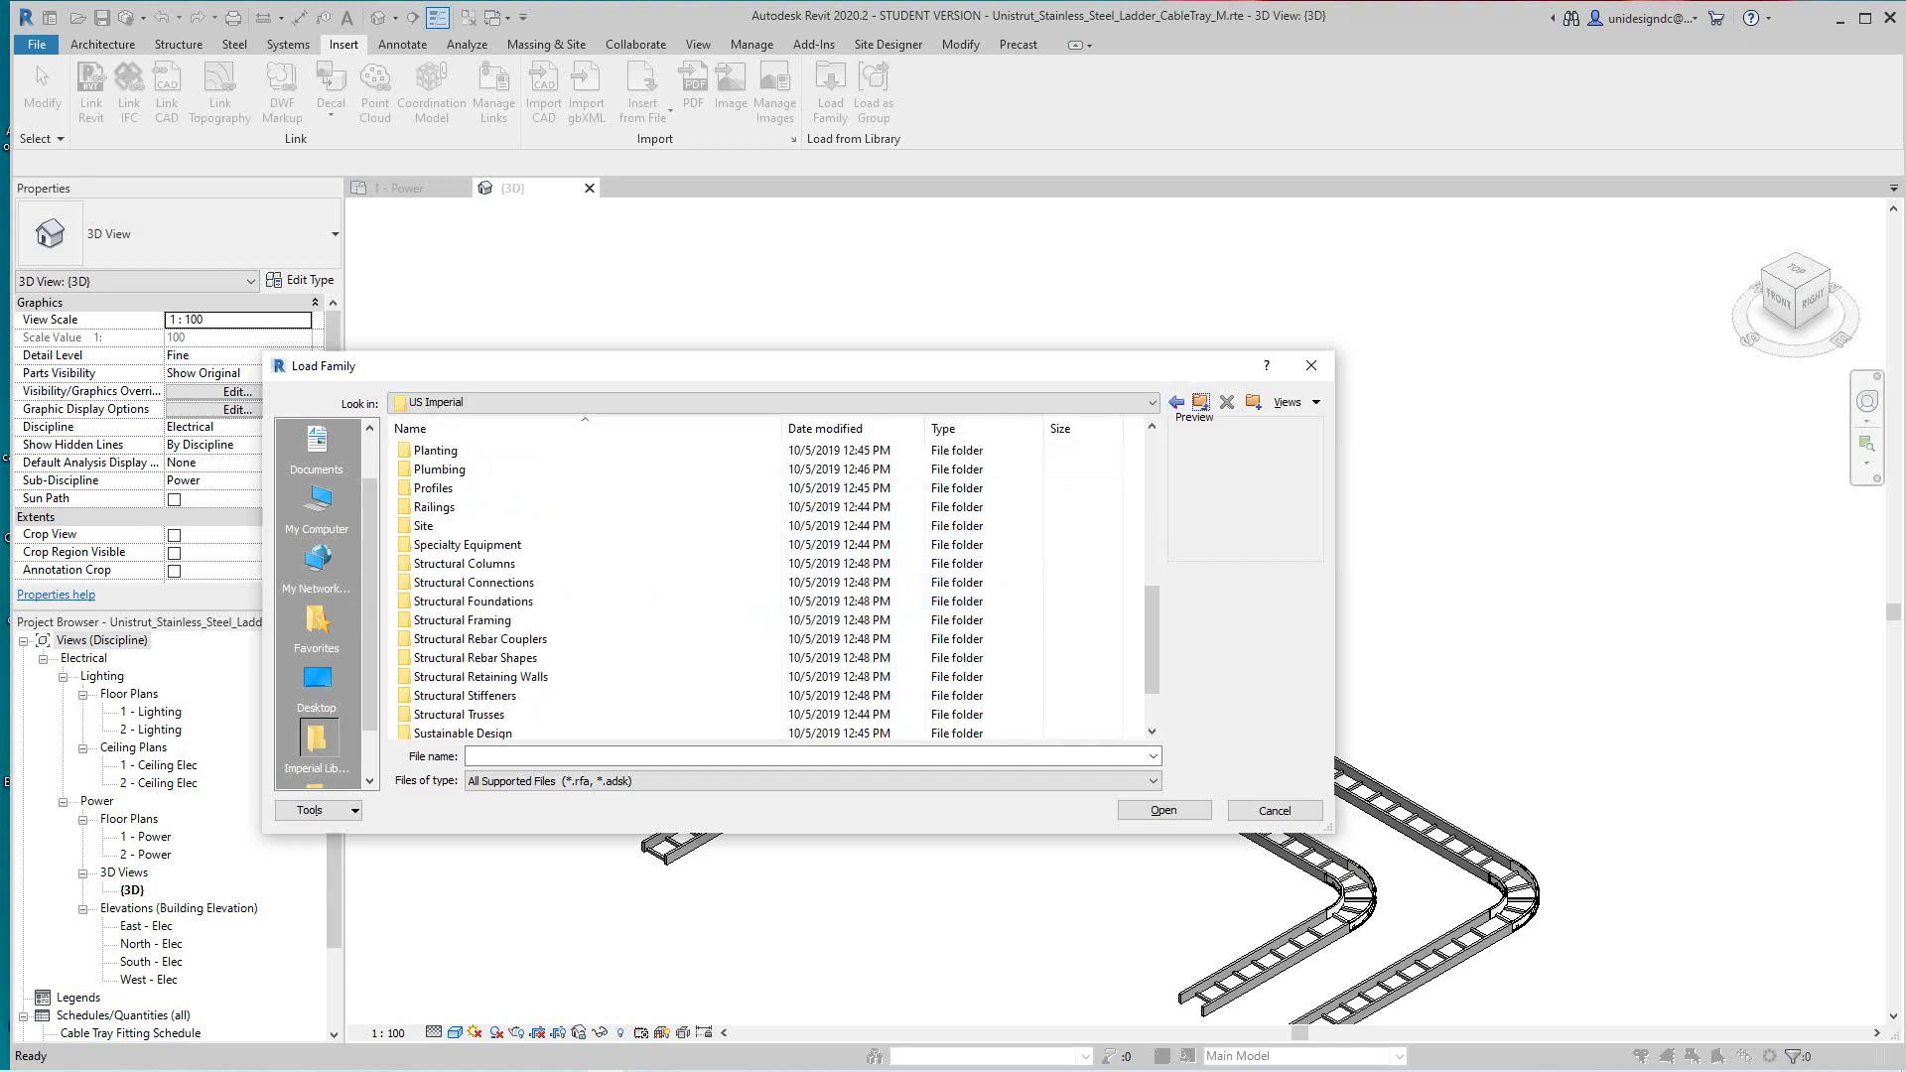
scroll(769, 591, "up", 4)
scroll(769, 636, "up", 5)
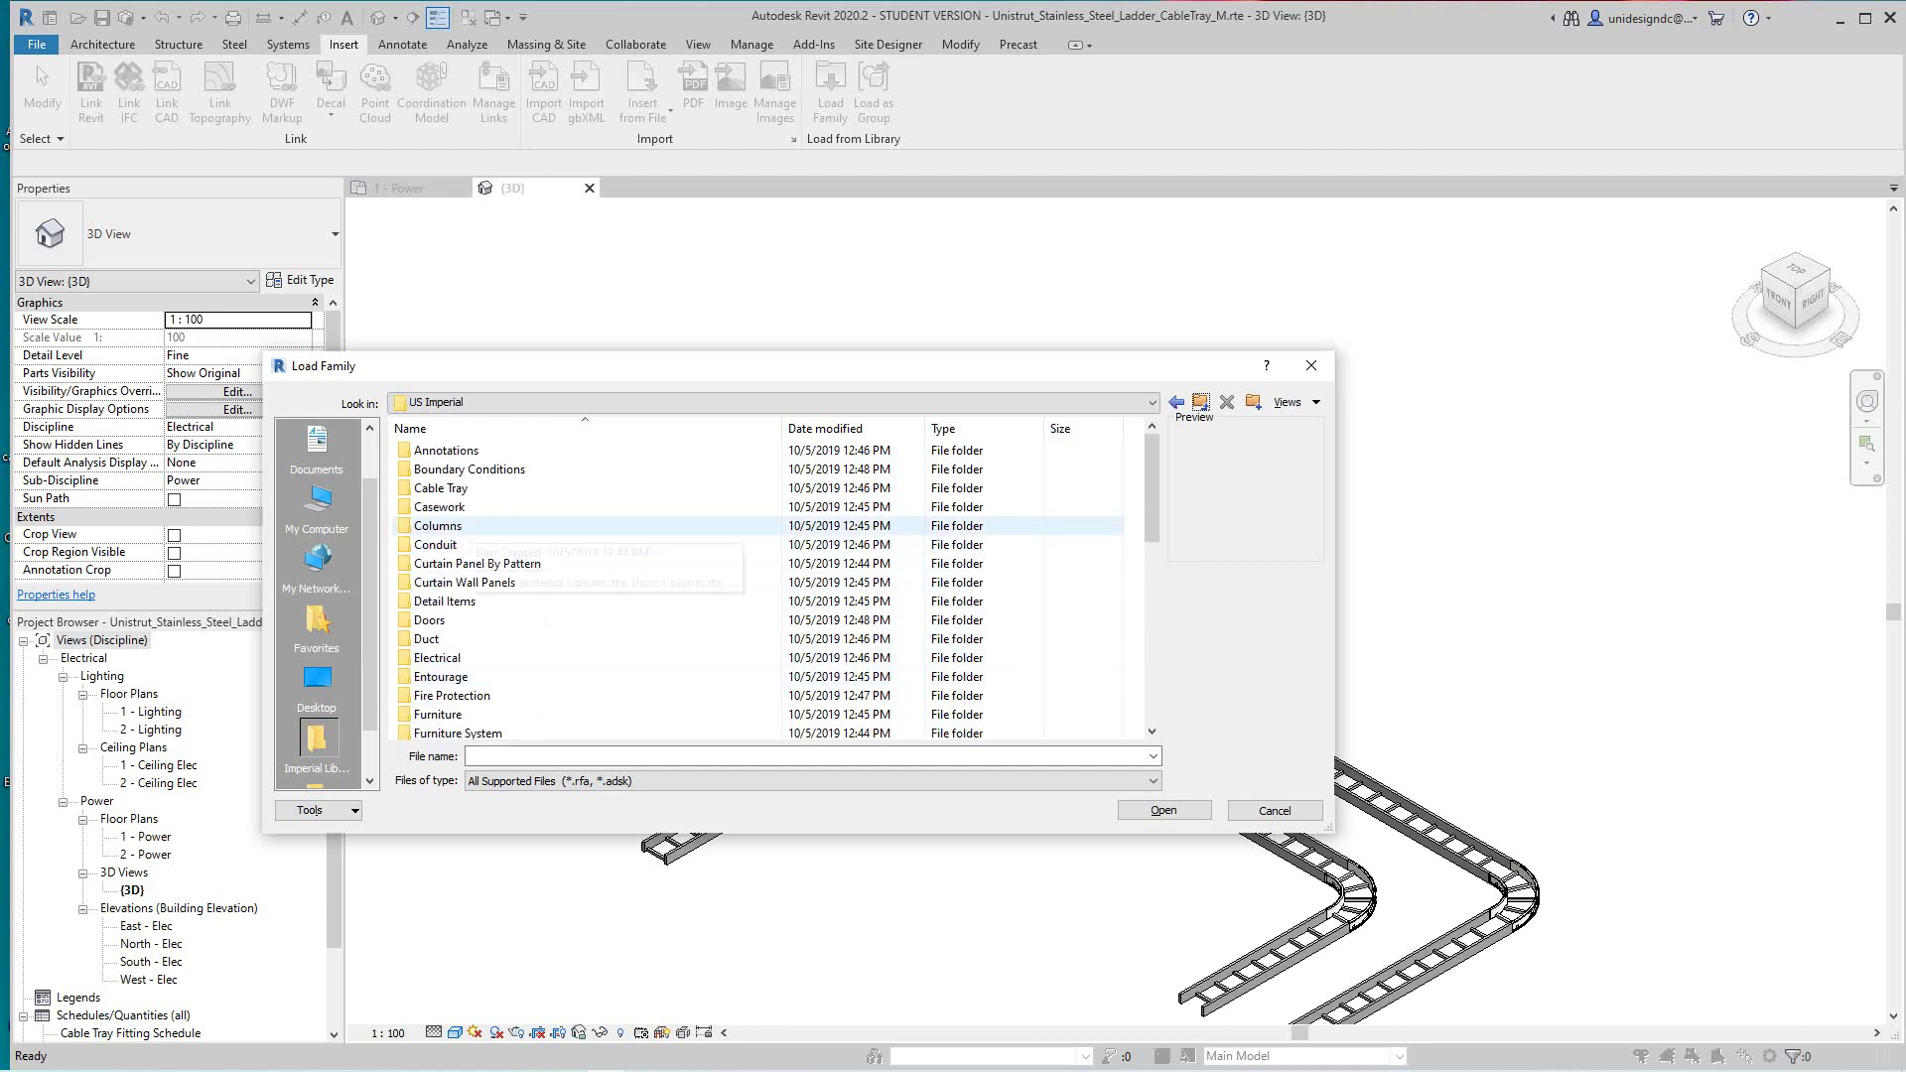
double_click(439, 487)
double_click(433, 449)
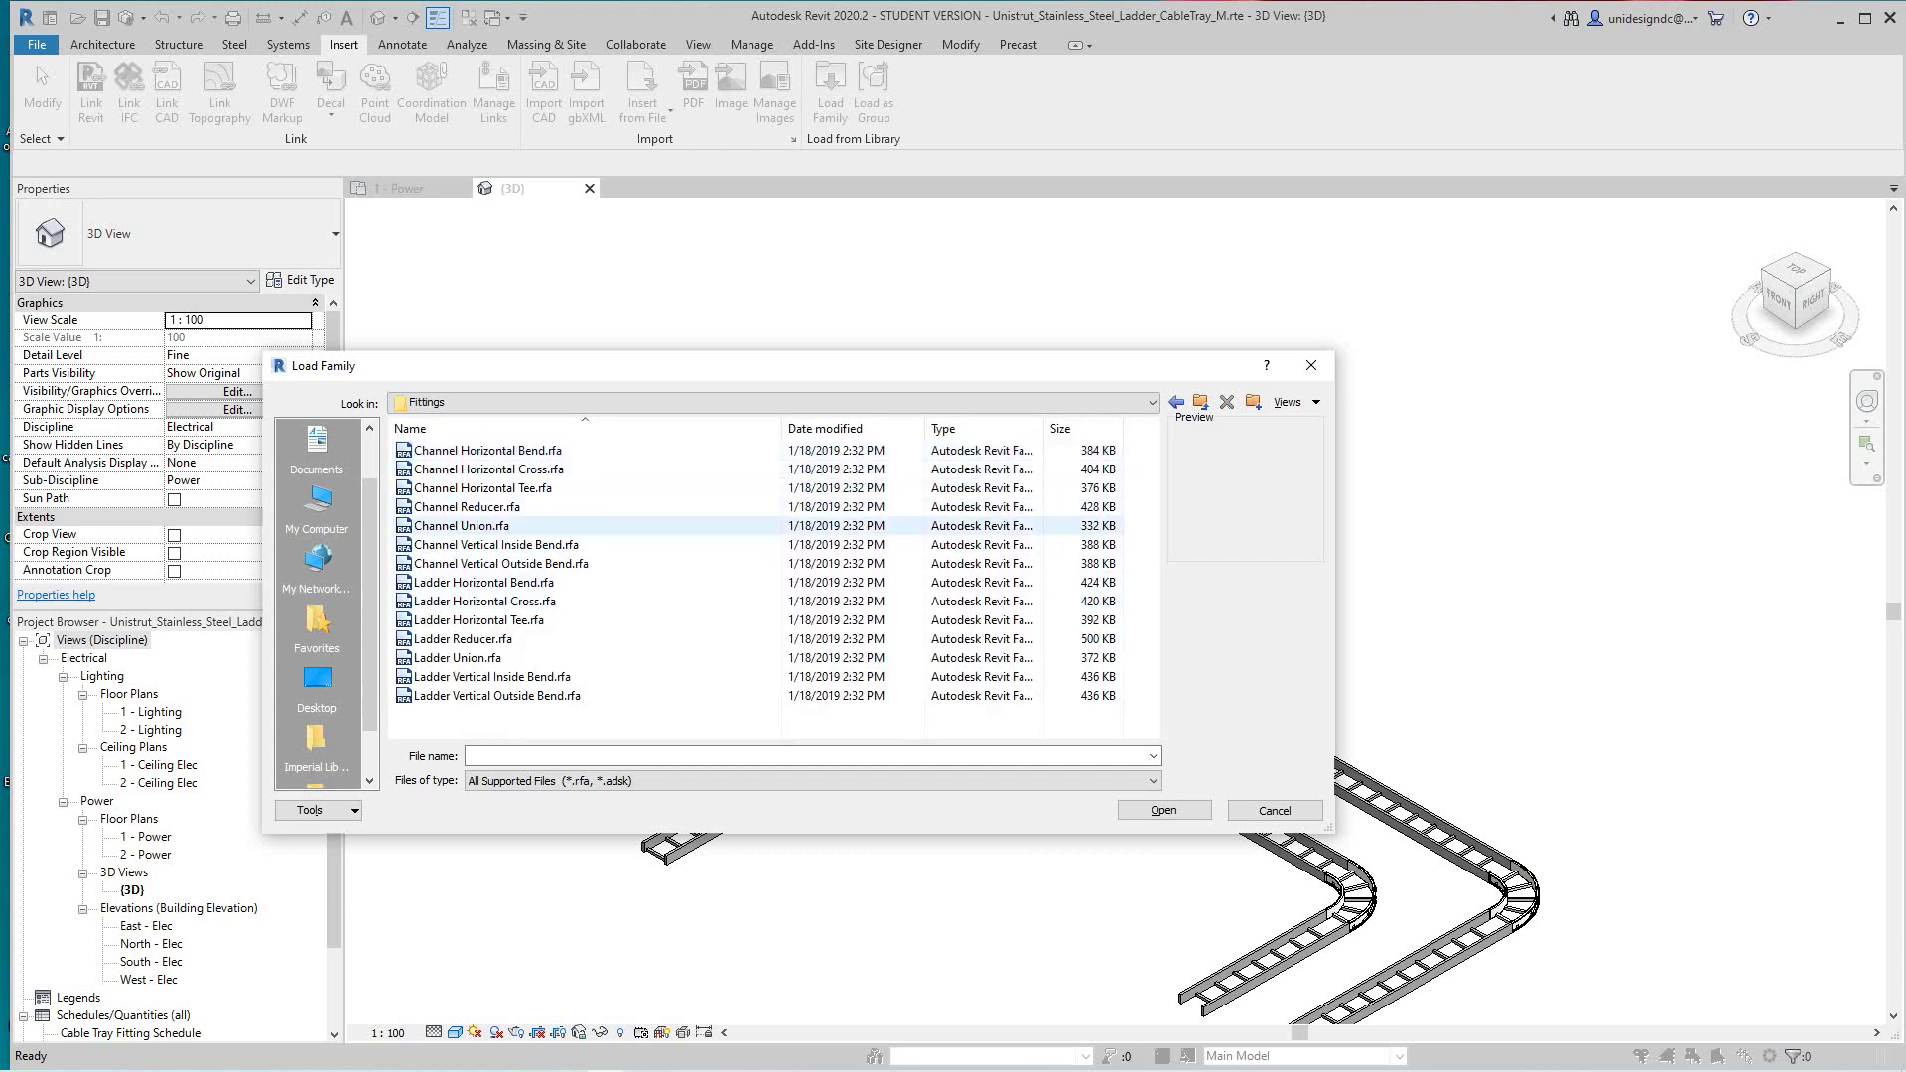
left_click(462, 526)
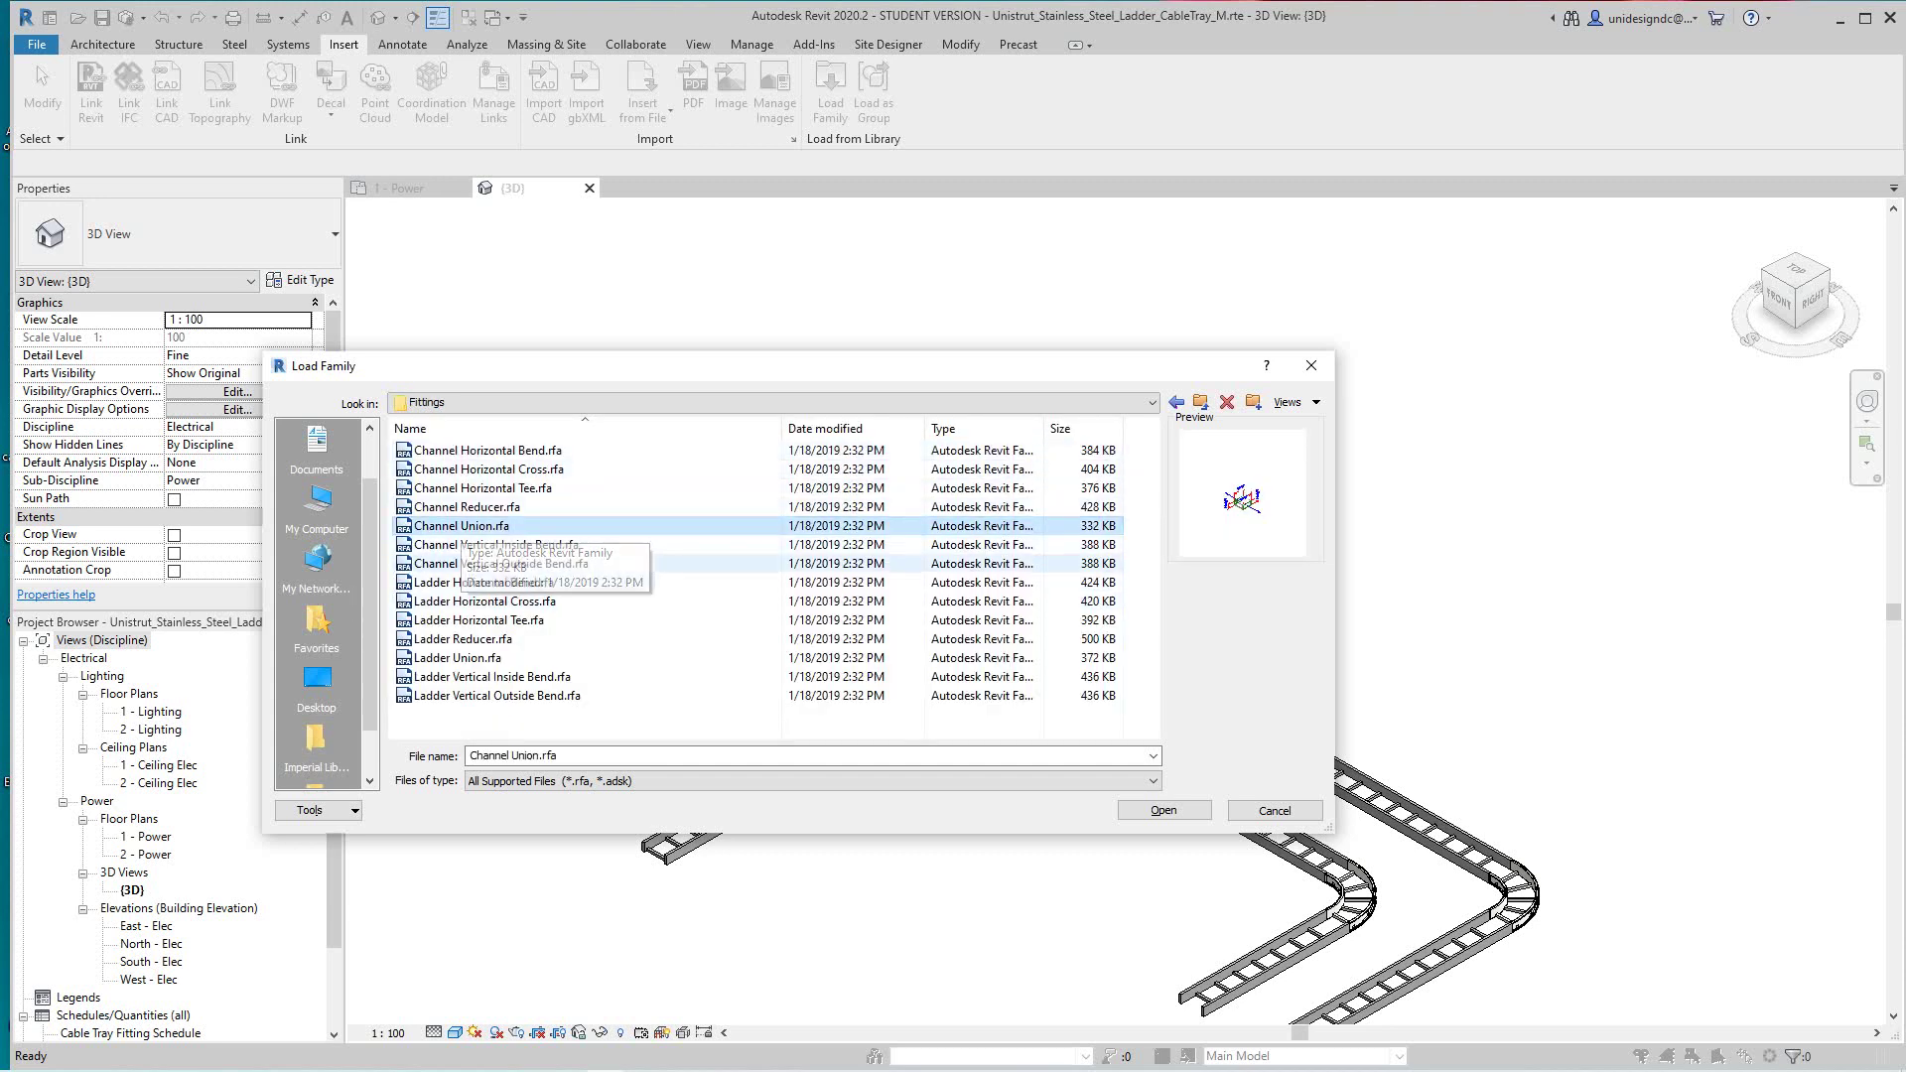
key("Return")
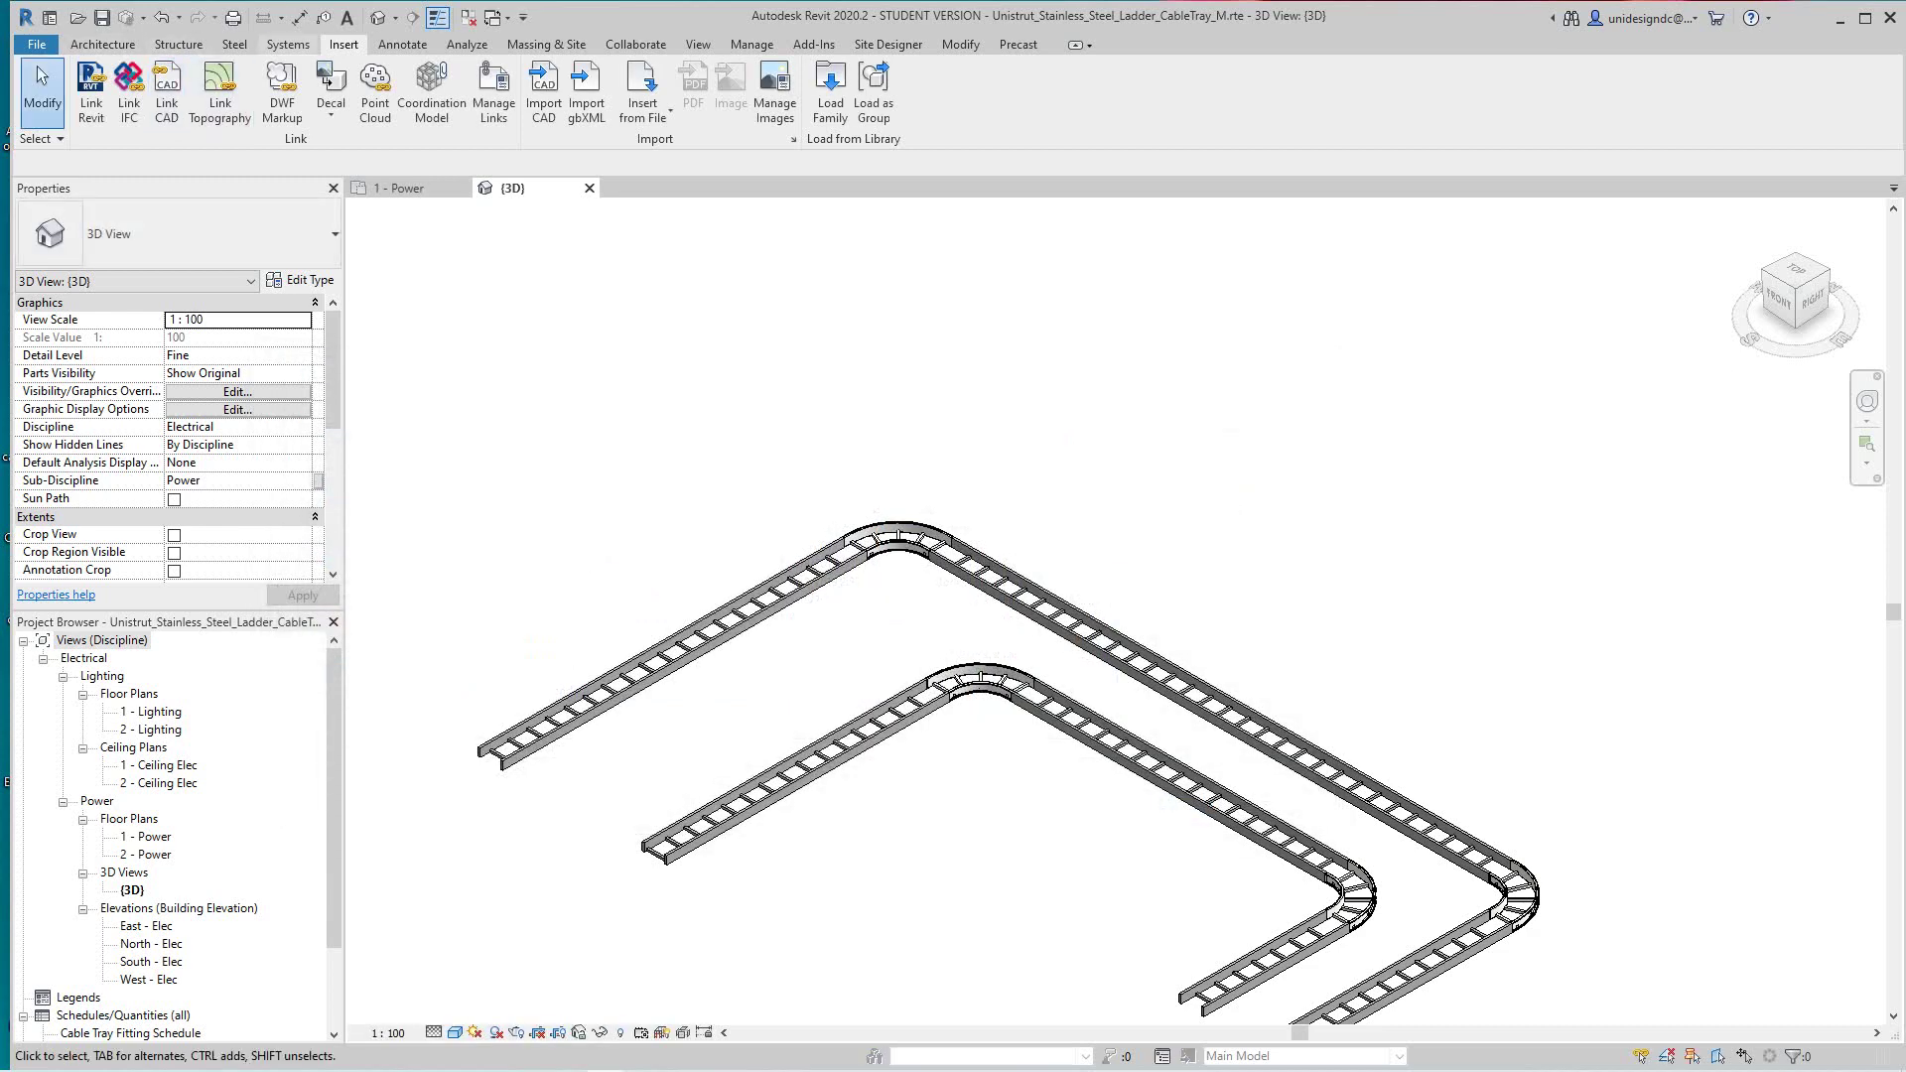
Place one Channel Union cable tray fitting on Level 1 in the empty area beside the outer tray run's long side
left_click(286, 43)
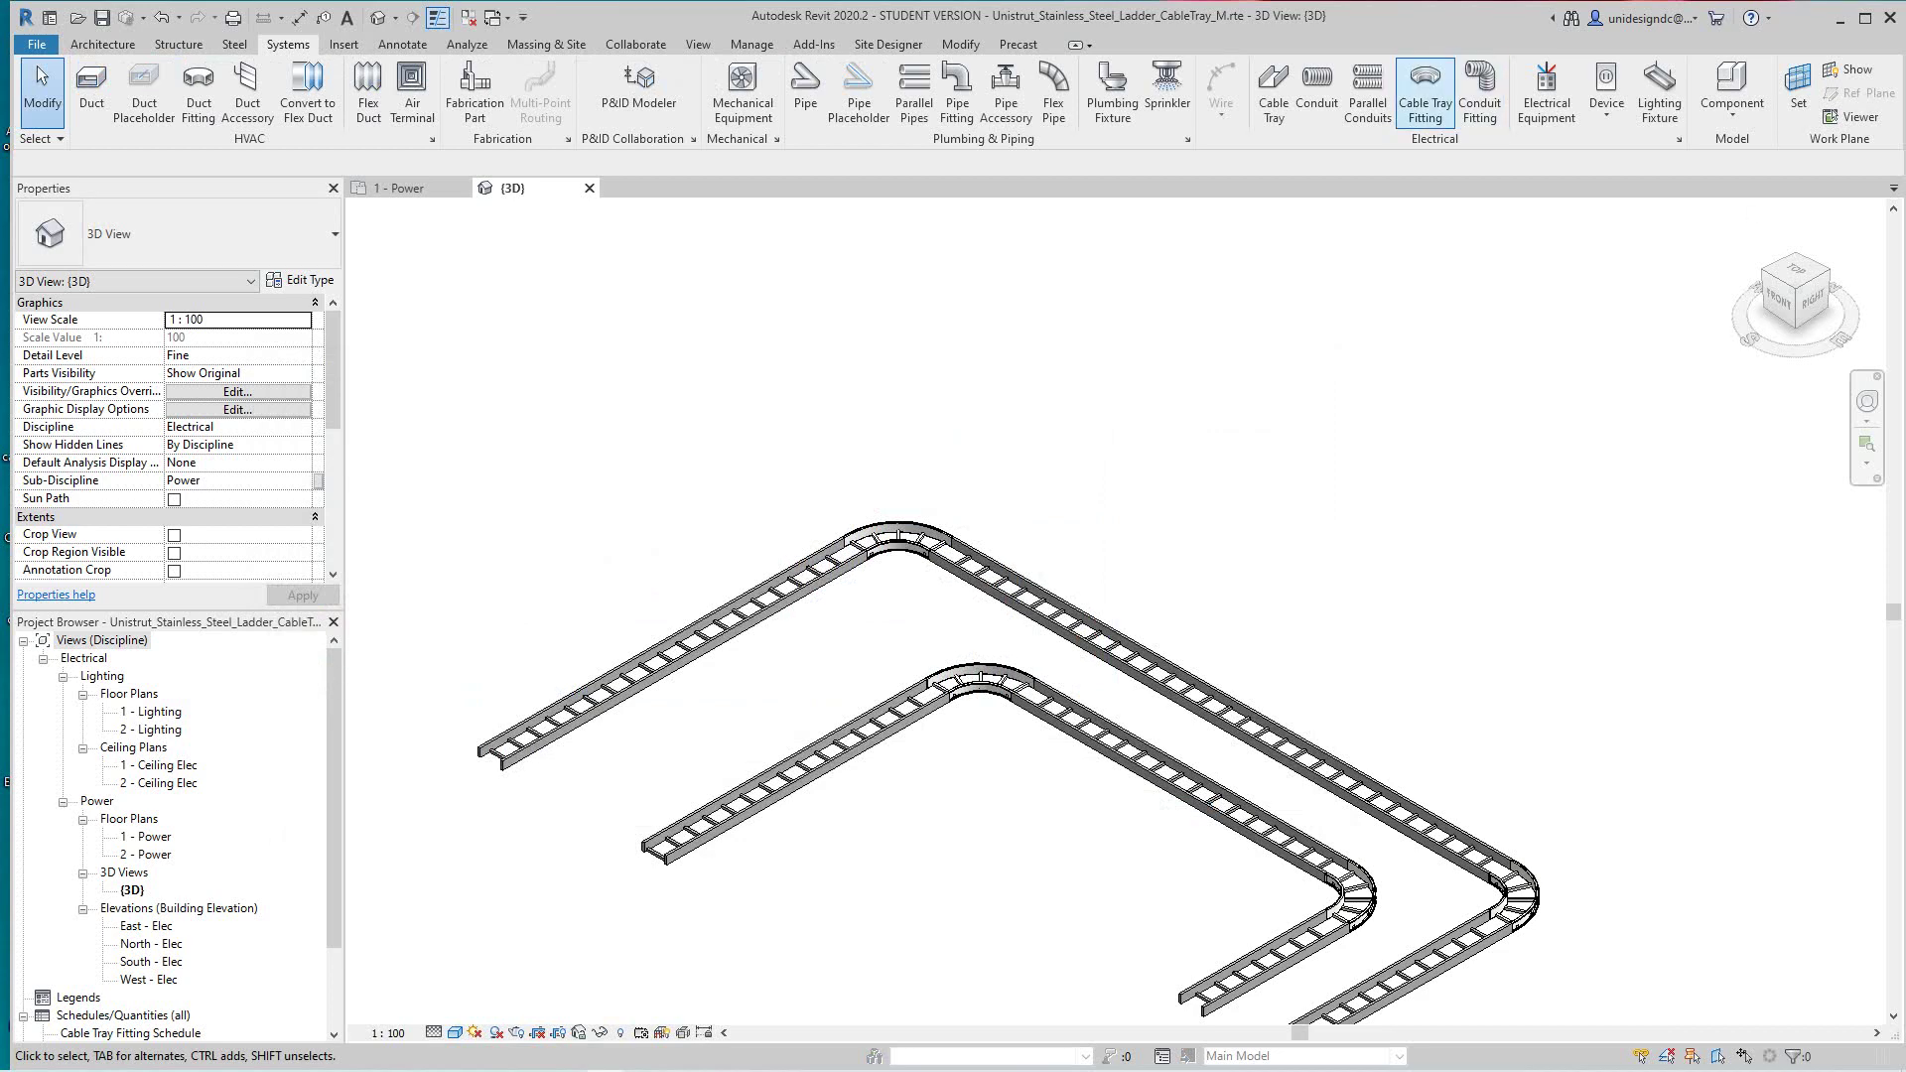
left_click(1424, 94)
scroll(1221, 442, "up", 5)
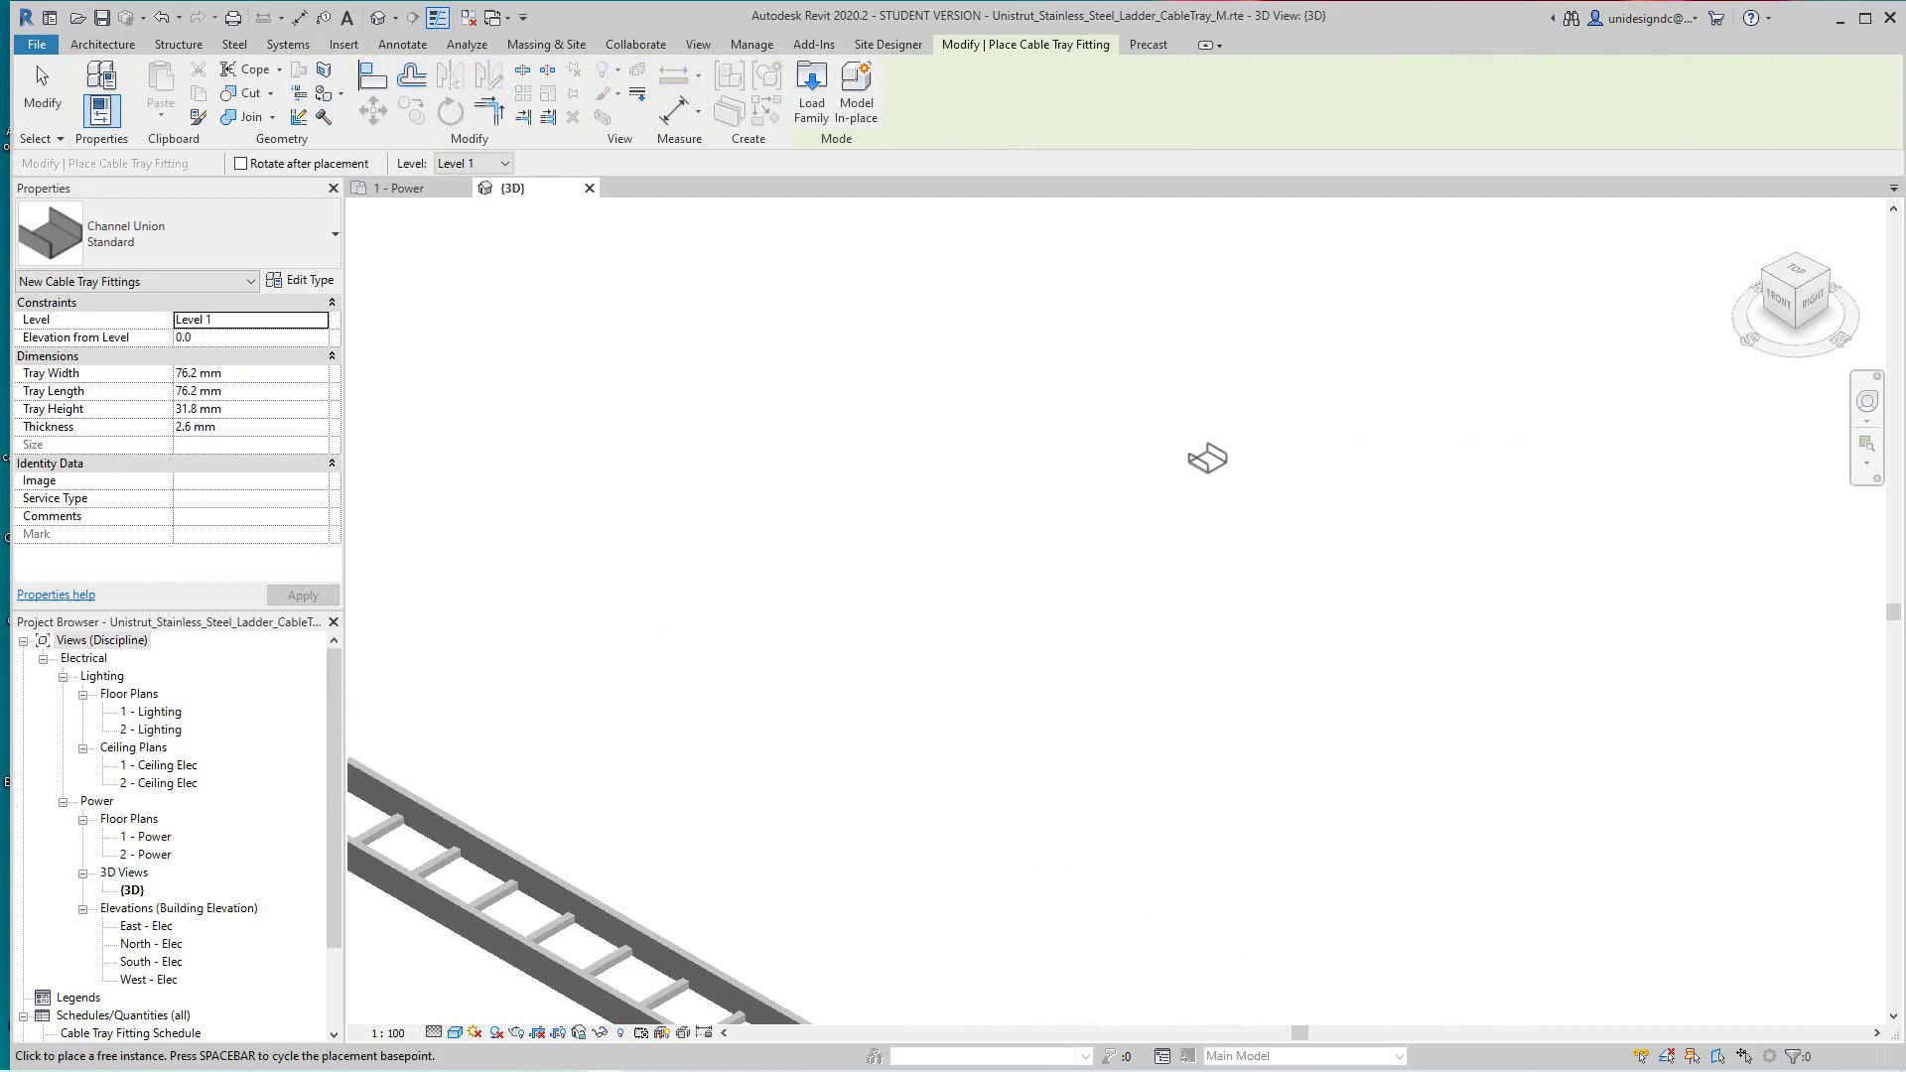
scroll(1207, 457, "down", 5)
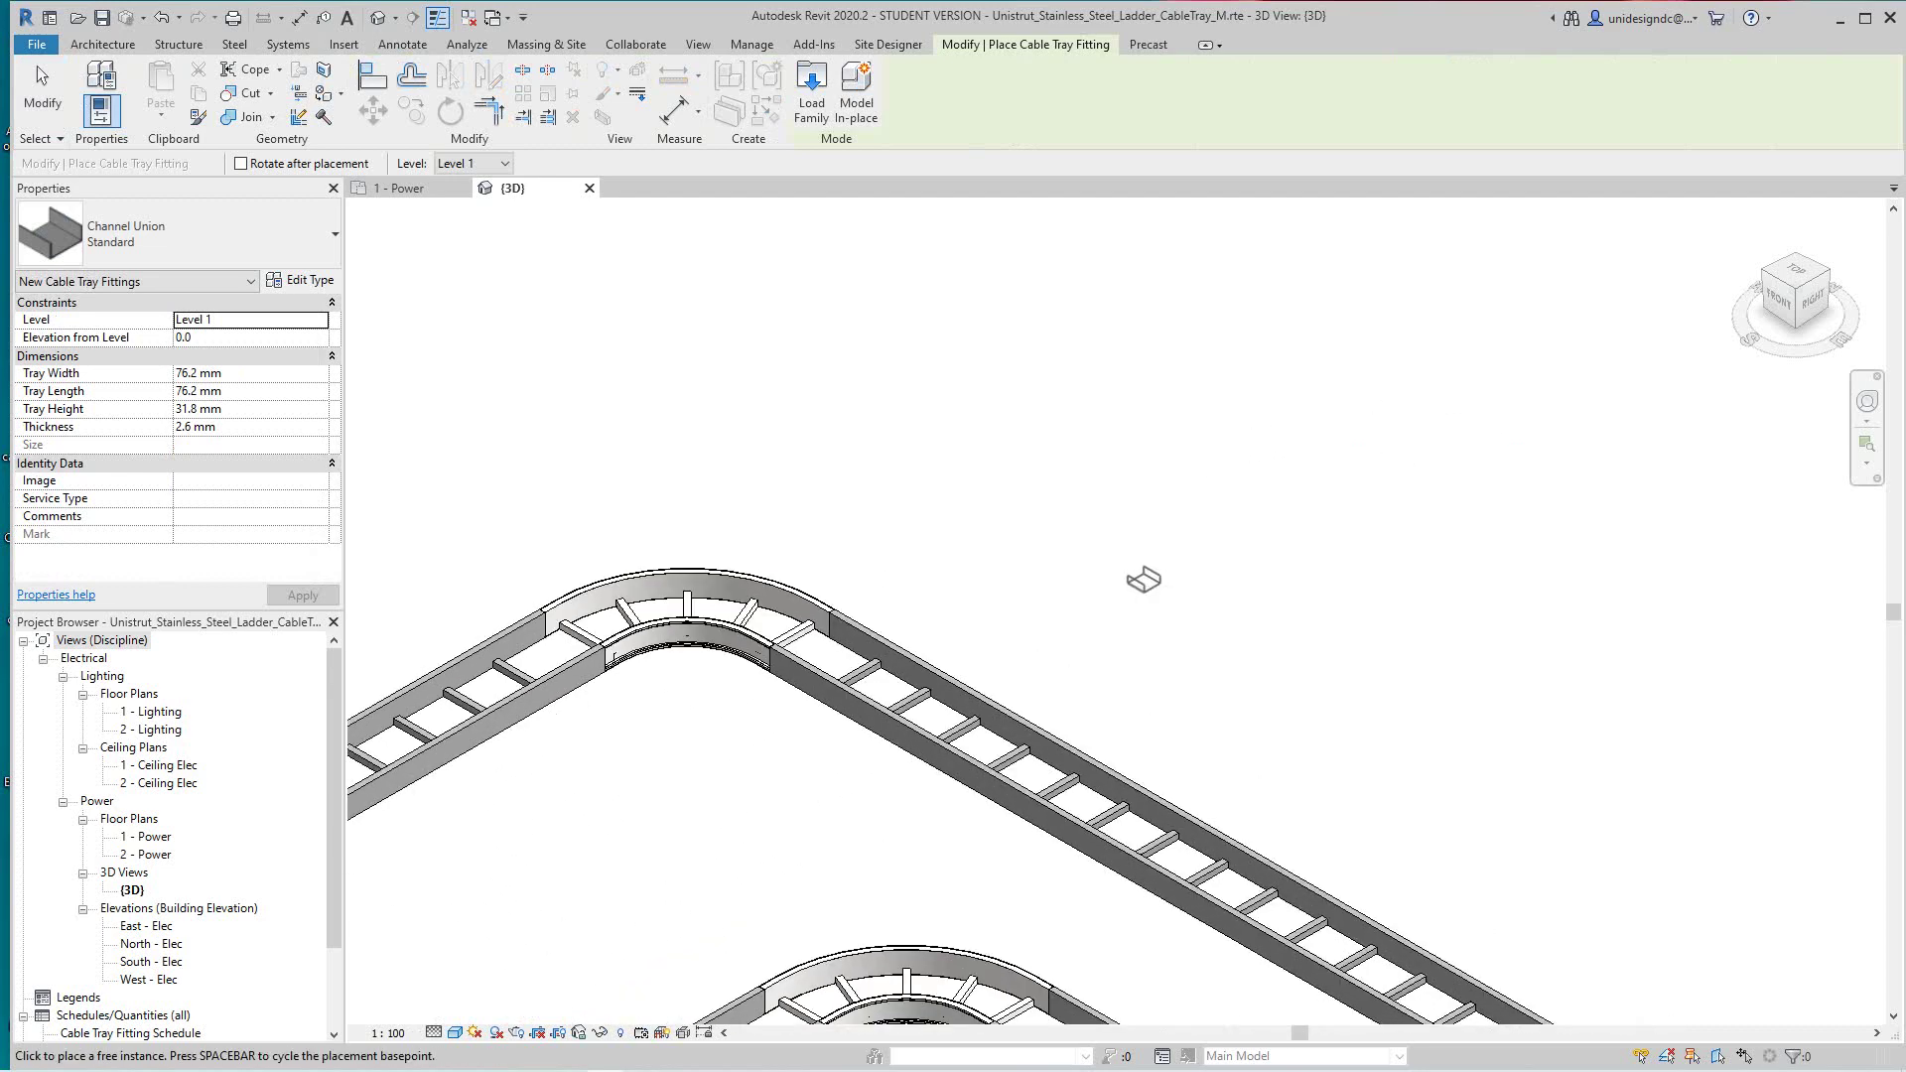
left_click(1143, 580)
right_click(1272, 575)
left_click(1321, 585)
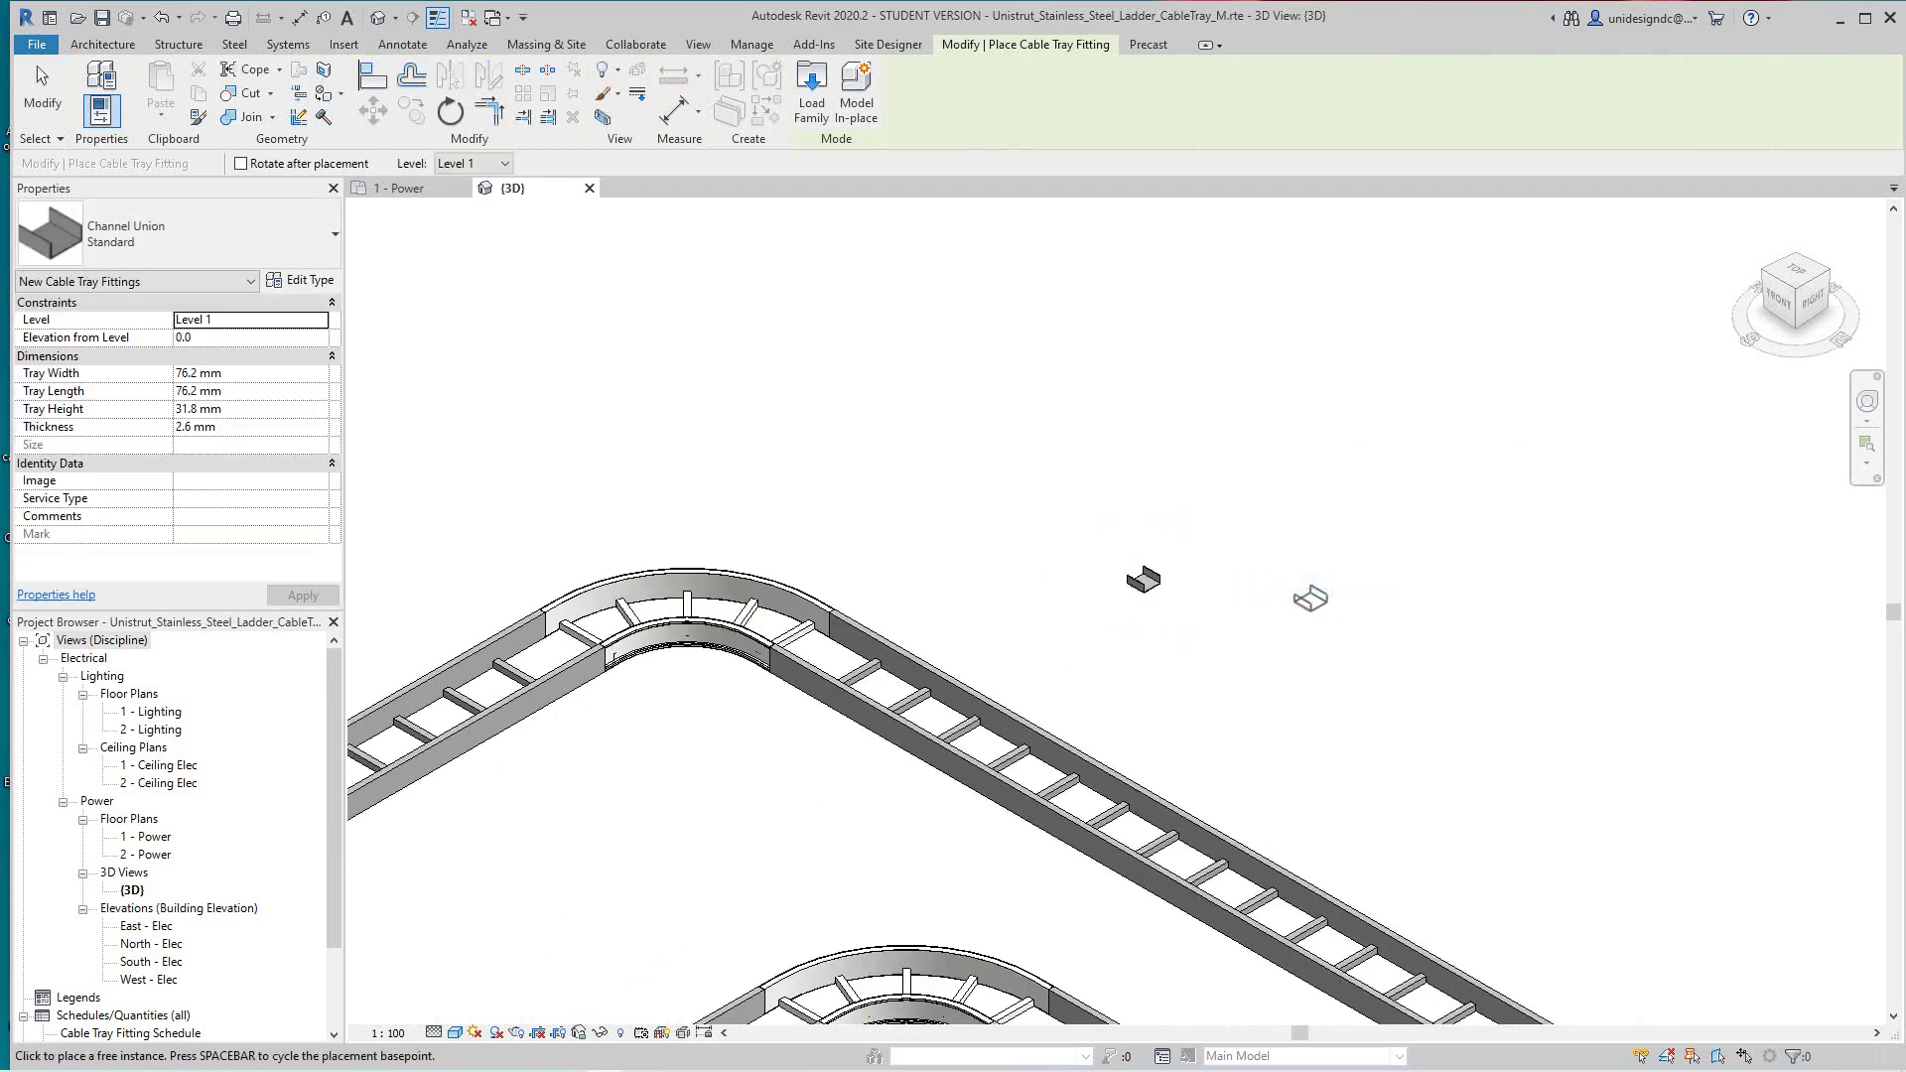
scroll(1307, 595, "down", 3)
right_click(1324, 502)
left_click(1377, 514)
Extend the open end of the outer U-shaped run's first leg to a tray length of about 7470 mm
scroll(1213, 494, "down", 4)
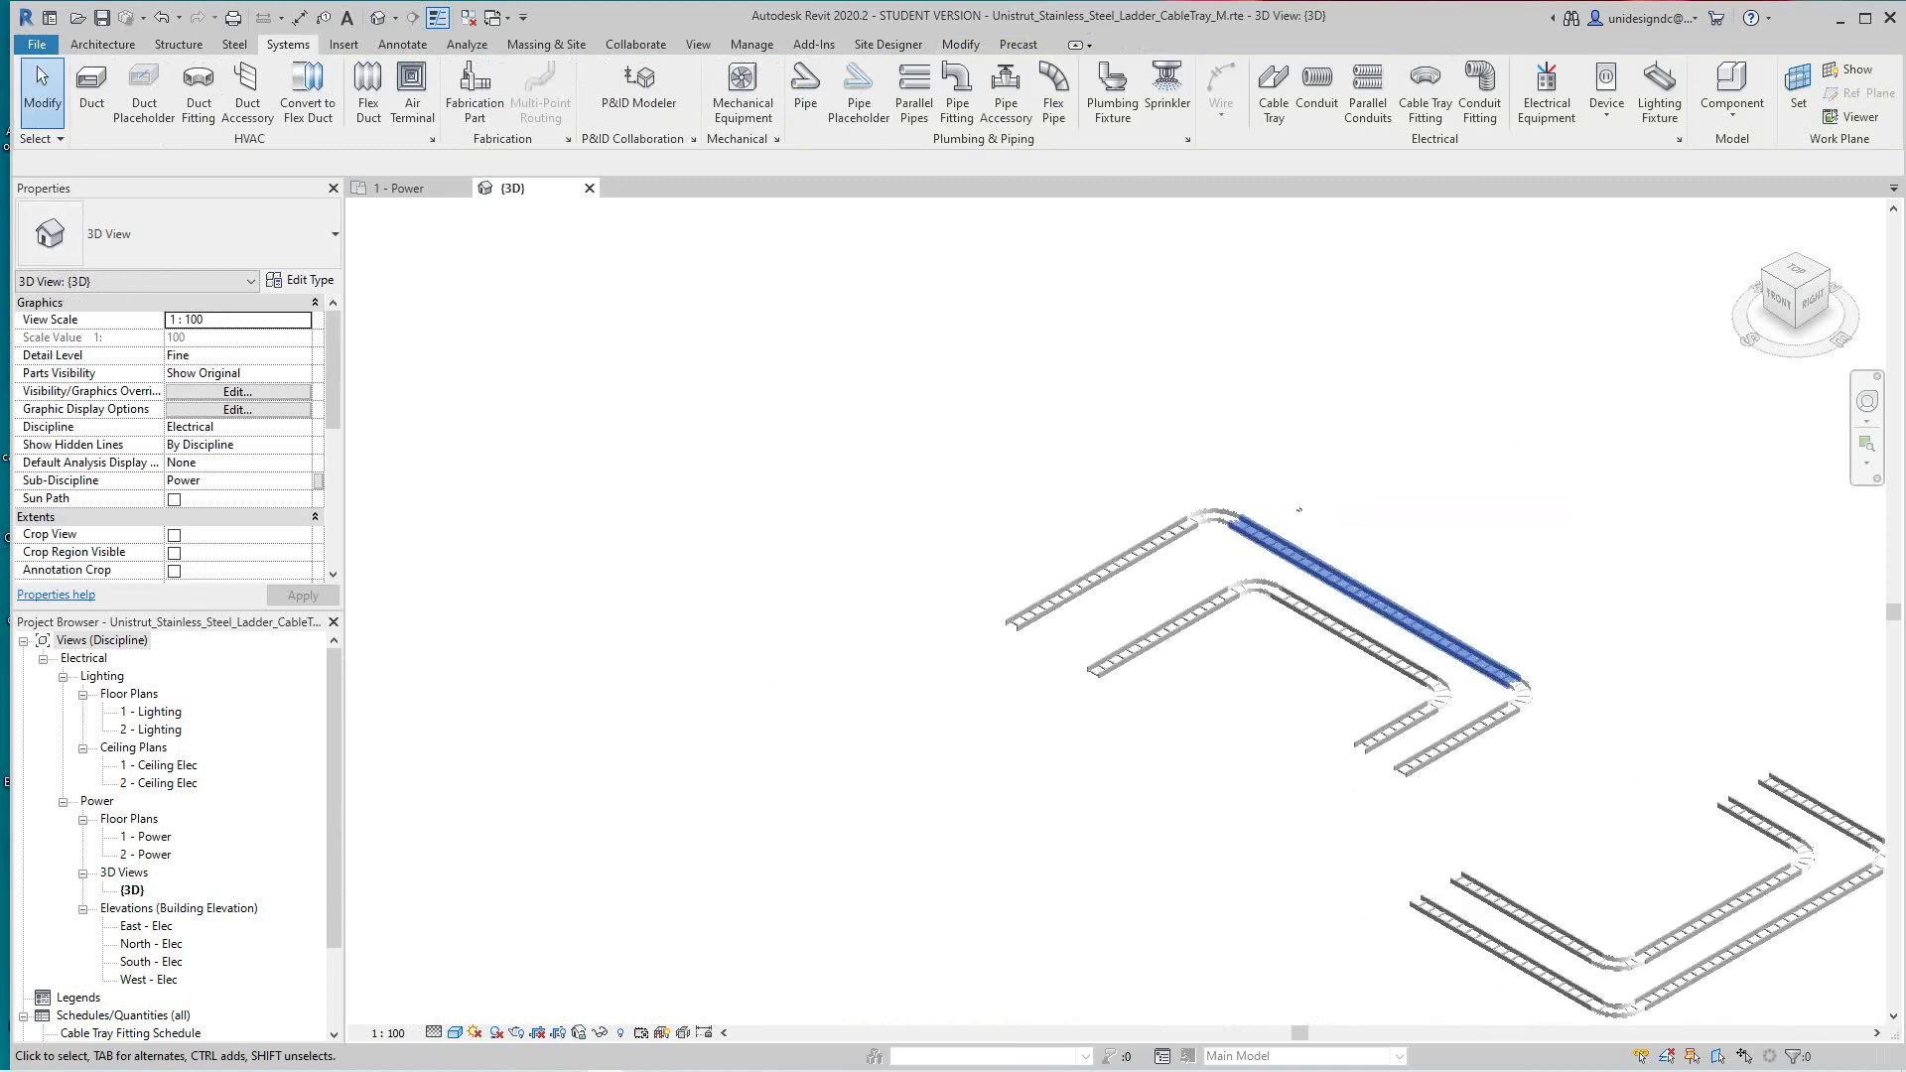
scroll(1003, 413, "down", 3)
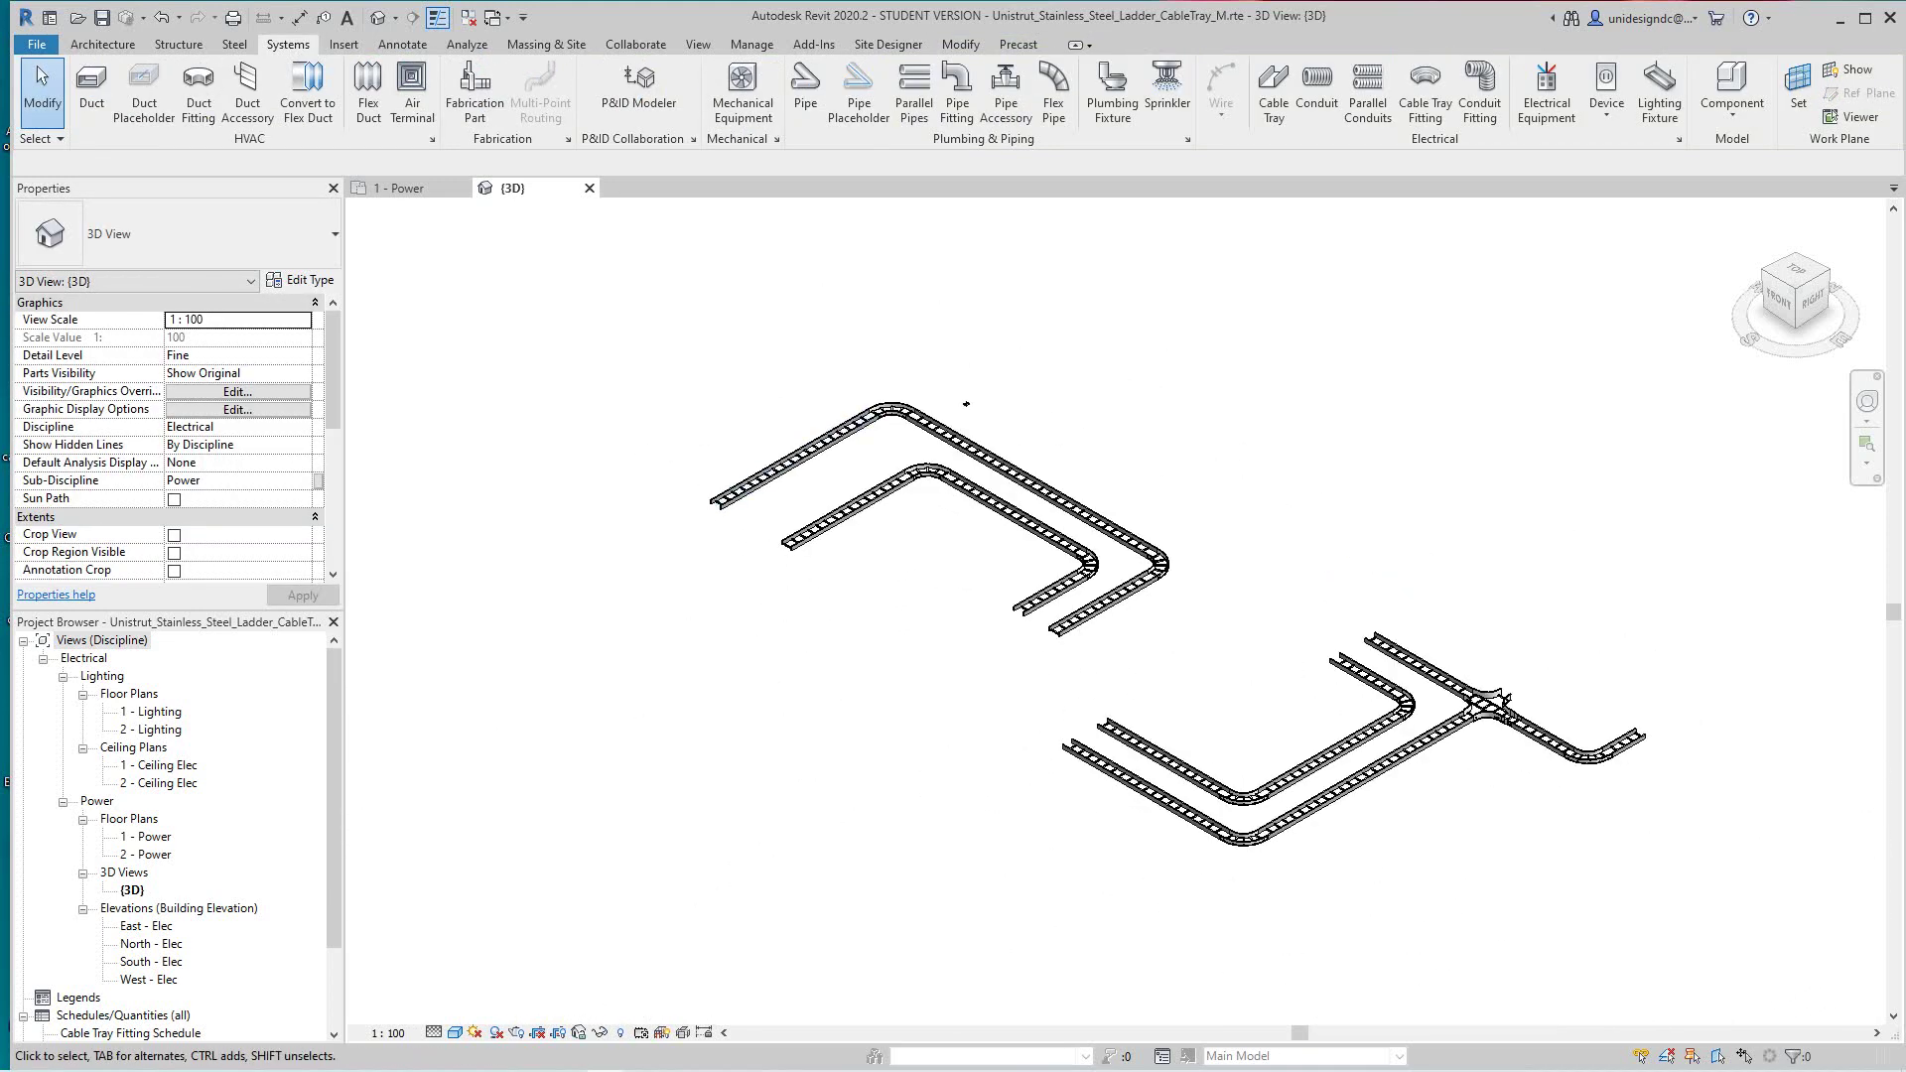
left_click(794, 458)
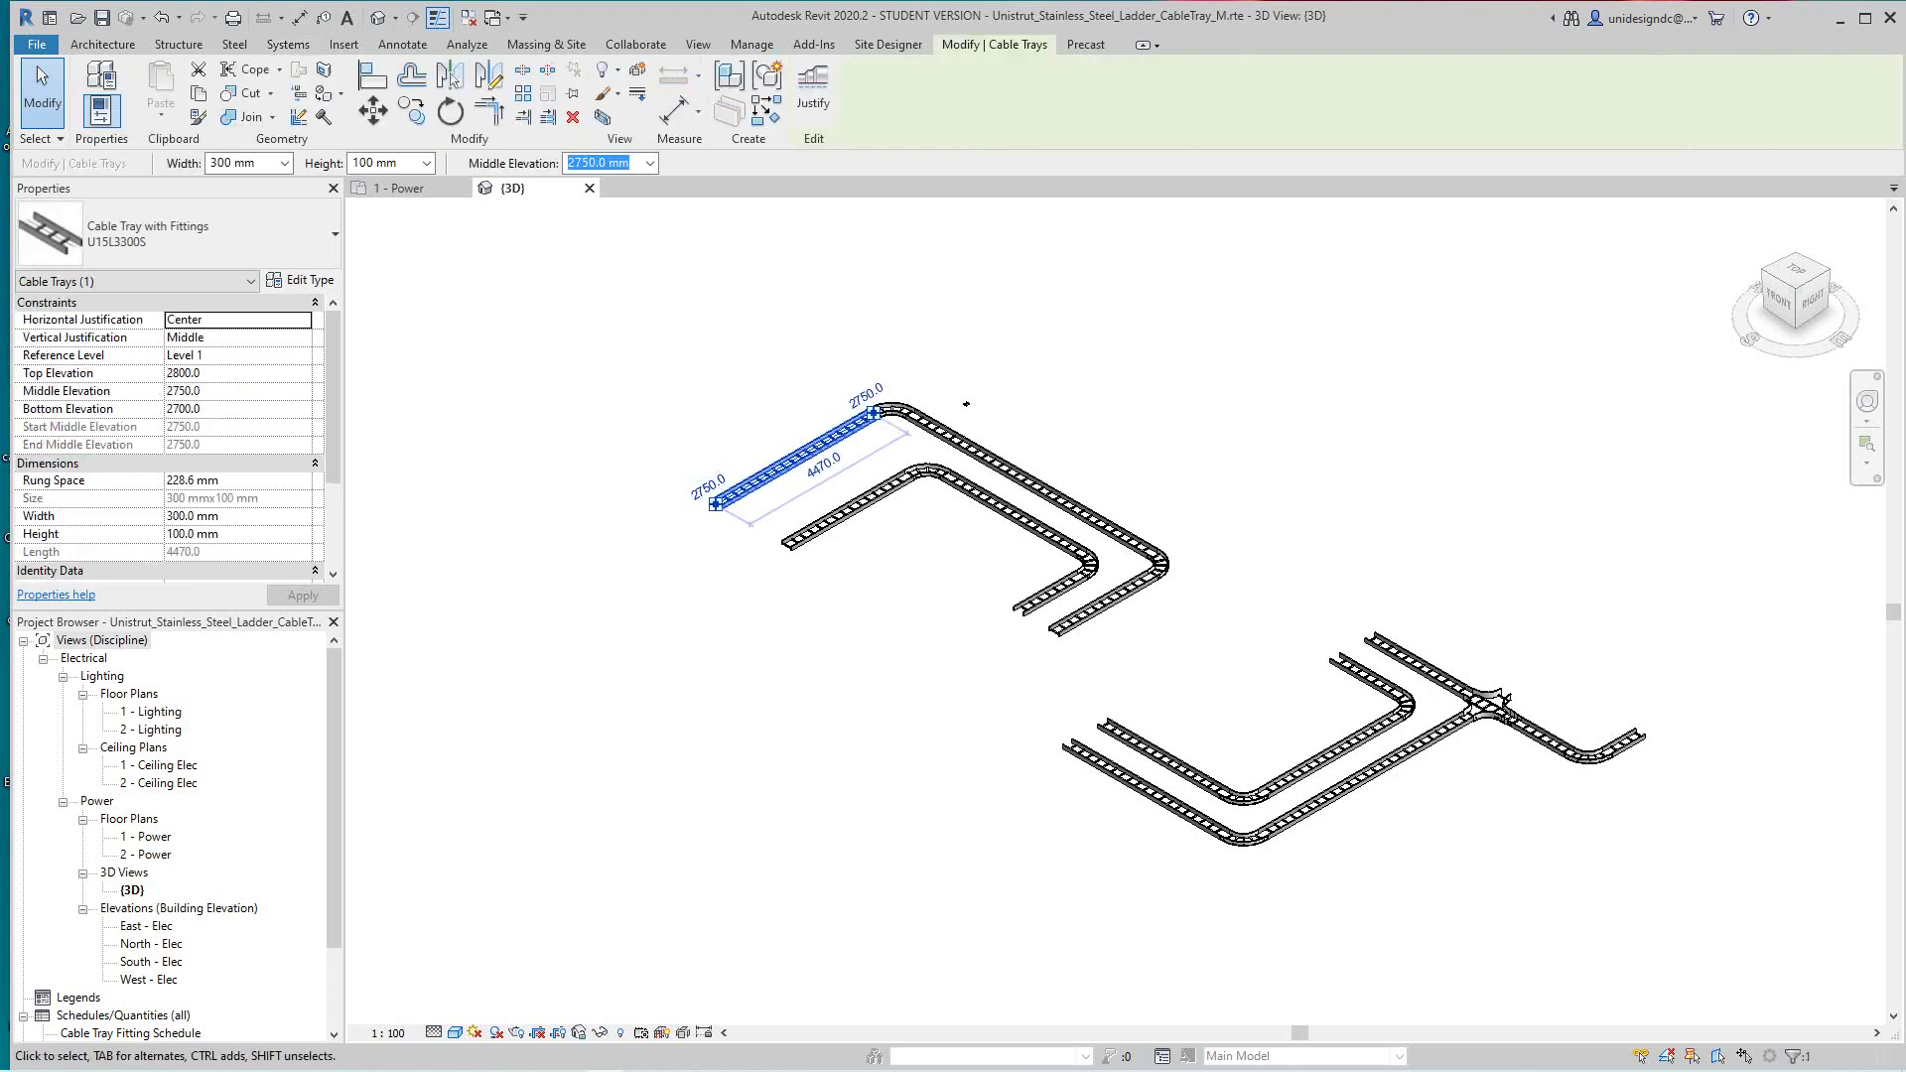
scroll(739, 482, "up", 4)
middle_click_drag(745, 635, 736, 566)
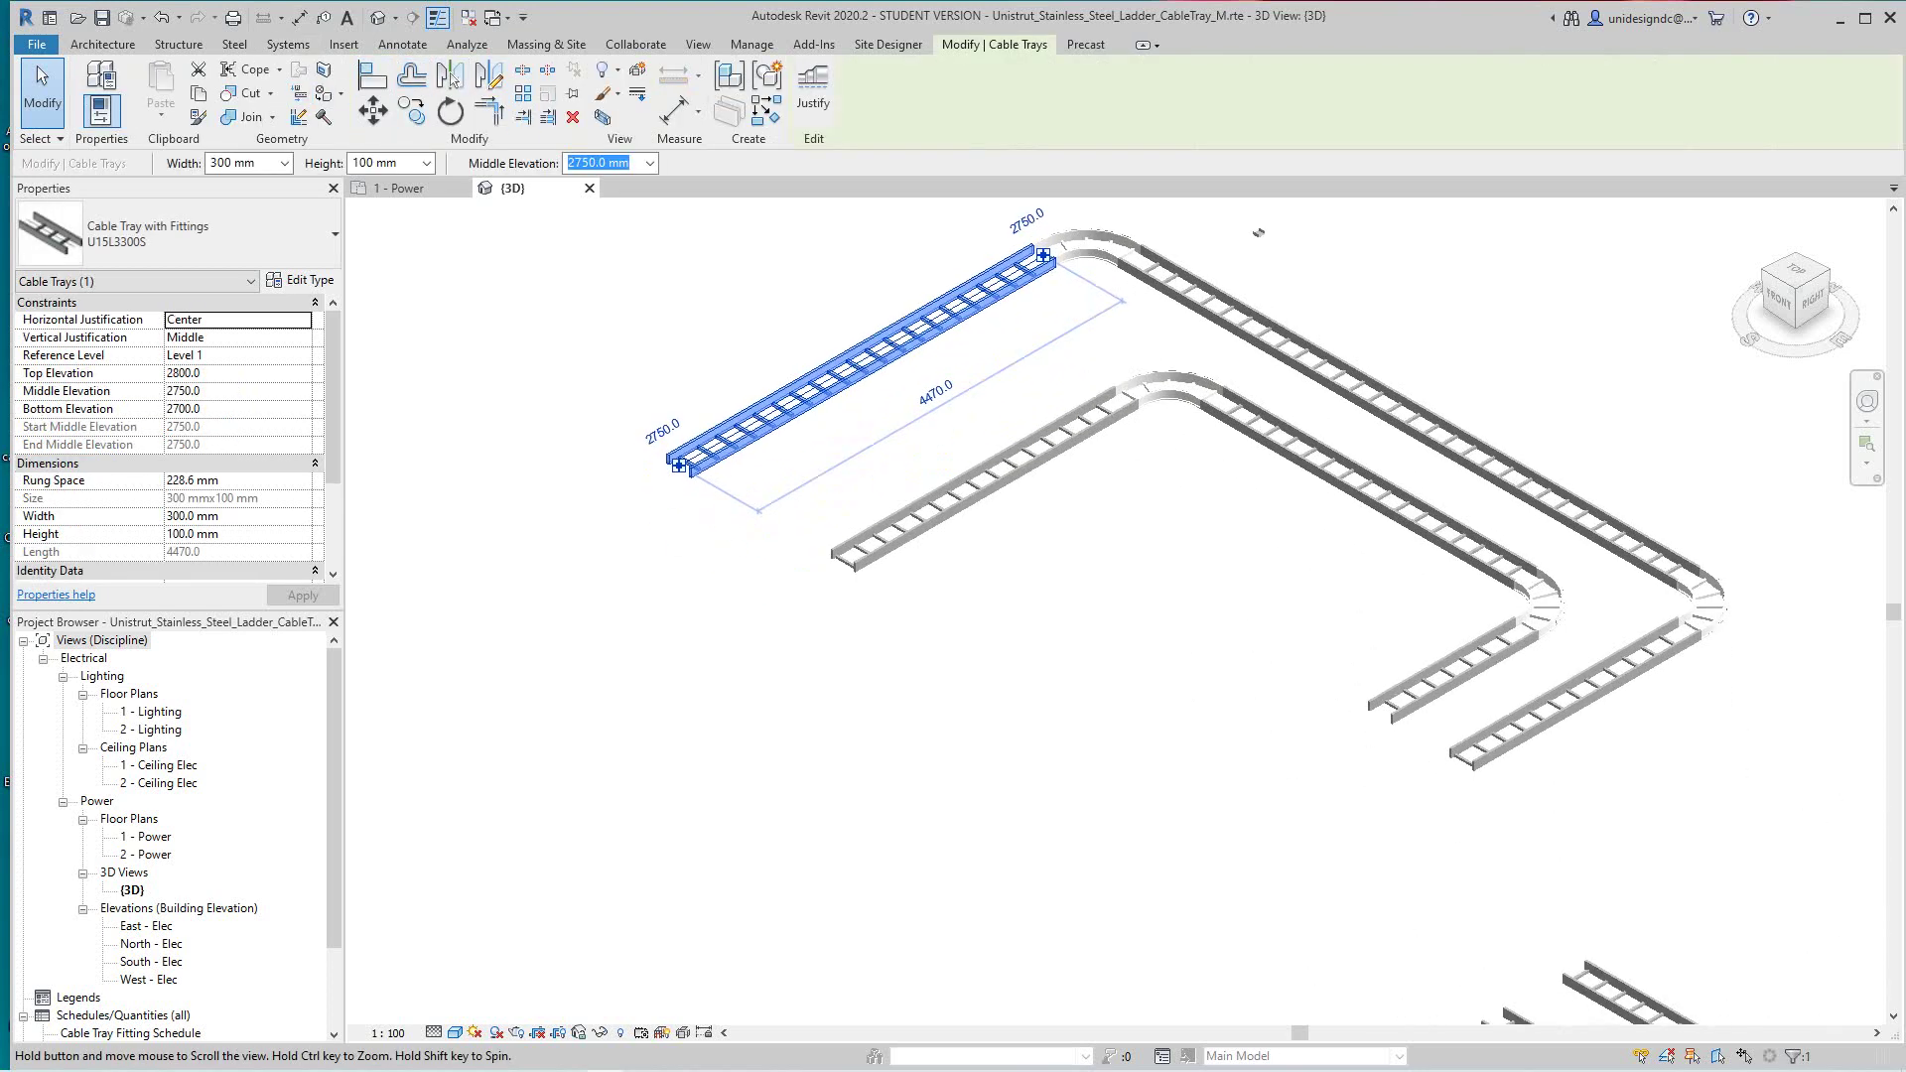
scroll(730, 568, "down", 2)
scroll(768, 599, "up", 2)
scroll(772, 601, "down", 3)
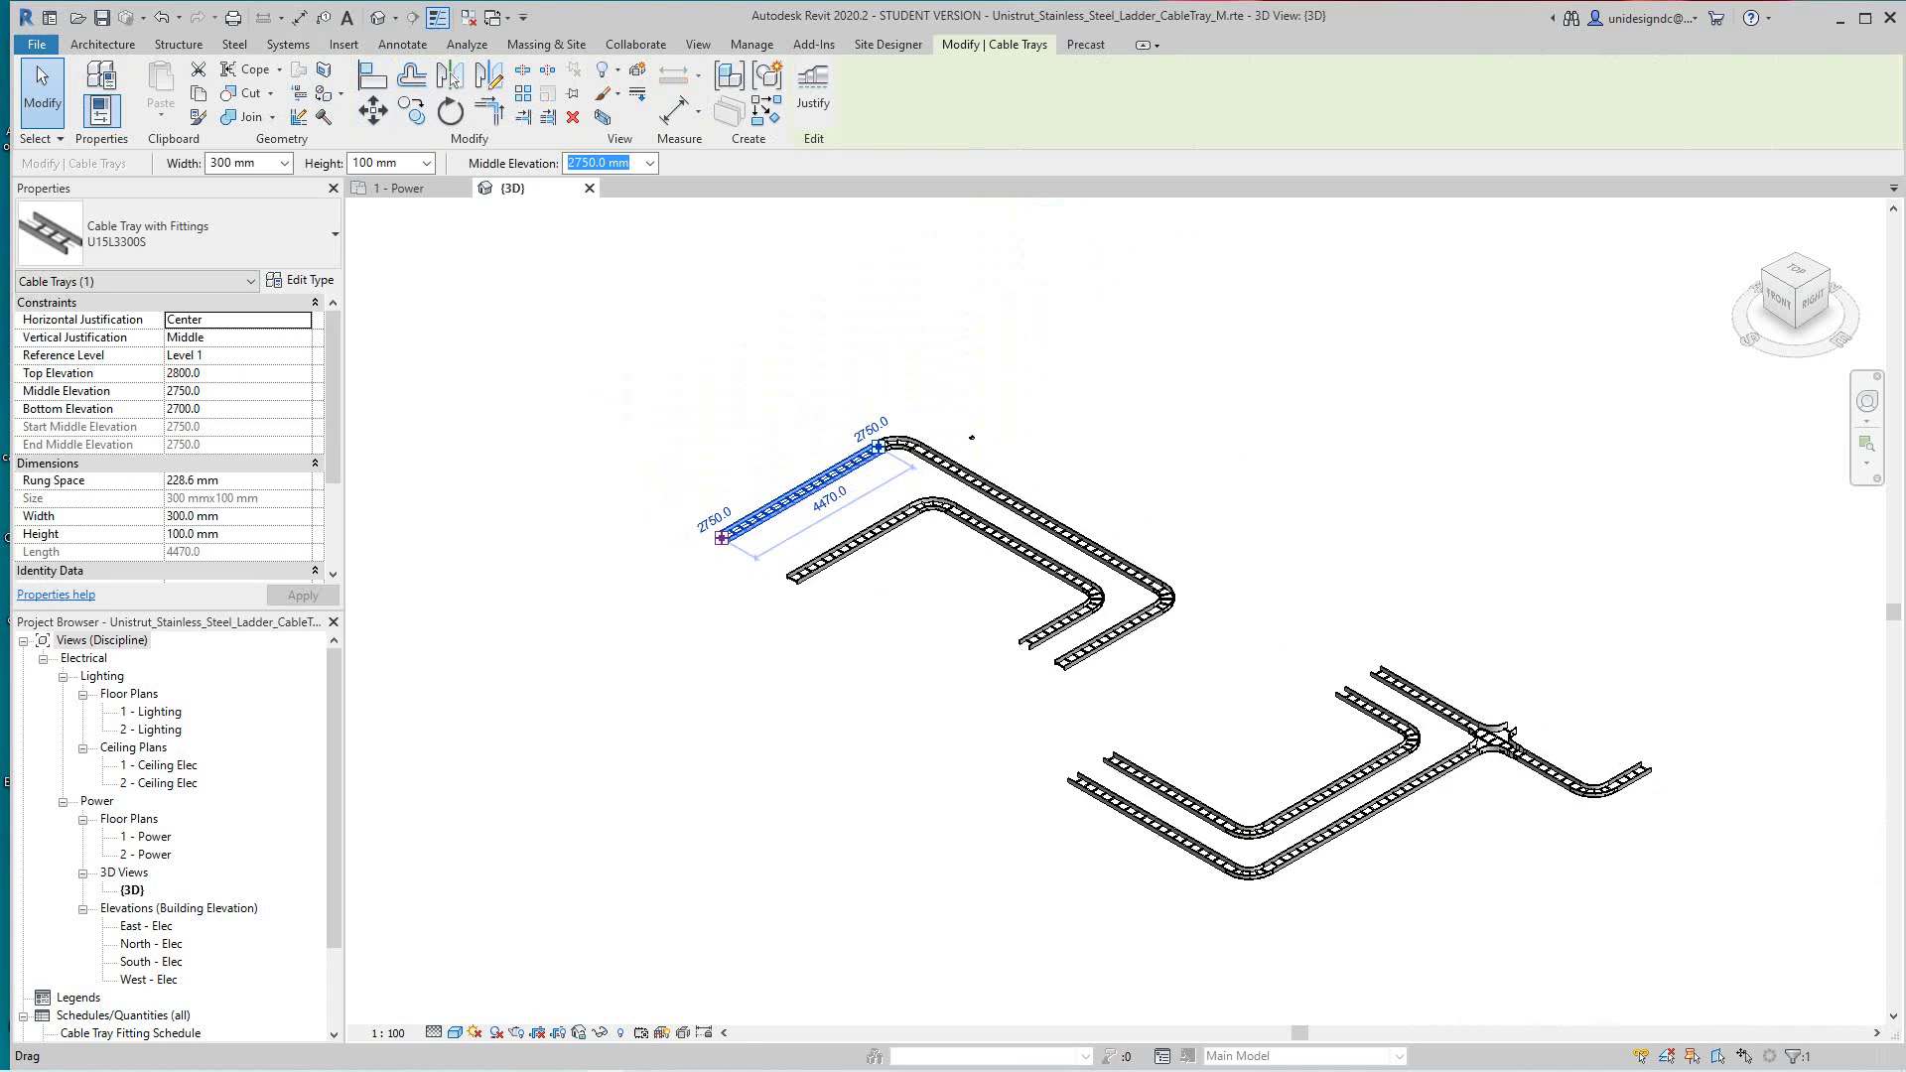
left_click_drag(721, 537, 616, 598)
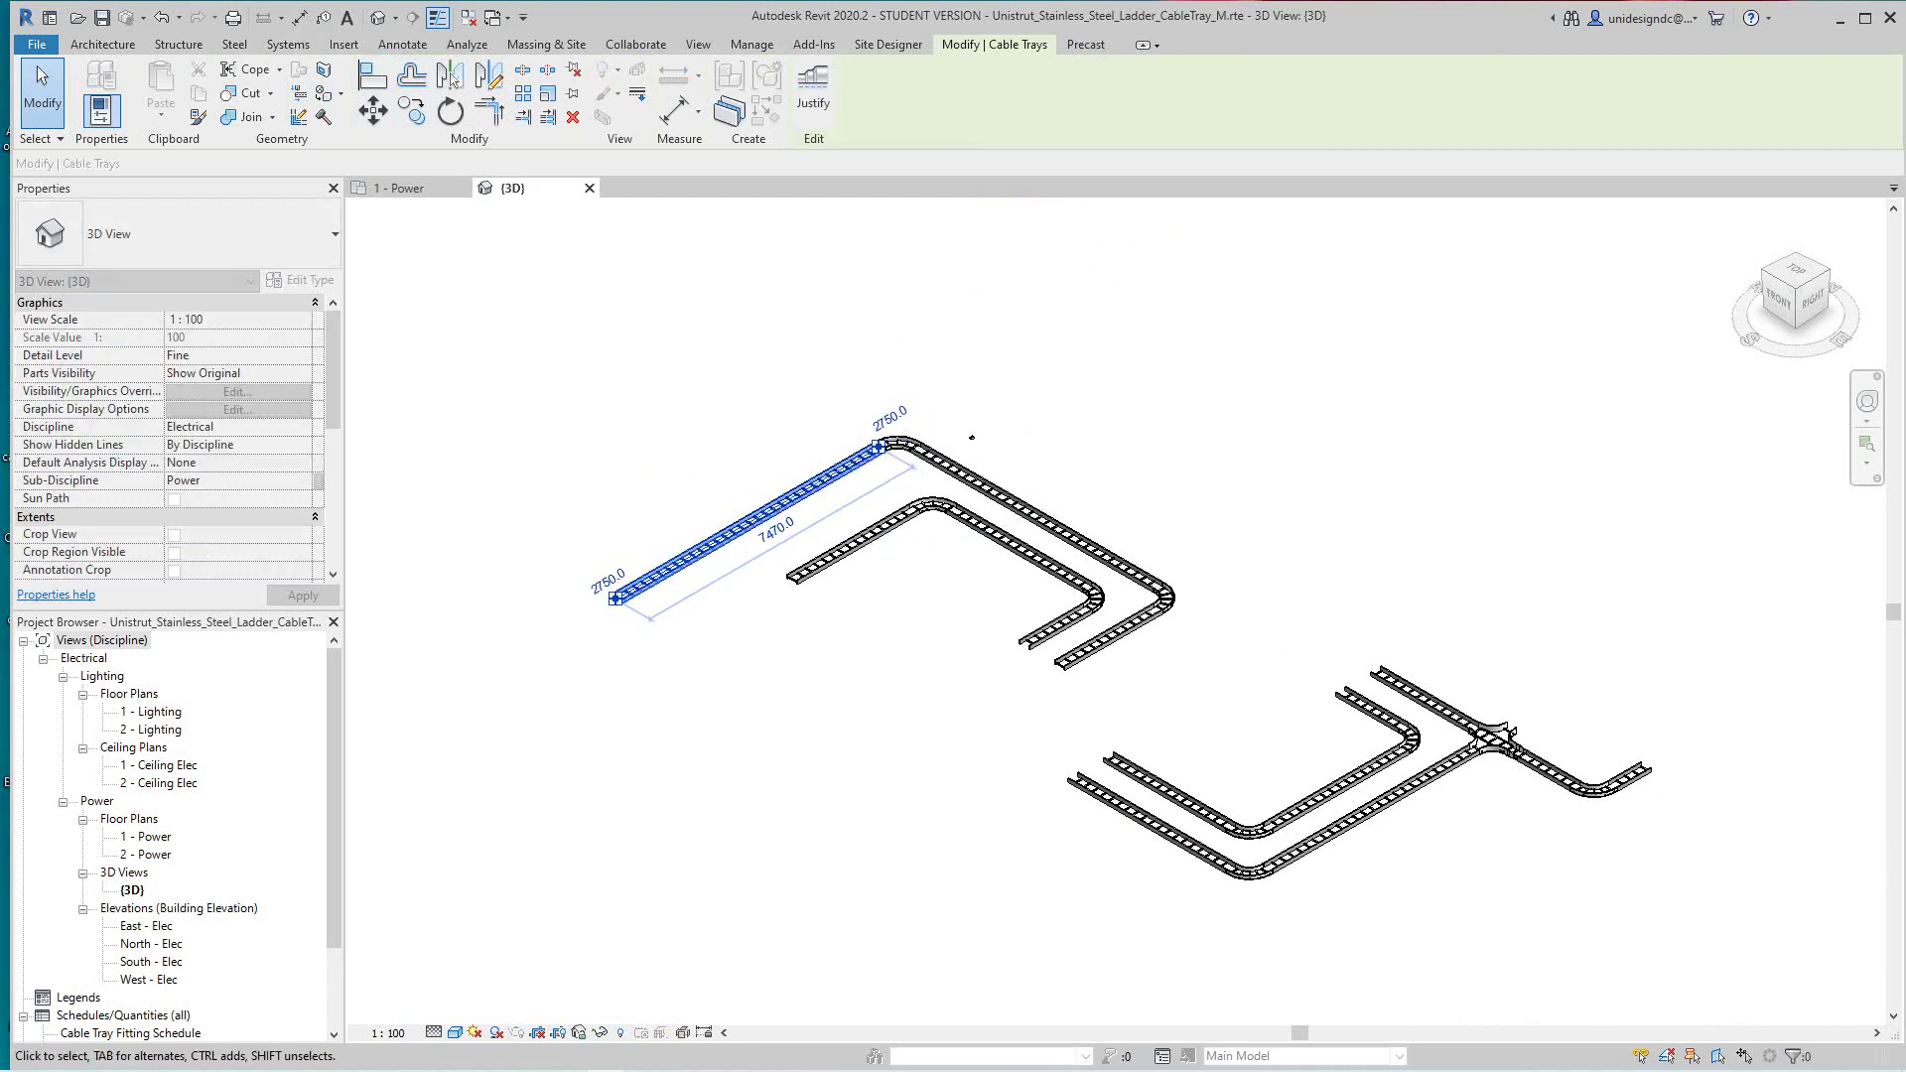
left_click(972, 437)
Align the open end of the inner tray run's neighbouring leg with the end face of the extended outer tray
scroll(1264, 253, "up", 3)
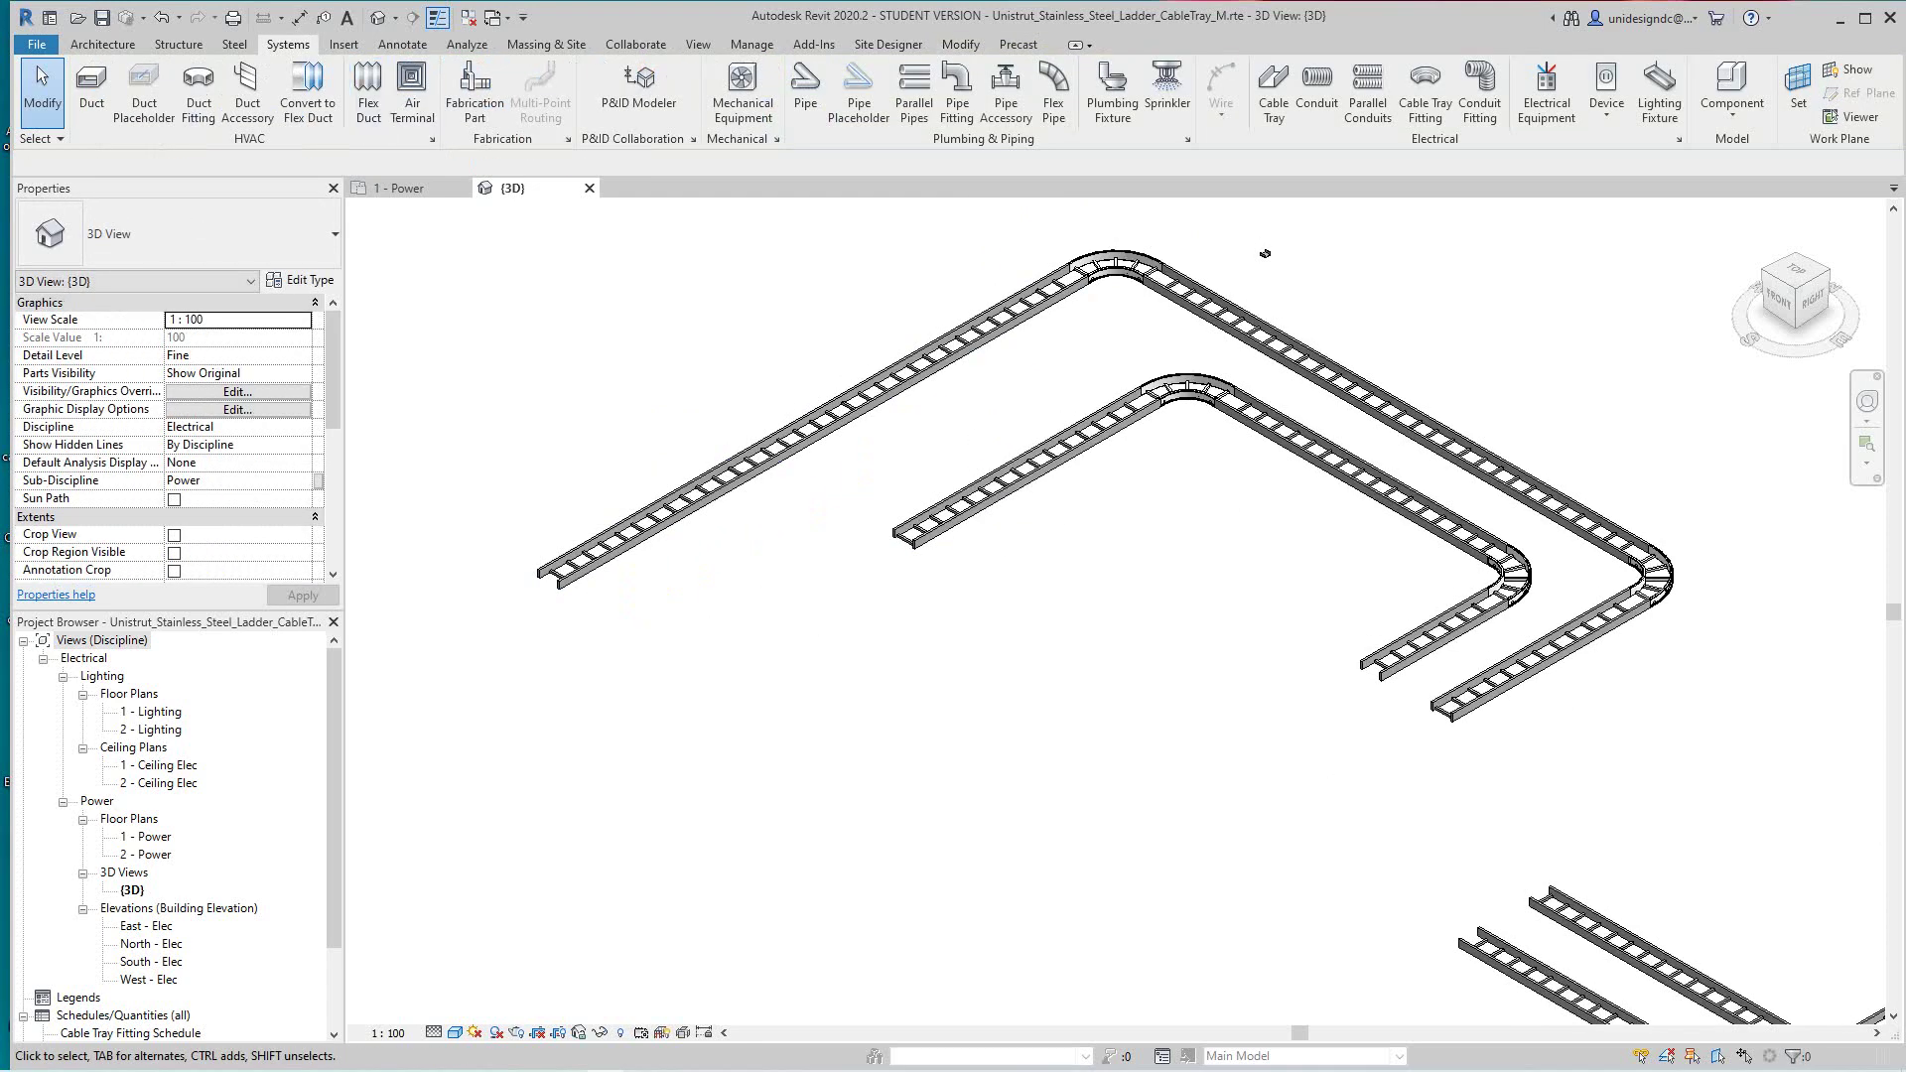
left_click(959, 44)
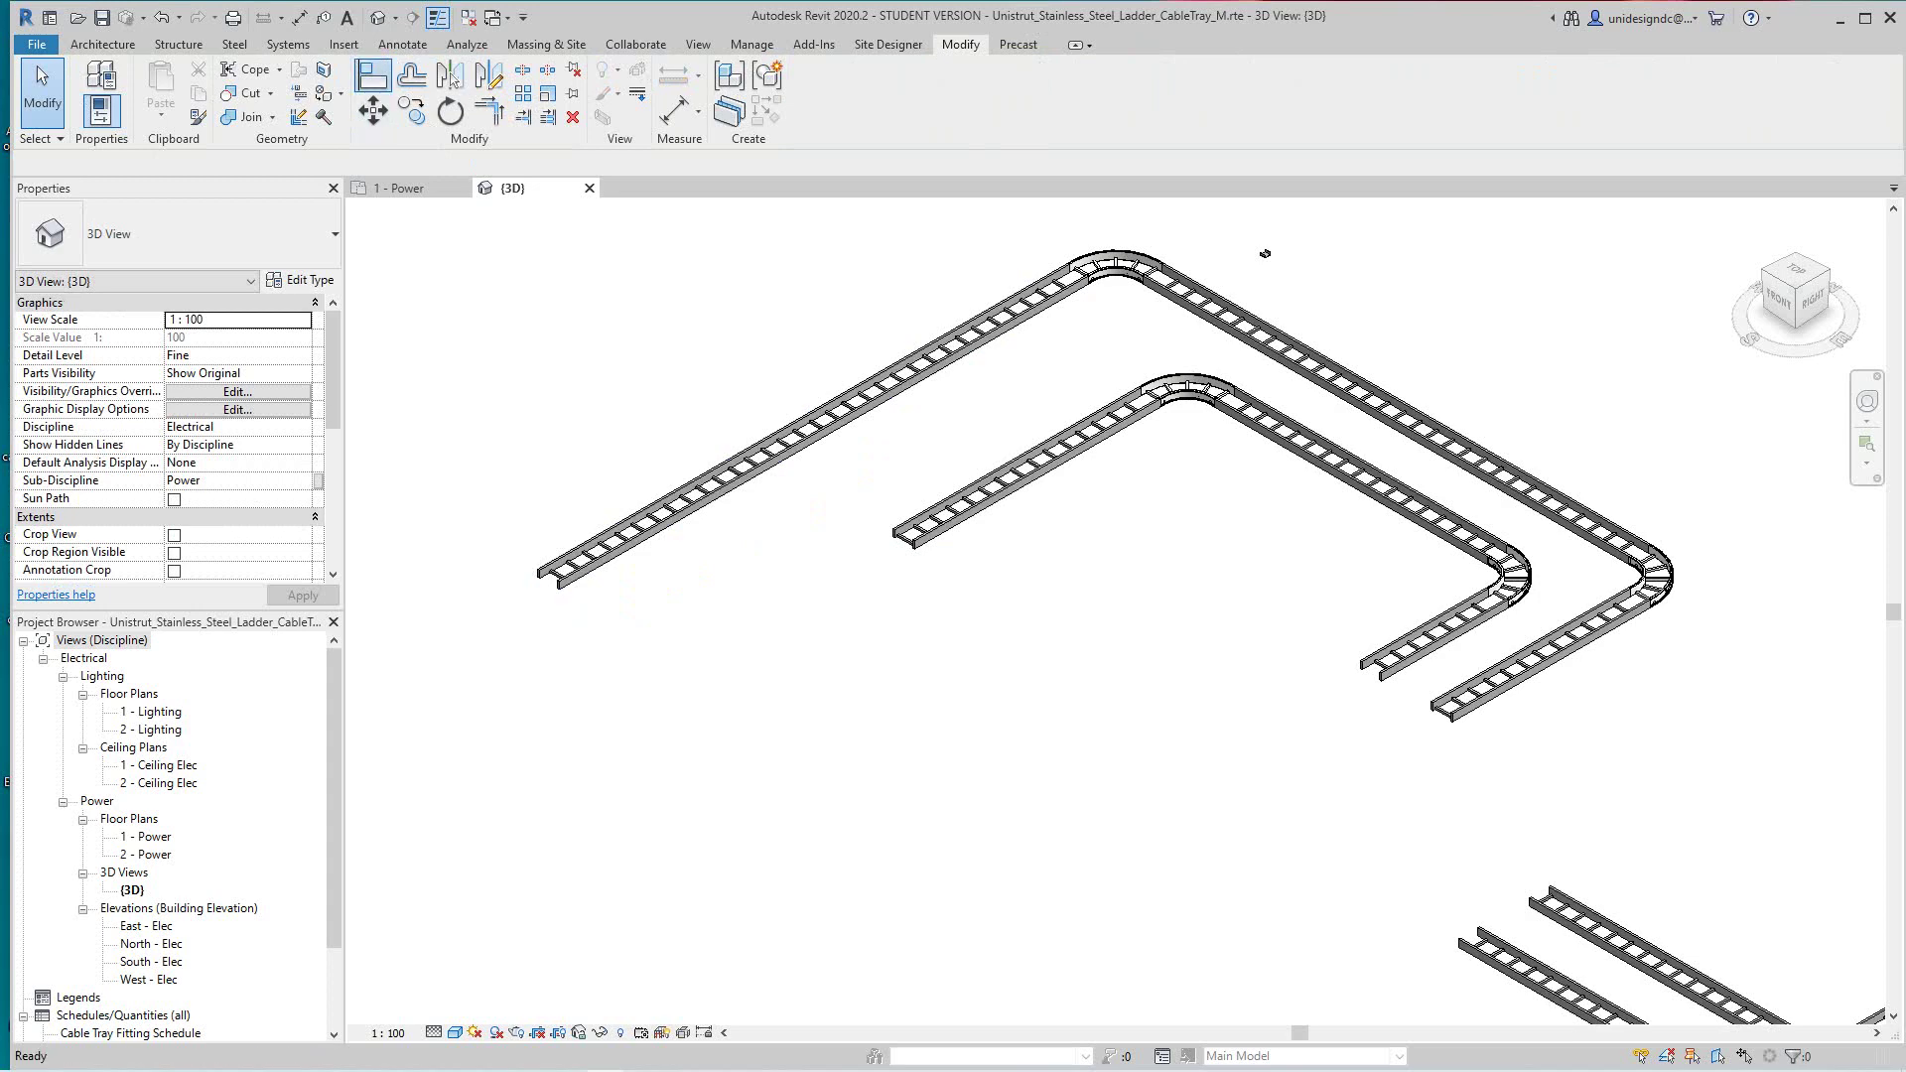
key("a")
key("l")
scroll(1265, 253, "up", 3)
scroll(601, 586, "up", 3)
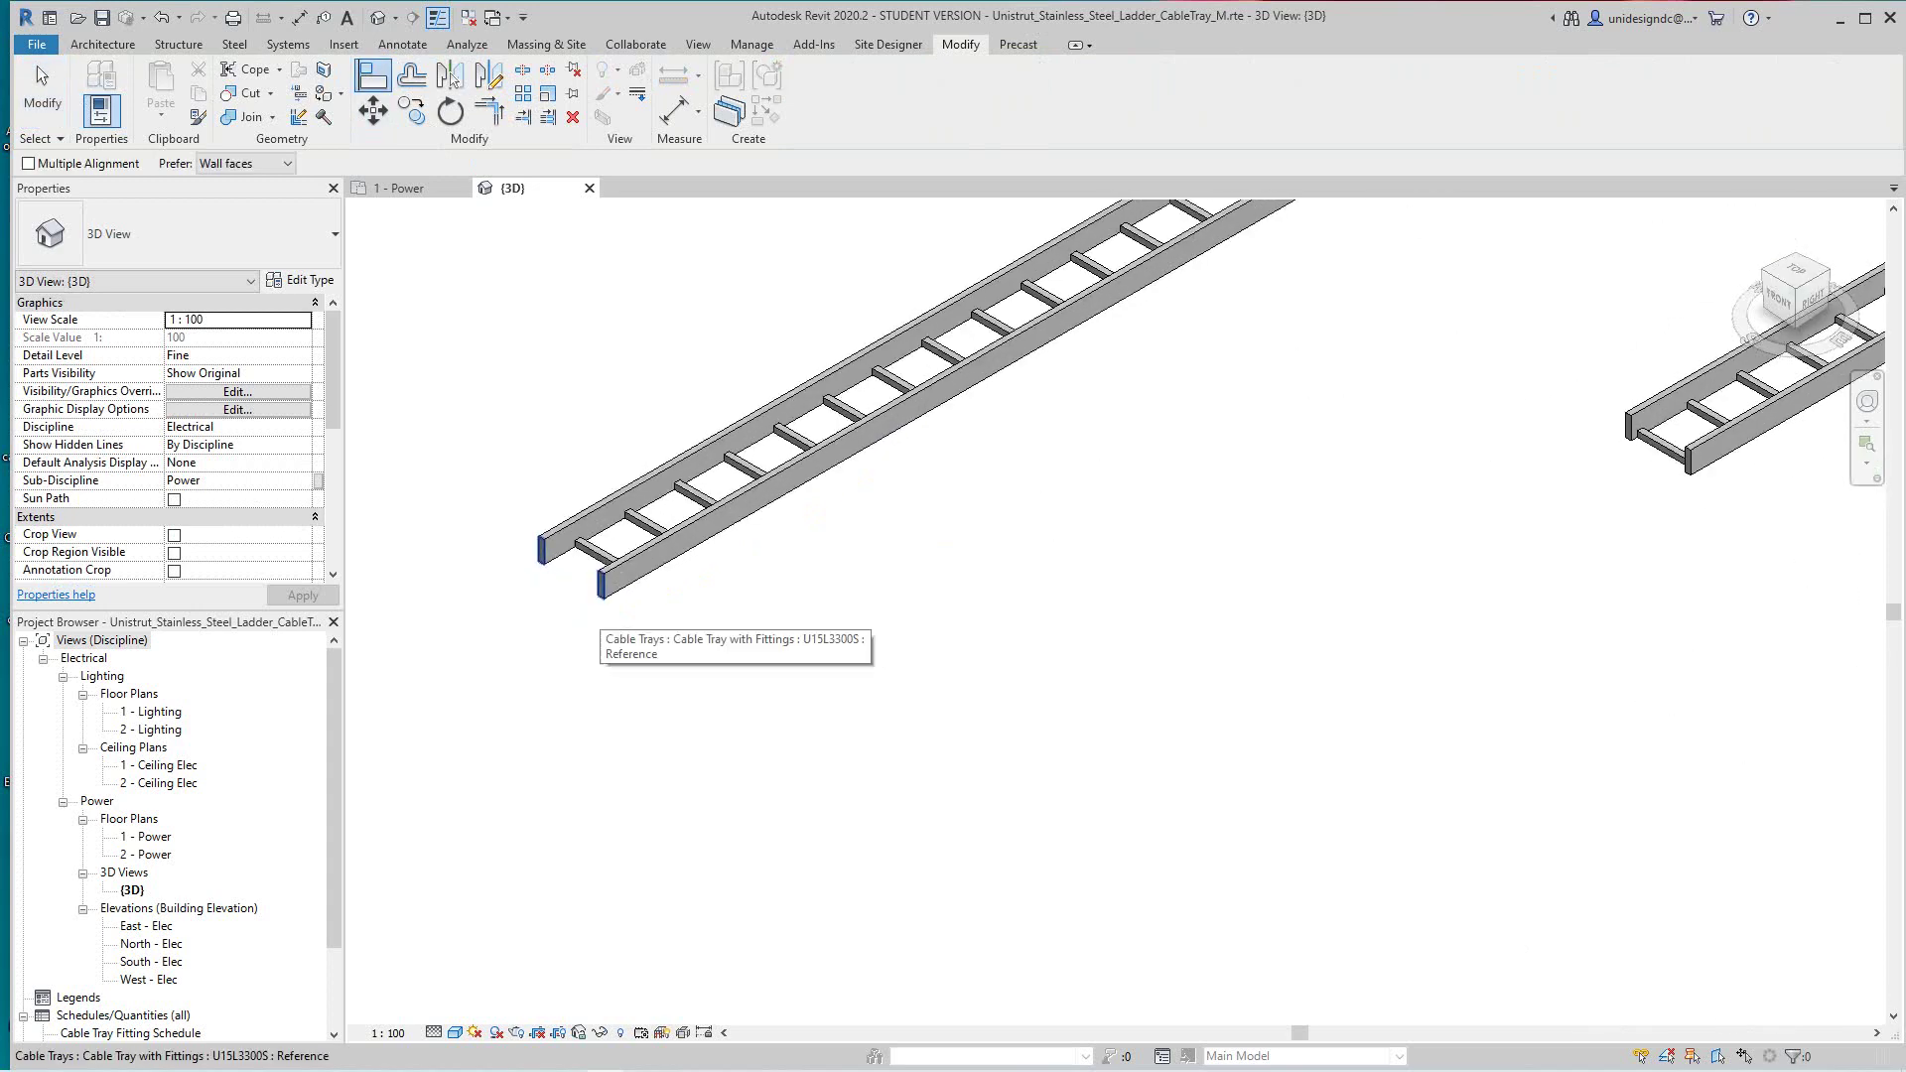
left_click(601, 585)
left_click(1687, 460)
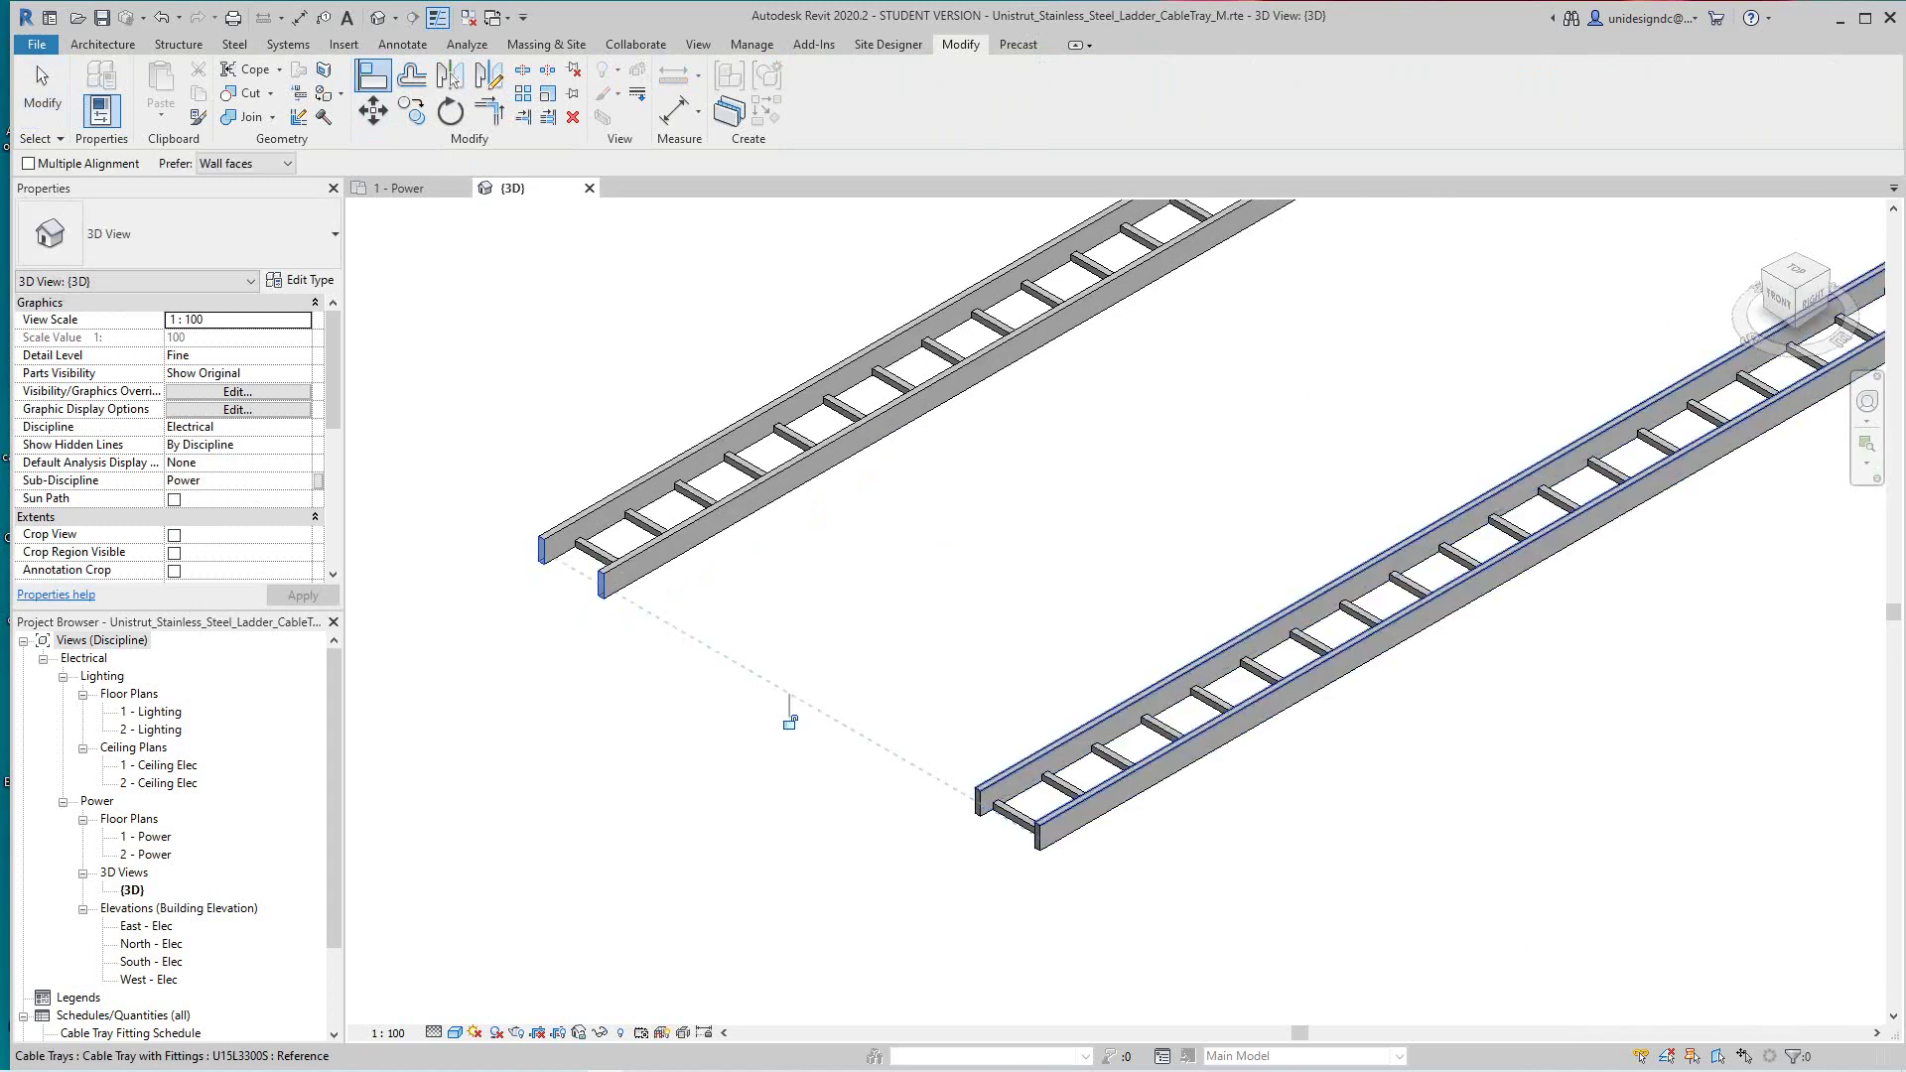
scroll(1374, 734, "down", 4)
middle_click_drag(1375, 737, 757, 743)
scroll(1160, 415, "down", 3)
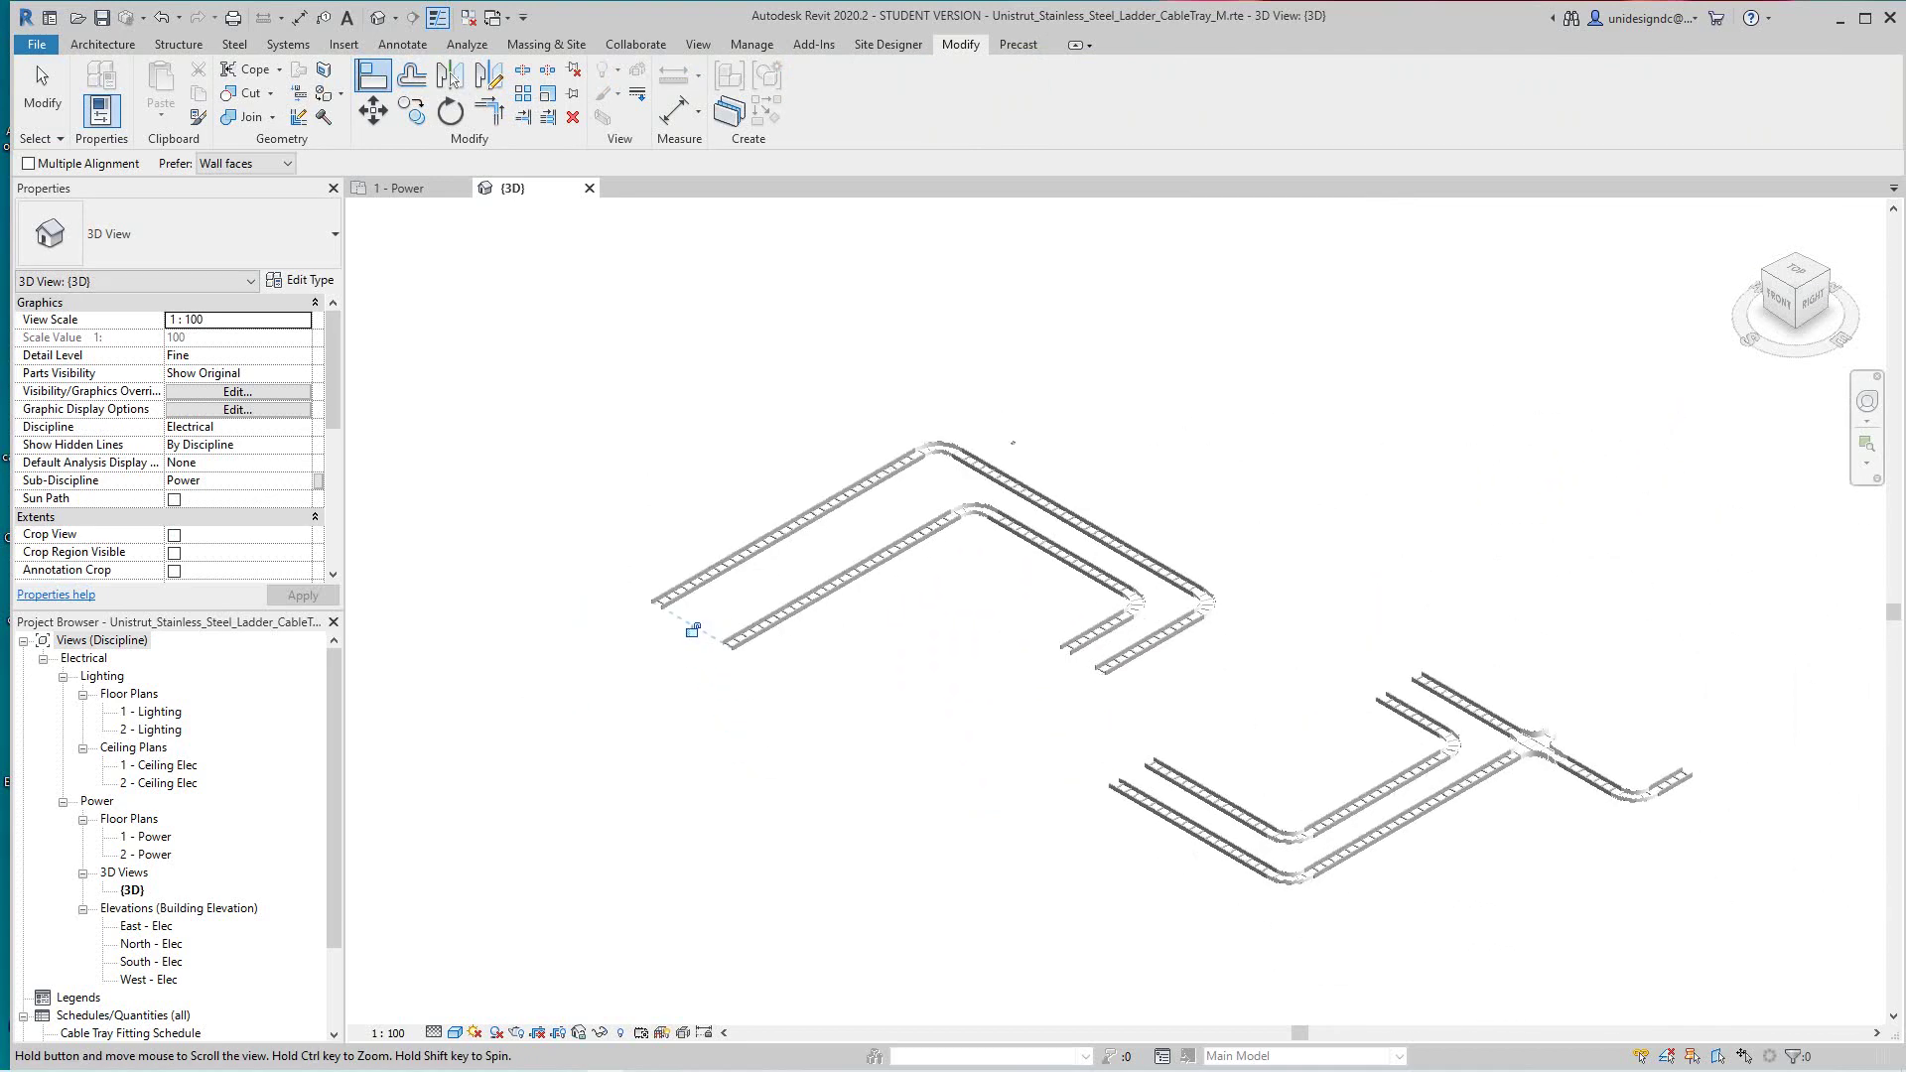
right_click(852, 719)
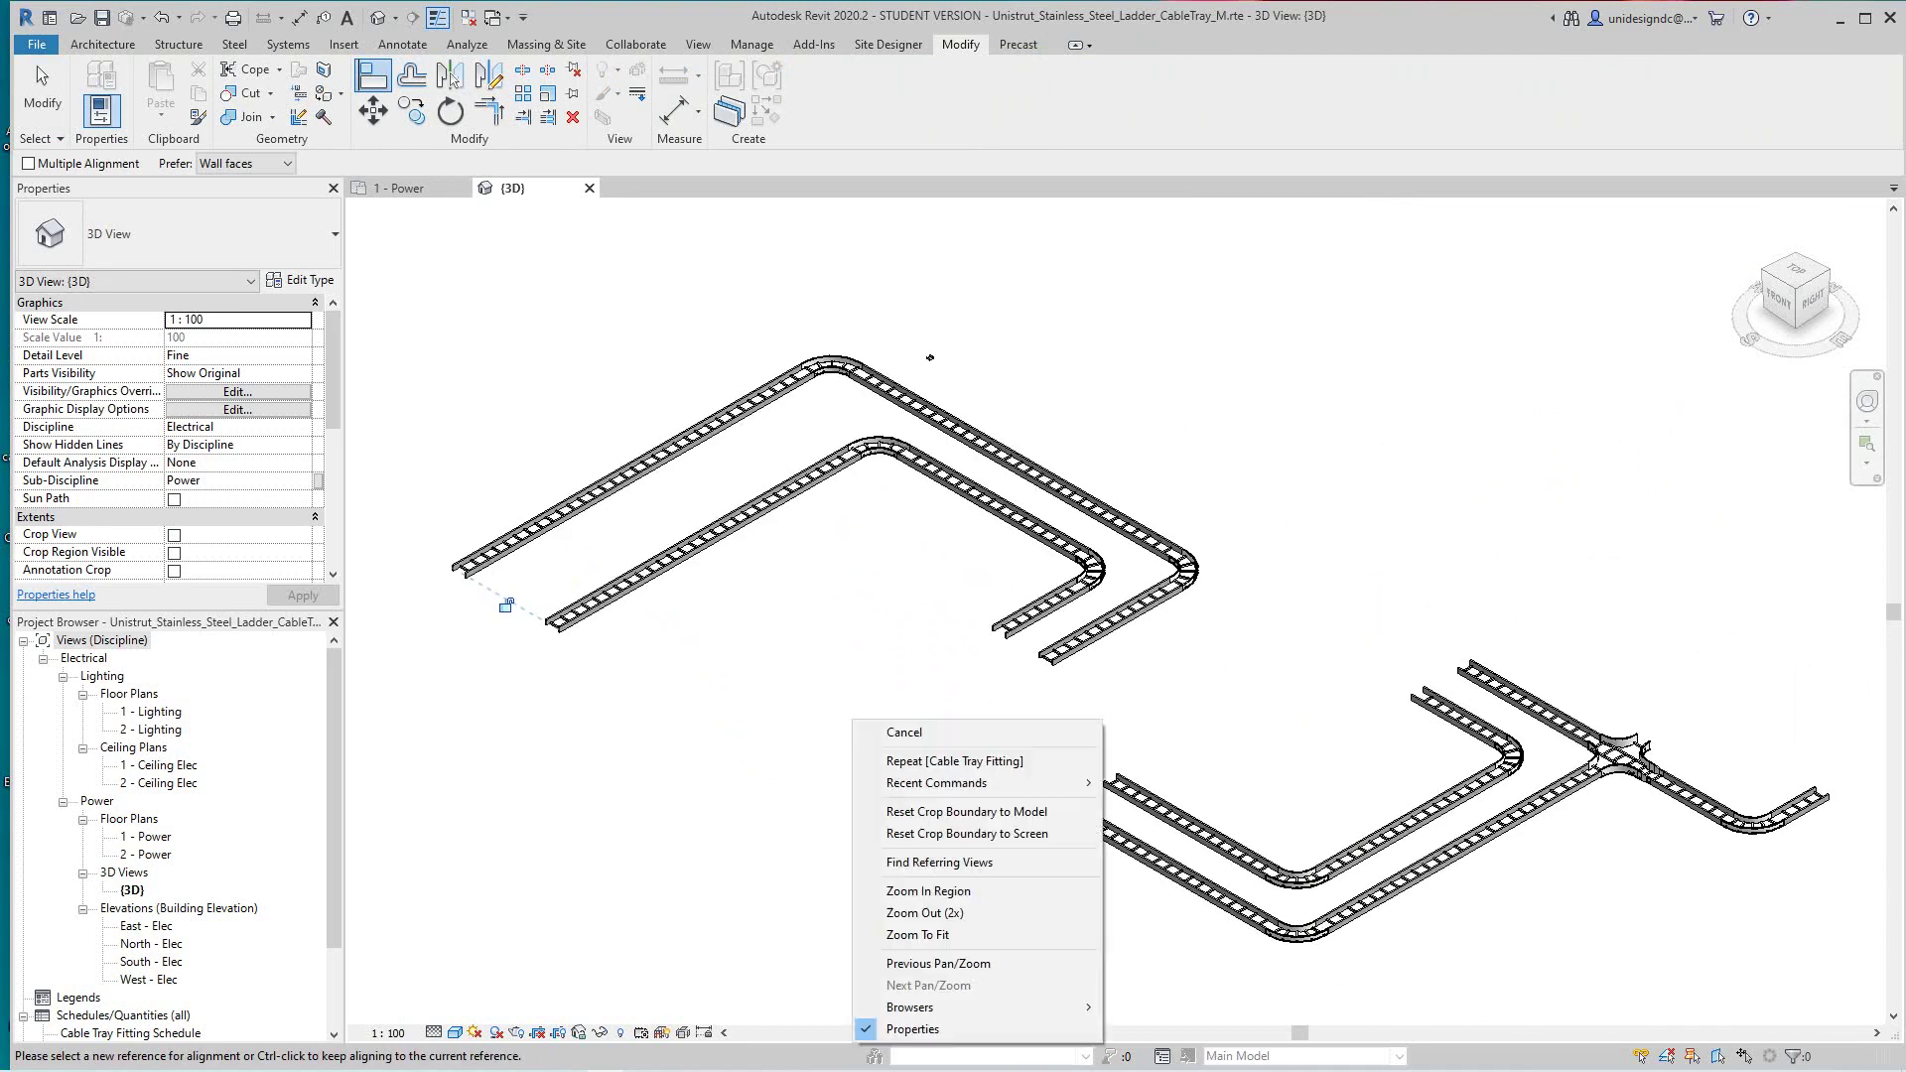
left_click(899, 730)
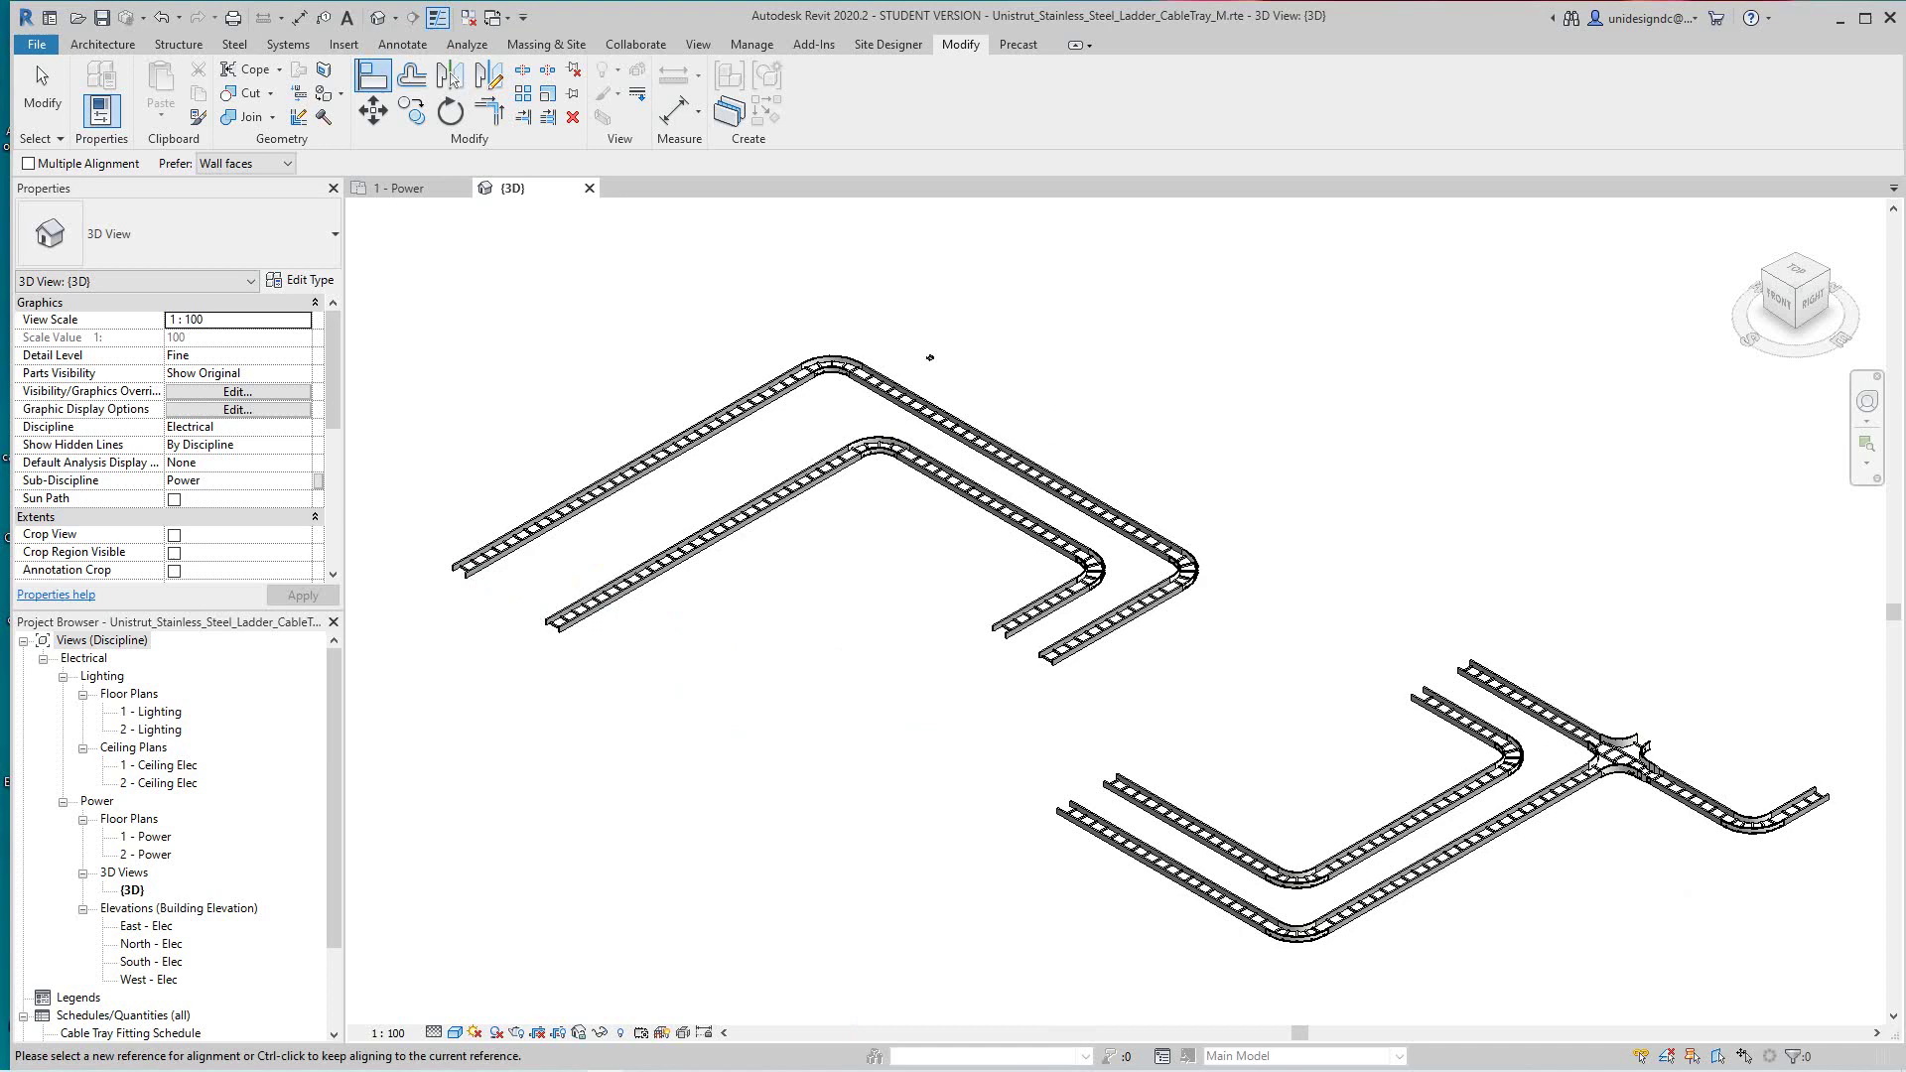